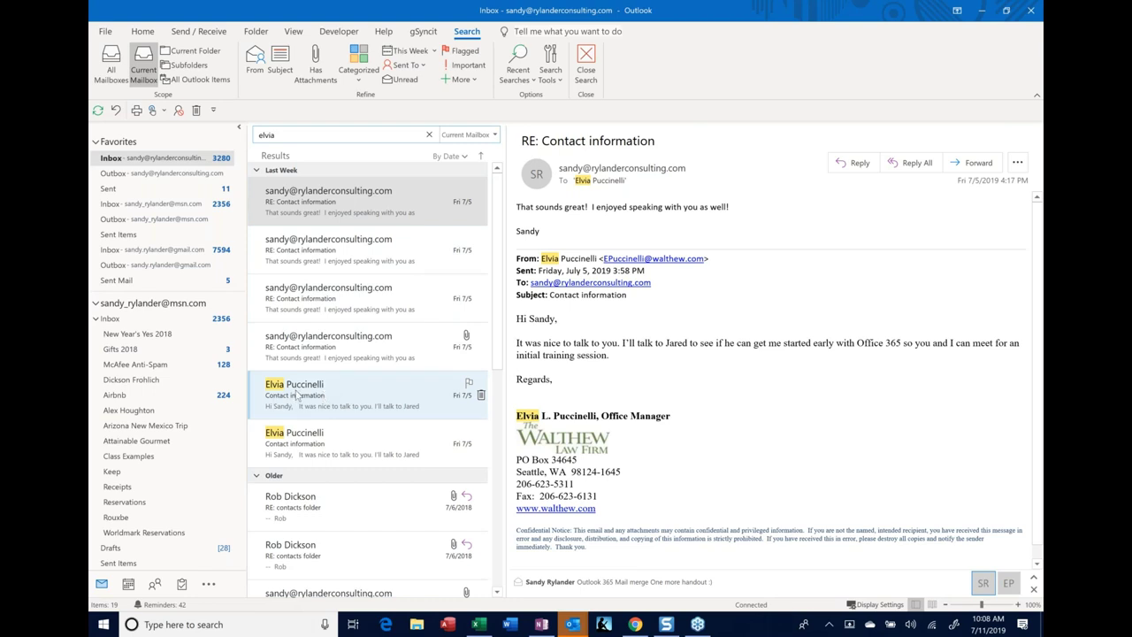
- Create a new contact from the first received "Contact information" email in the search results
left_click(296, 396)
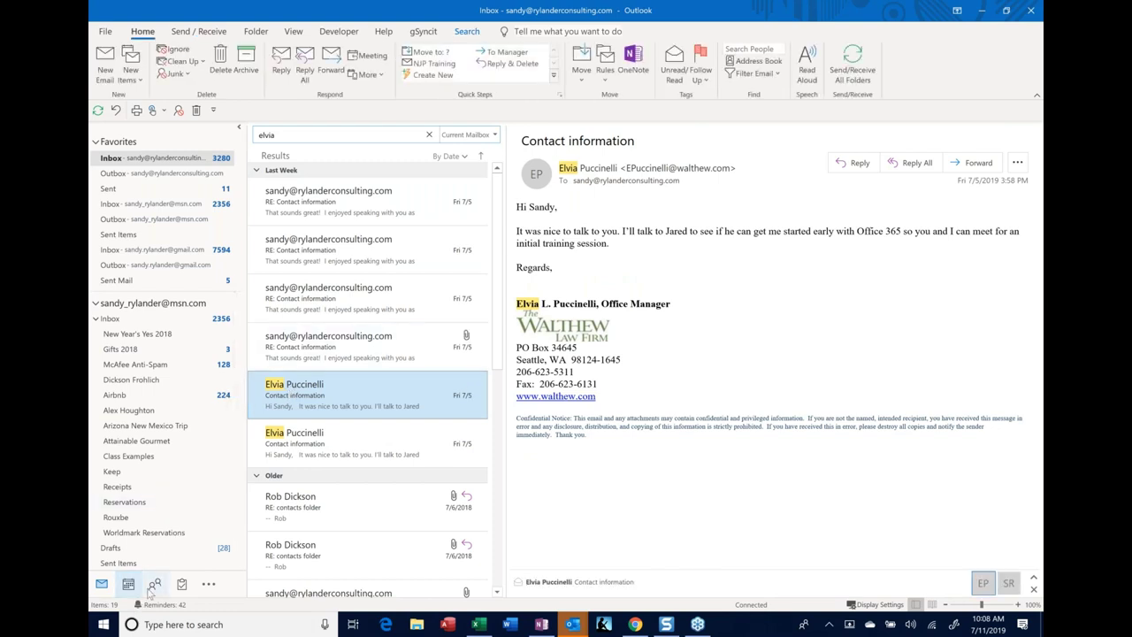
mouse_move(152, 591)
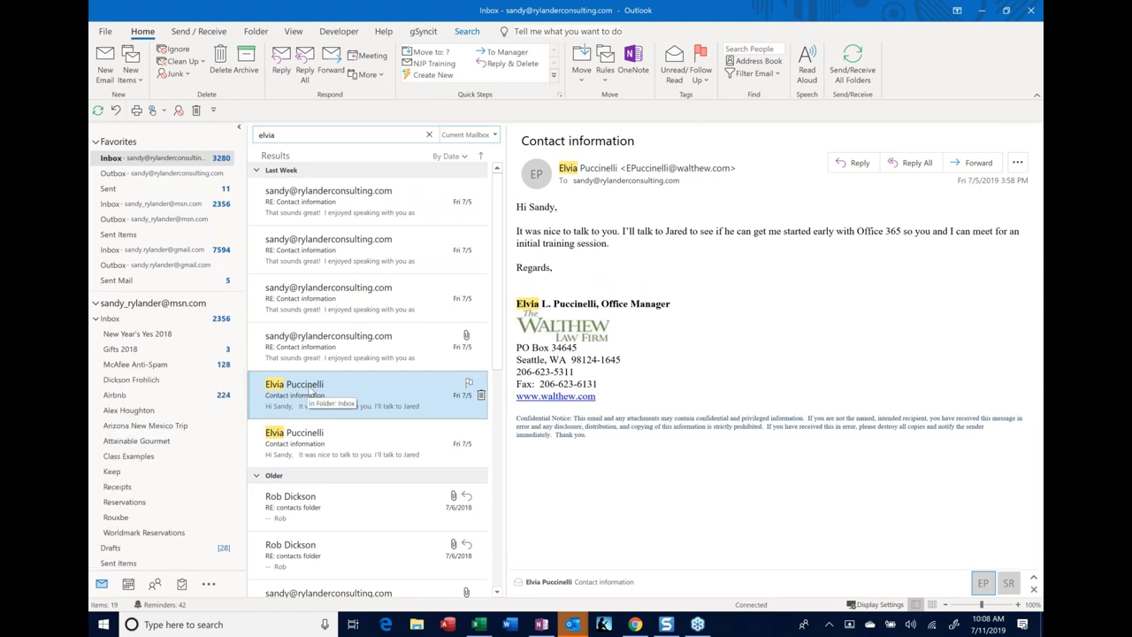
left_click_drag(310, 395, 158, 590)
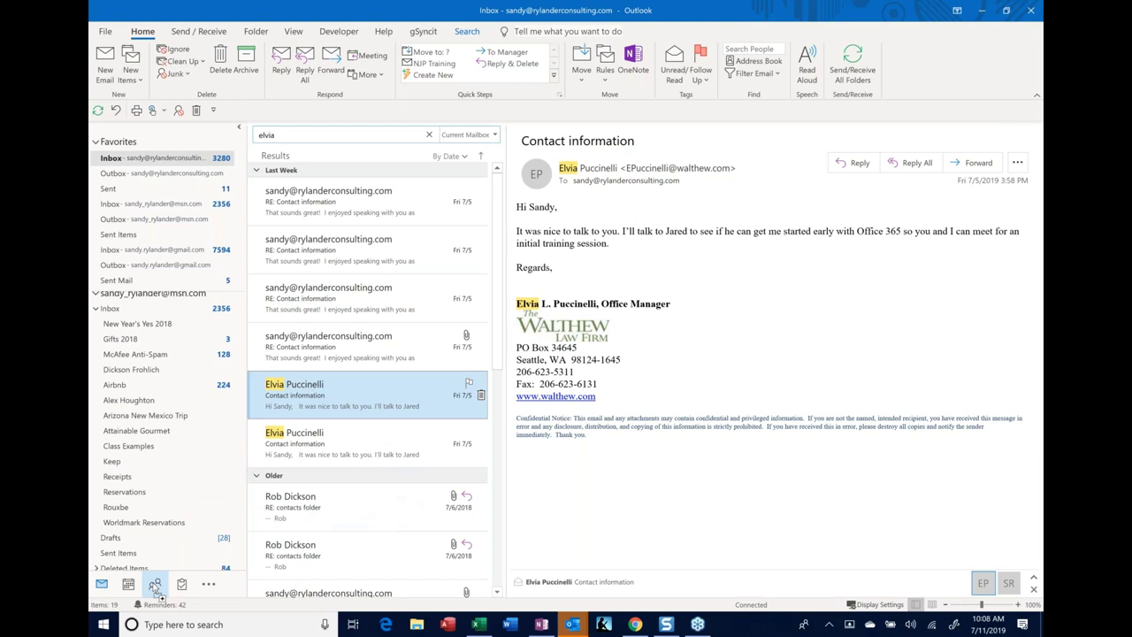
left_click_drag(157, 589, 156, 589)
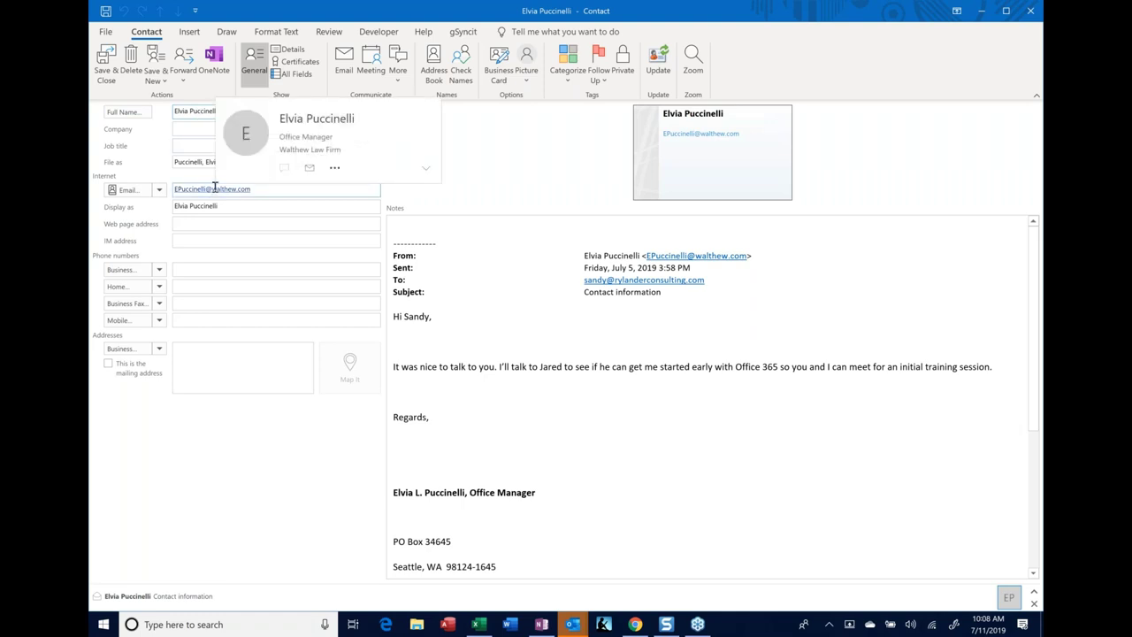
- Move the postal address from the contact's notes into the Business address and remove the blank line between its two lines
left_click(560, 414)
scroll(716, 398, "down", 2)
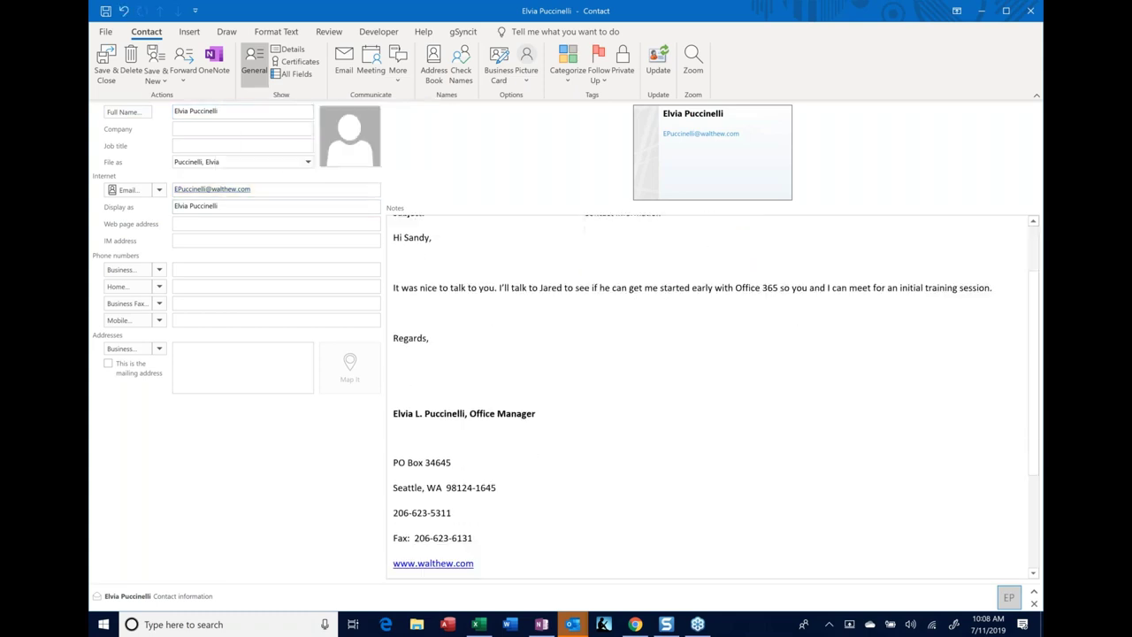
scroll(480, 397, "down", 1)
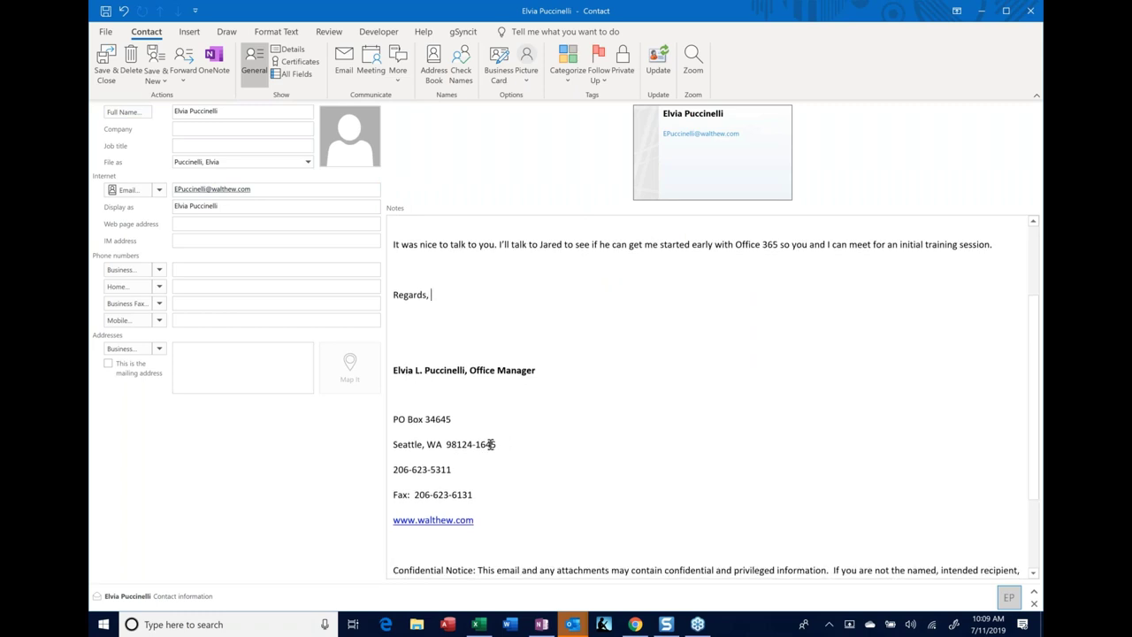
left_click_drag(501, 445, 393, 419)
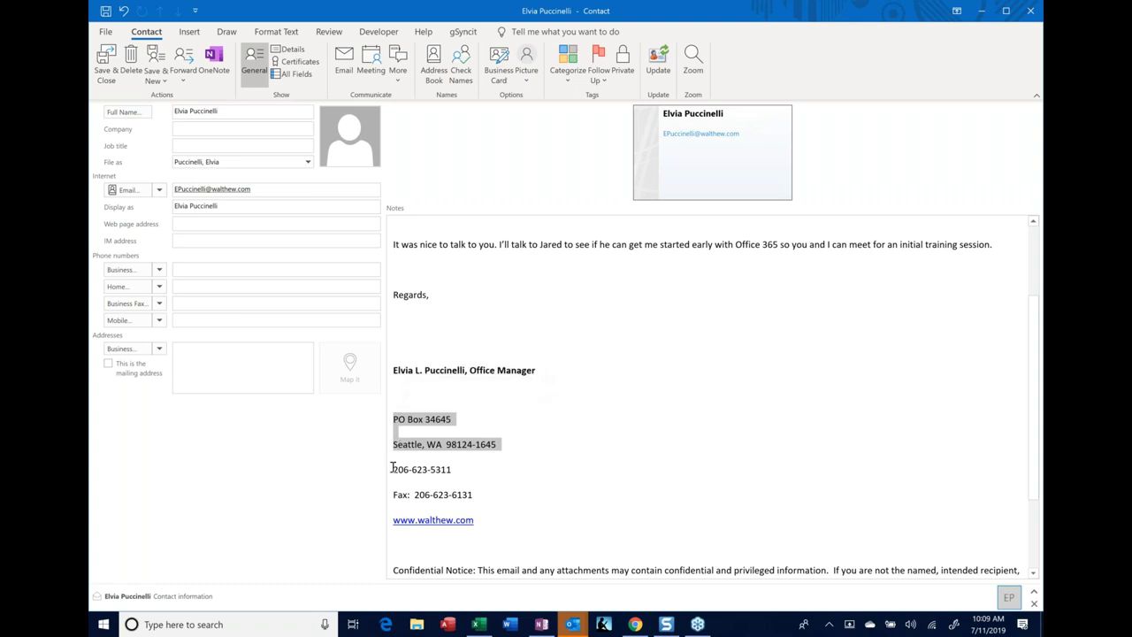
left_click(290, 386)
key("ctrl+v")
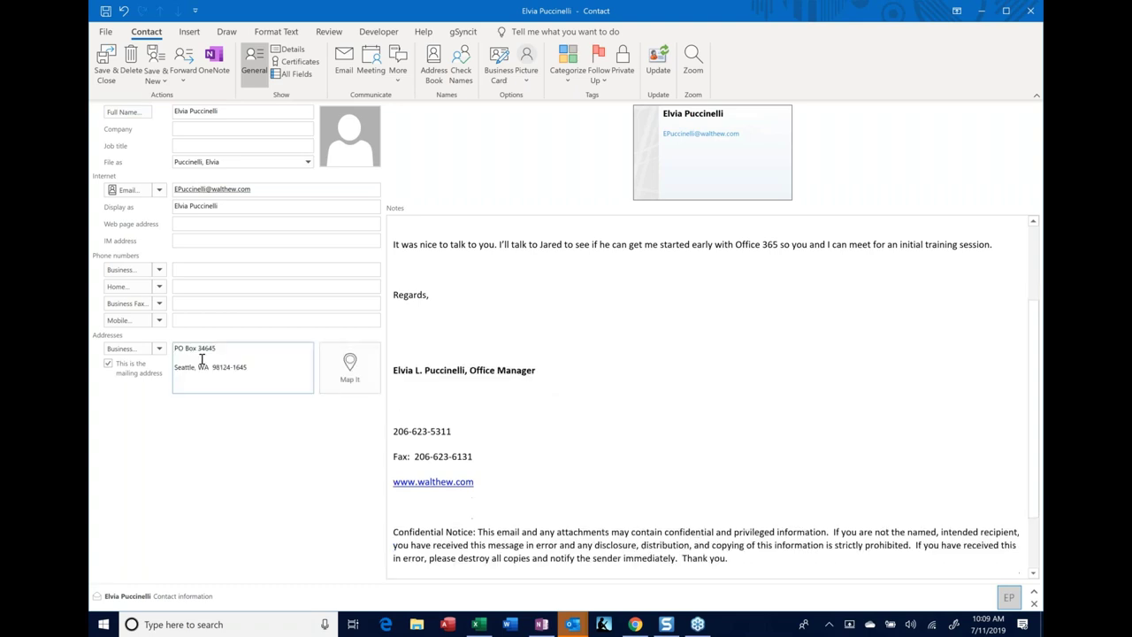
key("BackSpace")
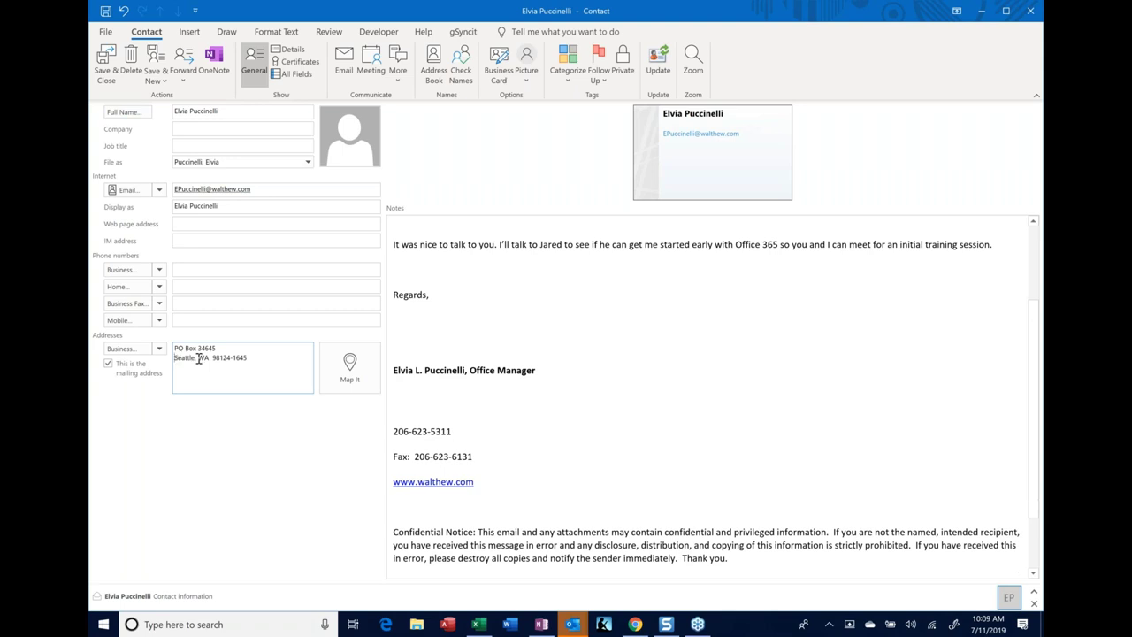
- Move the phone number from the notes into Business phone and the fax number into Business Fax
triple_click(402, 432)
key("ctrl+c")
left_click(174, 286)
left_click(208, 270)
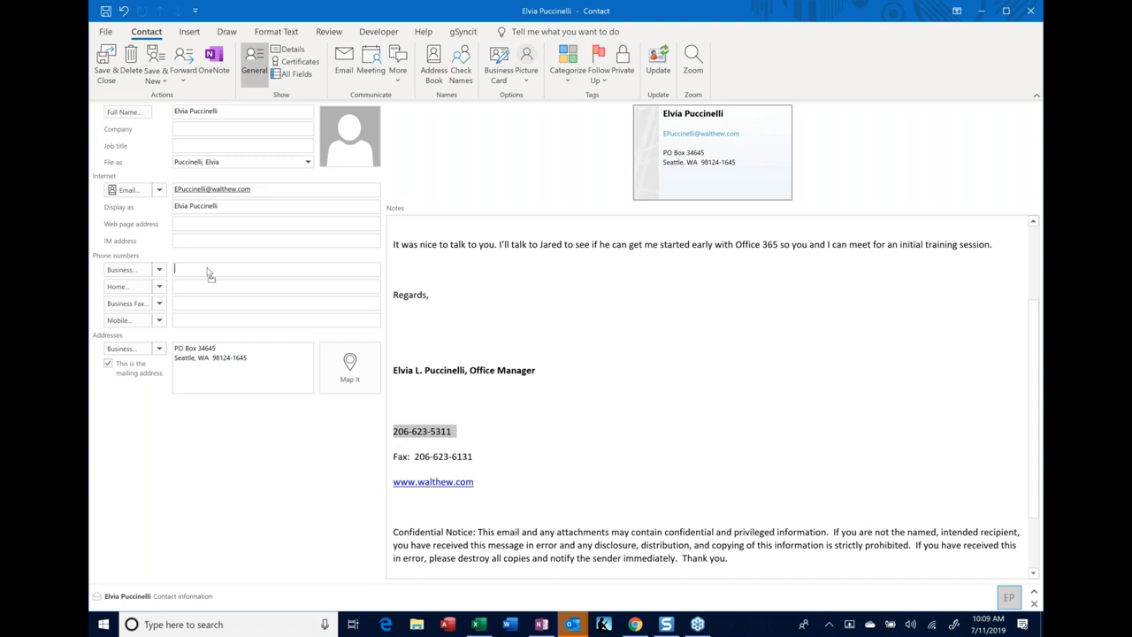
key("ctrl+v")
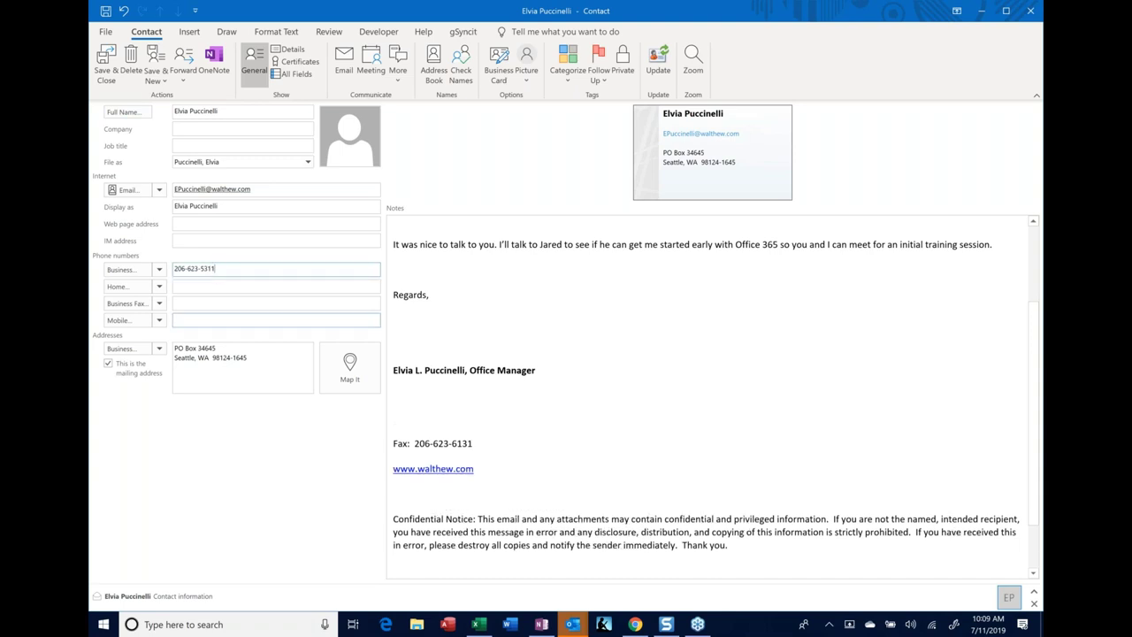
left_click_drag(474, 444, 414, 444)
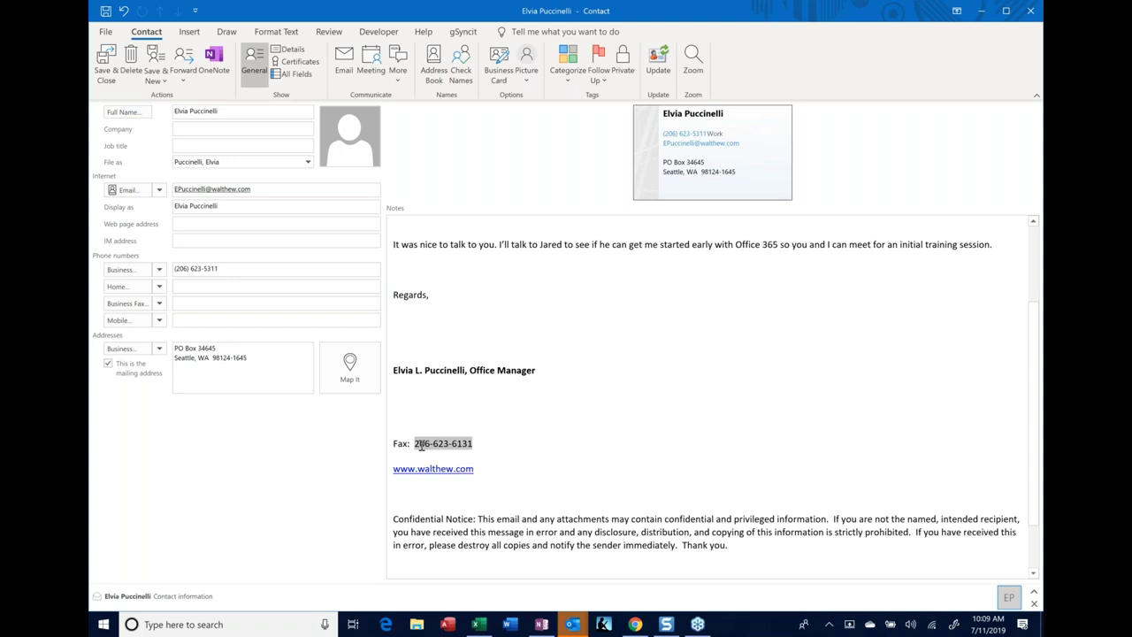
left_click(212, 303)
left_click_drag(209, 311, 208, 310)
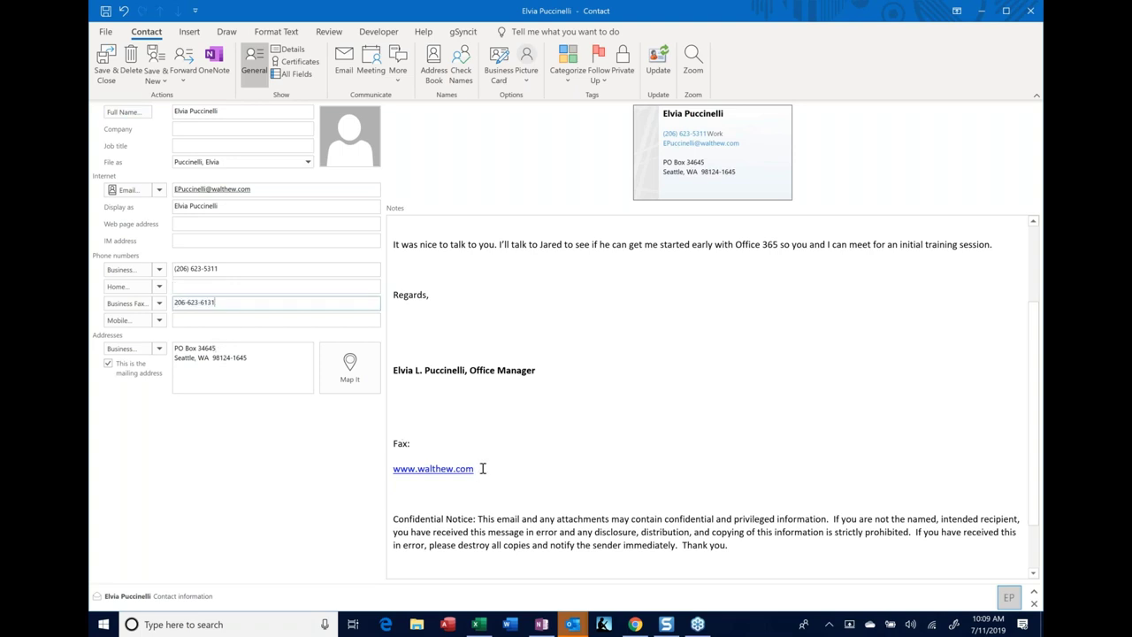
left_click_drag(482, 468, 204, 232)
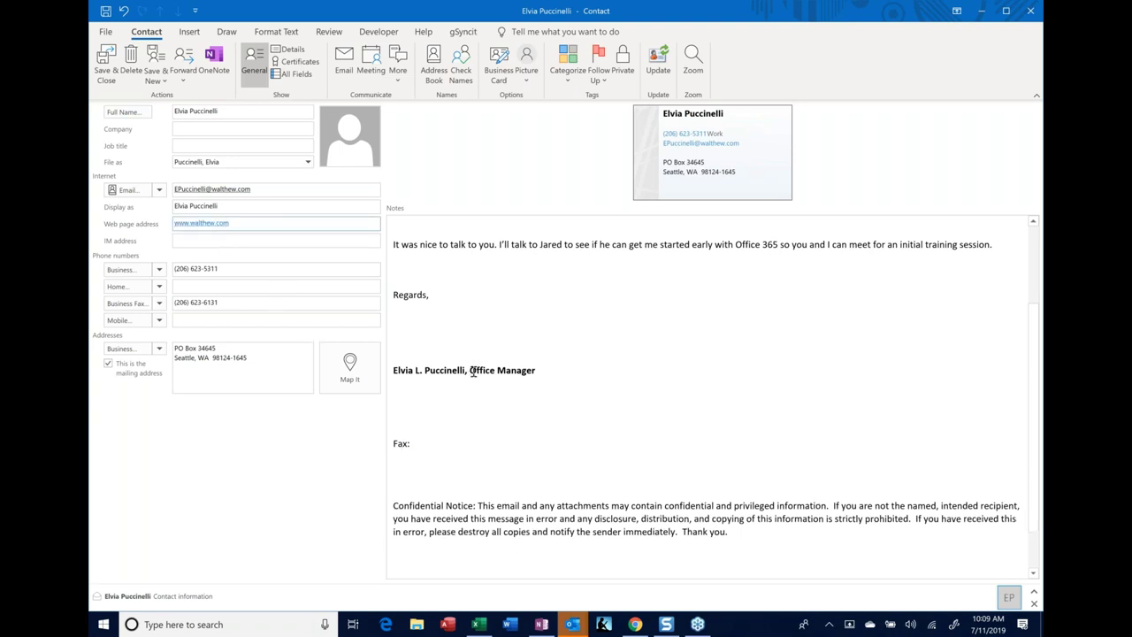
left_click_drag(470, 371, 545, 373)
left_click(212, 144)
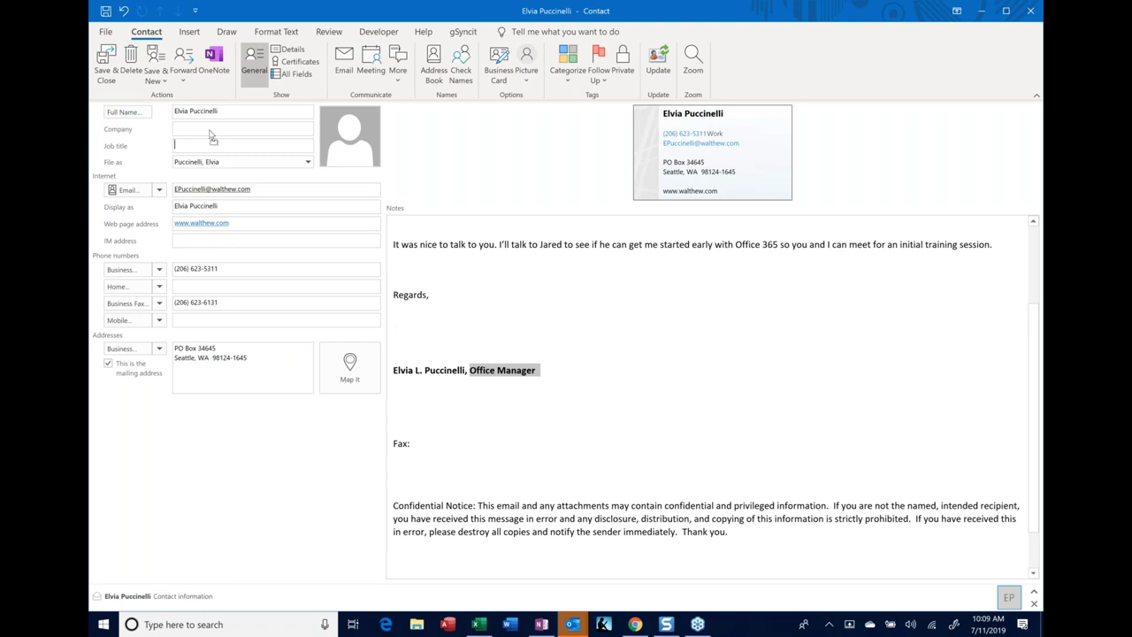
left_click_drag(203, 152, 205, 149)
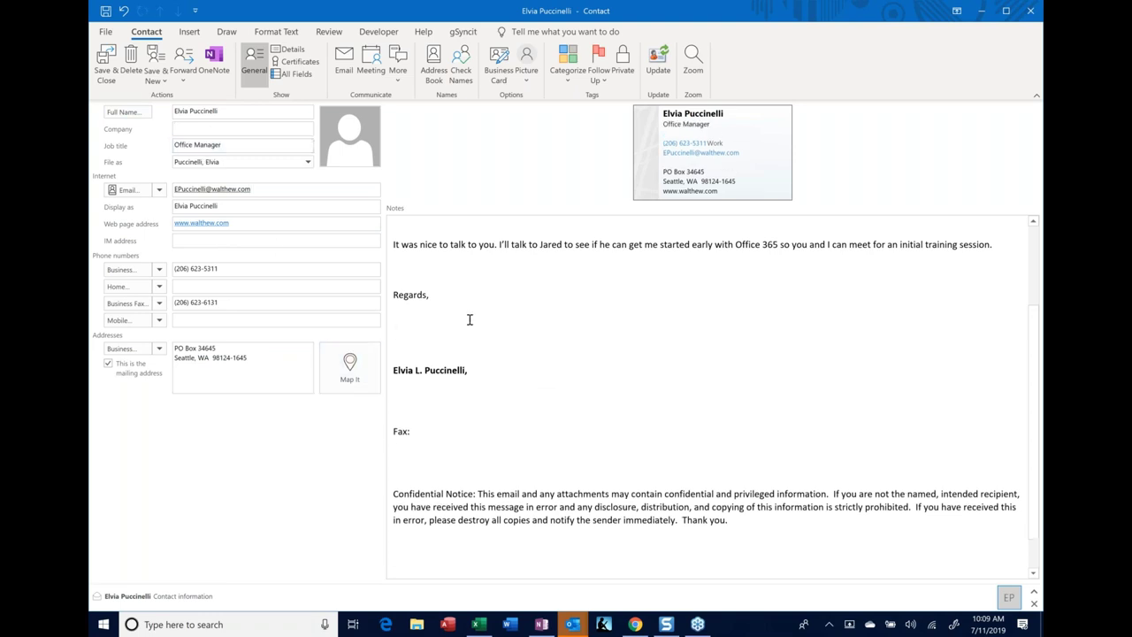
- Delete all the remaining email text from the contact's notes
scroll(466, 322, "up", 3)
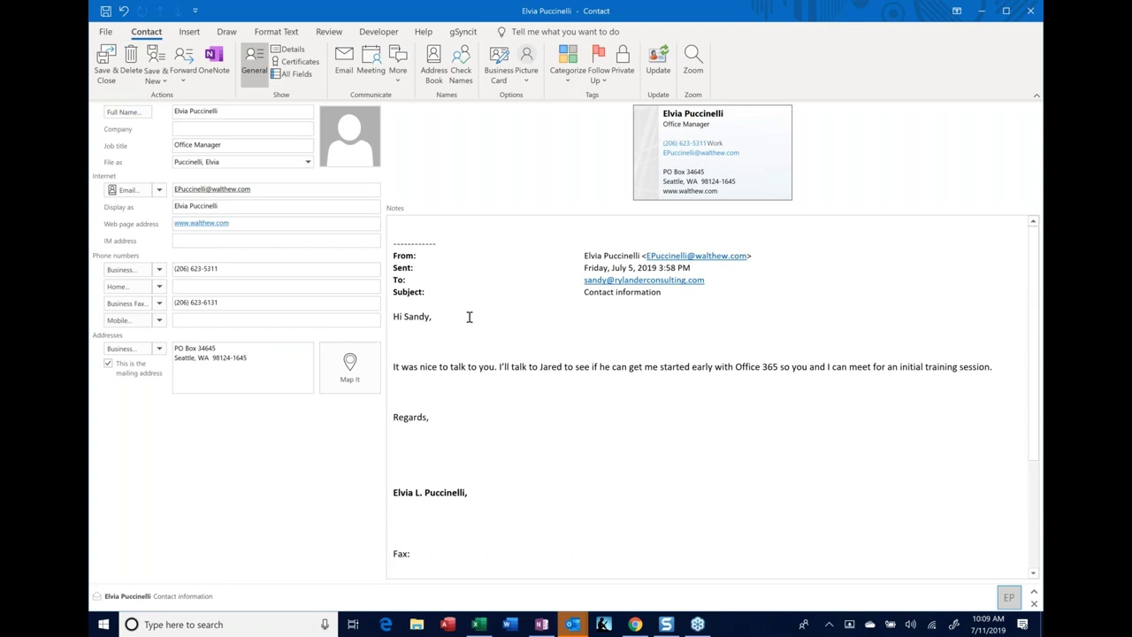
left_click(467, 316)
key("ctrl+a")
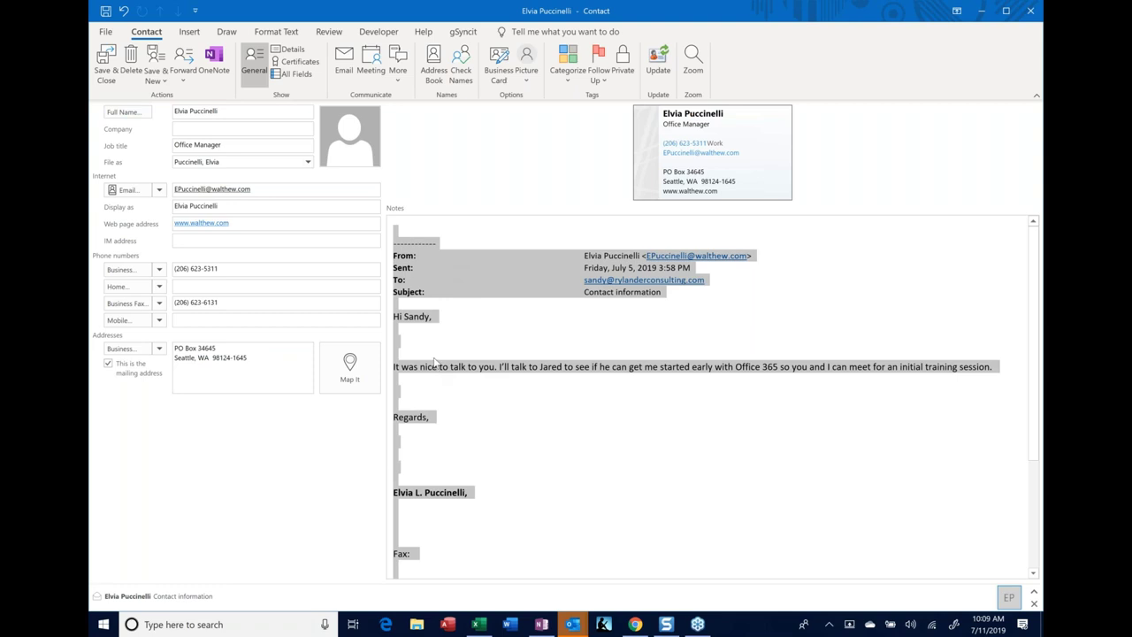
key("Delete")
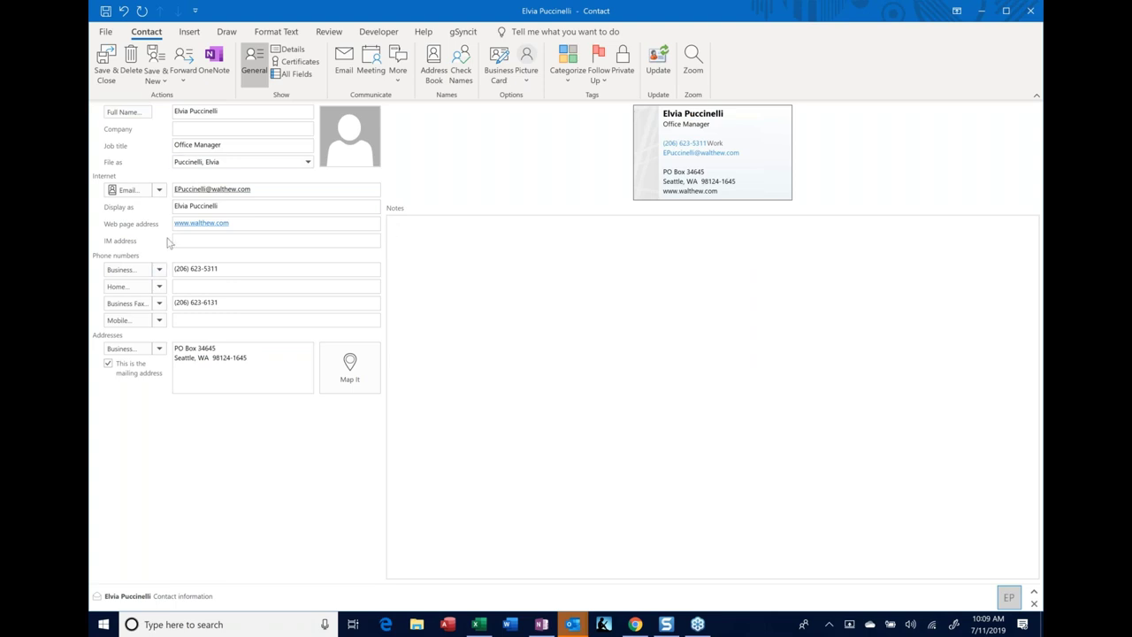
left_click(297, 244)
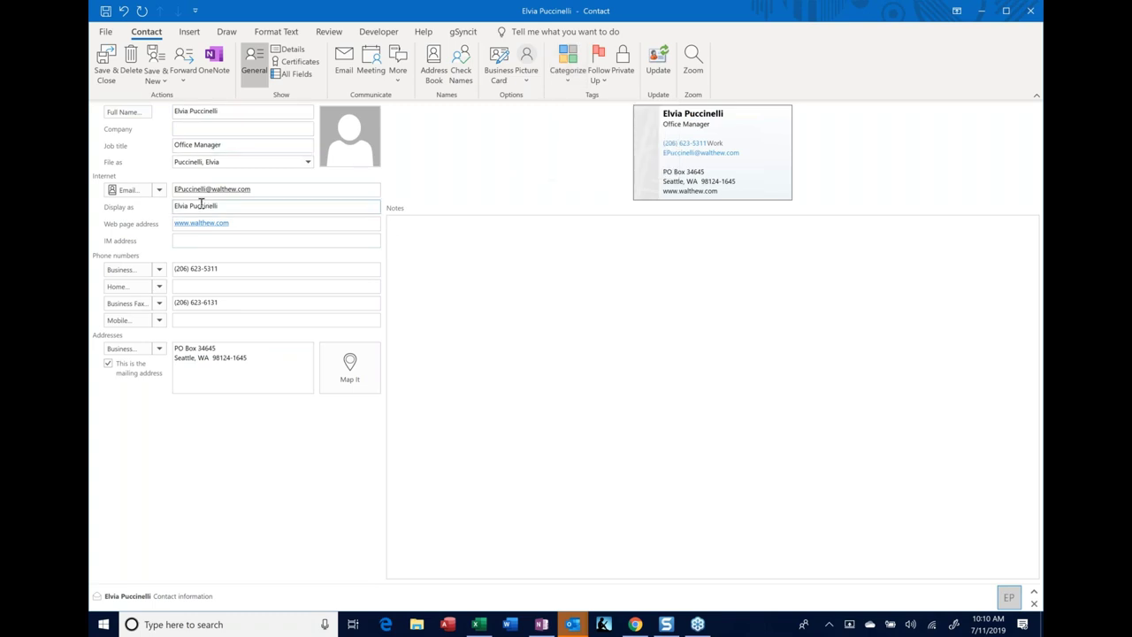
- Assign the B L Client and Holiday Card categories to the contact
left_click(567, 81)
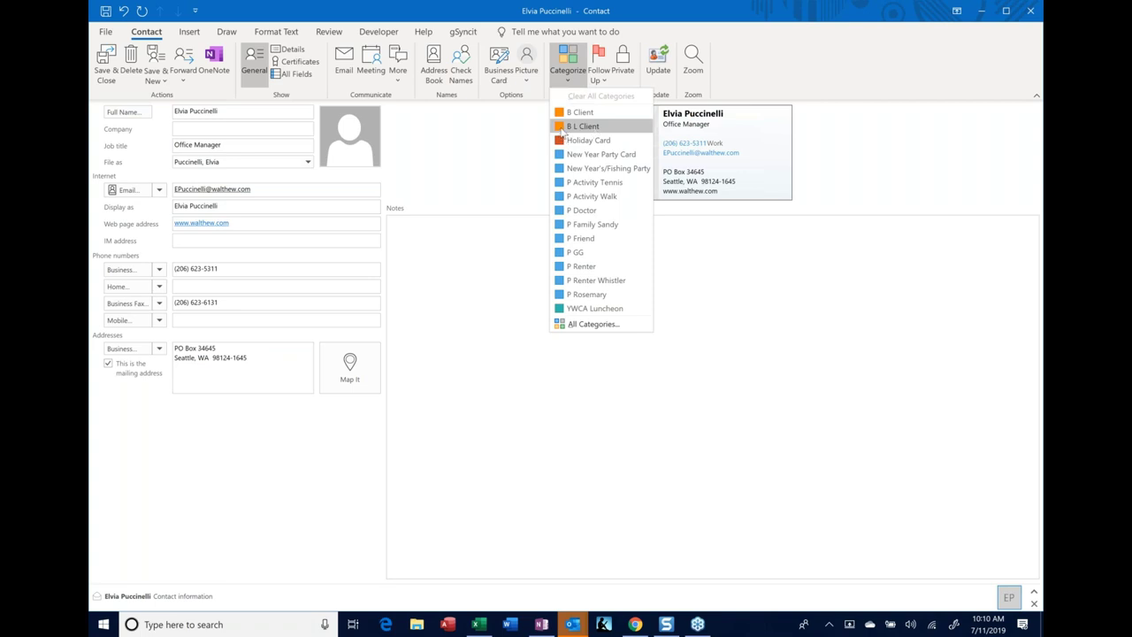
left_click(571, 127)
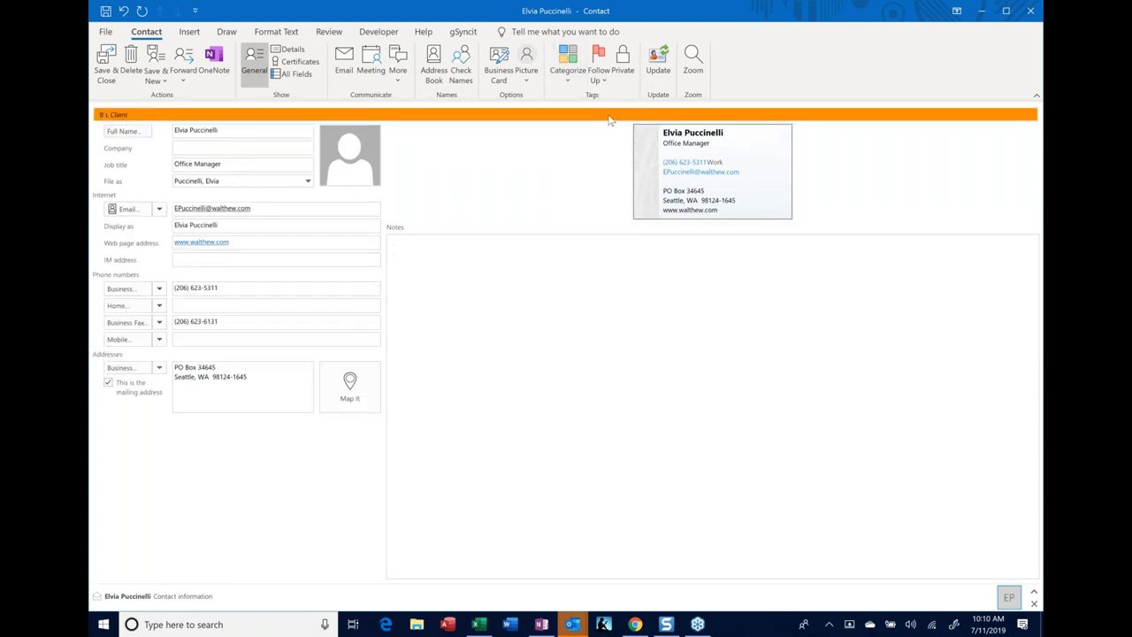
left_click(568, 81)
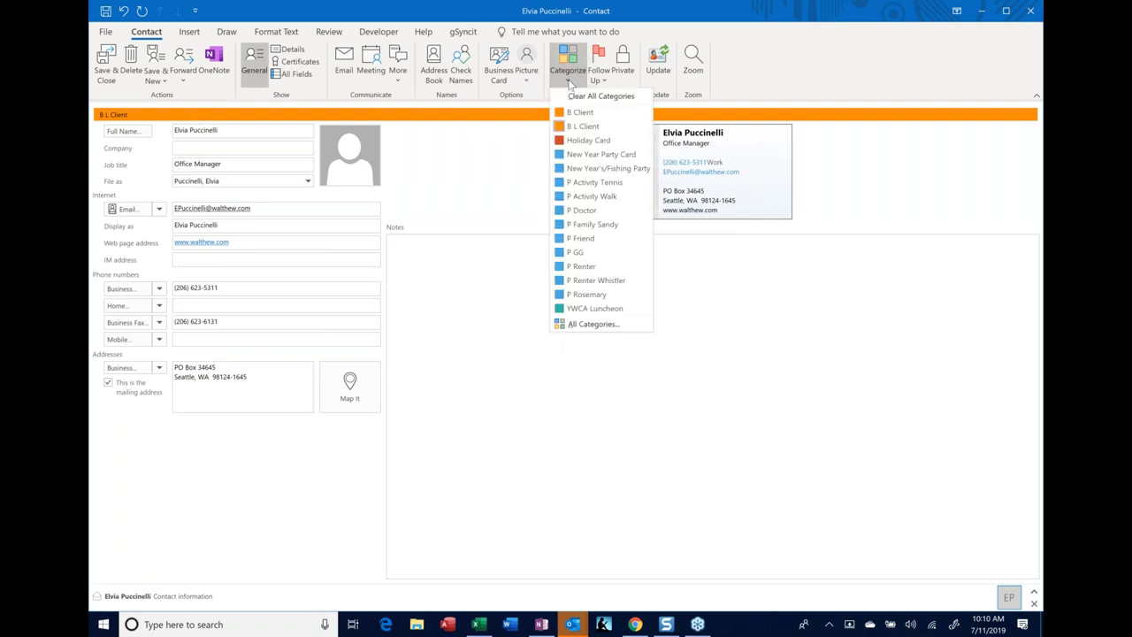
left_click(575, 142)
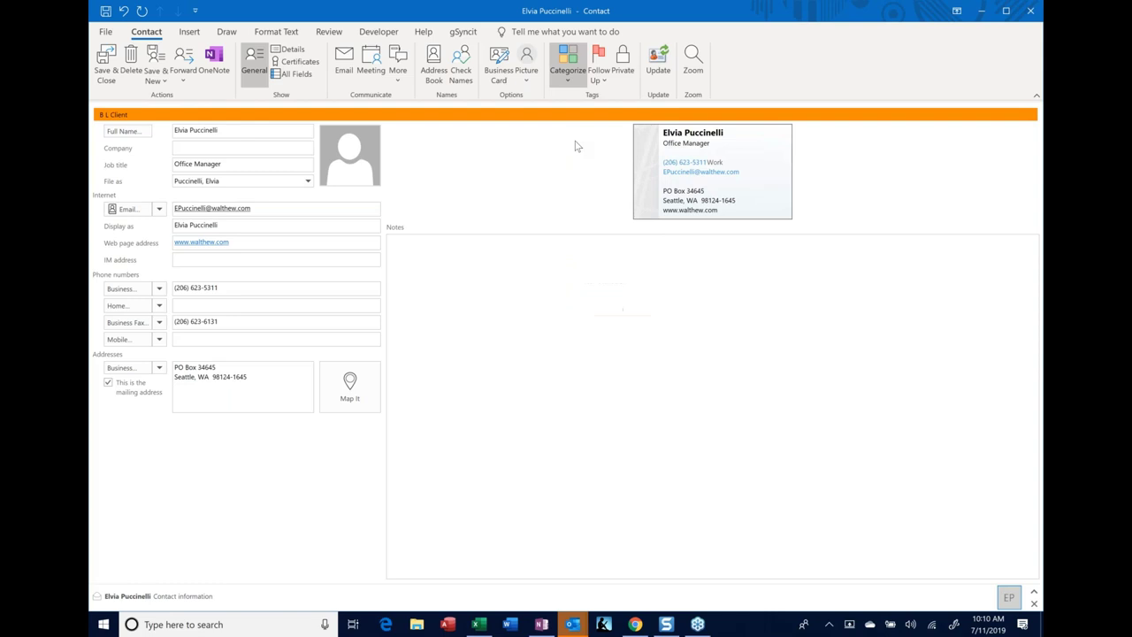
- Review the complete list of color categories, ticking YWCA Luncheon and unticking it again before closing the list
left_click(565, 87)
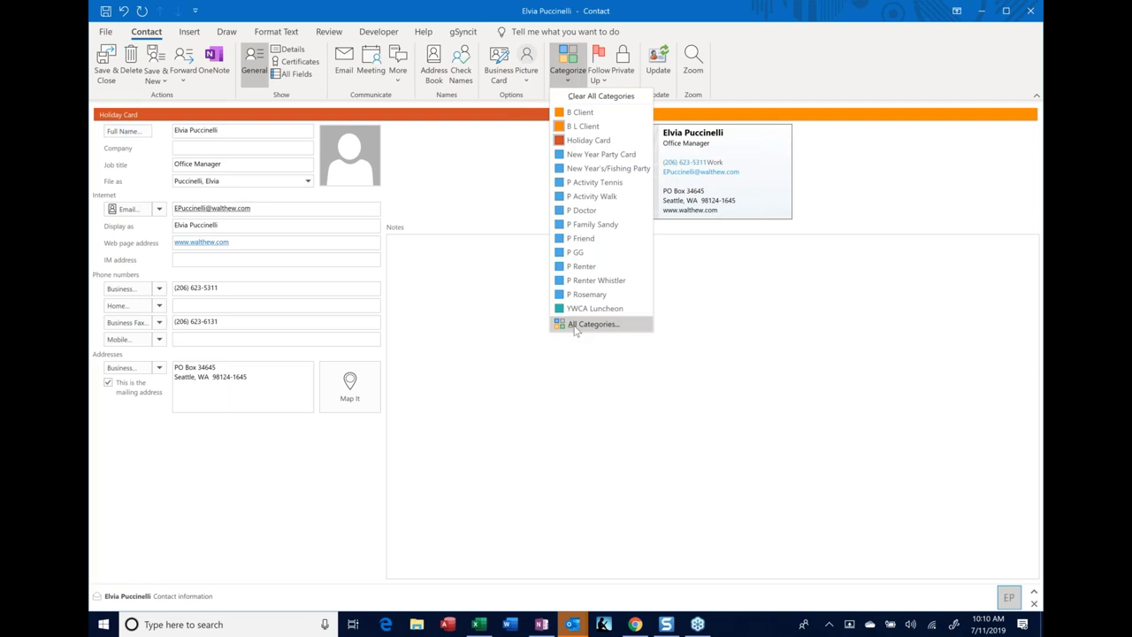
left_click(583, 125)
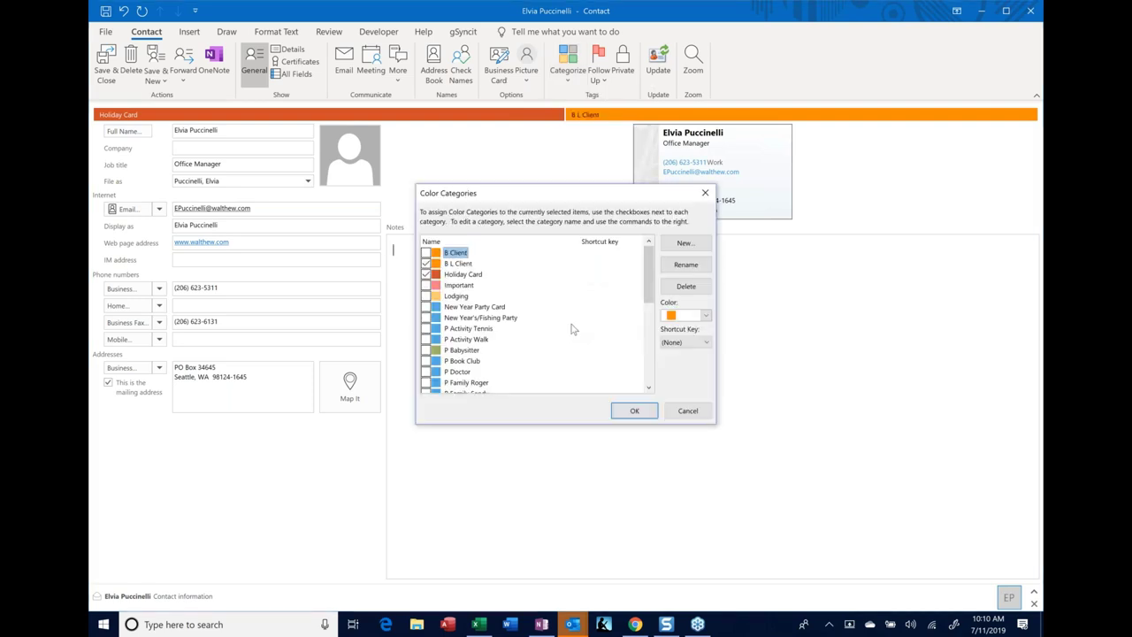
scroll(572, 329, "down", 5)
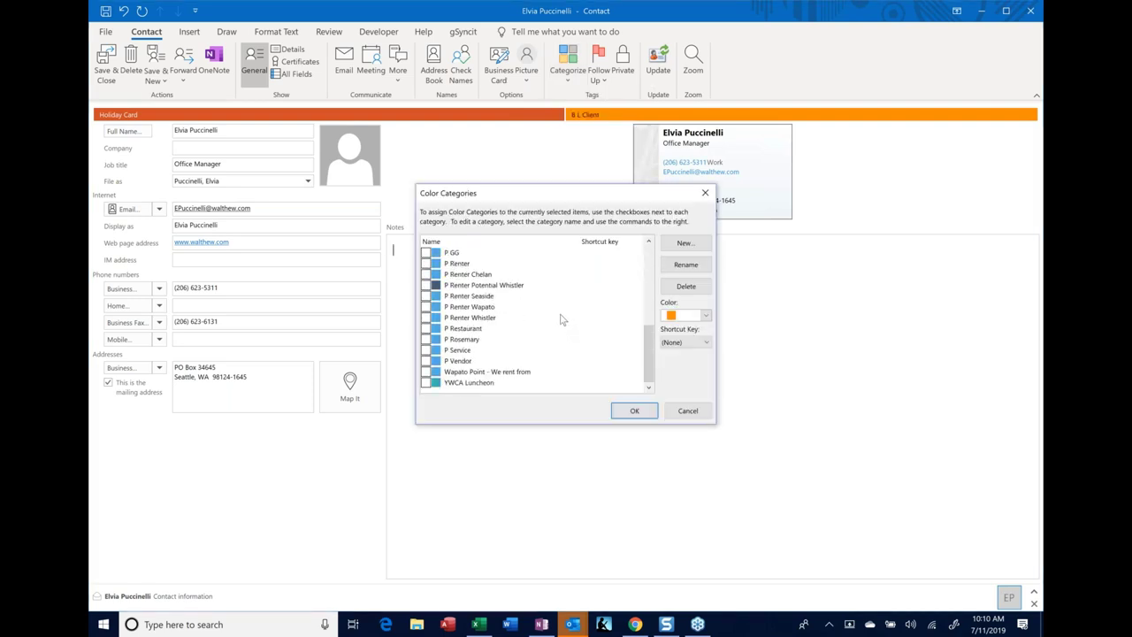
scroll(560, 320, "up", 4)
scroll(560, 320, "down", 10)
left_click(426, 383)
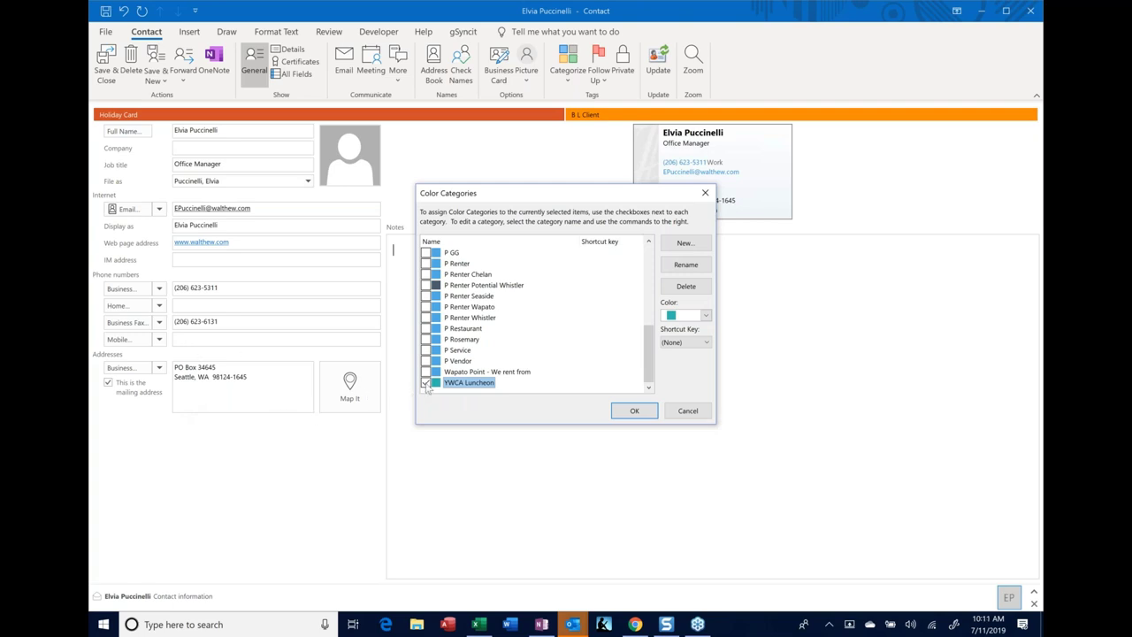
left_click(427, 382)
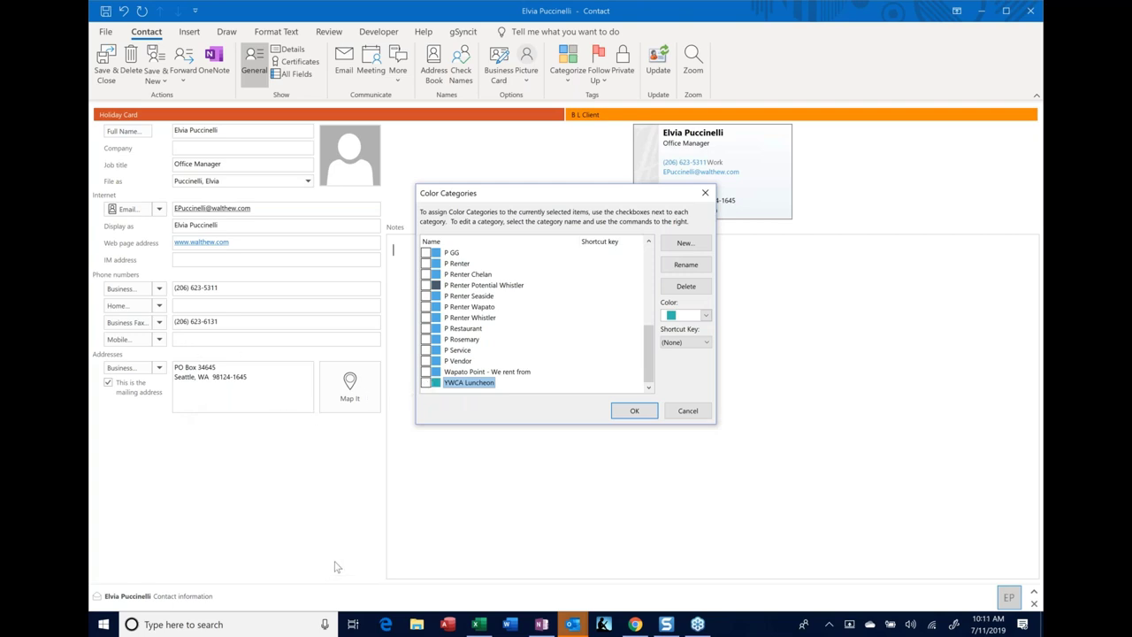
left_click(630, 411)
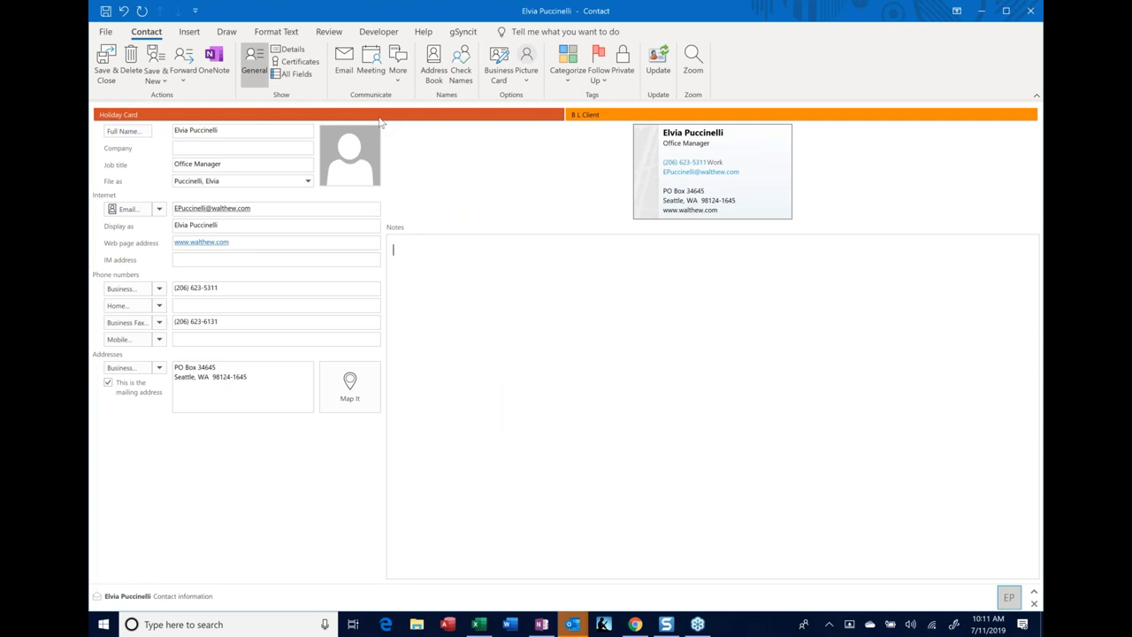
- Clear the Holiday Card category from the contact
right_click(381, 123)
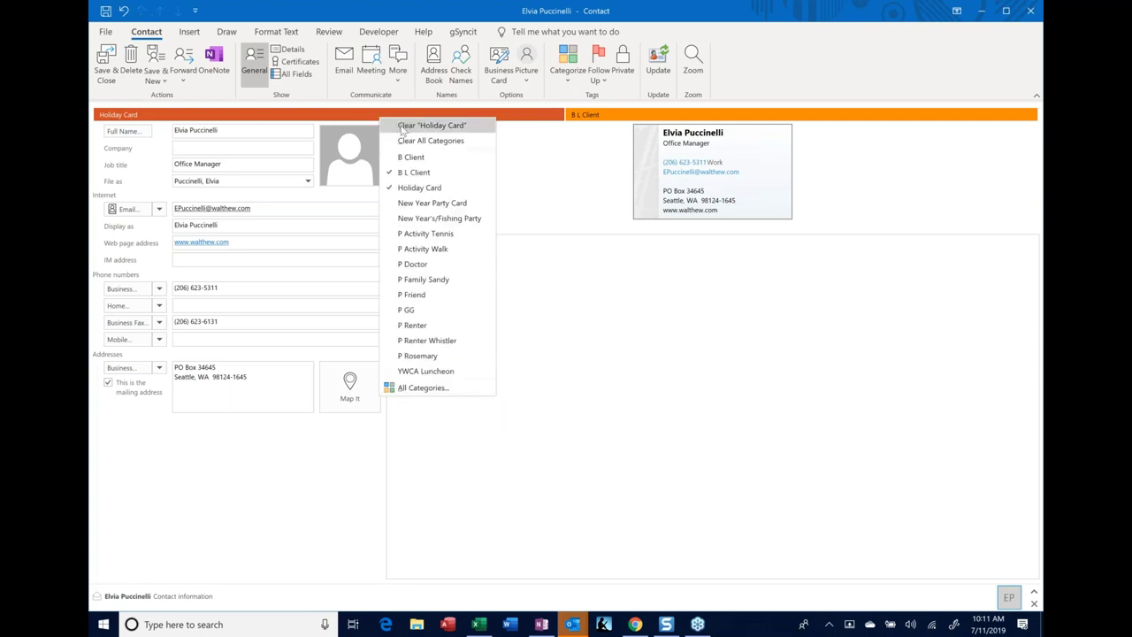
left_click(402, 127)
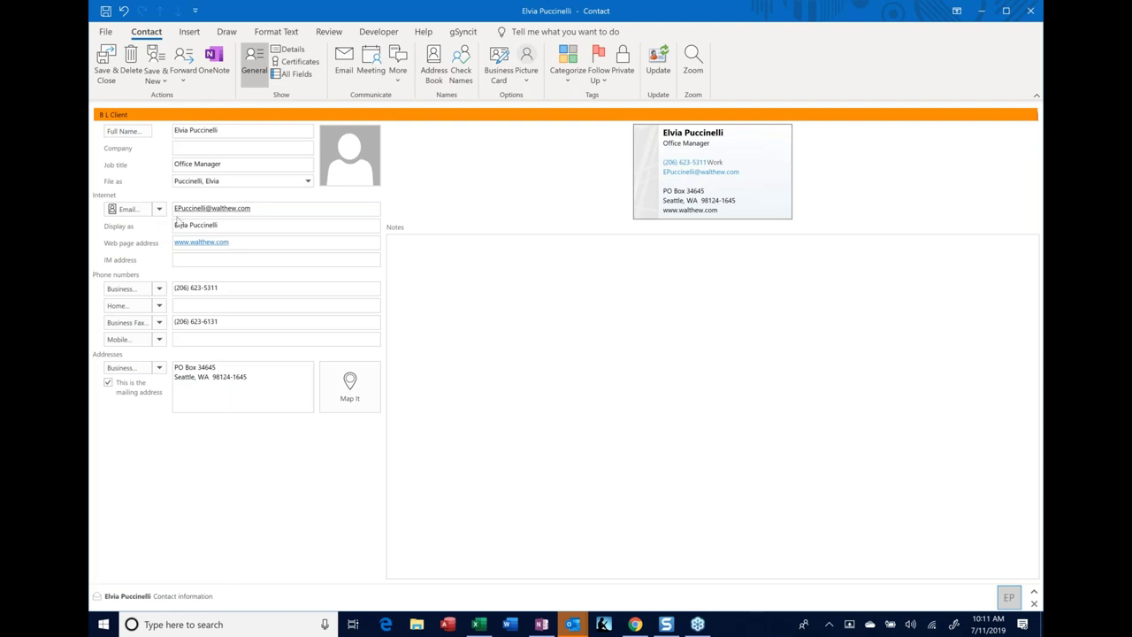
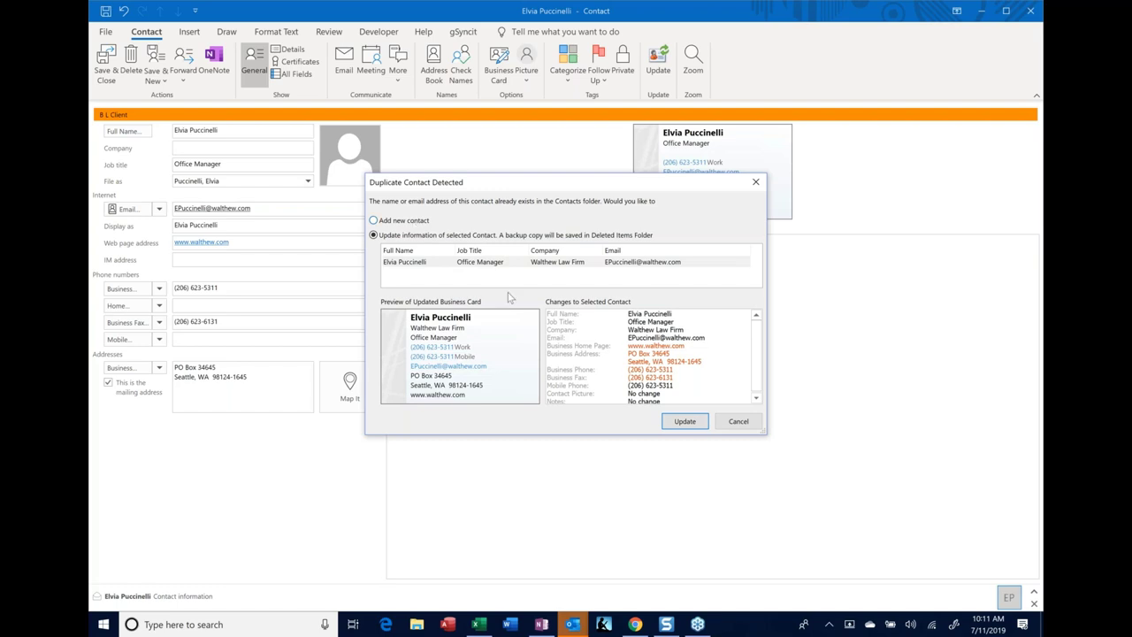
- Cancel the duplicate-contact update and close the contact without saving the changes
left_click(735, 422)
left_click(1030, 12)
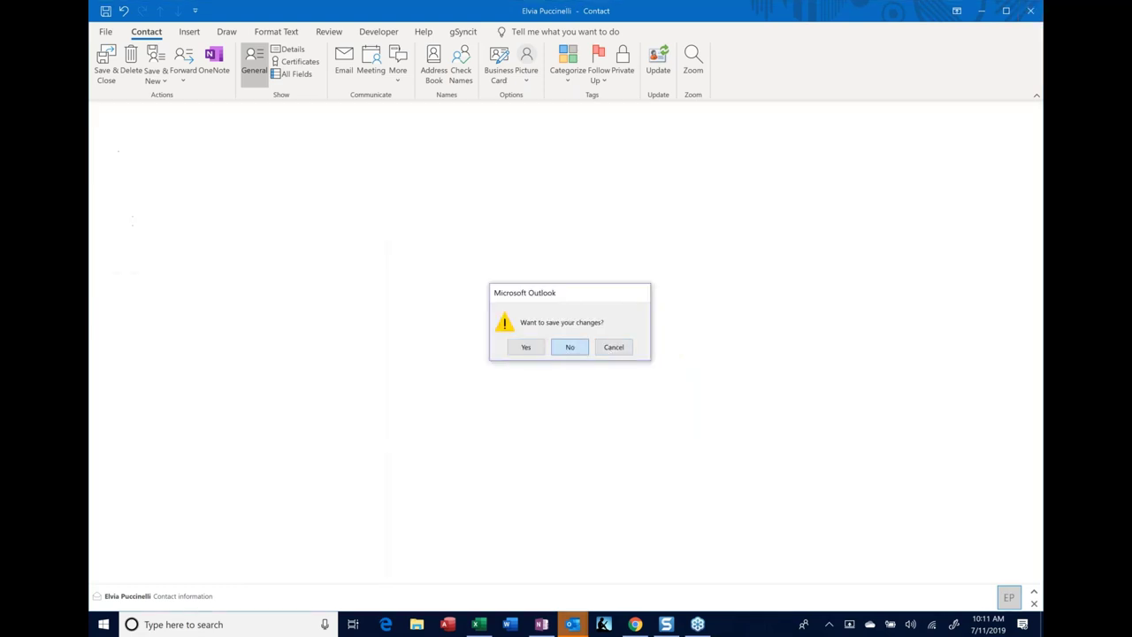
left_click(570, 346)
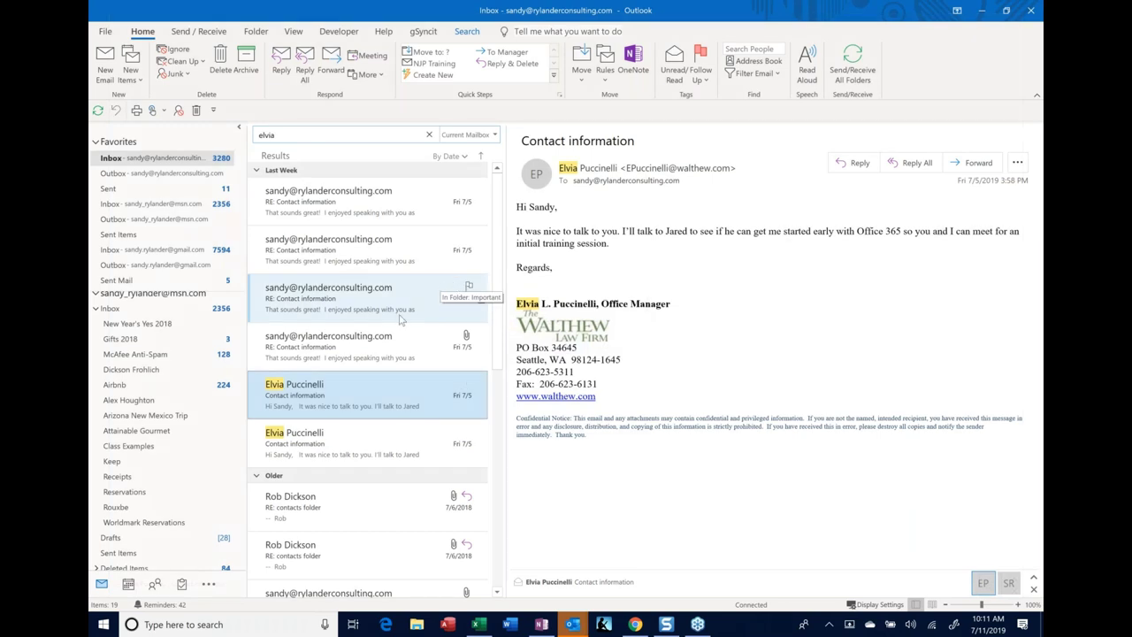
- Switch to the contacts, look at them in the New Years view, and return to the Card view
left_click(156, 585)
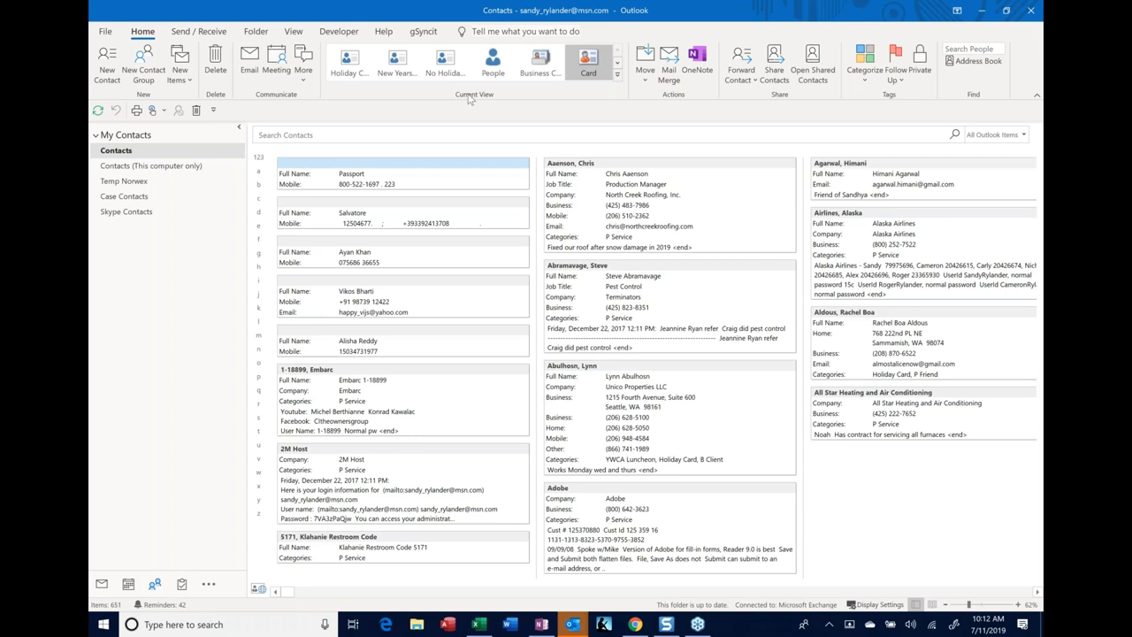
left_click(396, 73)
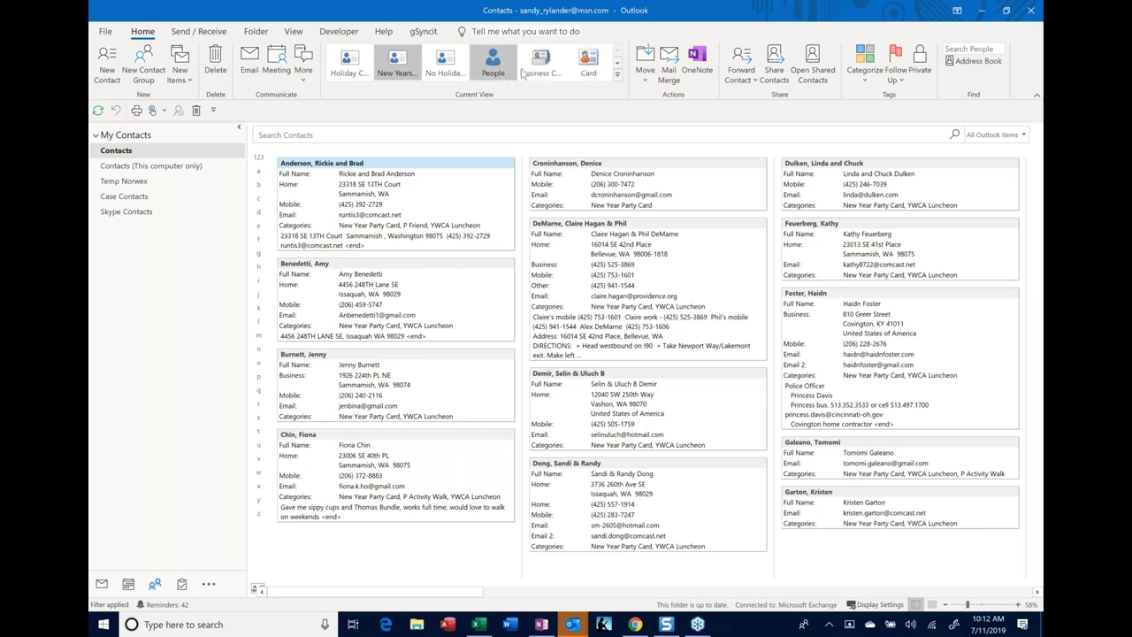
left_click(587, 70)
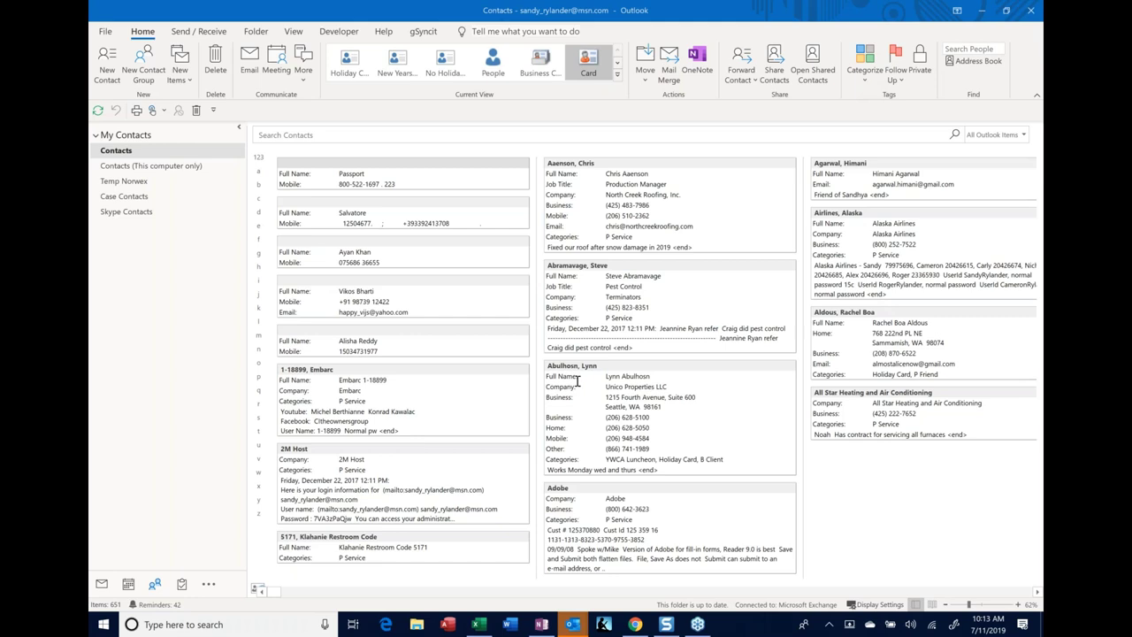
- Select the North Creek Roofing, Inc. contact card and look through the categories available for it without assigning one
left_click(865, 81)
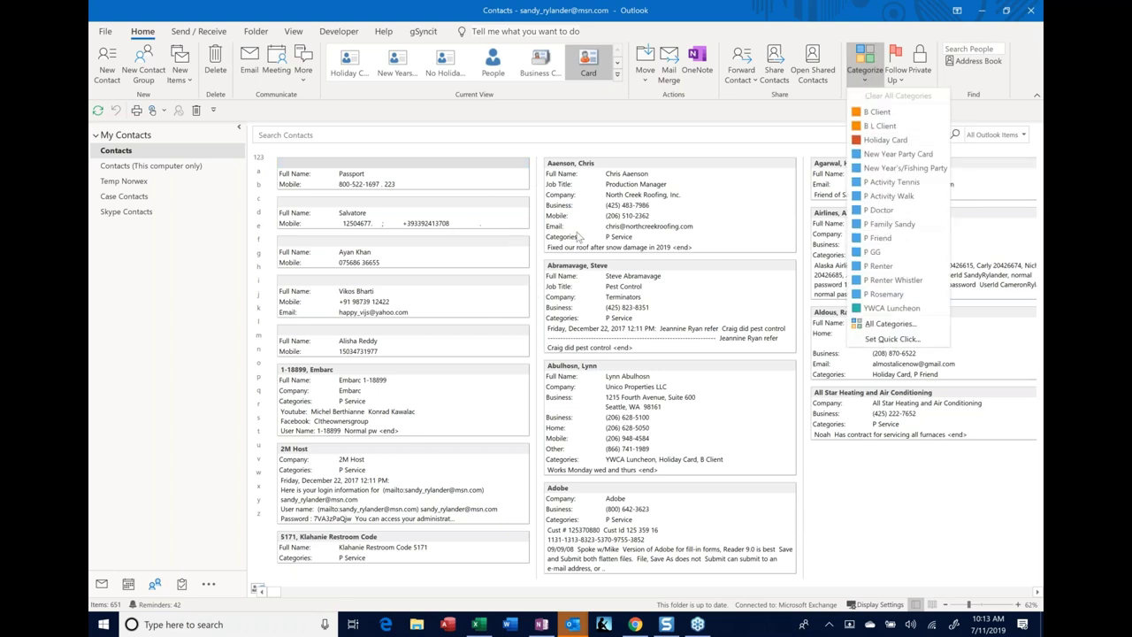
left_click(564, 166)
left_click(606, 170)
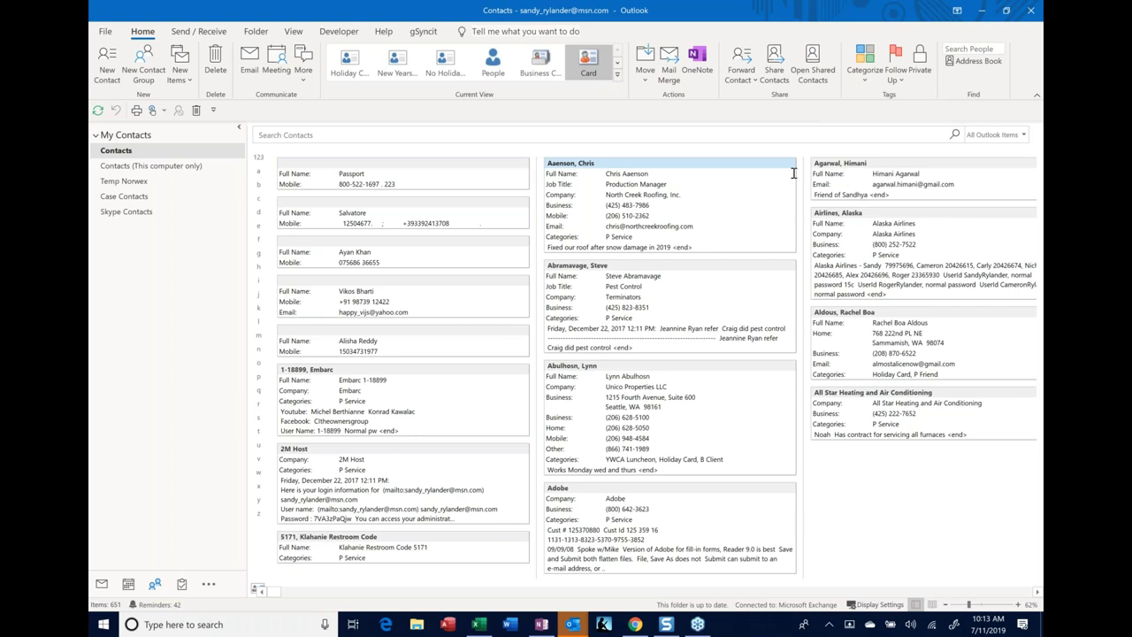
left_click(864, 81)
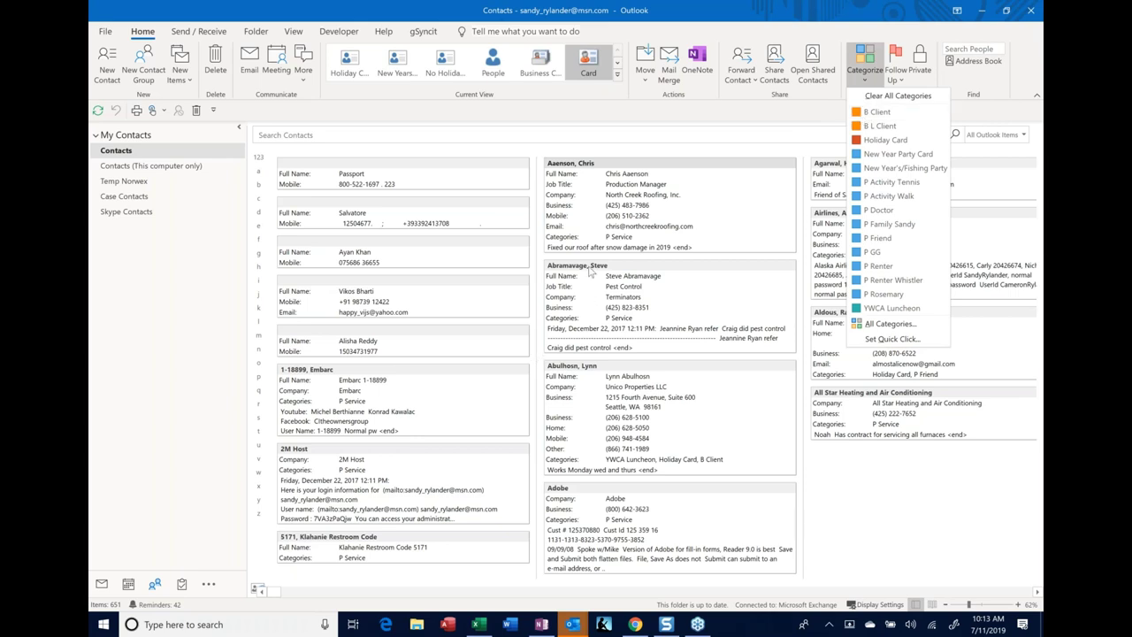
left_click(591, 272)
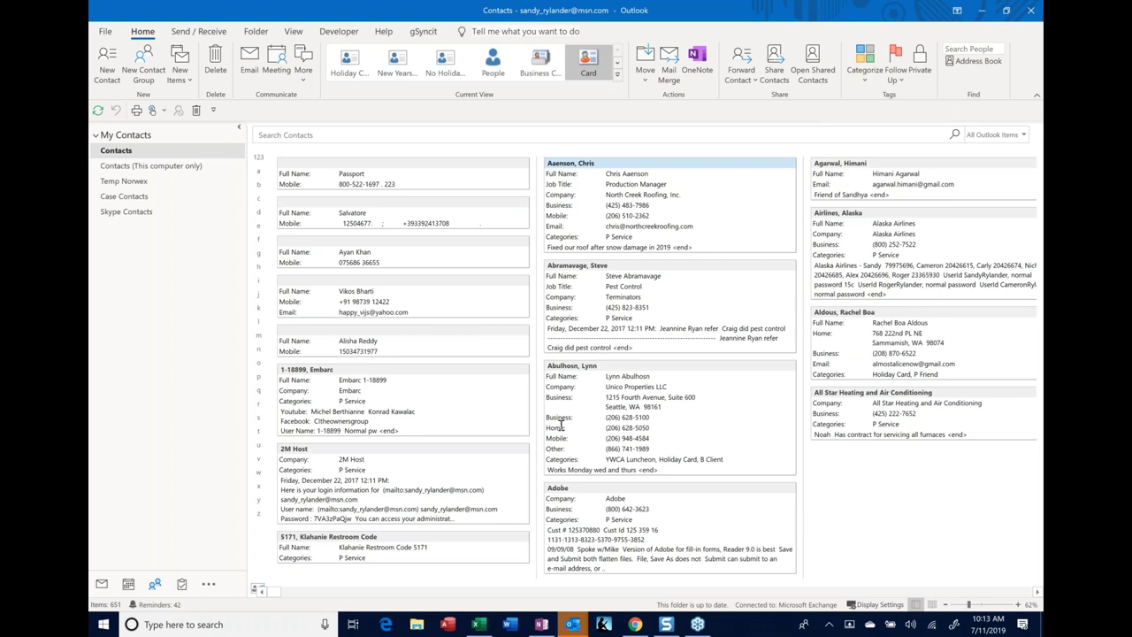
- Open the Unico Properties LLC contact and assign it the New Year Party Card category
left_click(623, 368)
double_click(623, 366)
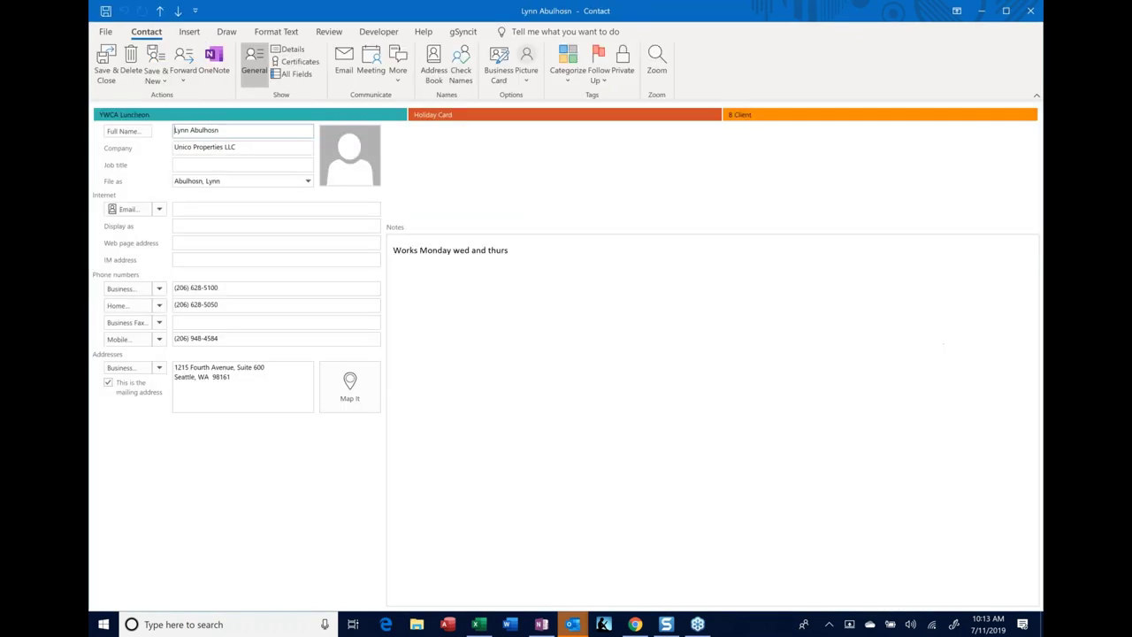
left_click(570, 82)
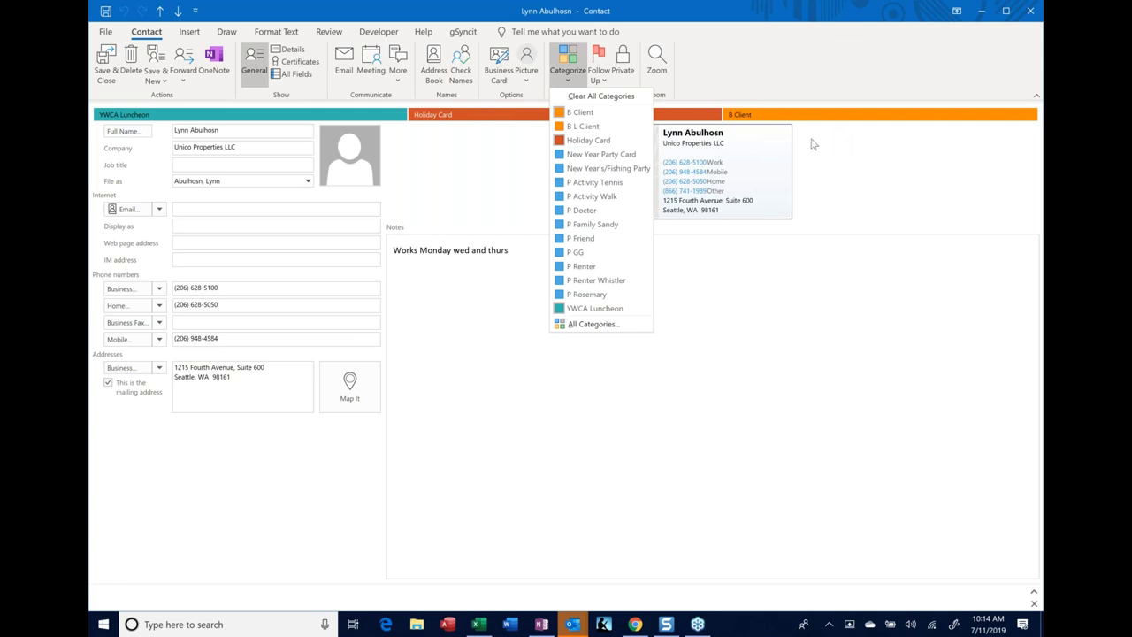
left_click(560, 157)
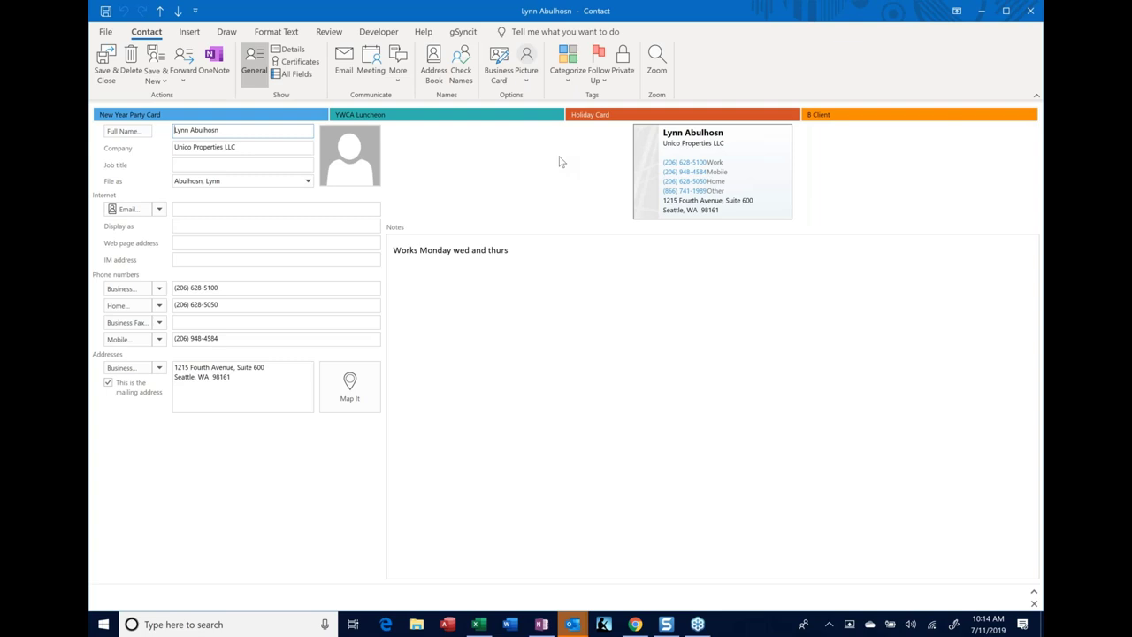
- Open the complete color category list and untick New Year Party Card for the contact
left_click(562, 83)
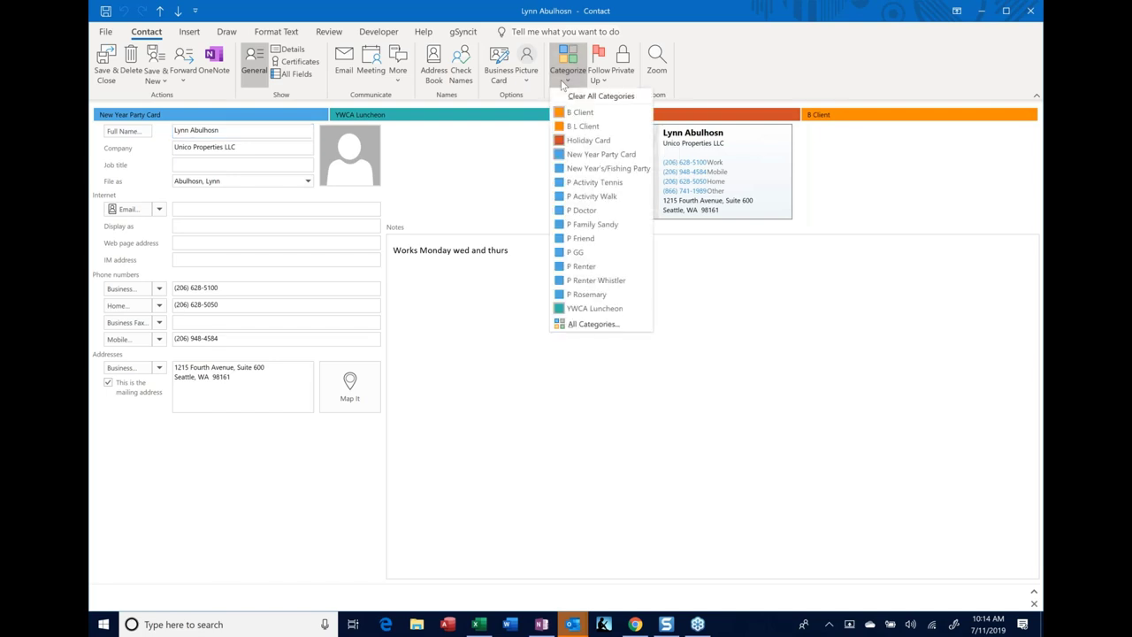
left_click(591, 323)
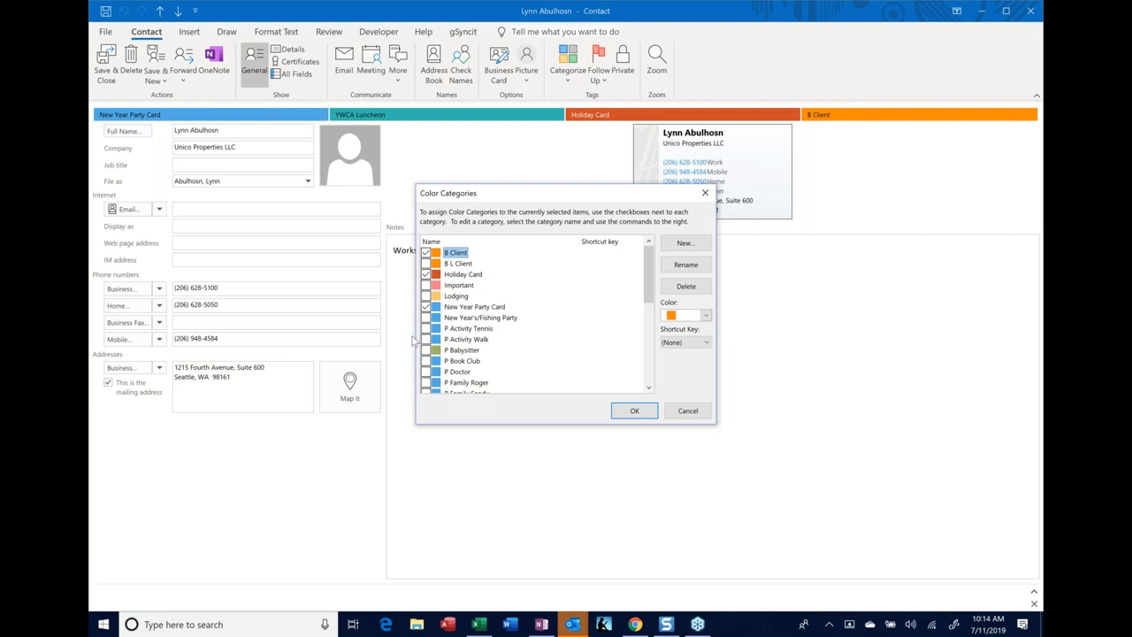
left_click(425, 307)
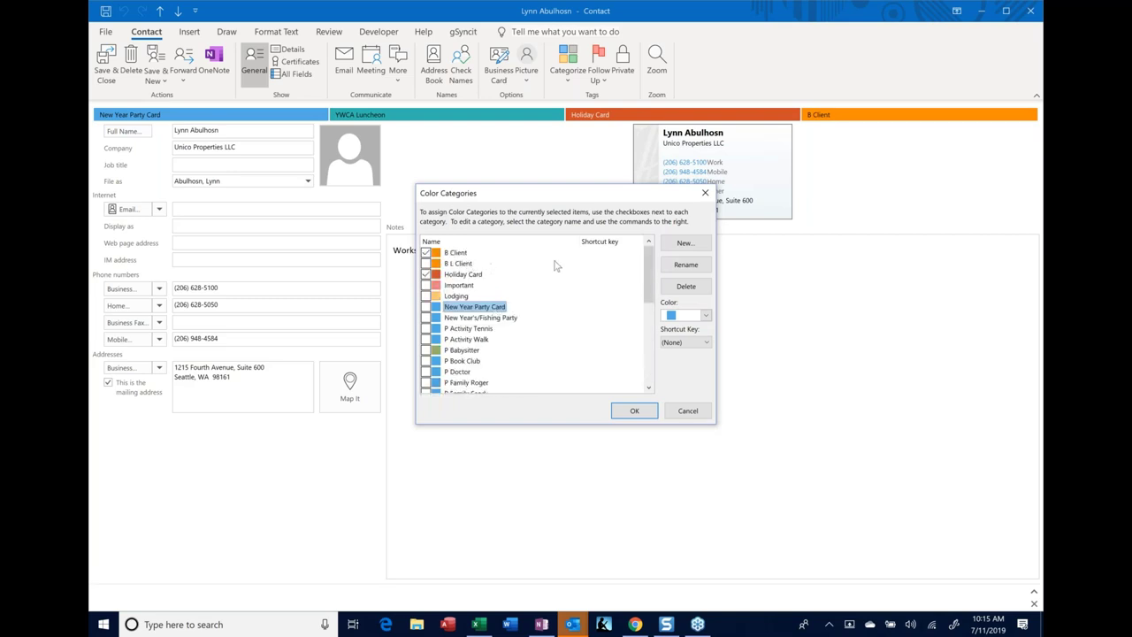
- Create a new color category named Green with the green color
left_click(685, 243)
type("Green")
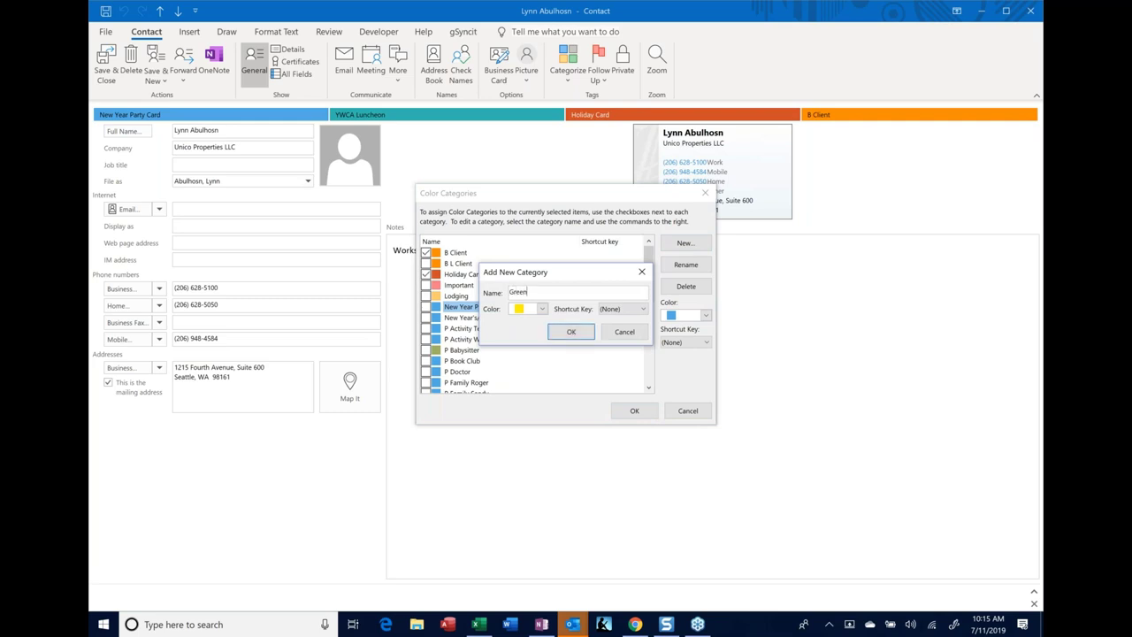
left_click(543, 309)
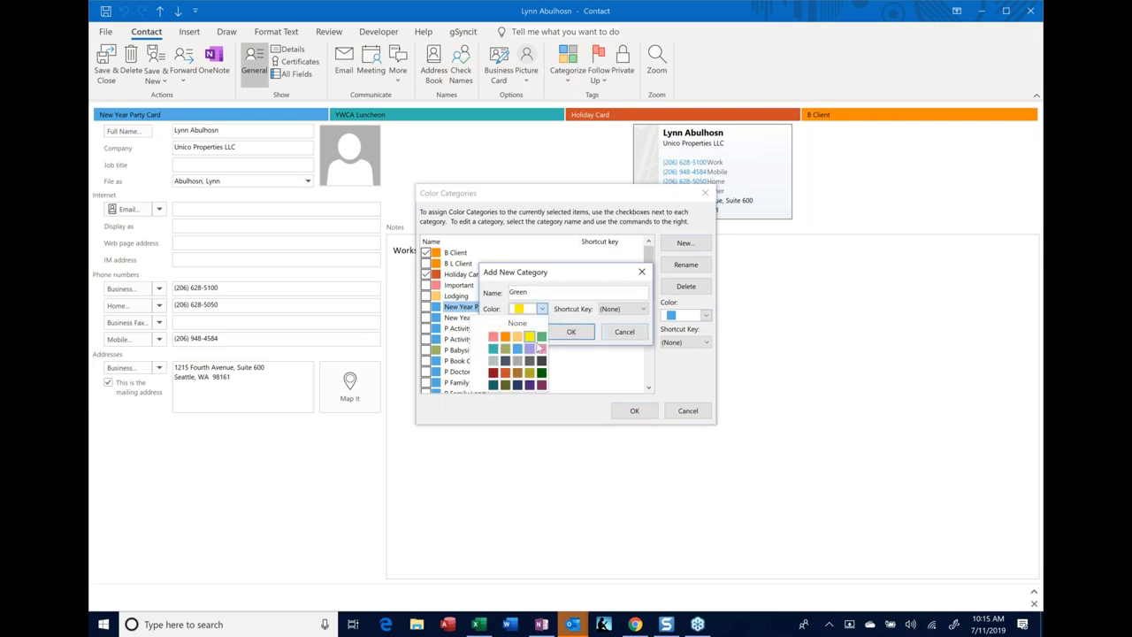
left_click(542, 337)
left_click(566, 333)
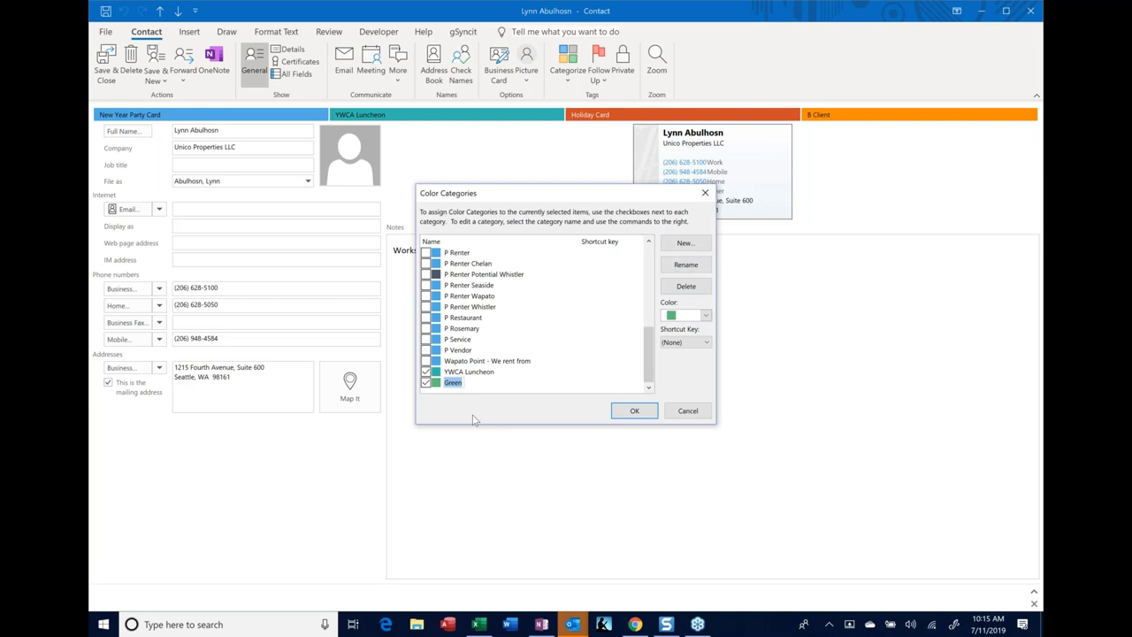
- Rename the Green category as Opposing Counsel and apply the category selection to the contact
type("Opposing Counse")
key("ctrl+a")
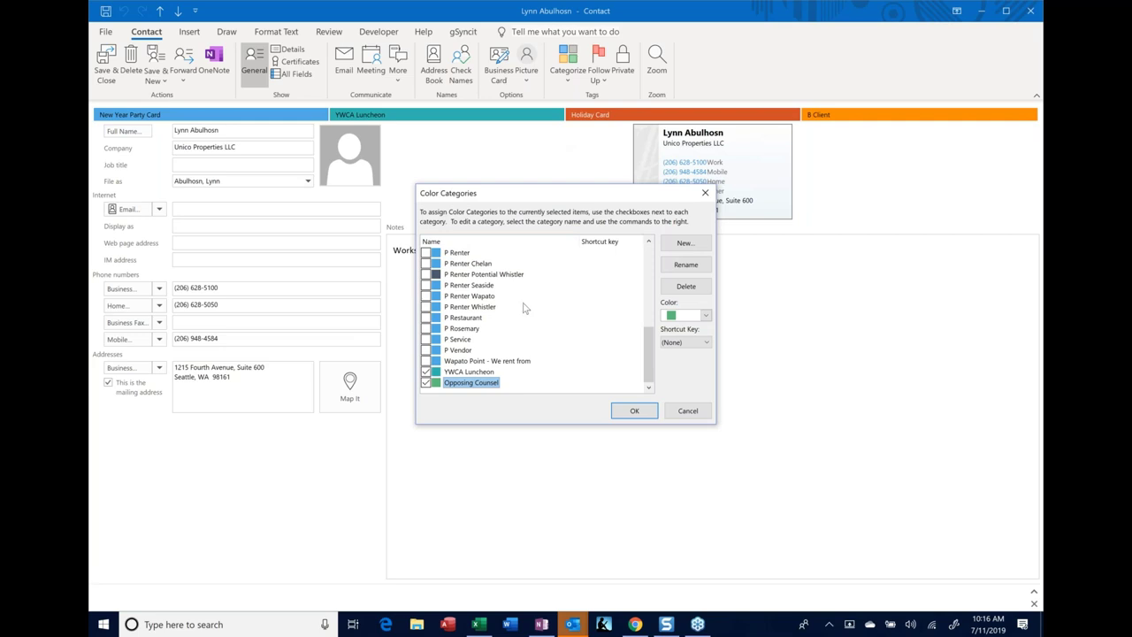
scroll(526, 327, "up", 8)
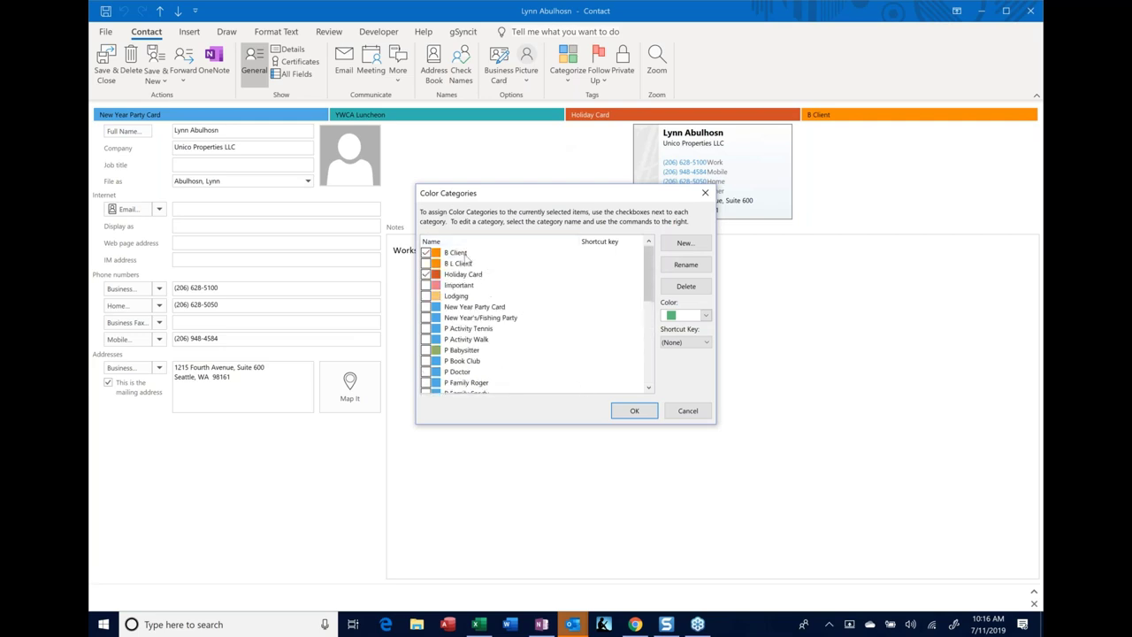
left_click(629, 412)
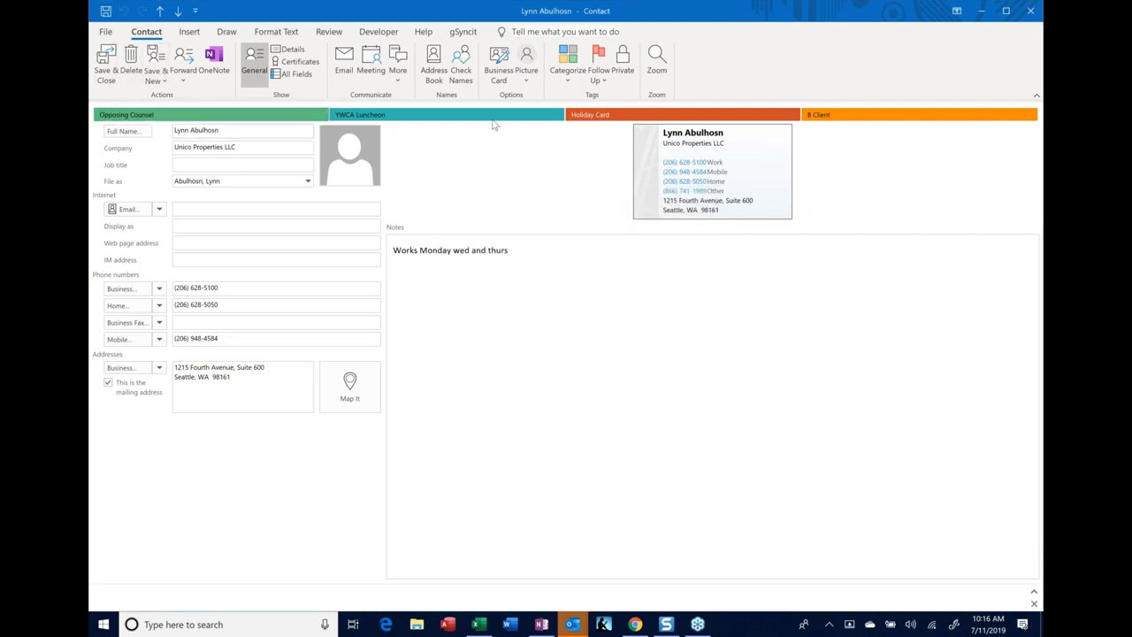
- Clear the Opposing Counsel category and save the contact, reopening it briefly to check its categories
right_click(302, 118)
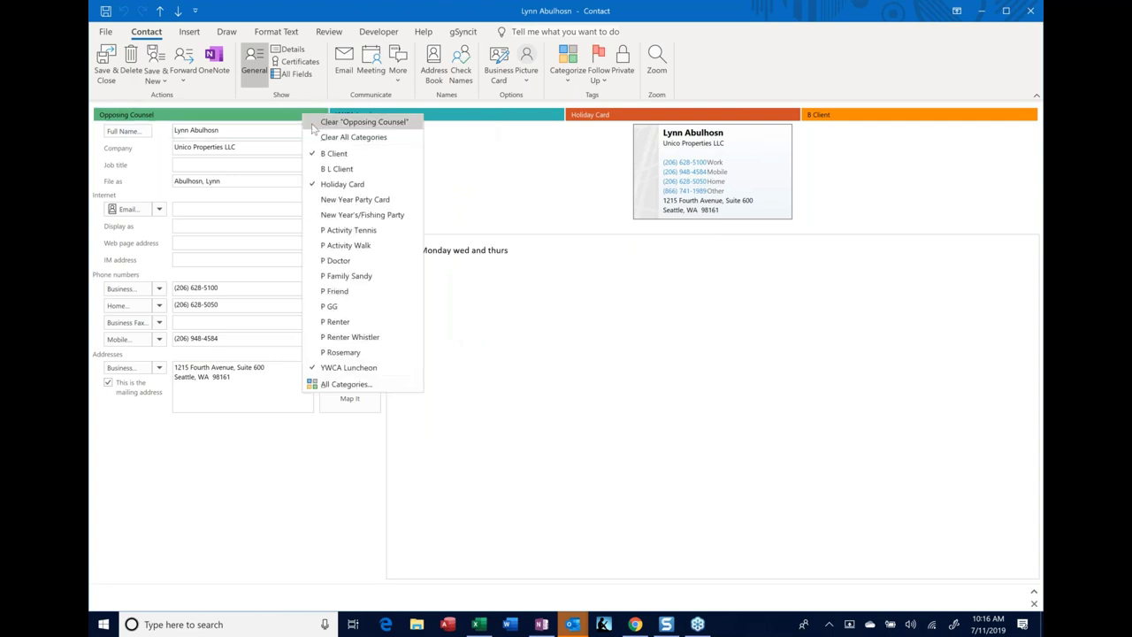
left_click(314, 124)
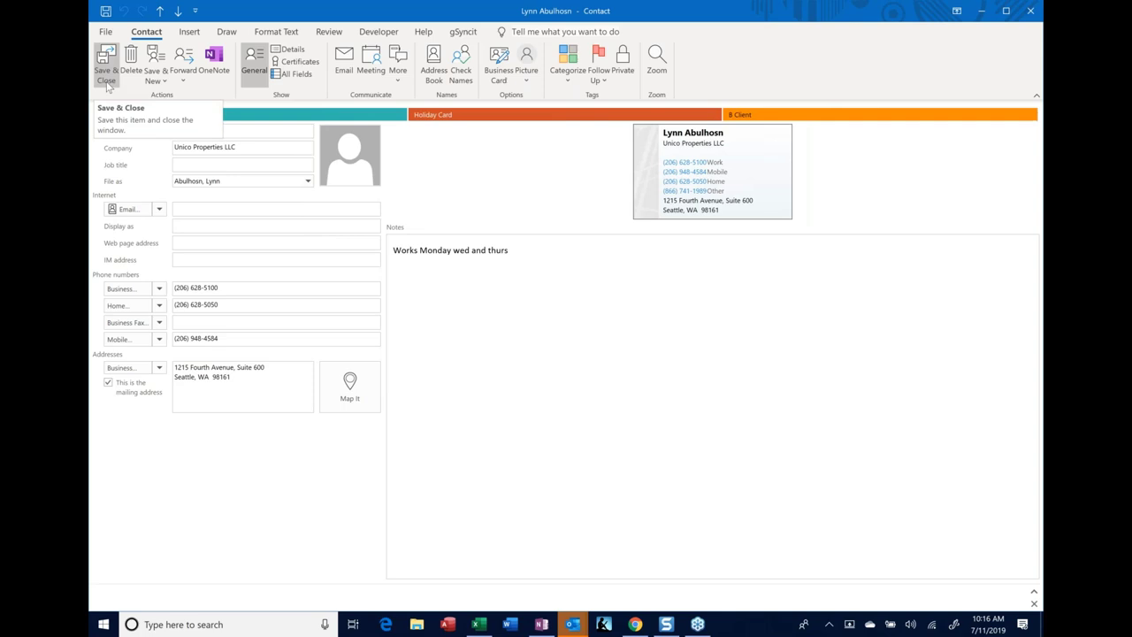
left_click(107, 80)
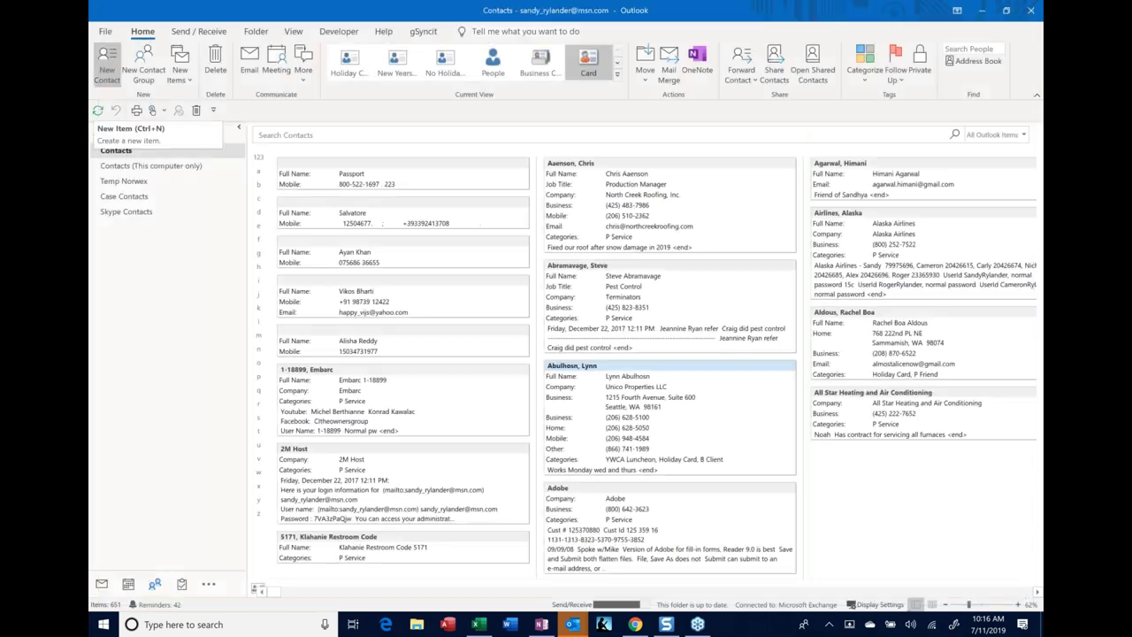
double_click(561, 364)
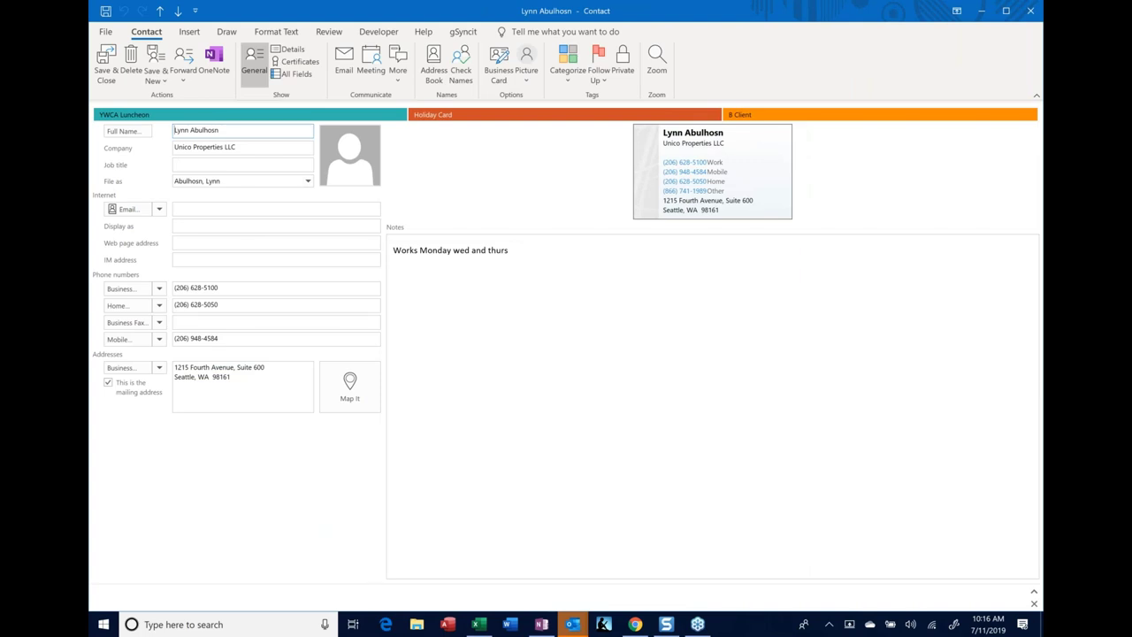
left_click(1027, 13)
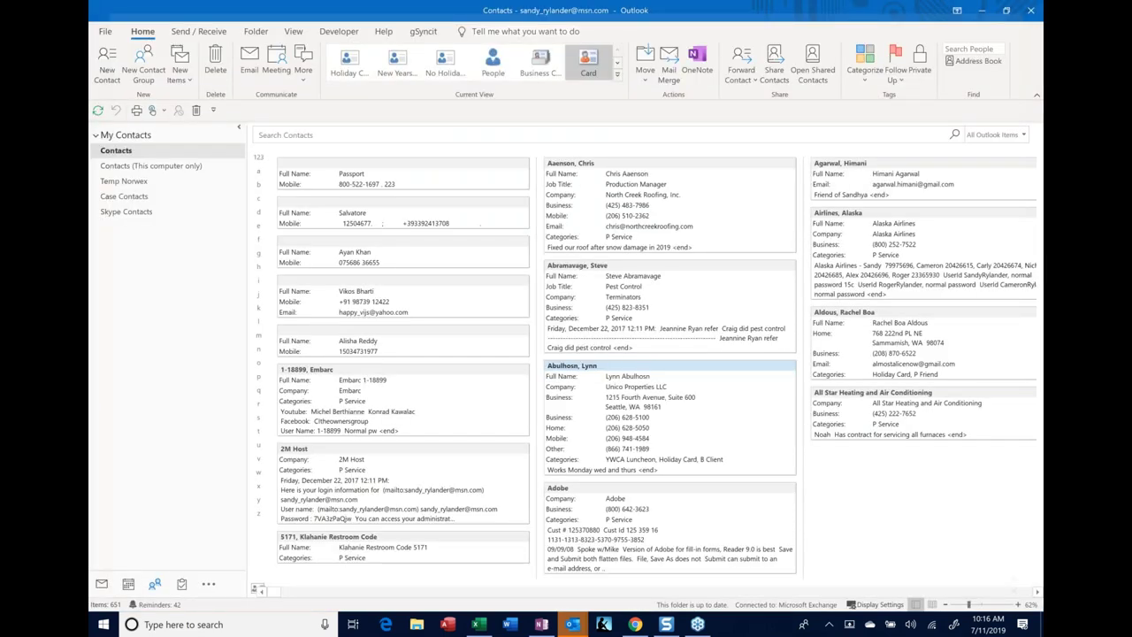
- Review the navigation options and select People in the display order before accepting the dialog
mouse_move(154, 591)
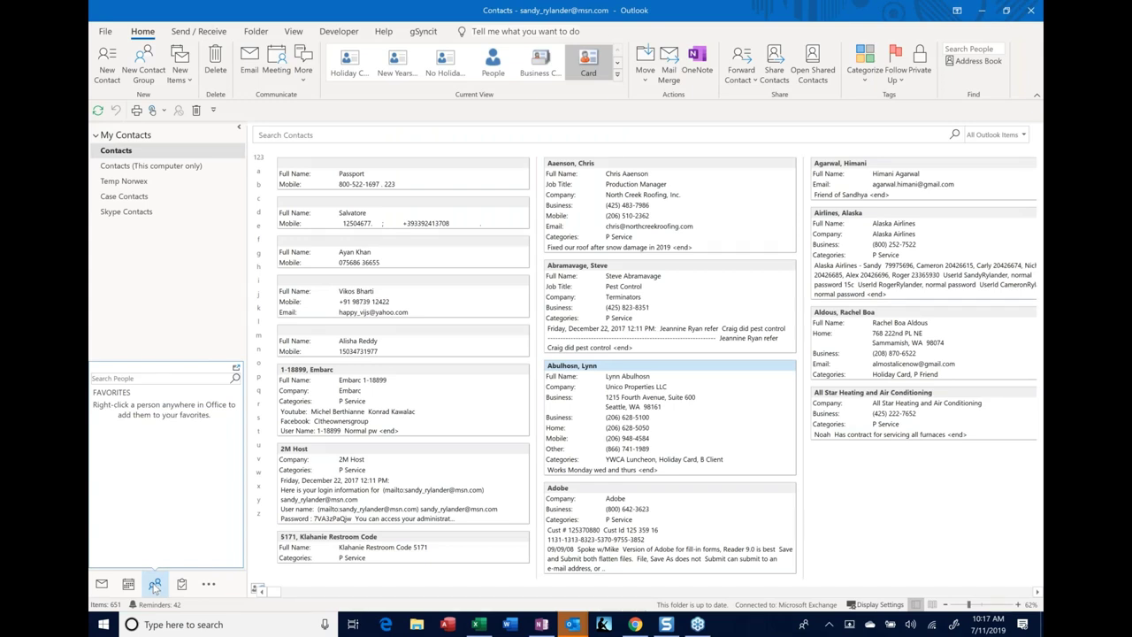
left_click(209, 586)
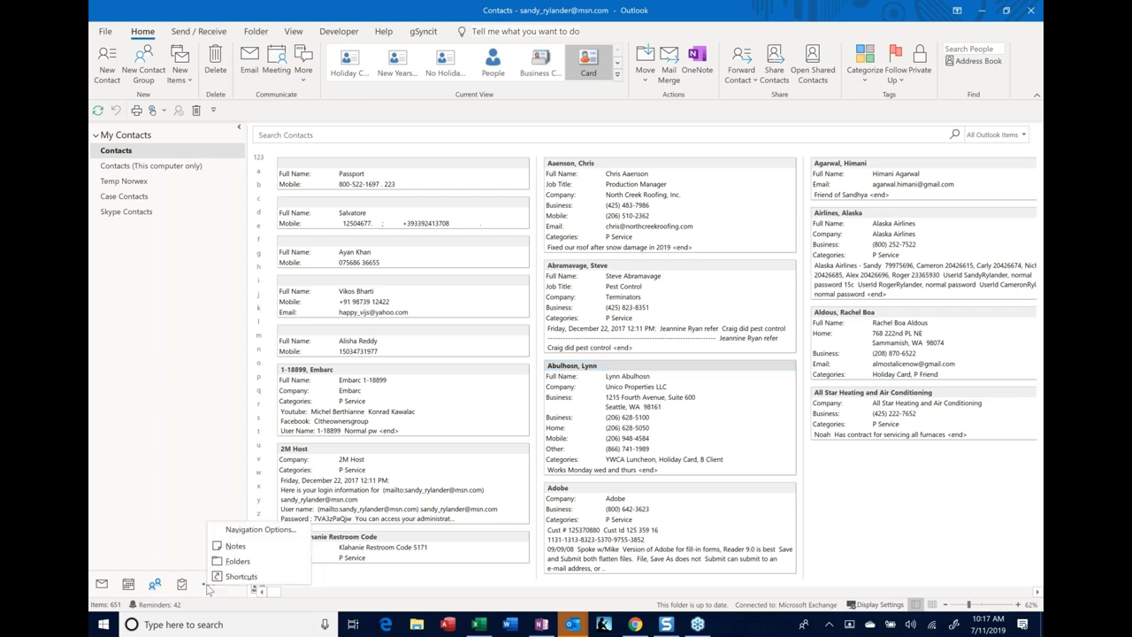
left_click(276, 534)
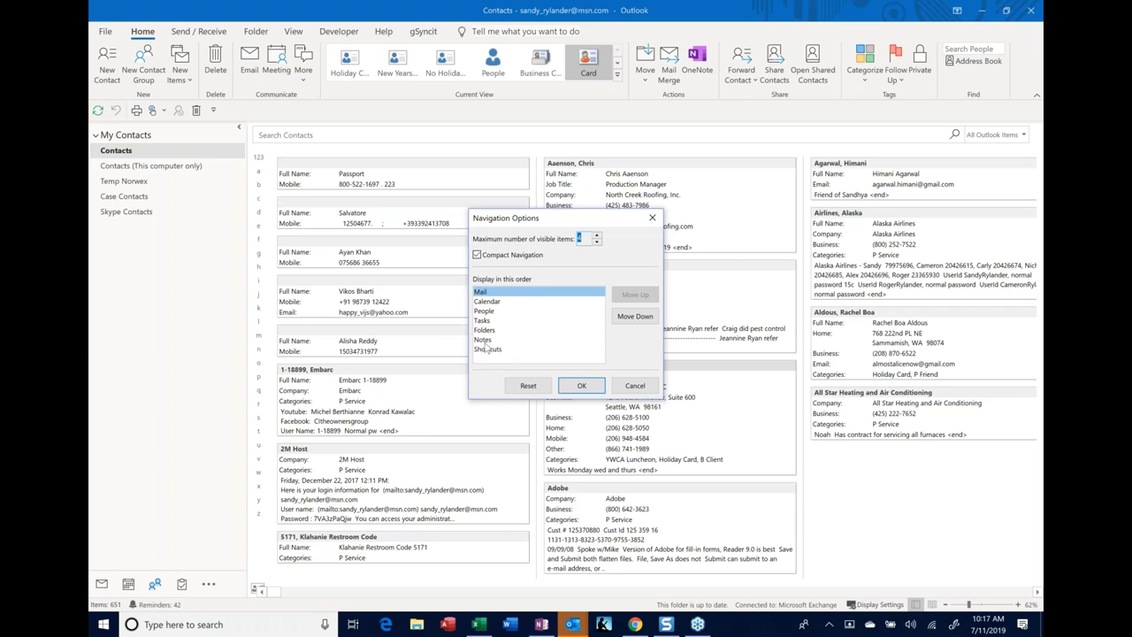
left_click(487, 311)
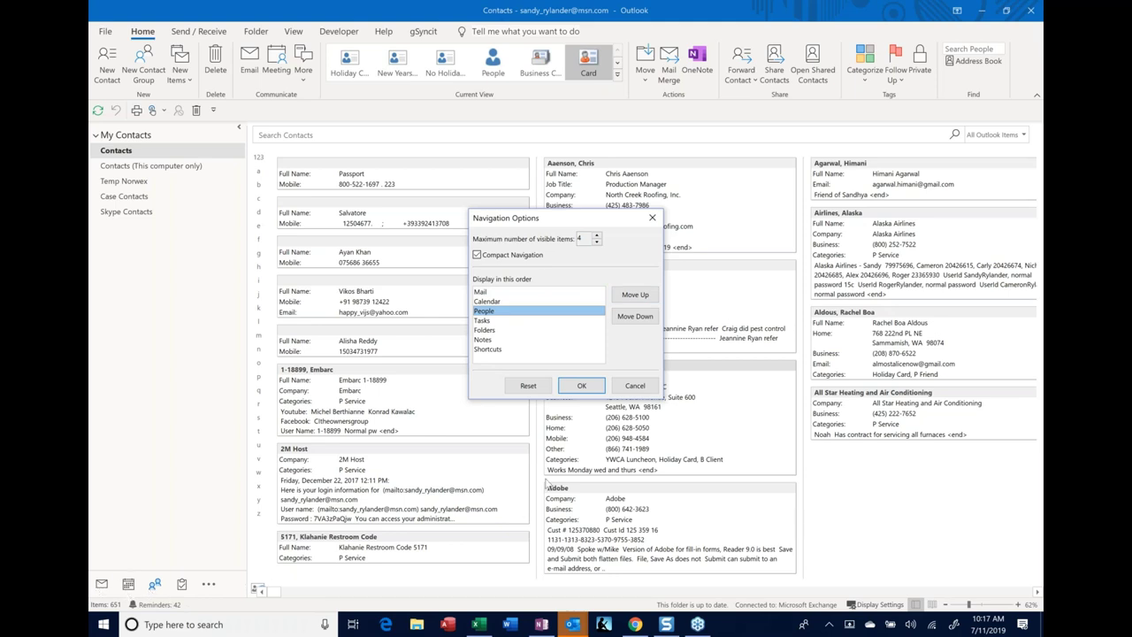
left_click(581, 385)
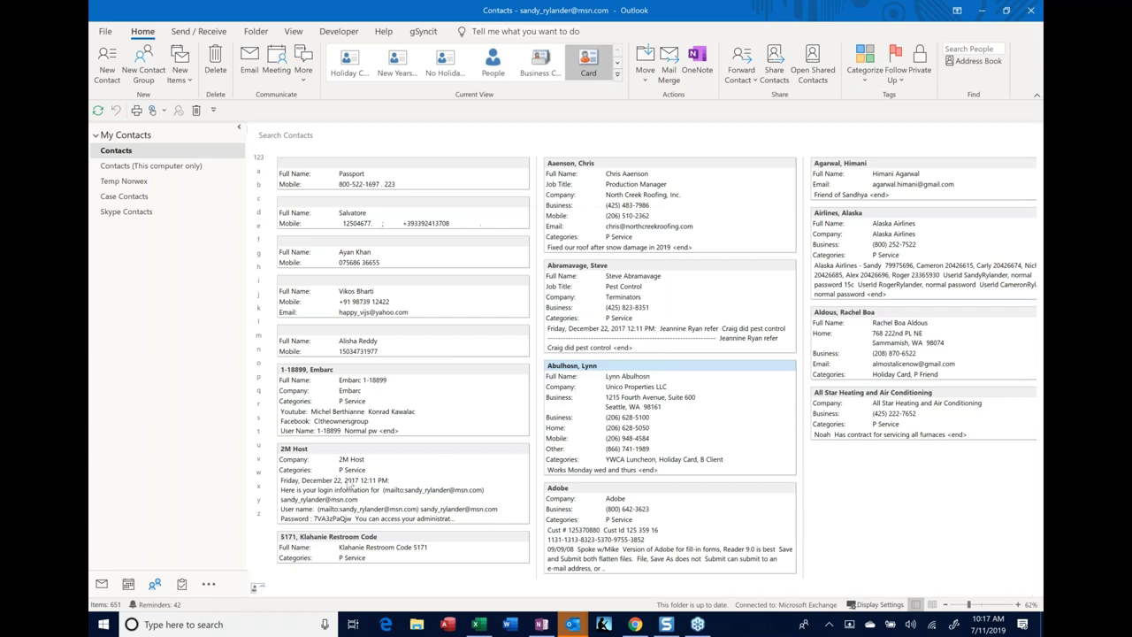
- Review the navigation options once more, accept them, and narrow the folder pane beside the contact cards
left_click(209, 583)
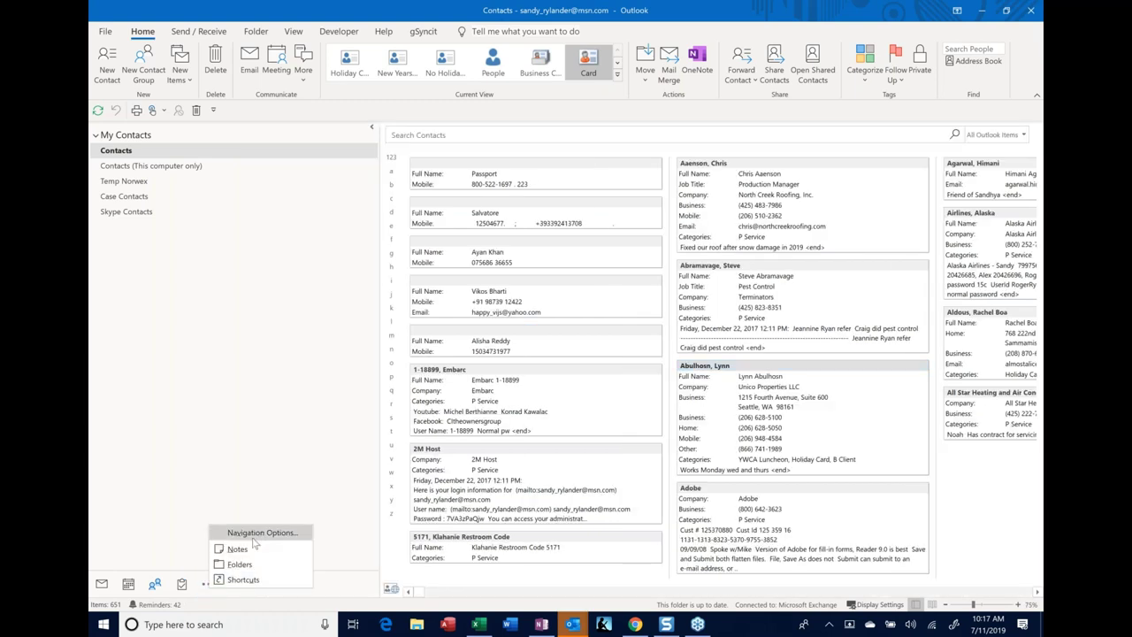
left_click(256, 533)
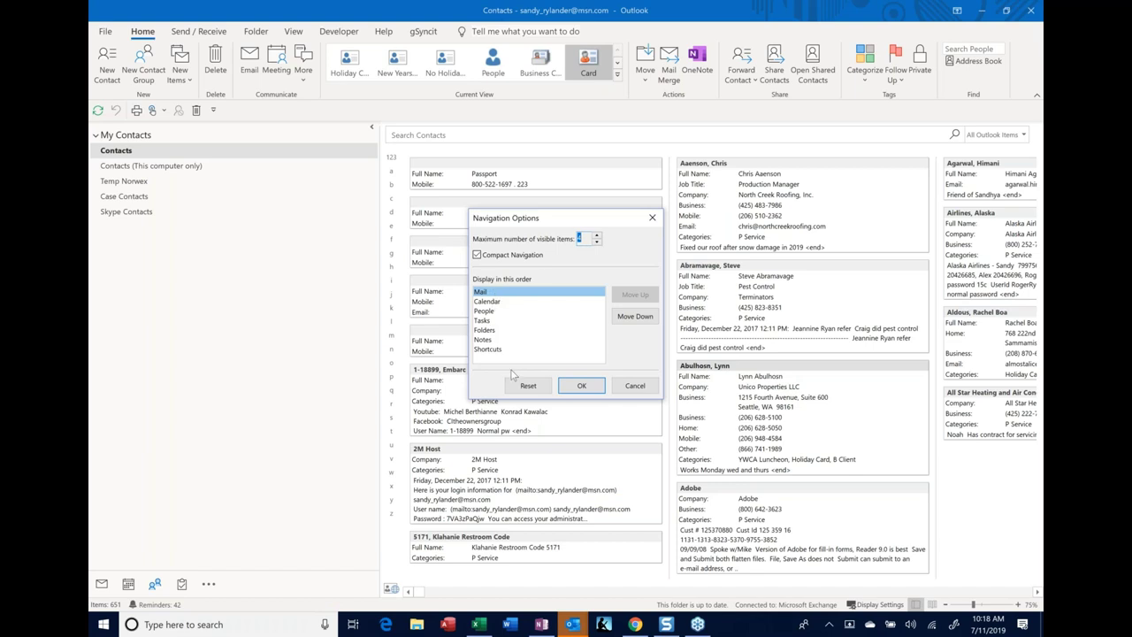
left_click(573, 390)
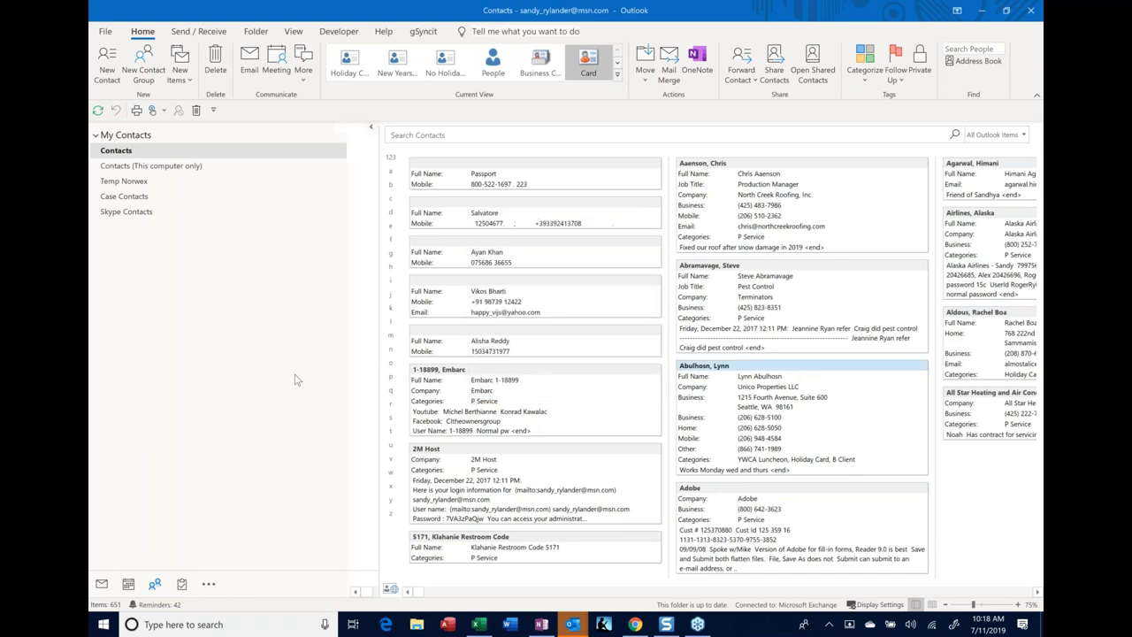
left_click_drag(297, 380, 246, 380)
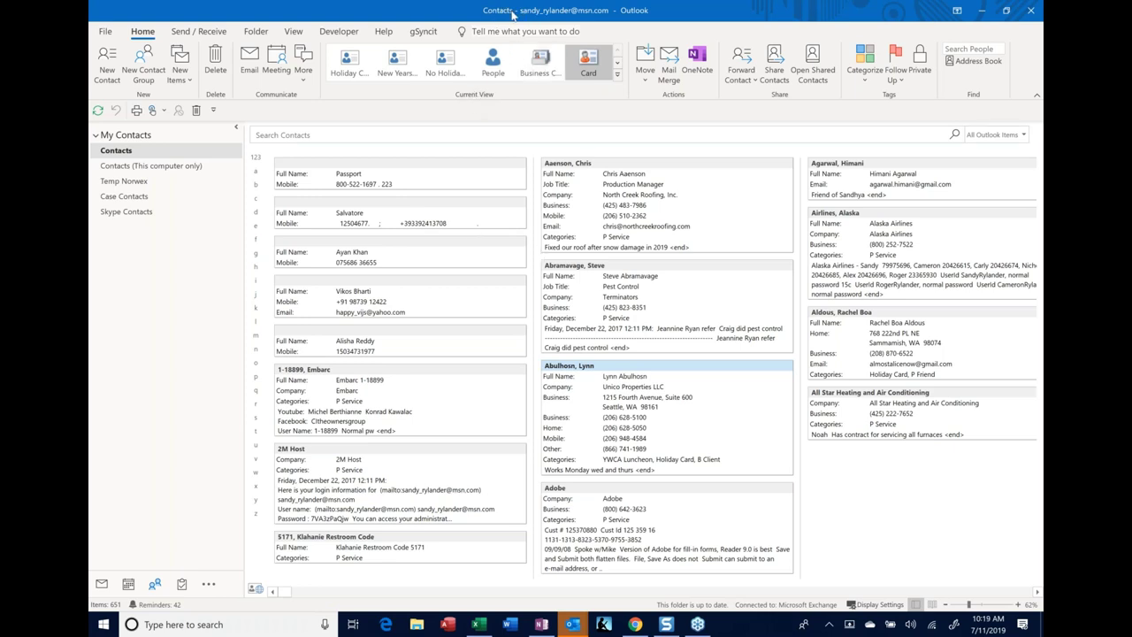
- Switch the contacts from the Card view to the List view
left_click(618, 77)
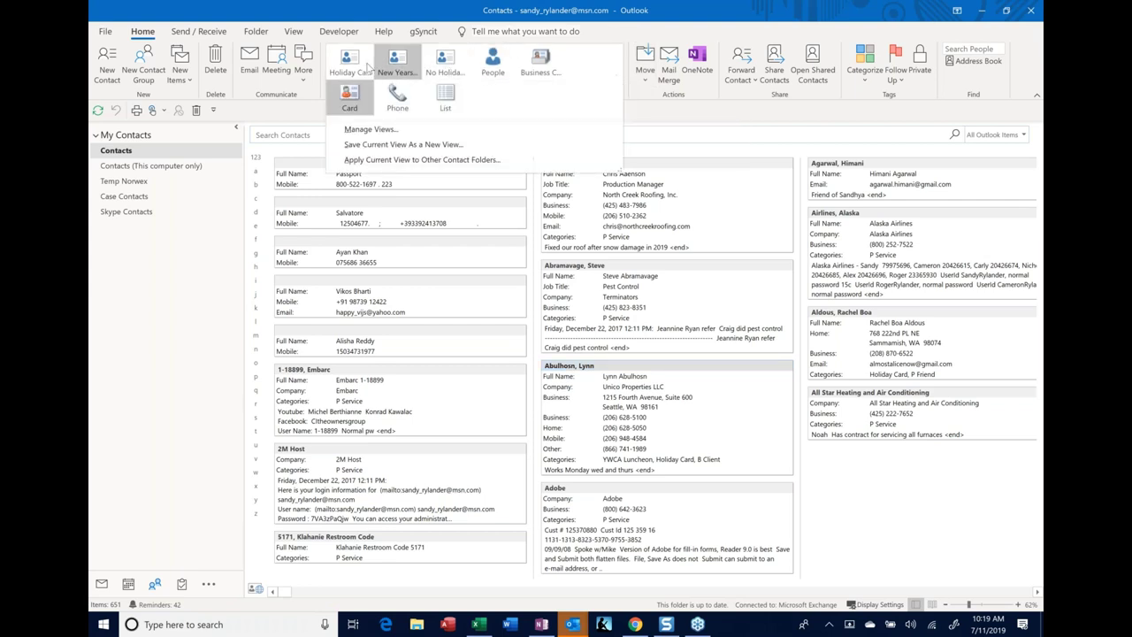
left_click(443, 102)
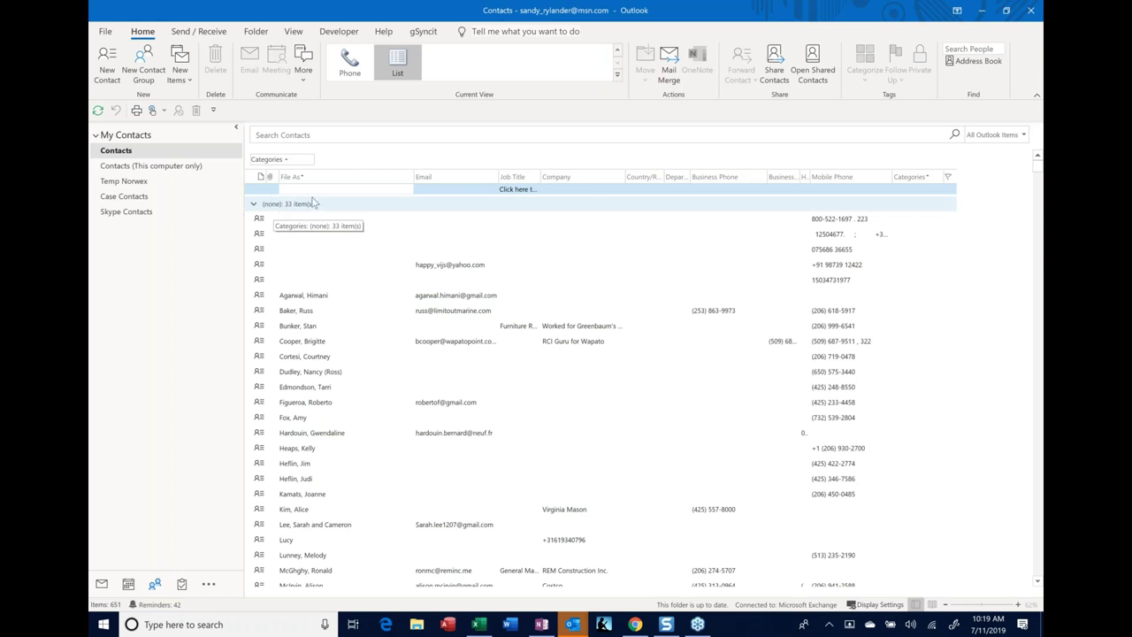
- Collapse the uncategorized group, collapse all the category groups, and look through the list of category headings
left_click(253, 206)
left_click(254, 204)
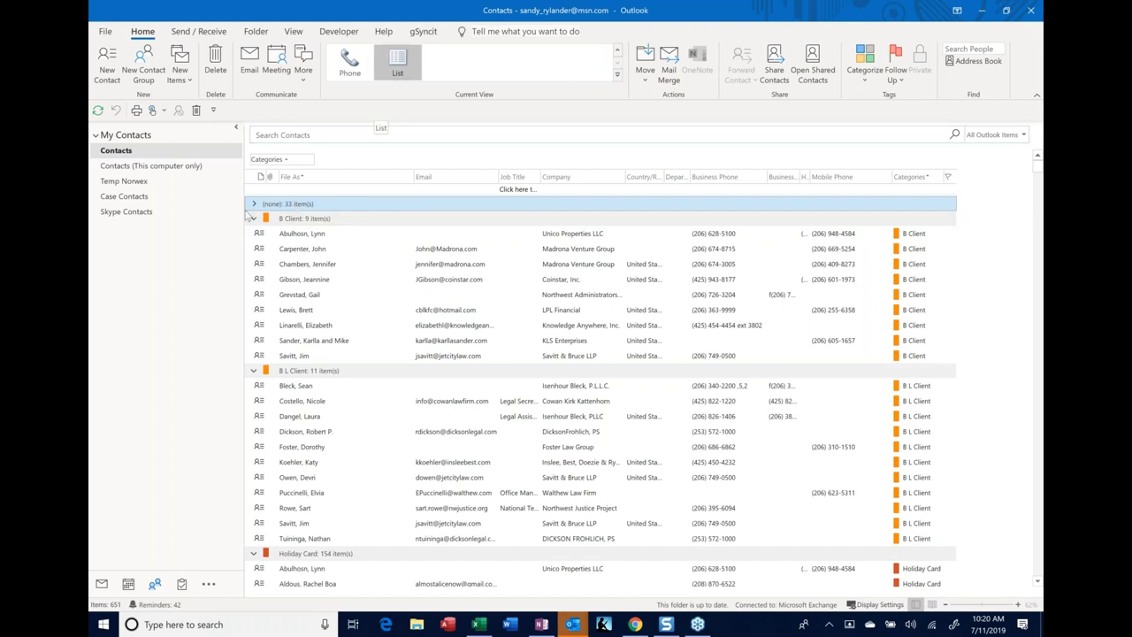
right_click(341, 207)
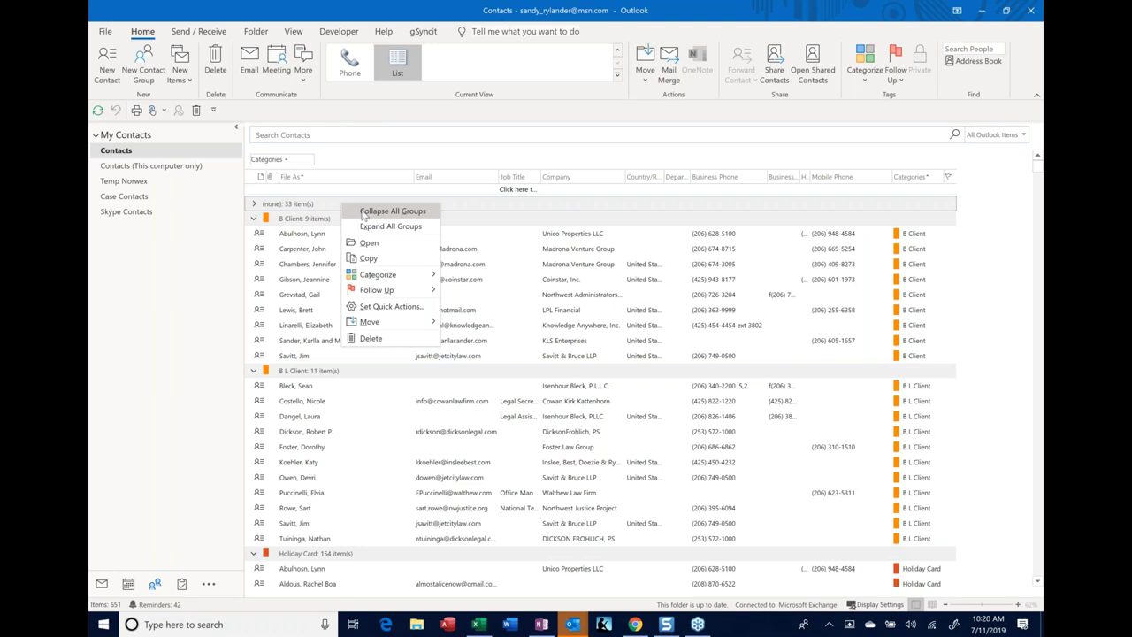
left_click(381, 211)
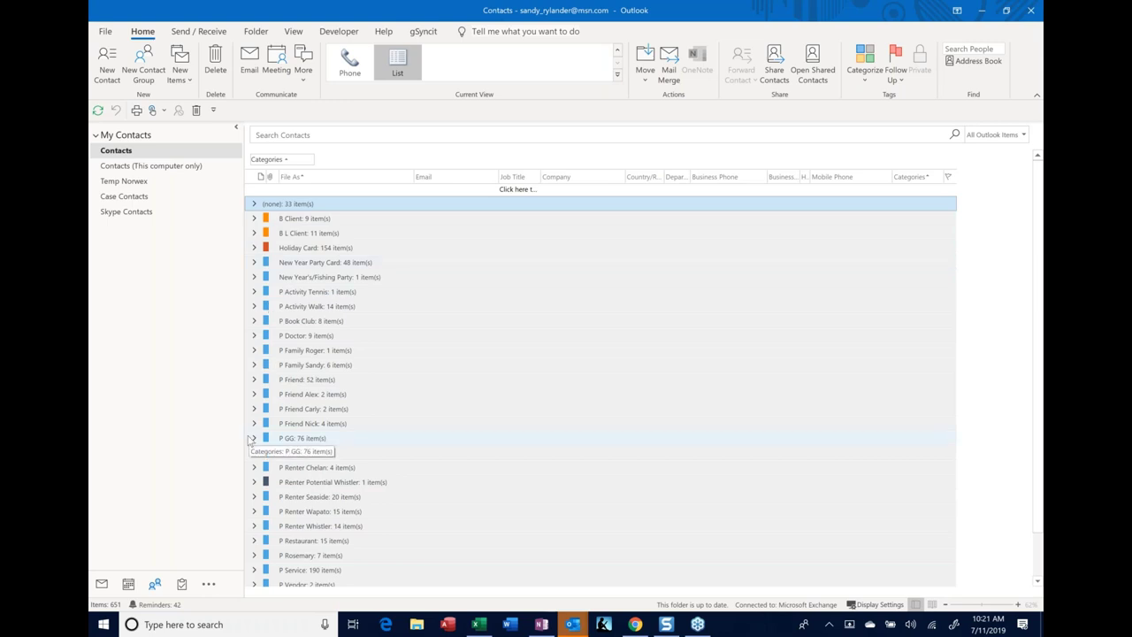
scroll(251, 440, "down", 1)
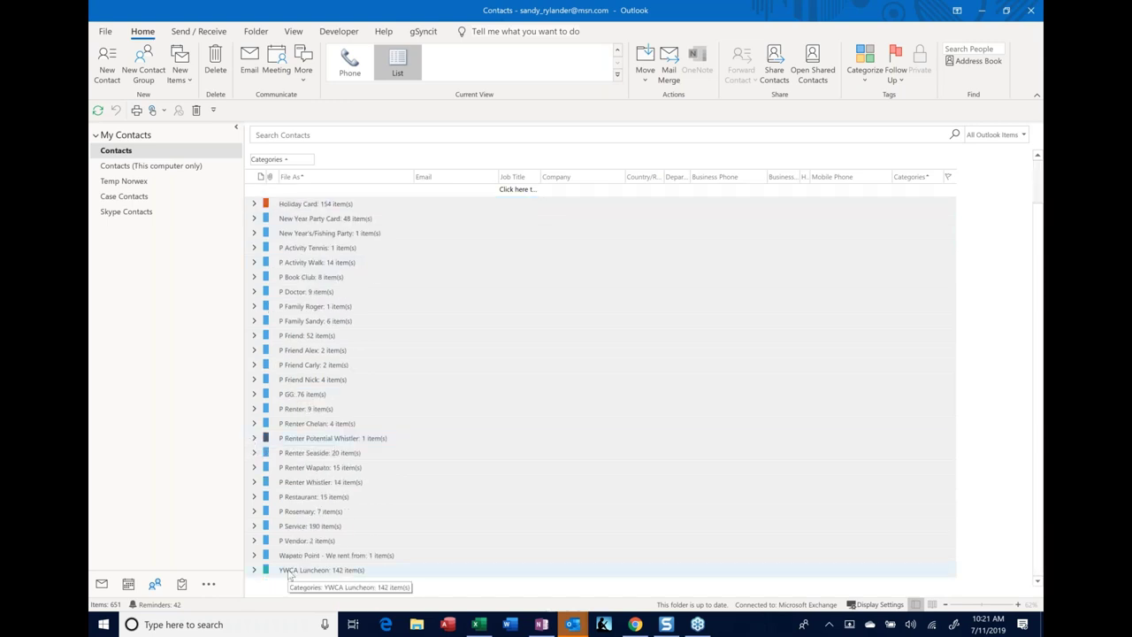
scroll(289, 575, "up", 1)
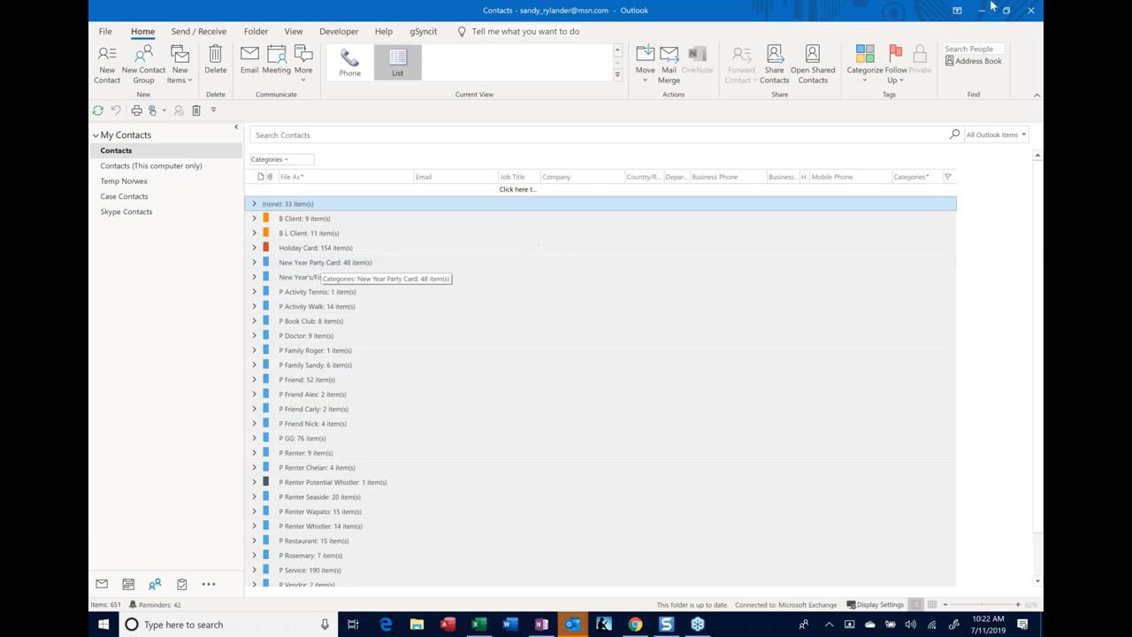
- Review the available colors for the B Client category, accept the category dialog, and collapse the uncategorized contacts group again
left_click(873, 80)
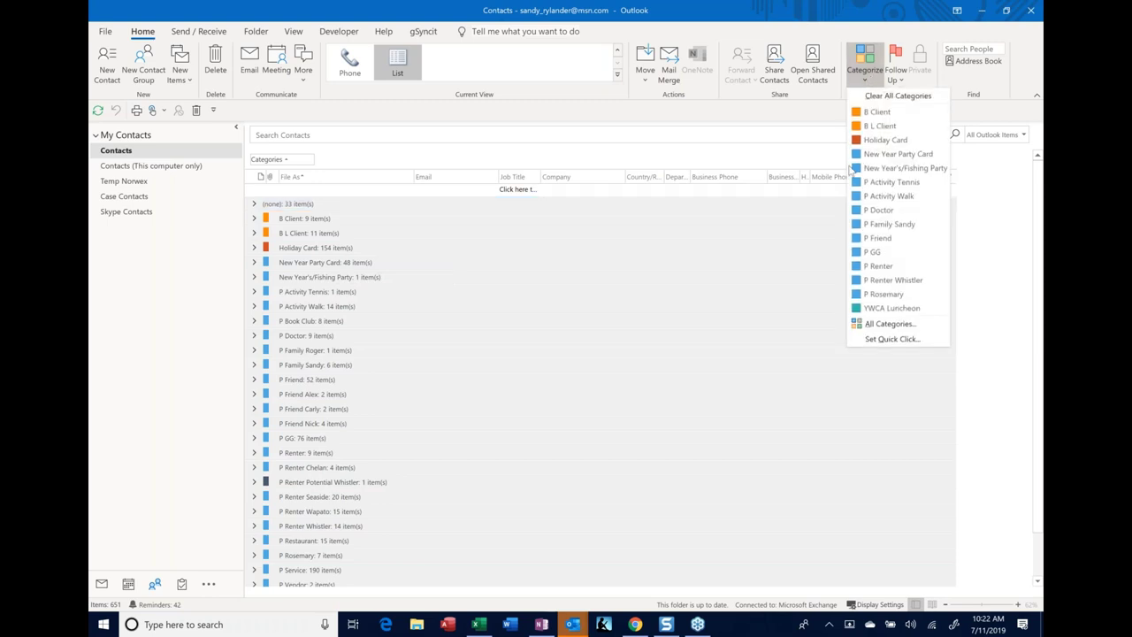
left_click(880, 324)
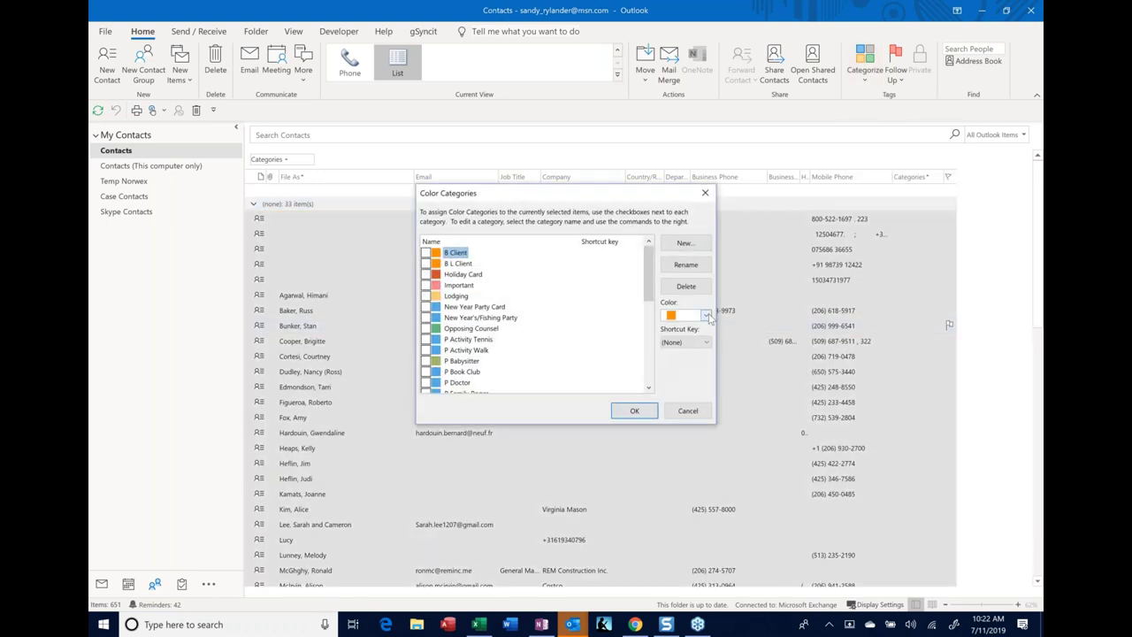
left_click(706, 316)
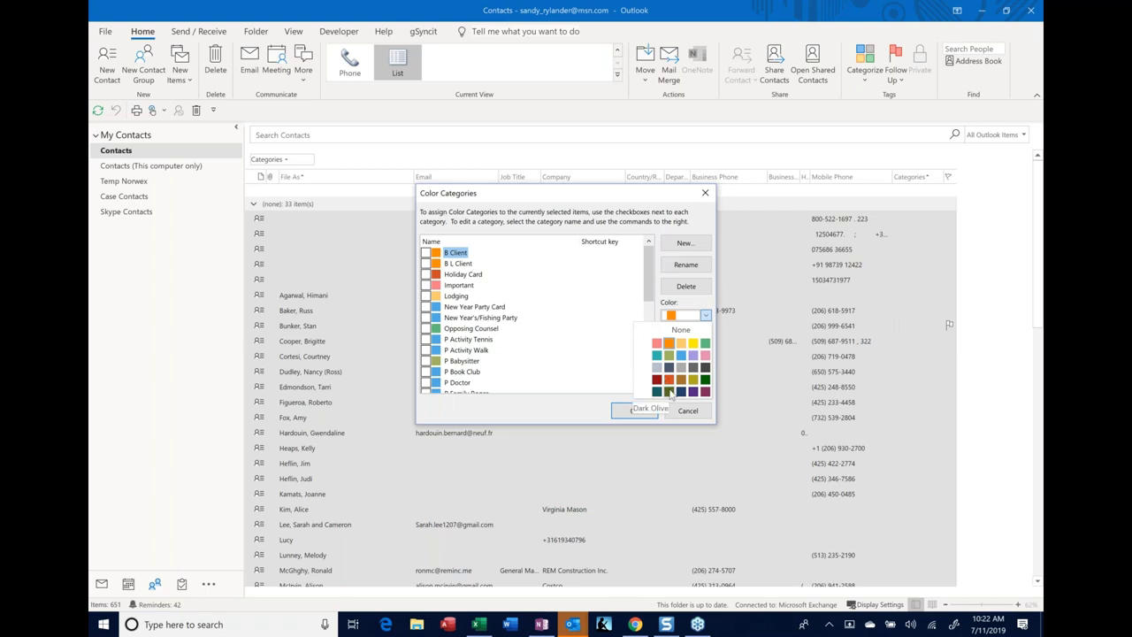
left_click(643, 196)
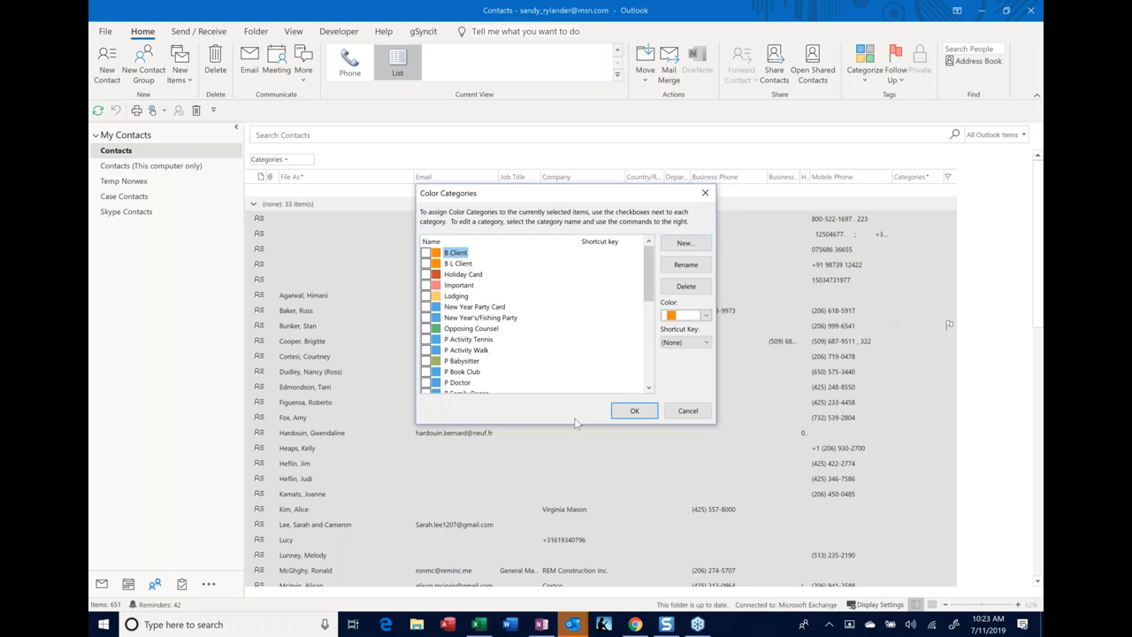
left_click(634, 413)
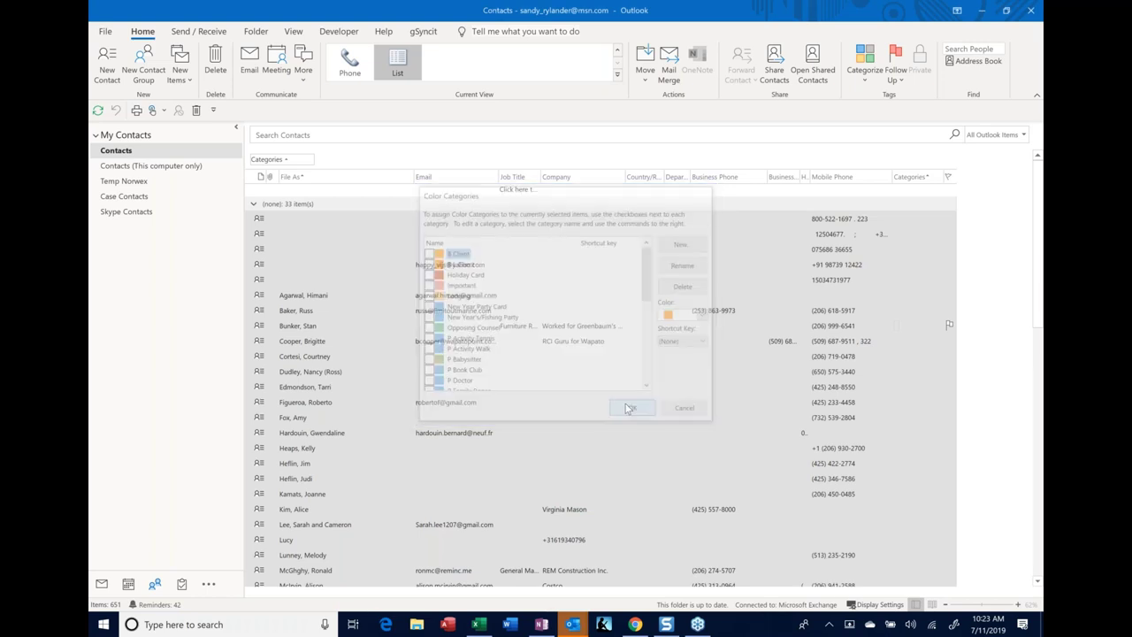
left_click(391, 210)
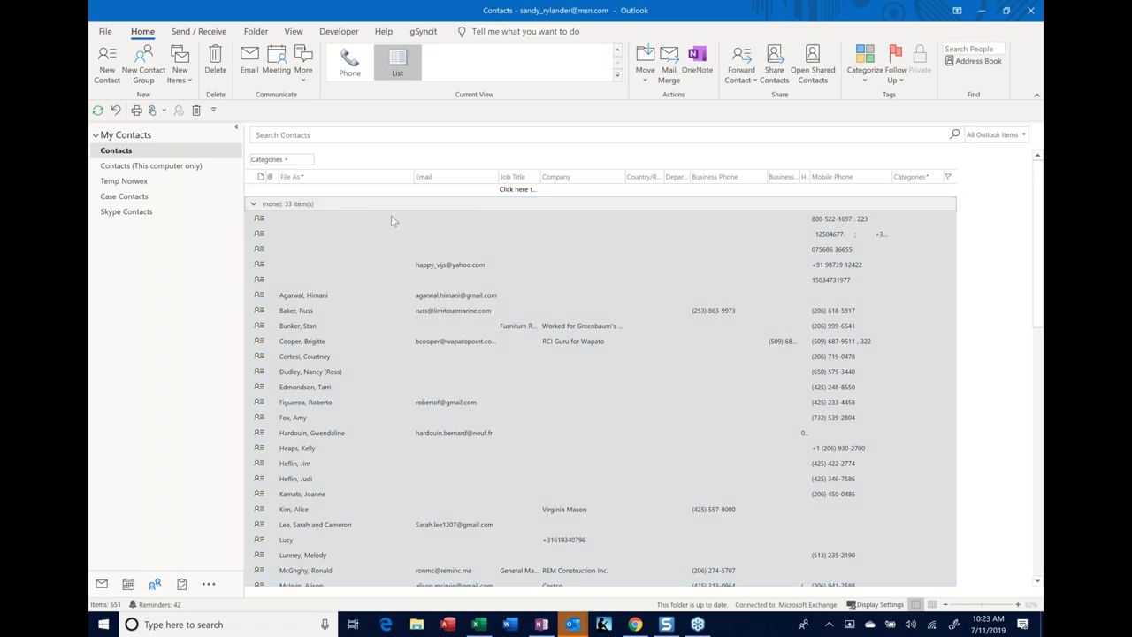
key("Left")
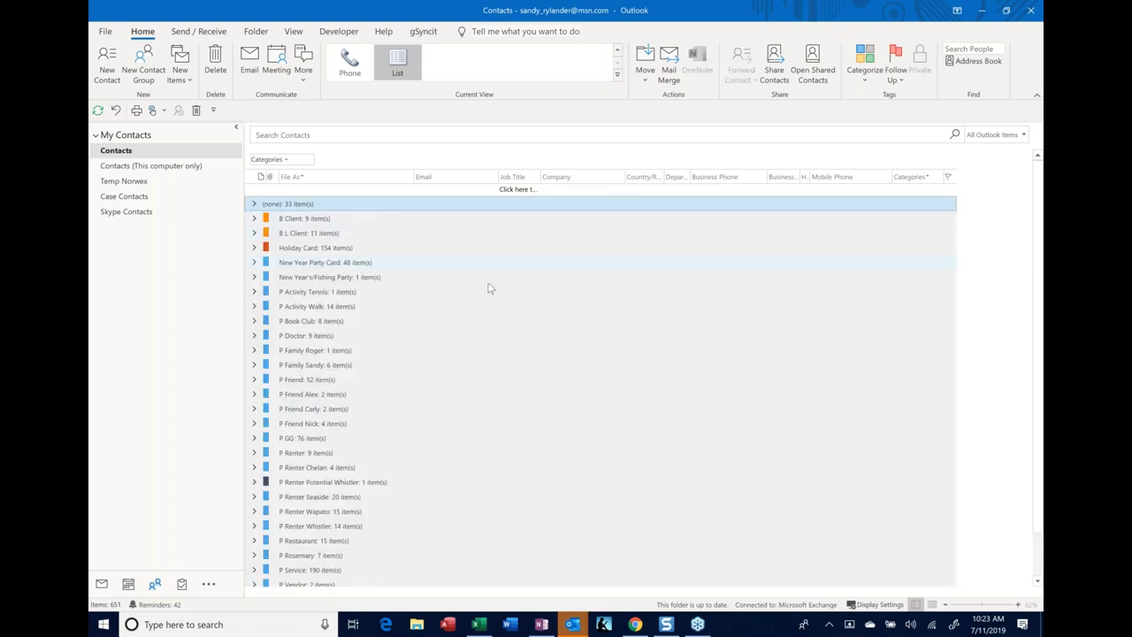
- Expand the New Year Party Card group and select every contact in it, from the first entry through the last
left_click(254, 263)
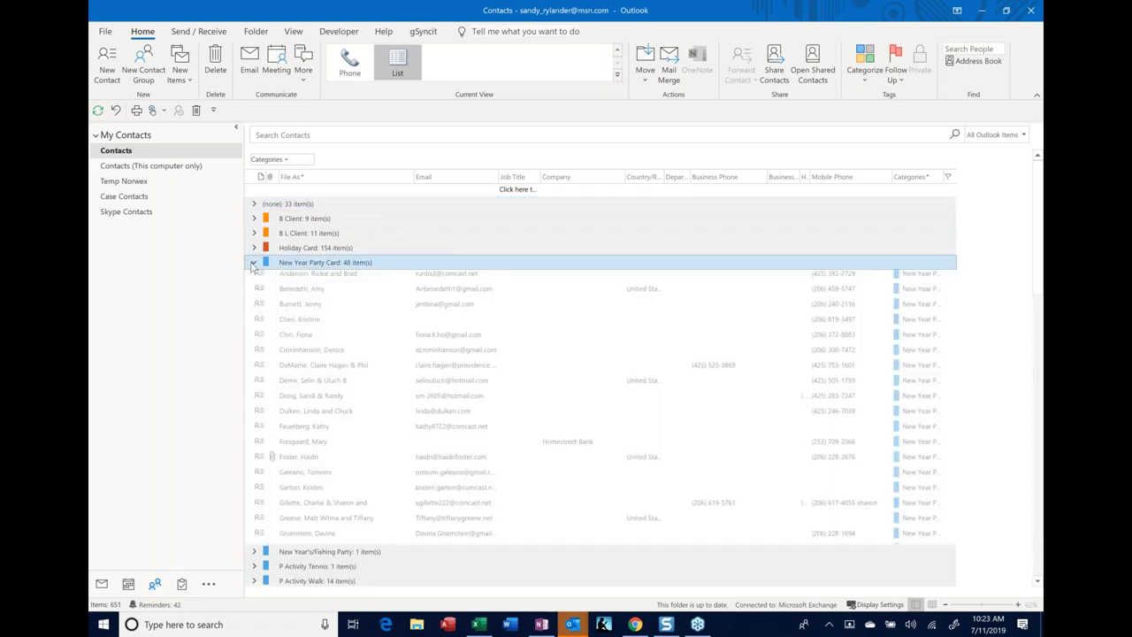
scroll(387, 300, "down", 8)
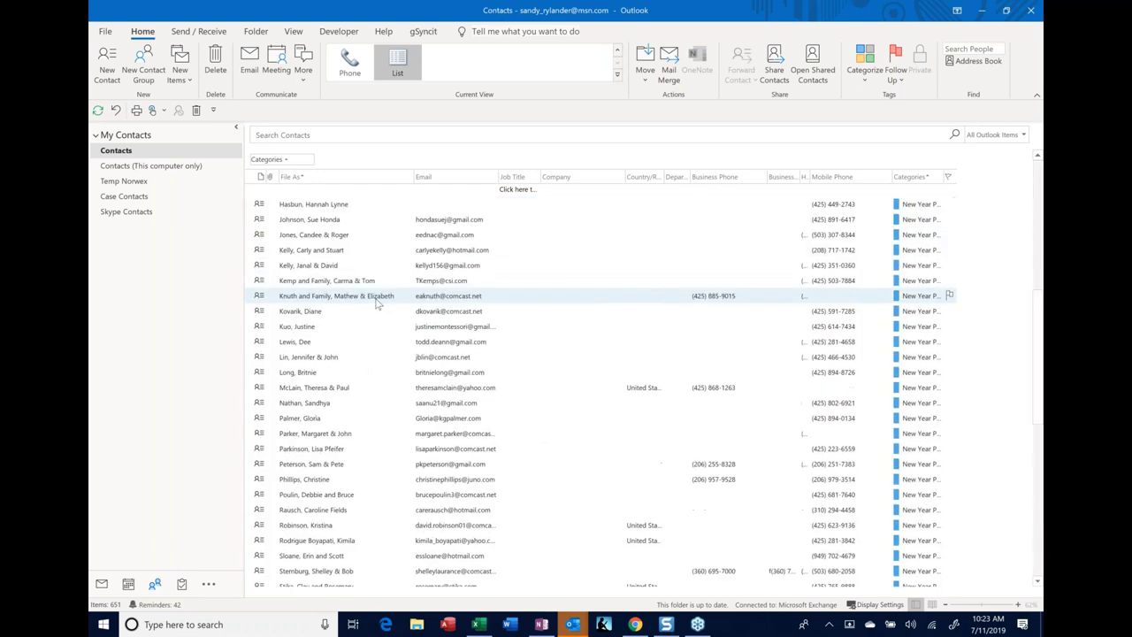
scroll(375, 304, "down", 1)
scroll(372, 302, "up", 10)
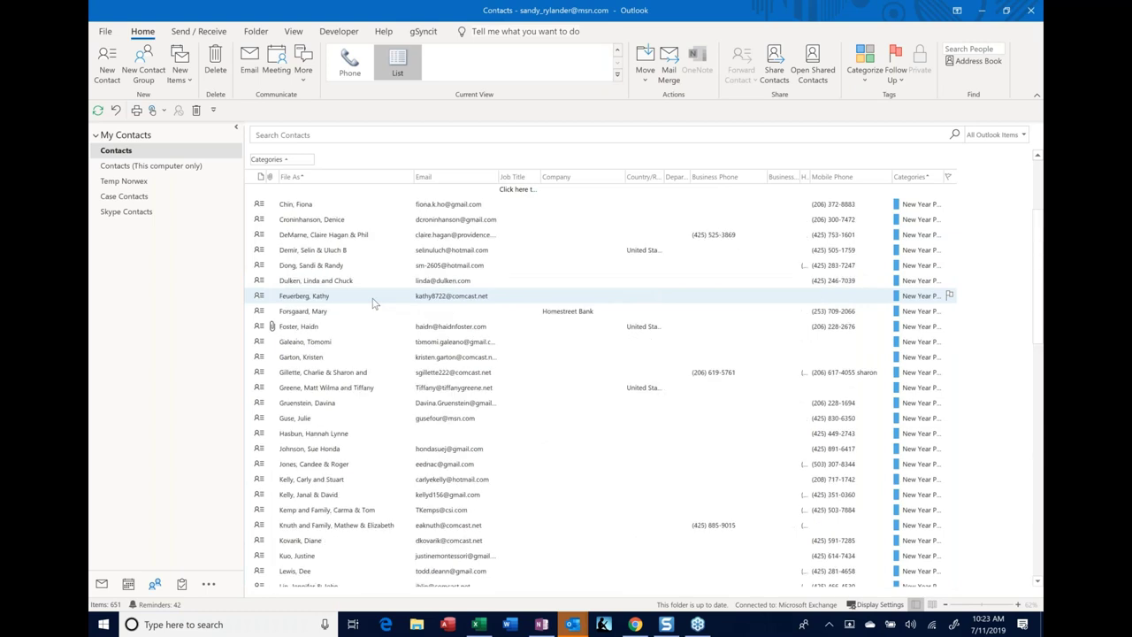
left_click(299, 282)
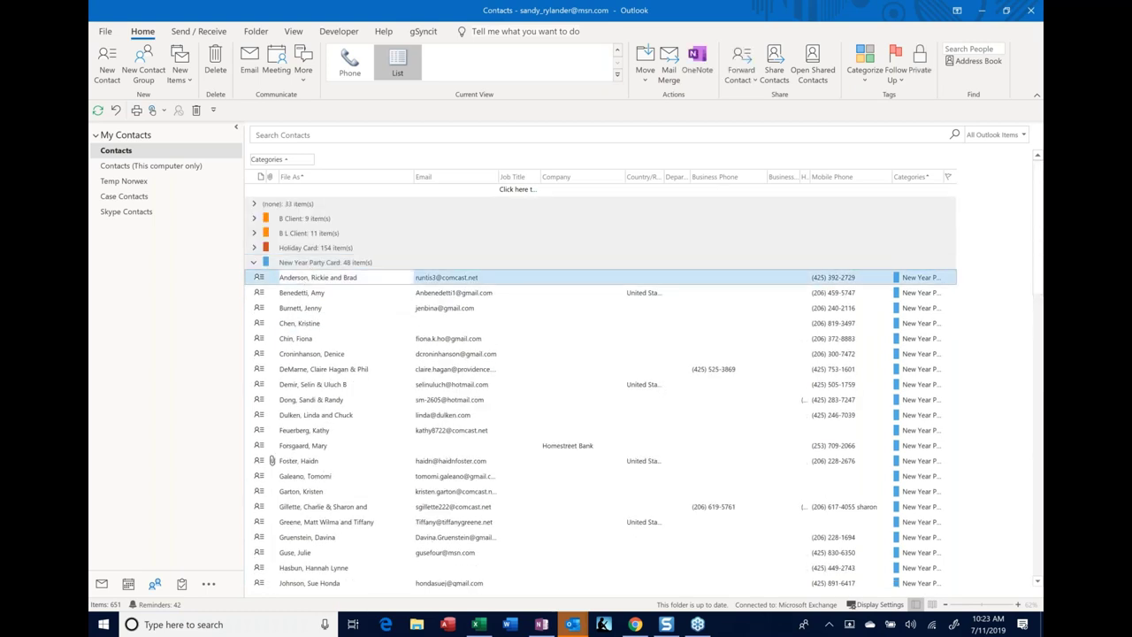
scroll(295, 283, "down", 6)
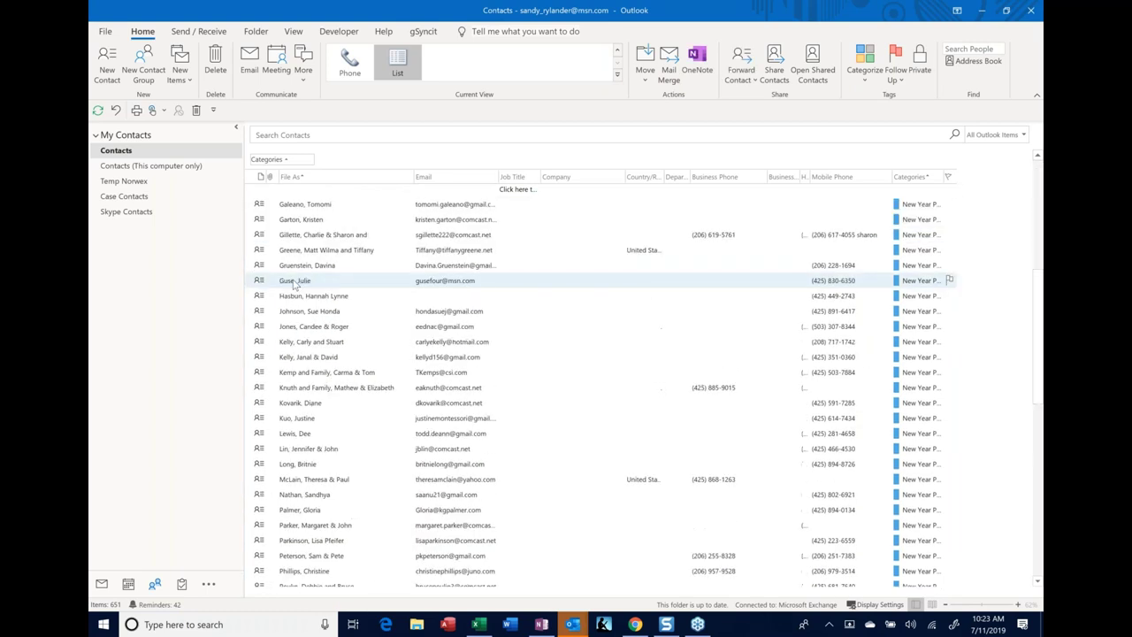
scroll(294, 283, "down", 5)
left_click(299, 495, "shift")
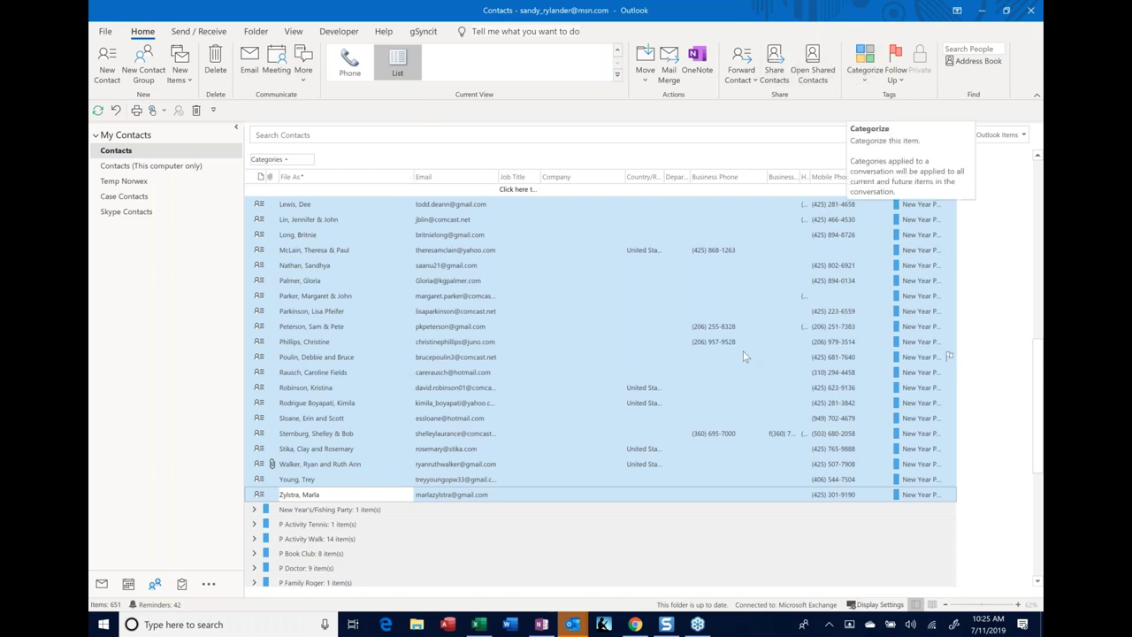
- Select the first six contacts in the New Year Party Card group and add the tenth and thirteenth to the selection
scroll(743, 354, "up", 2)
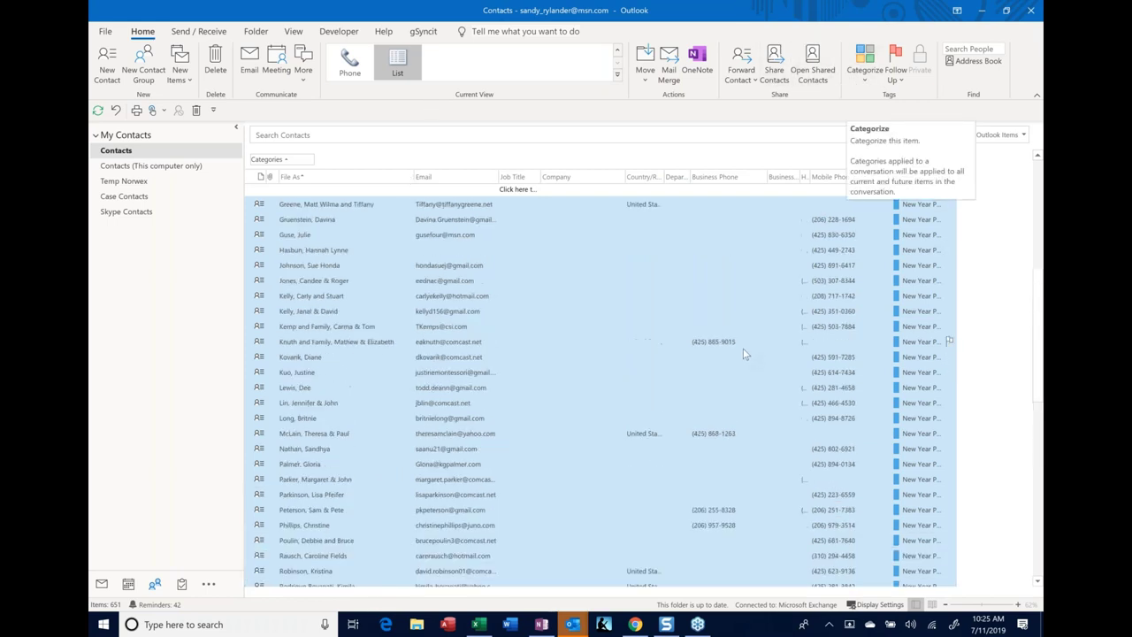
scroll(743, 348, "up", 8)
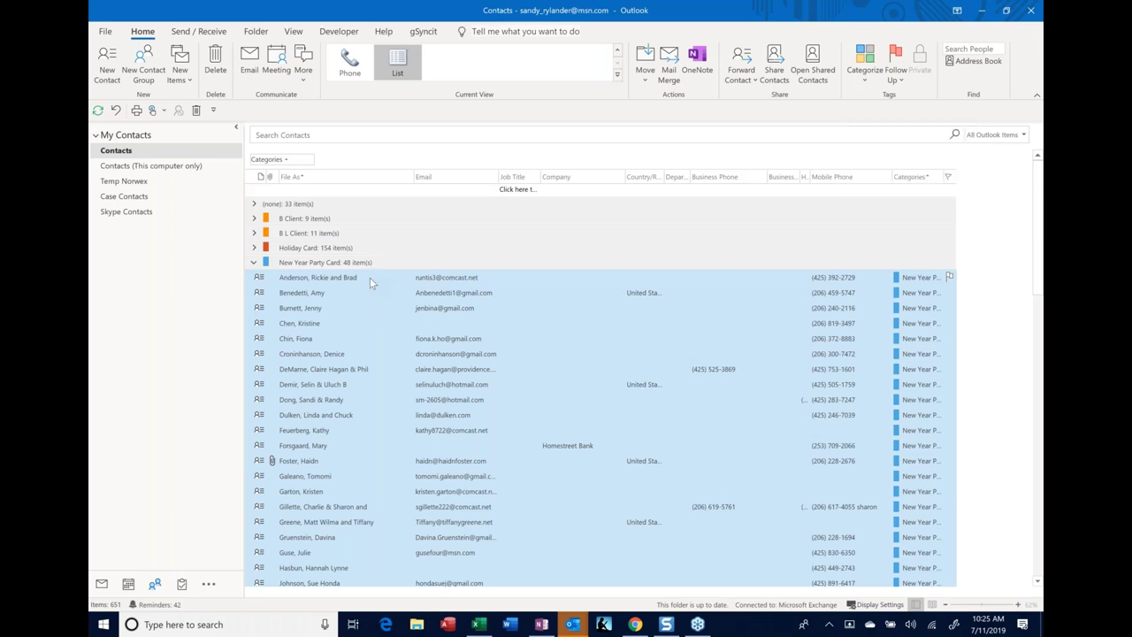
left_click(372, 281)
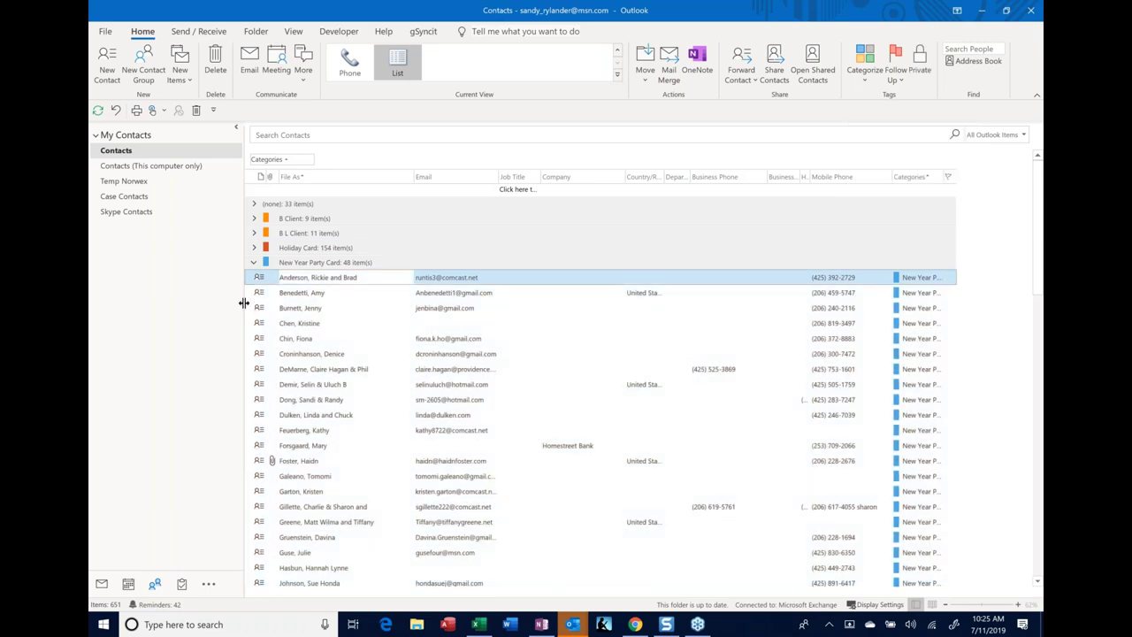
left_click(291, 353, "shift")
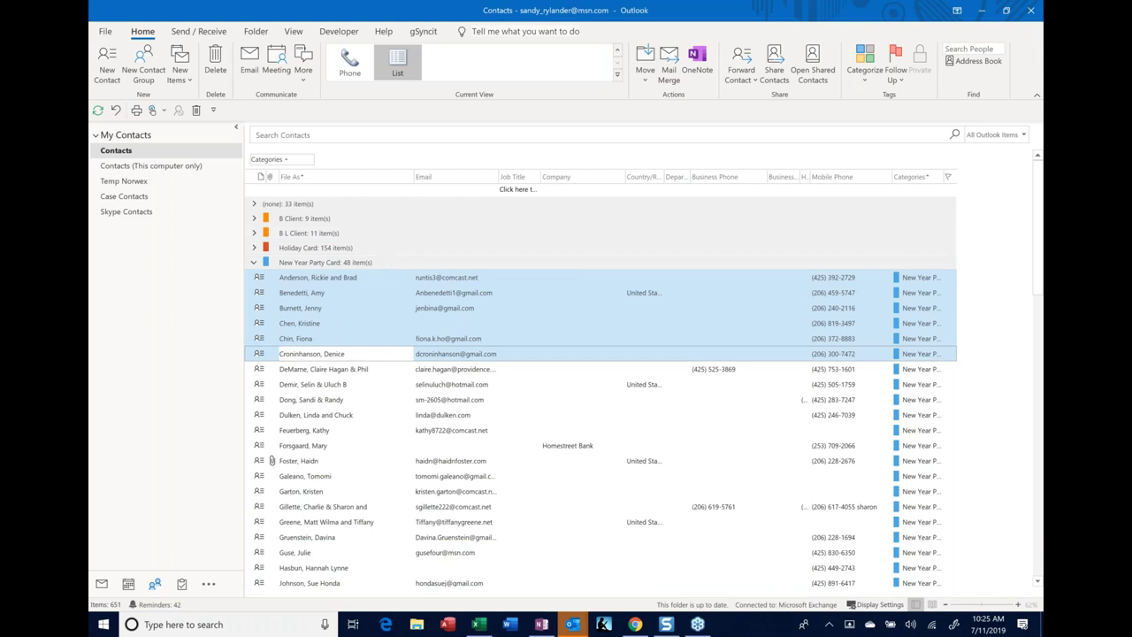
left_click(305, 415, "ctrl")
left_click(303, 462, "ctrl")
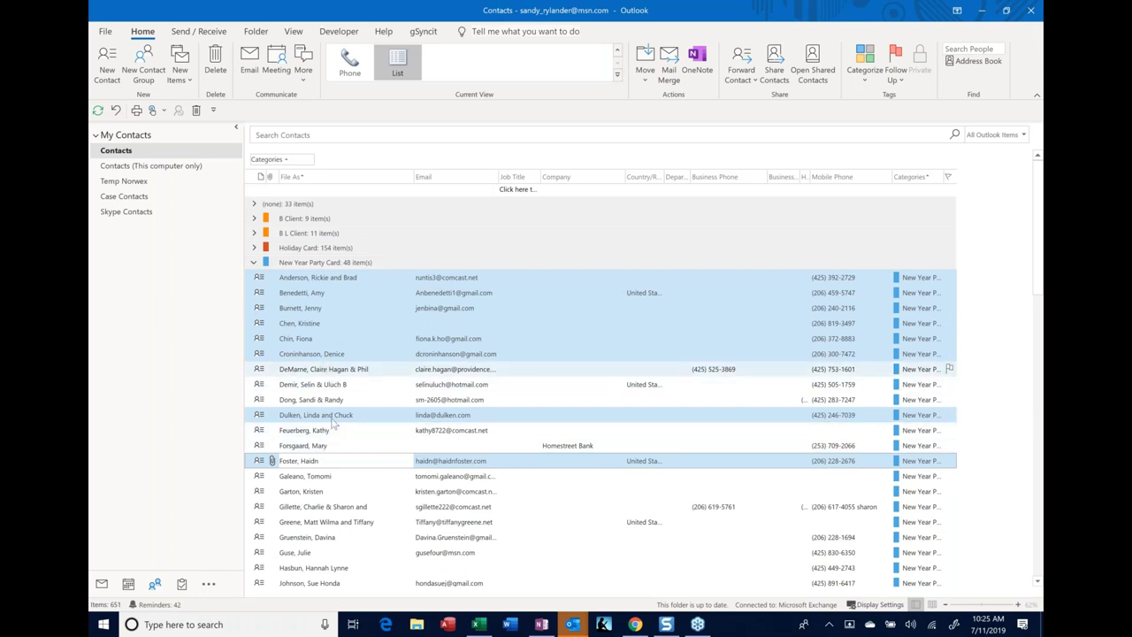
left_click(273, 464, "ctrl")
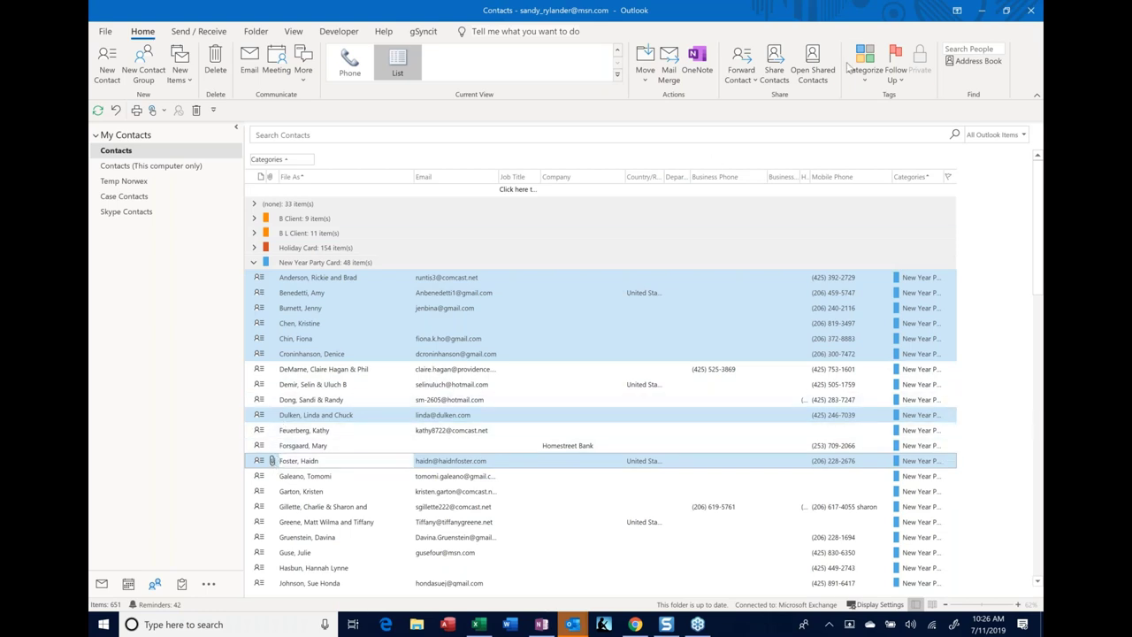
- Check the category choices for the selected contacts without applying one, and add the group's sixteenth contact to the selection
left_click(864, 69)
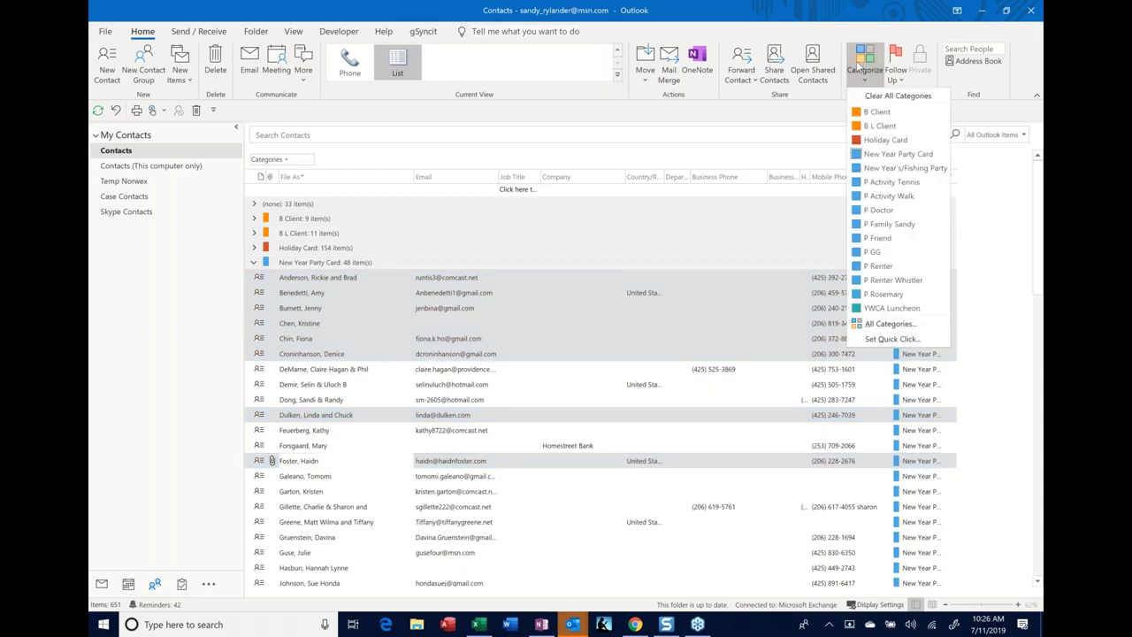
left_click(820, 12)
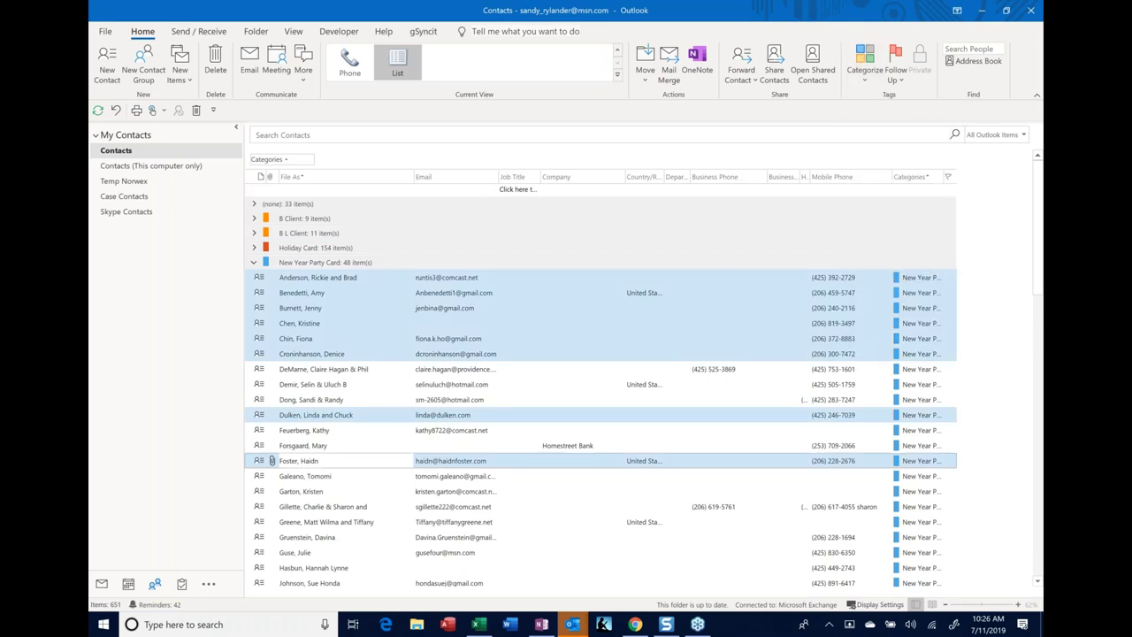
left_click(337, 509, "ctrl")
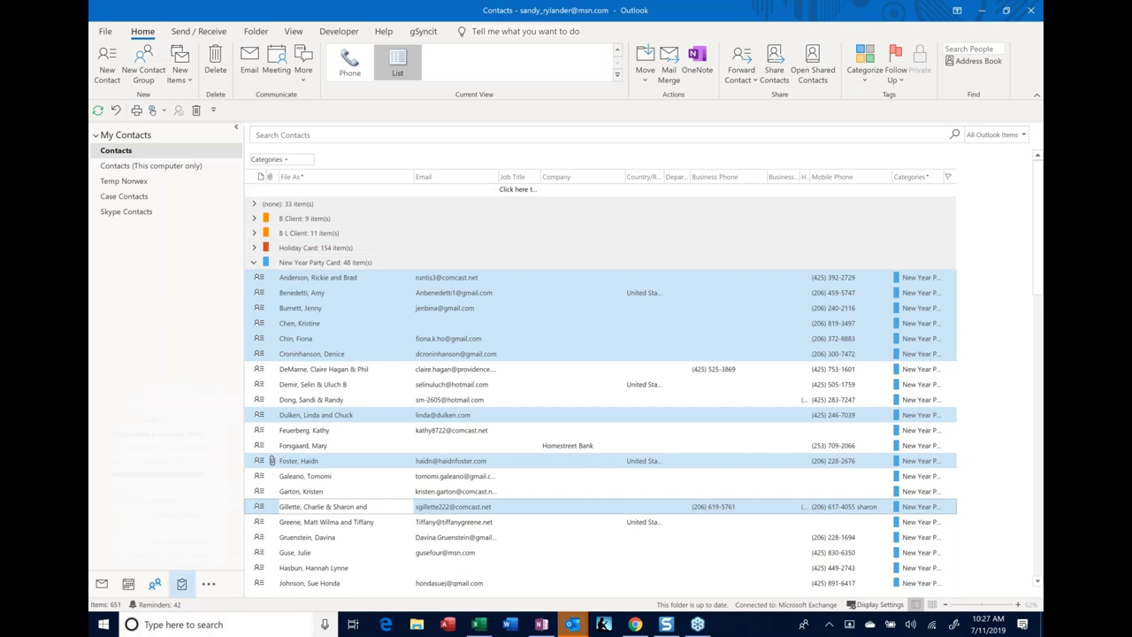
- Collapse the New Year Party Card group and open the full color category list for that group
left_click(254, 263)
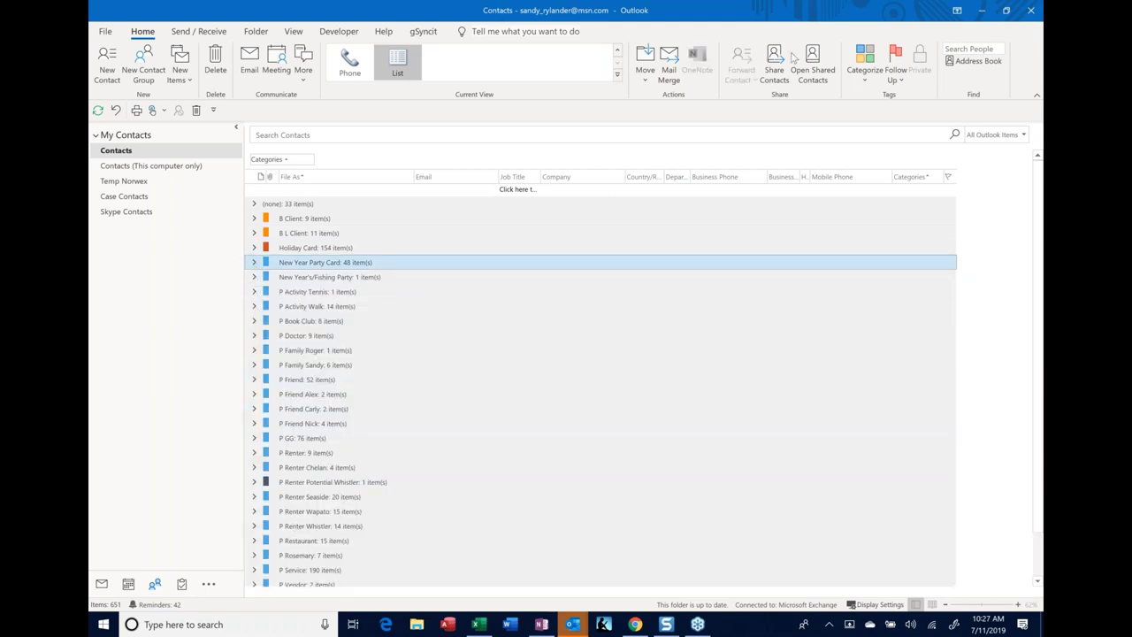
left_click(857, 70)
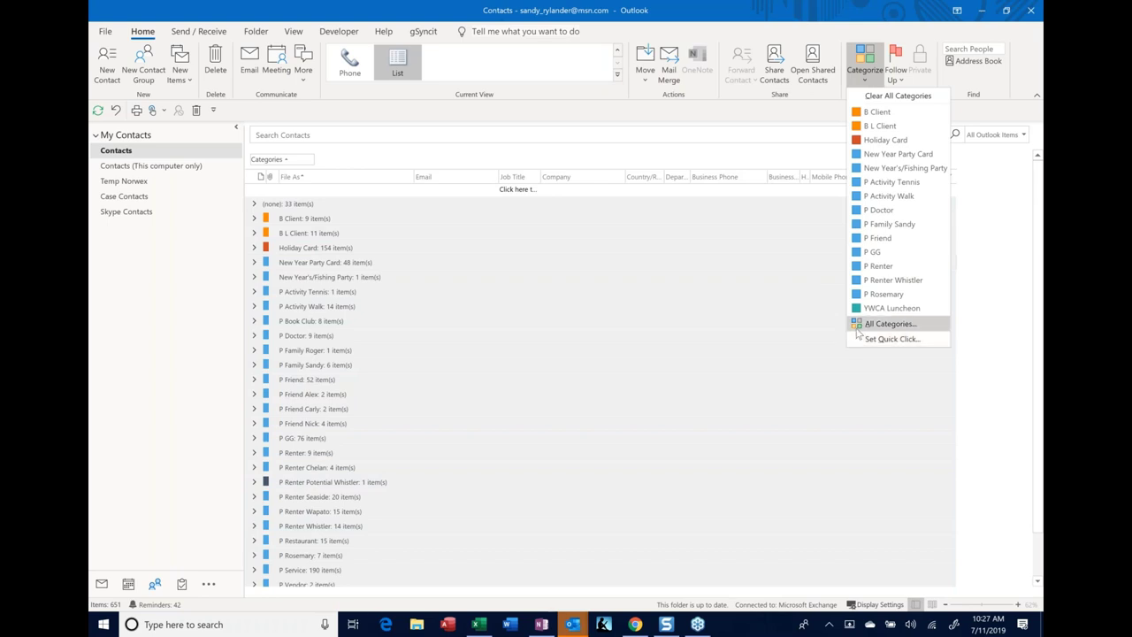
left_click(885, 322)
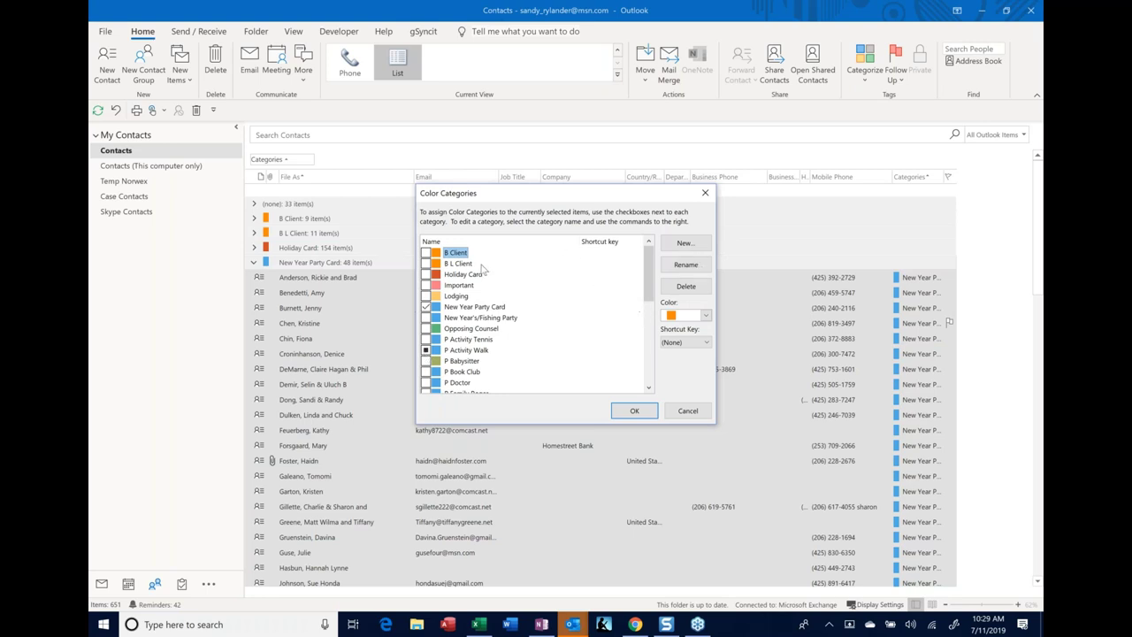
- Examine the name and color options for a new category, and cancel without creating one
left_click(679, 245)
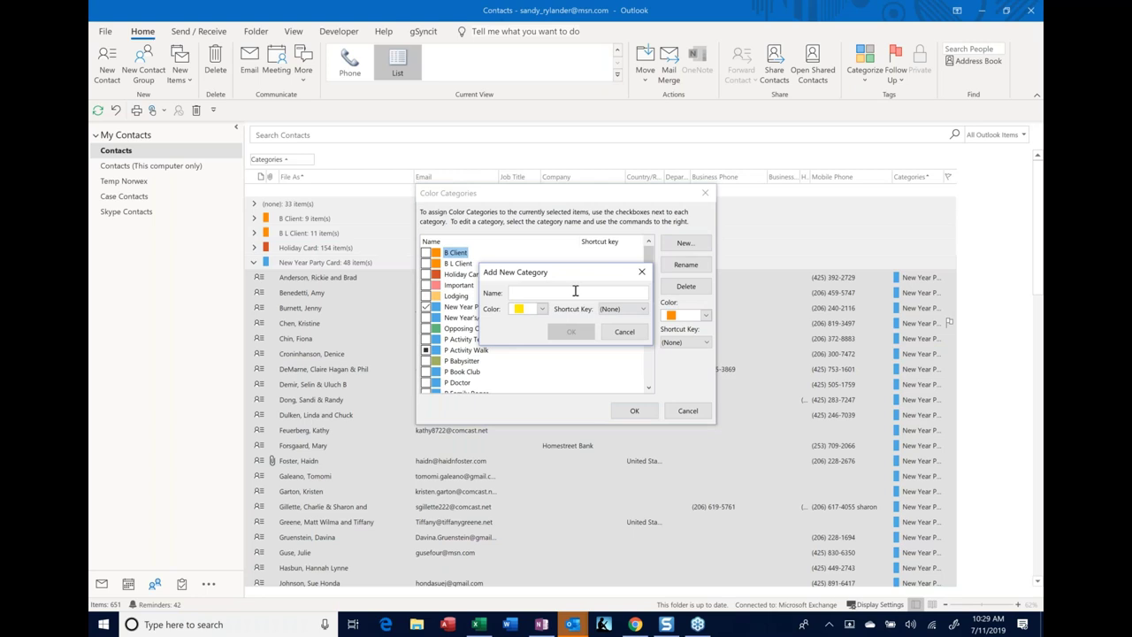
left_click(542, 308)
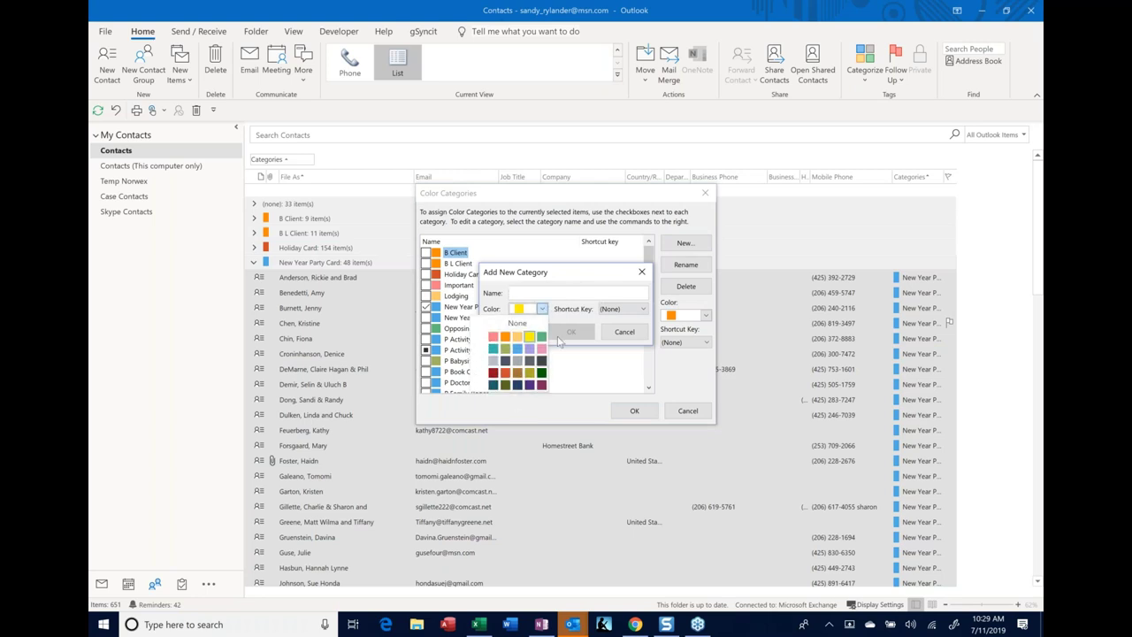
left_click(595, 278)
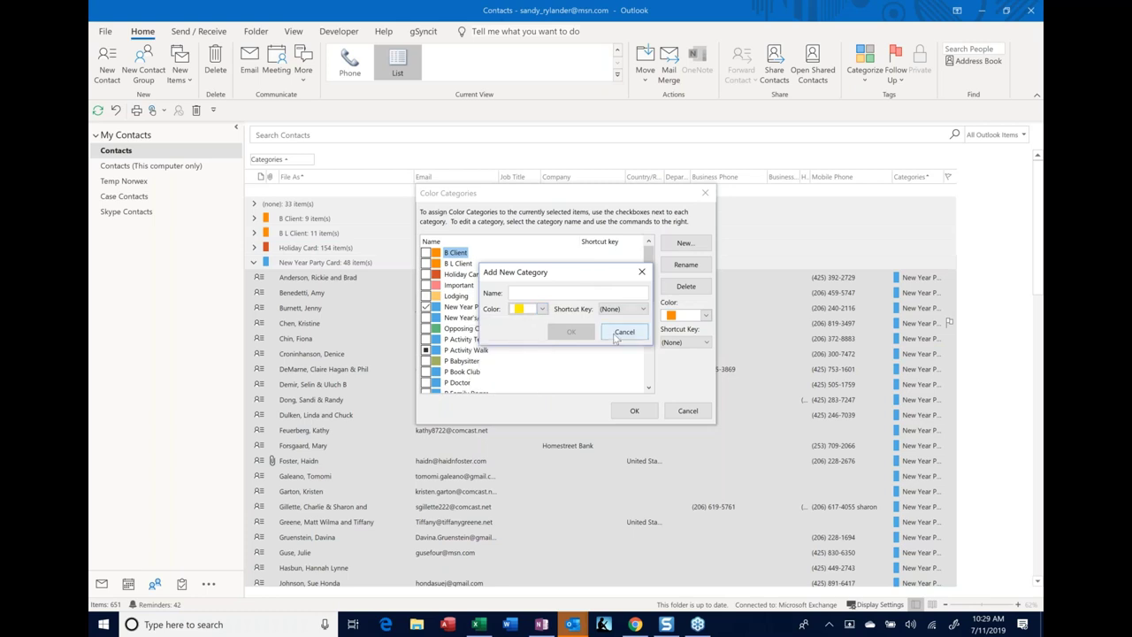
left_click(616, 337)
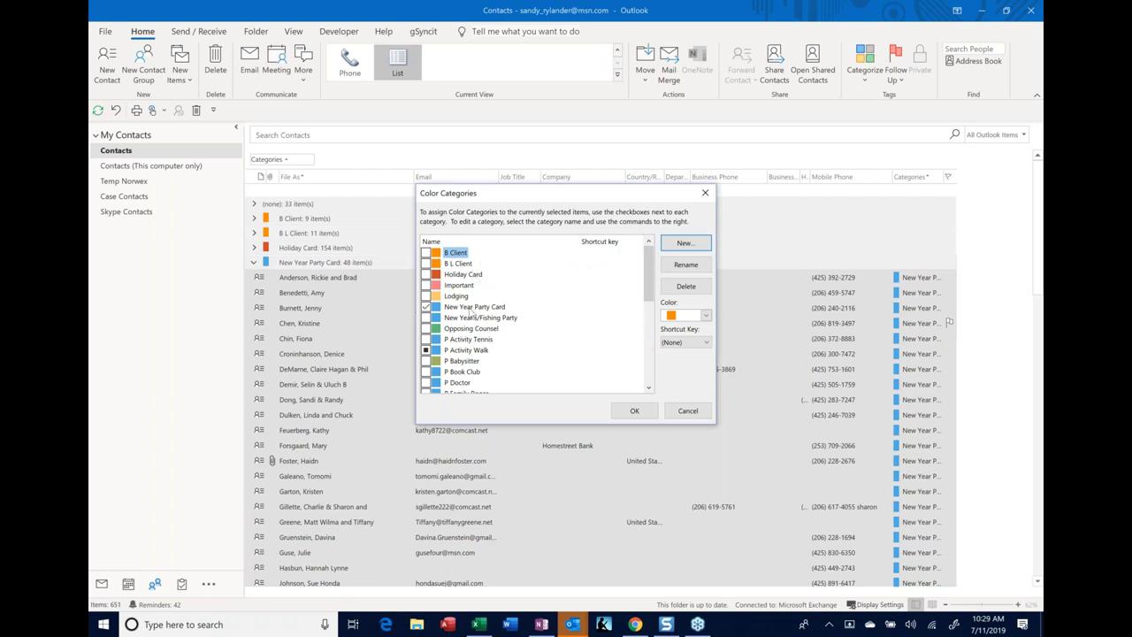
- Rename the Opposing Counsel color category as Green and cancel the category dialog
left_click(470, 287)
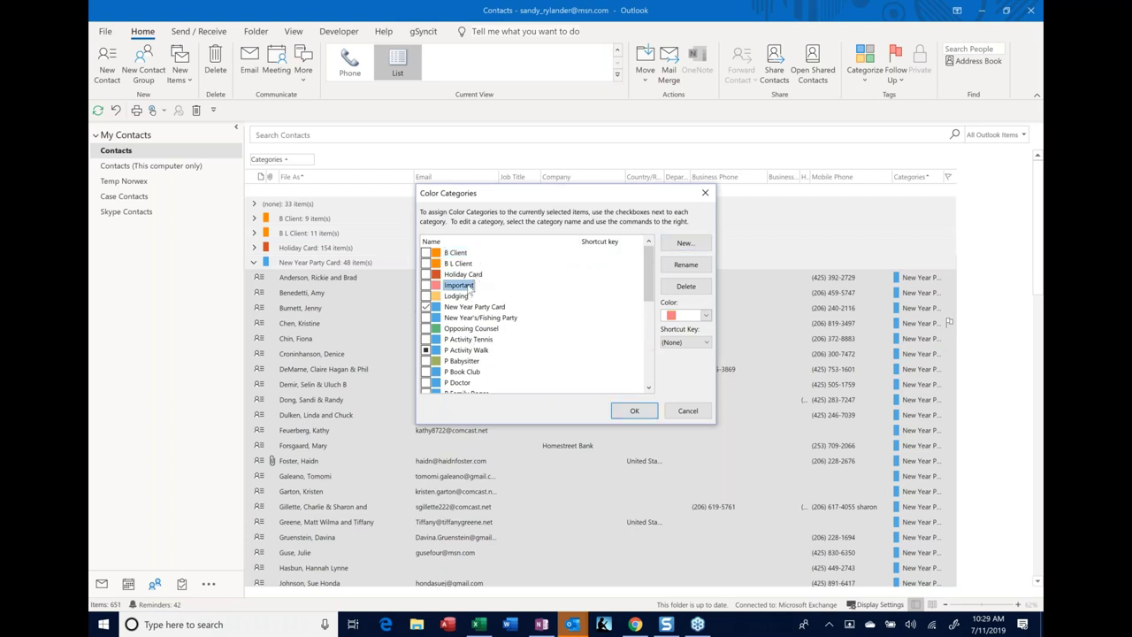
left_click(469, 328)
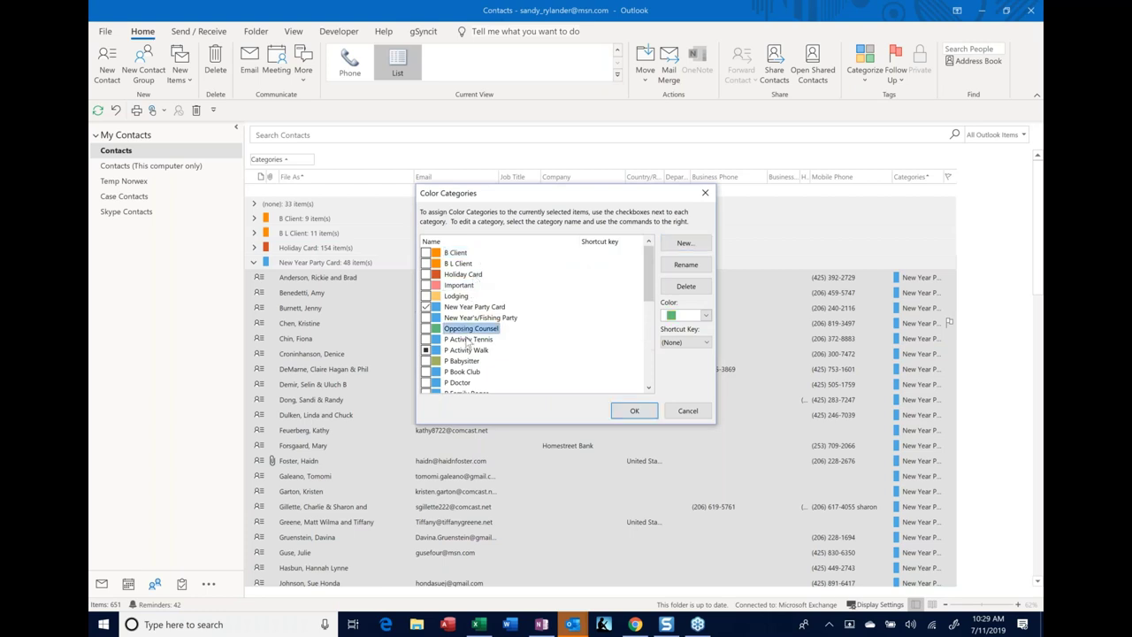
left_click(670, 270)
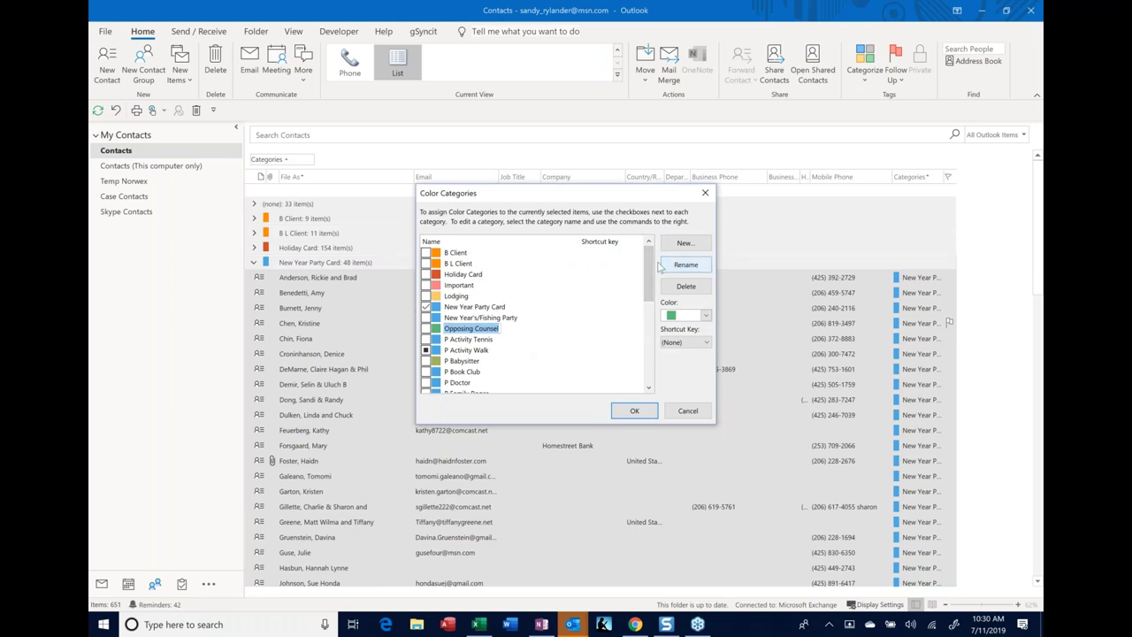
type("Green")
key("Return")
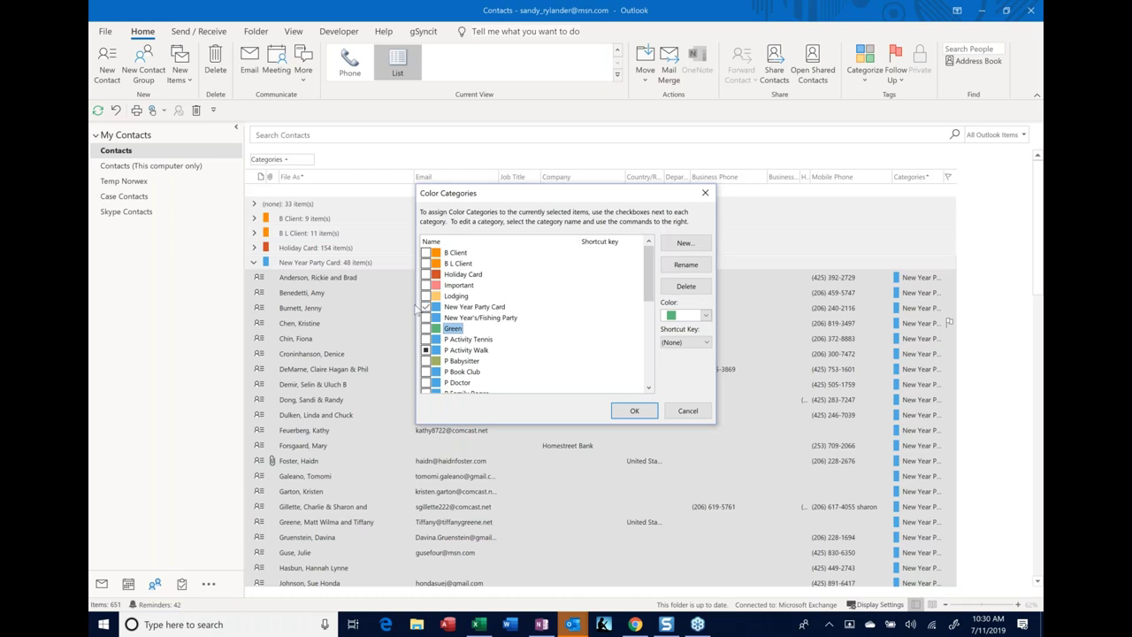
left_click(687, 411)
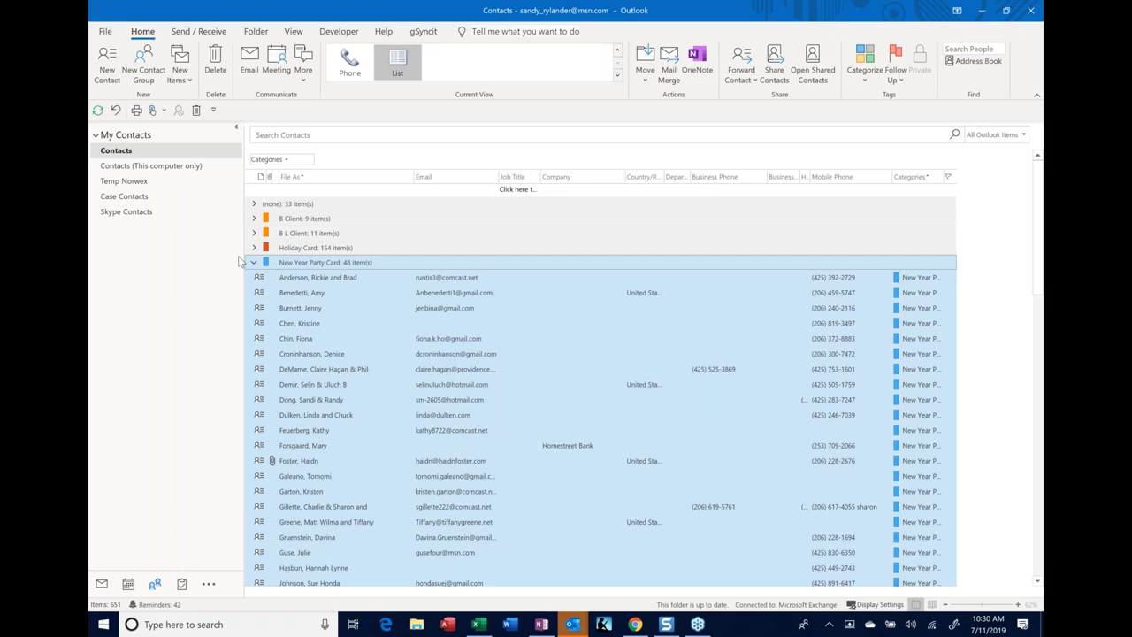
- Select the third contact in the New Year Party Card group and check its category choices without applying one
left_click(362, 277)
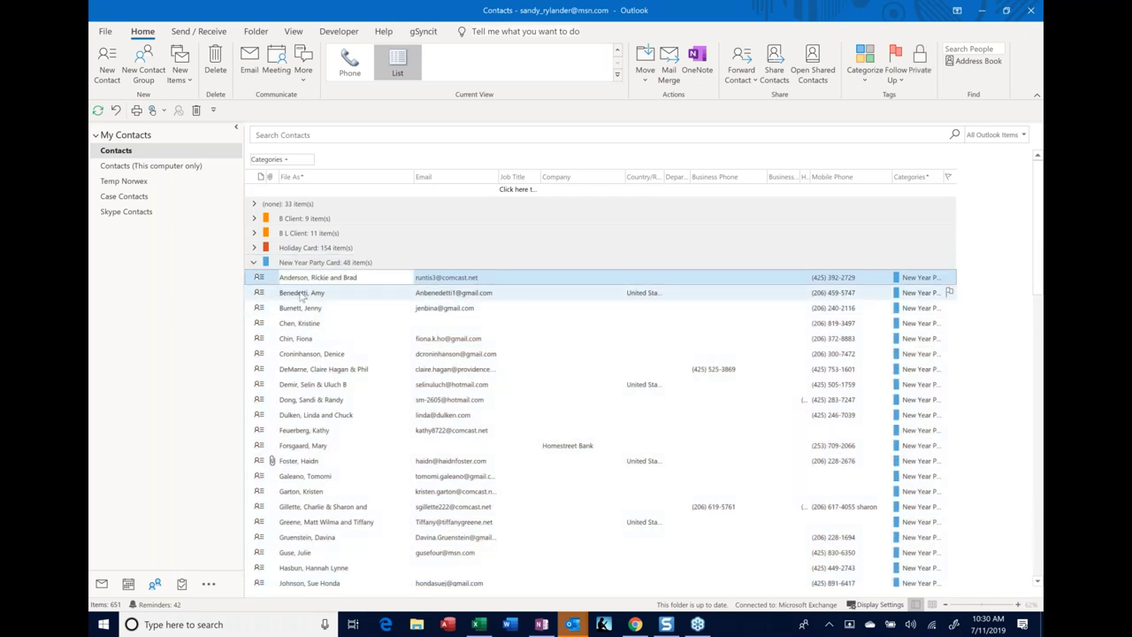
left_click(301, 294)
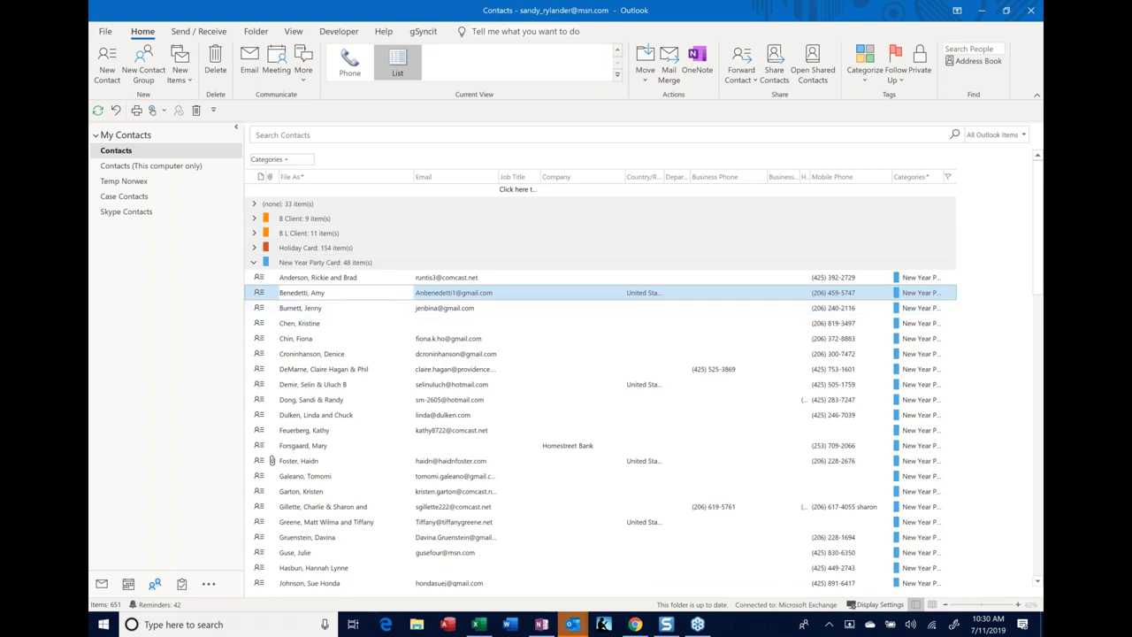
left_click(299, 310)
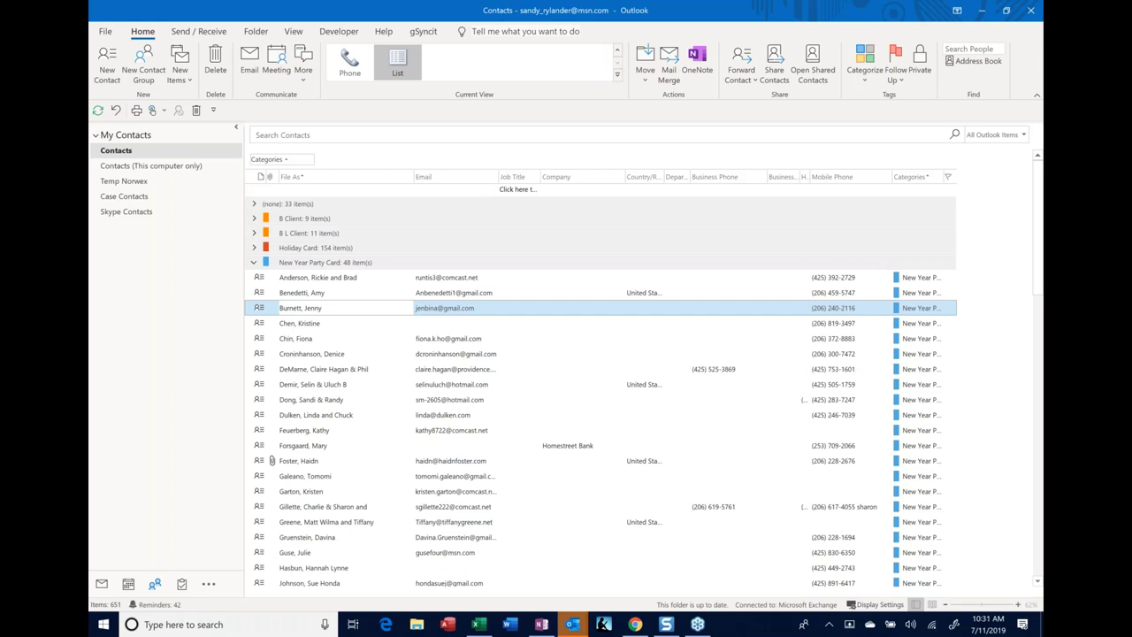
left_click(266, 313)
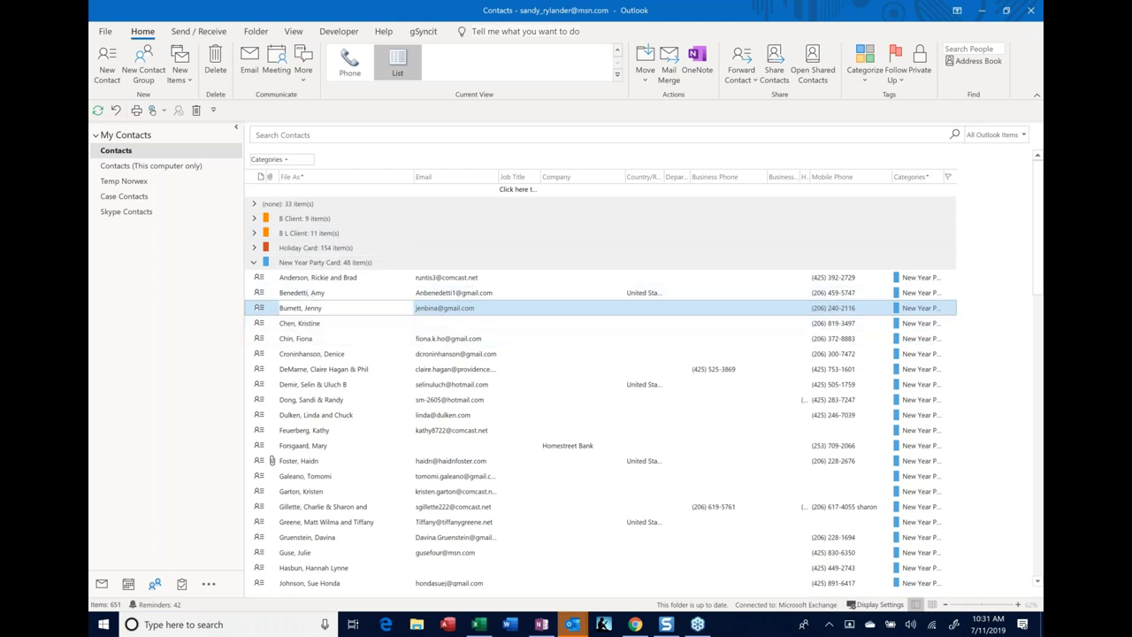
right_click(440, 316)
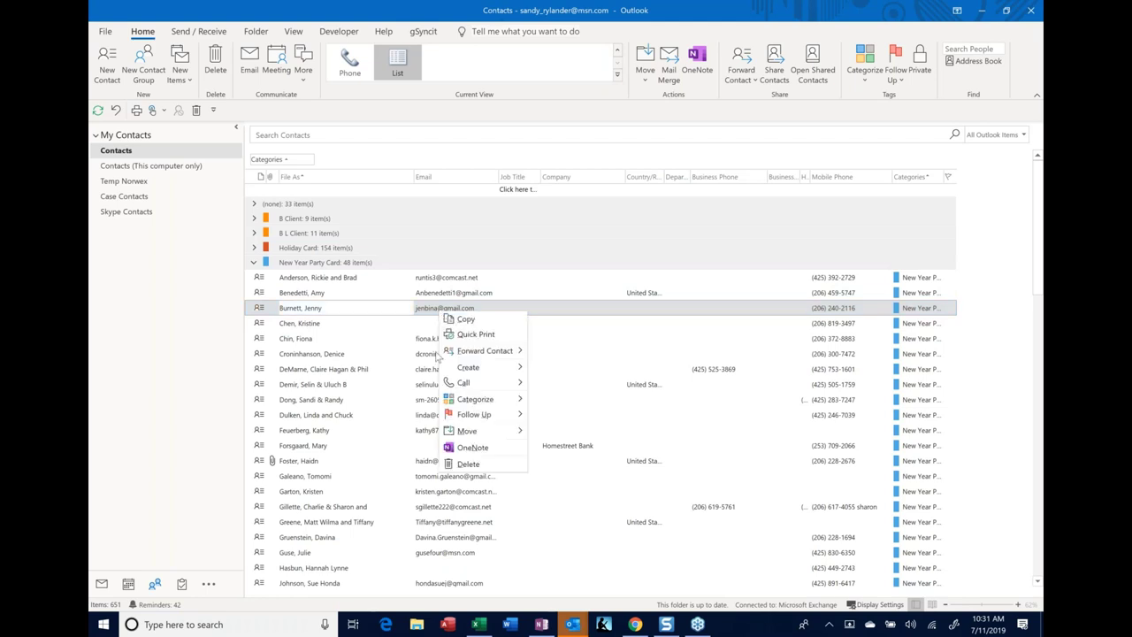
mouse_move(447, 400)
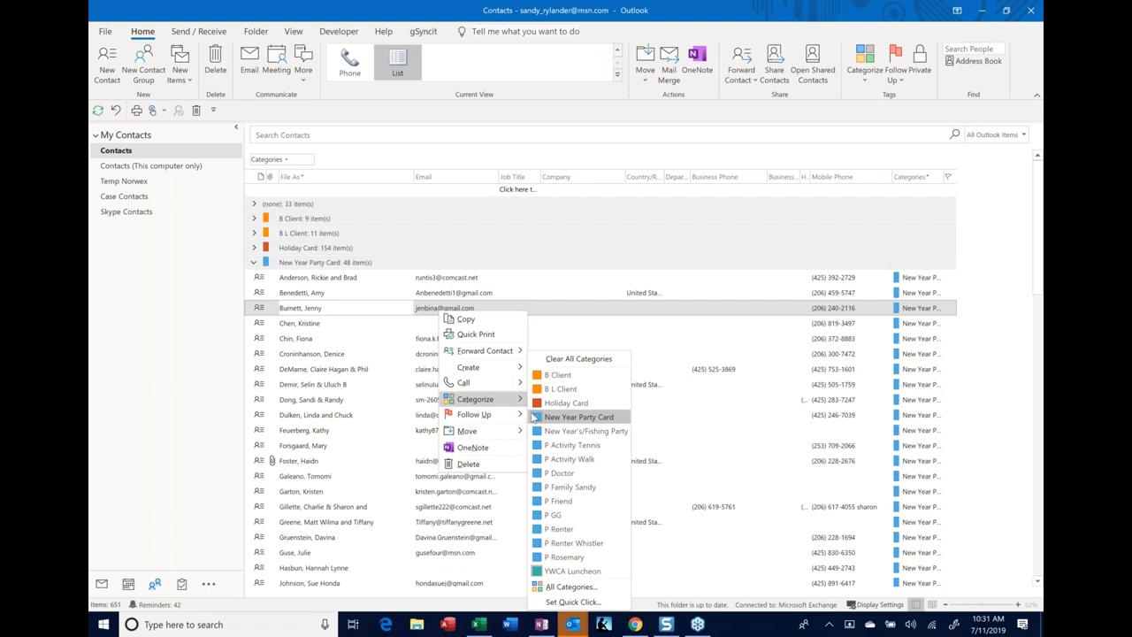
left_click(137, 339)
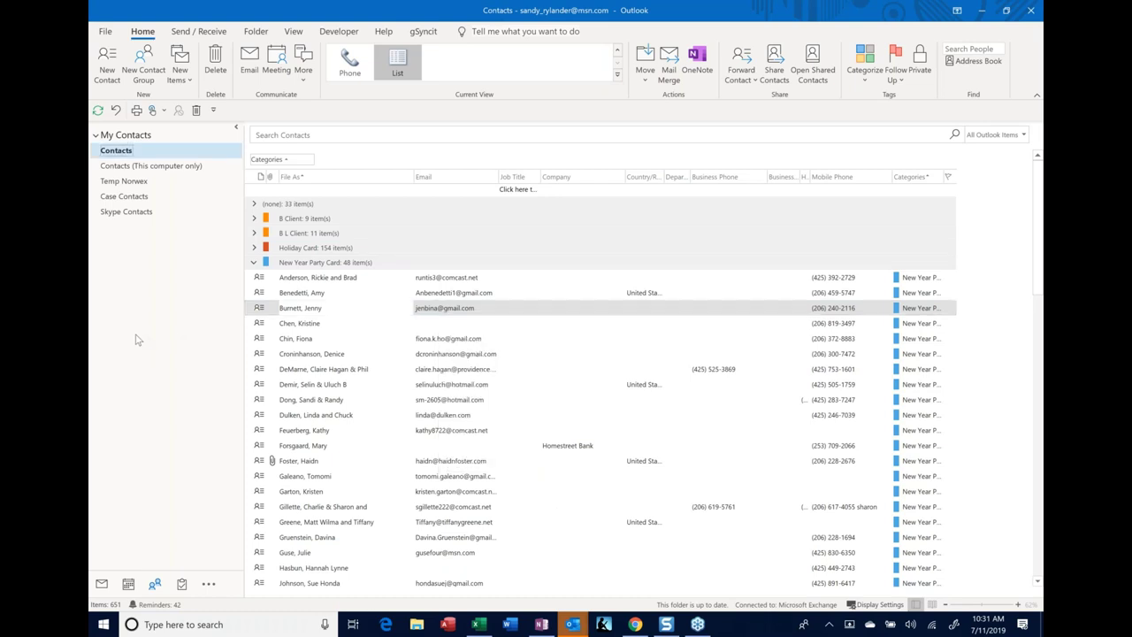
- Collapse the New Year Party Card group and expand the (none) group to review the contacts without a category
left_click(254, 263)
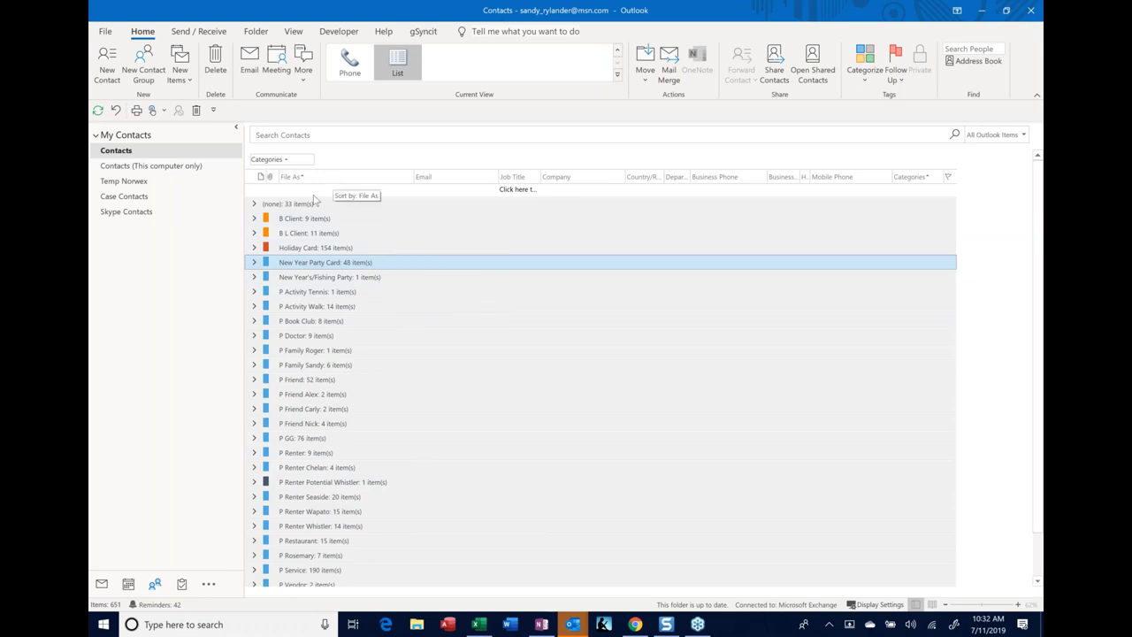
left_click(255, 205)
left_click(254, 204)
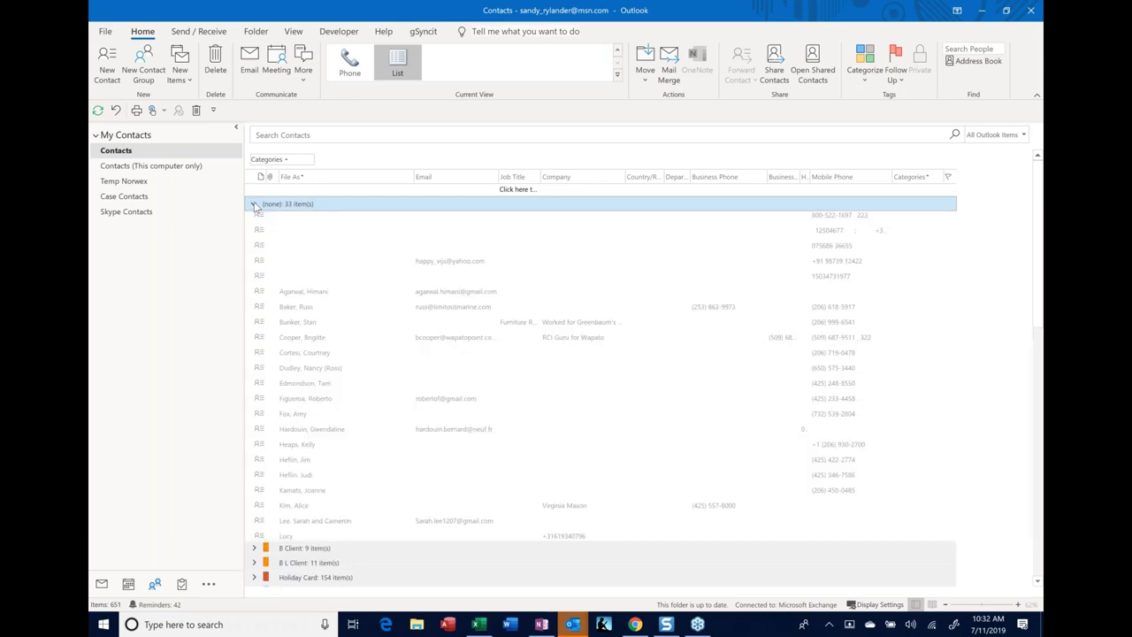
scroll(305, 326, "down", 3)
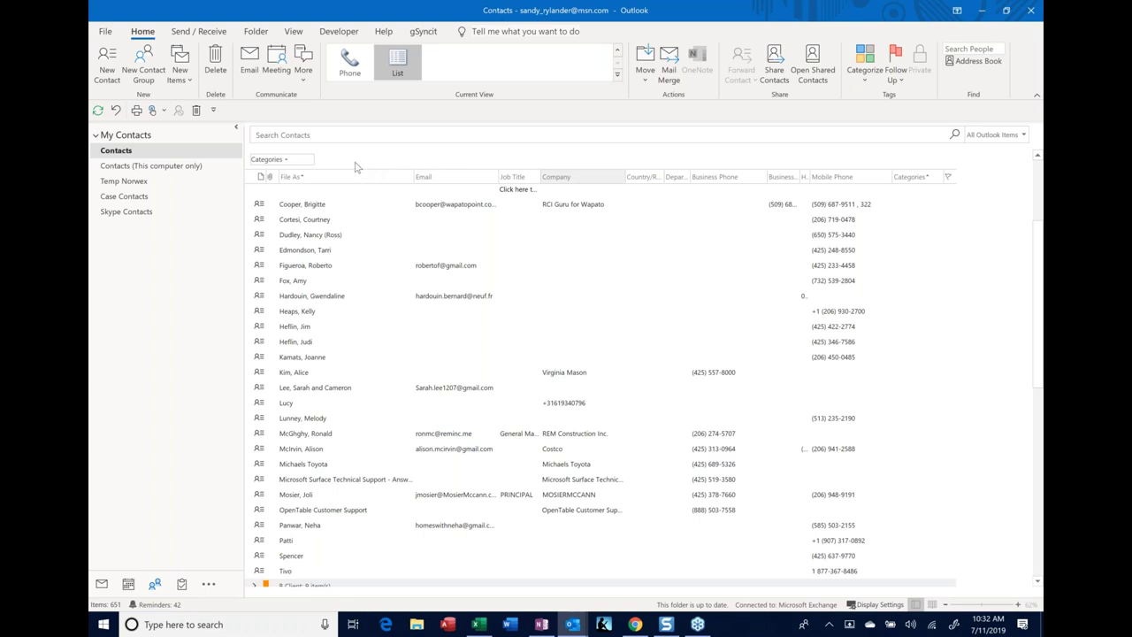
- Group the contact list by Company instead of Categories, and collapse all the company groups
left_click_drag(356, 166, 351, 167)
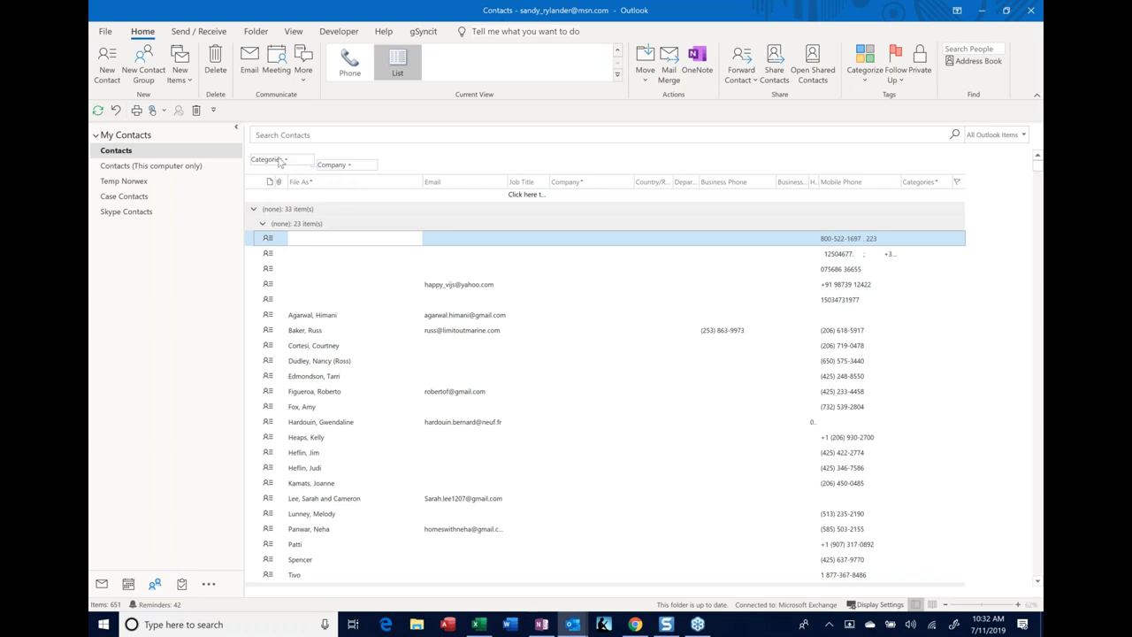
left_click_drag(278, 162, 334, 264)
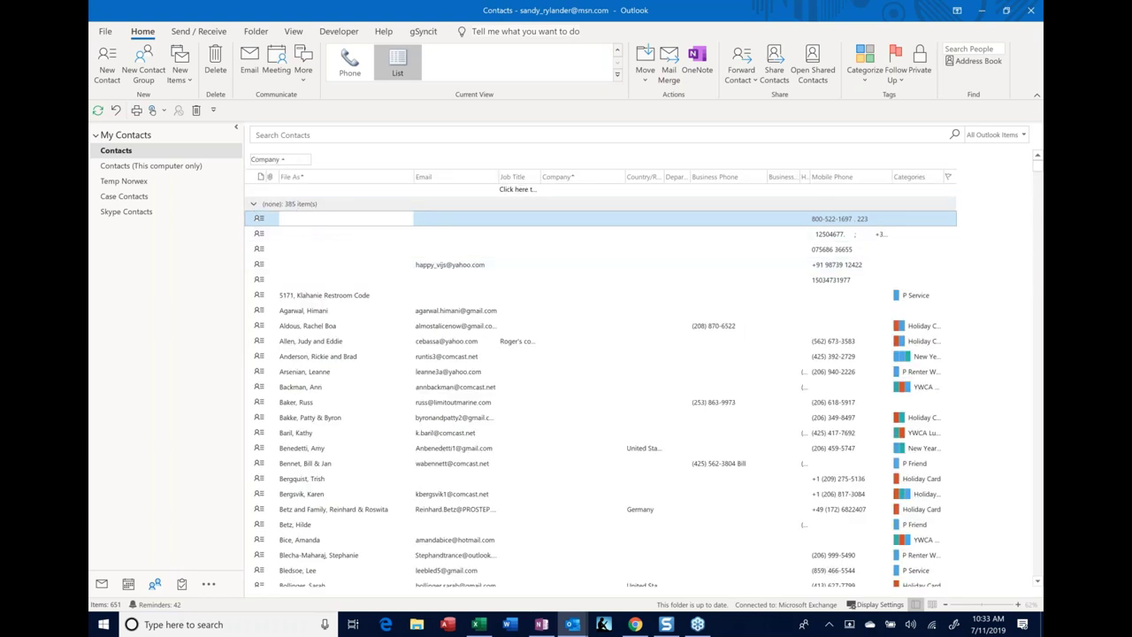
right_click(301, 205)
left_click(312, 212)
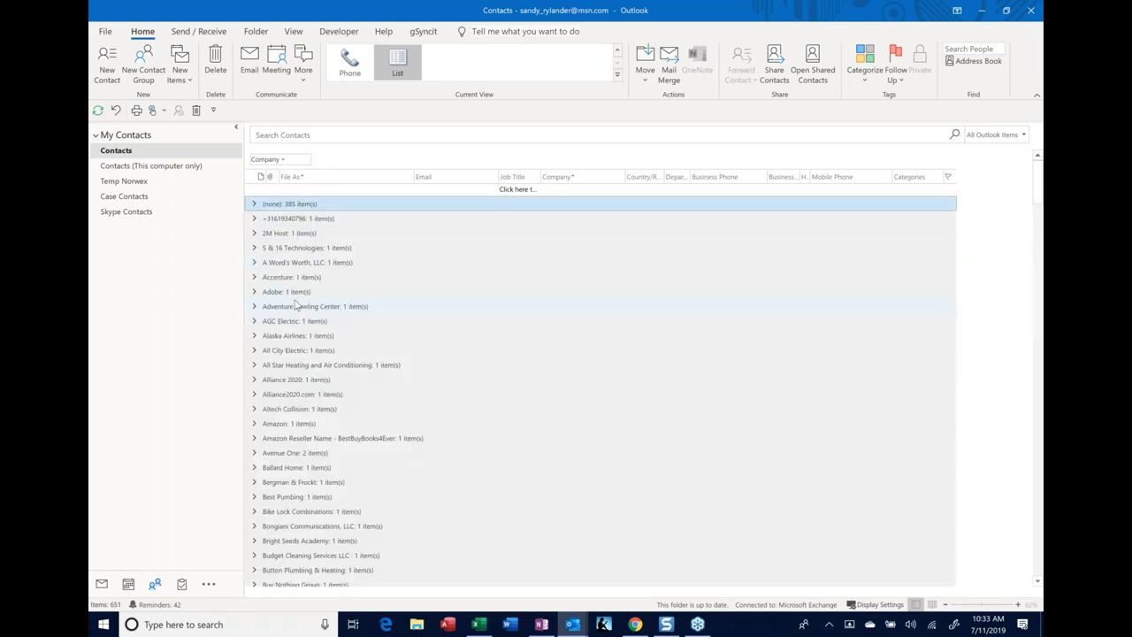
scroll(296, 305, "down", 3)
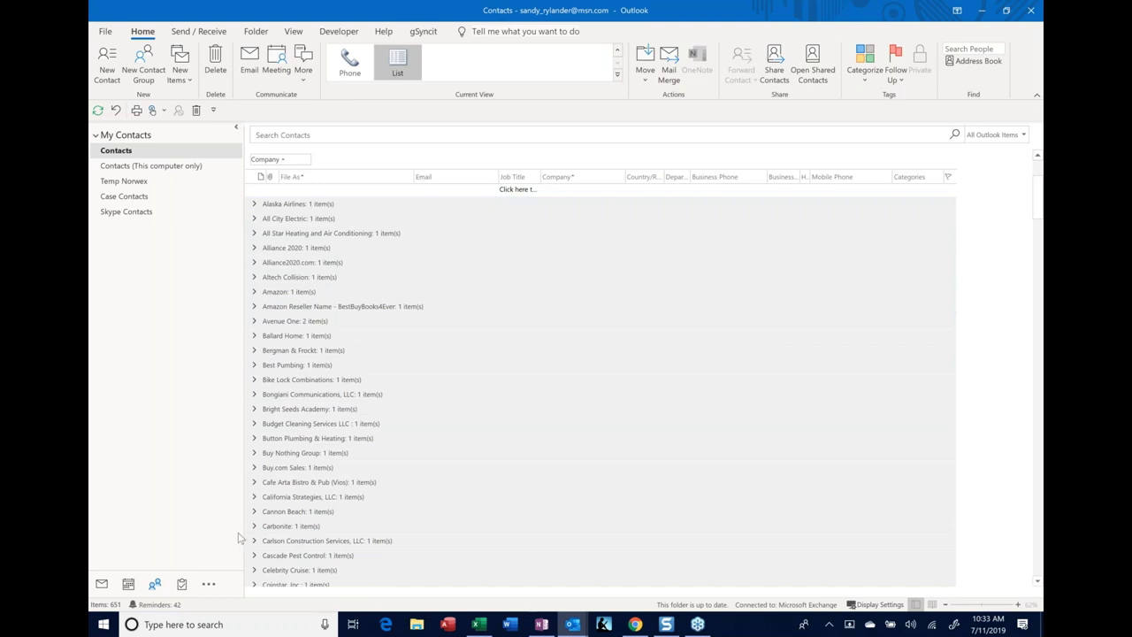
- Arrange the contact list by Categories again and collapse the (none) group
right_click(906, 182)
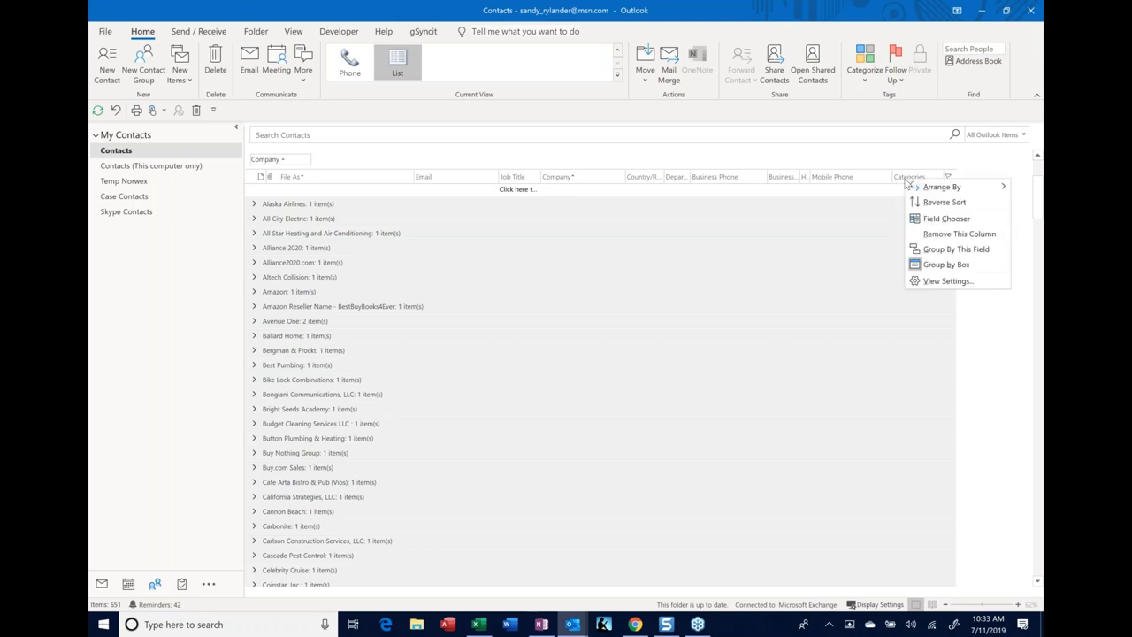
mouse_move(918, 187)
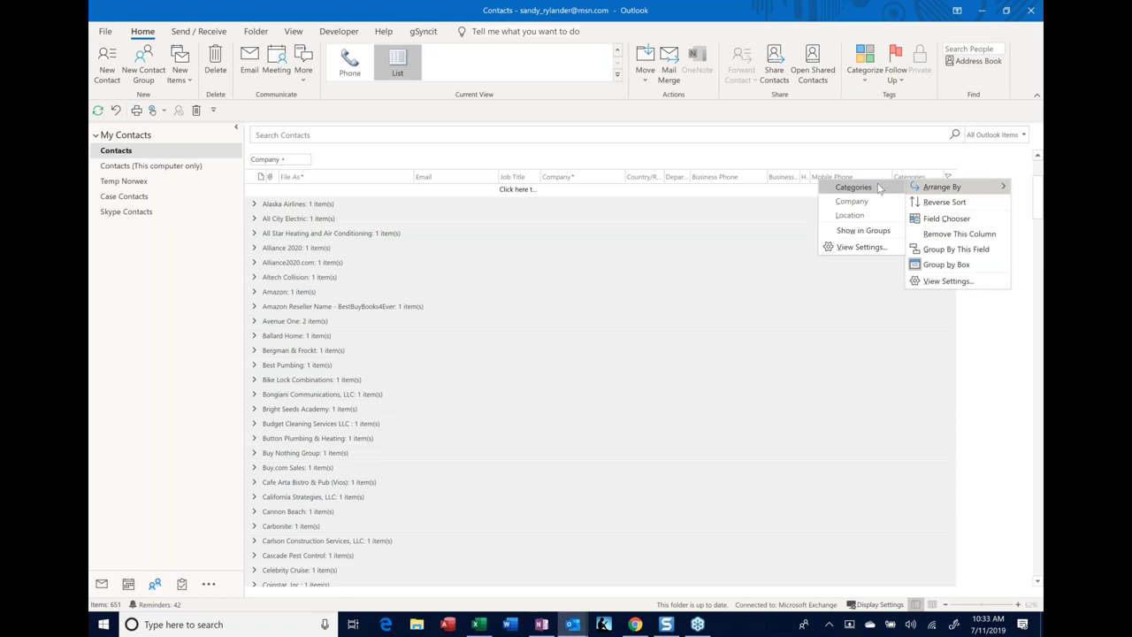
left_click(879, 189)
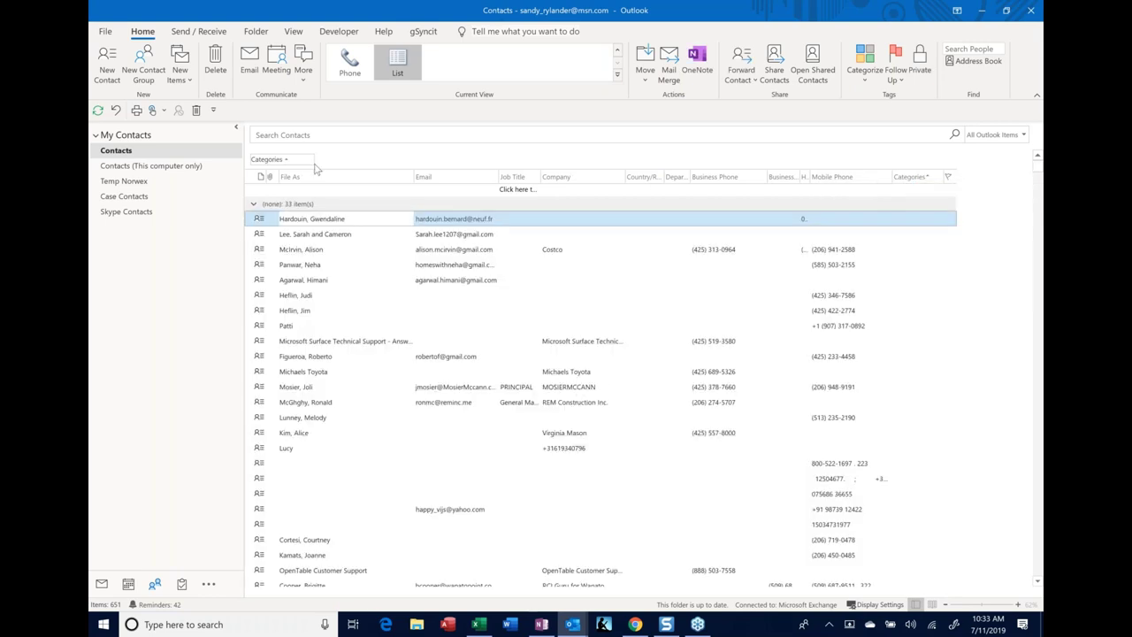
left_click(266, 204)
key("Left")
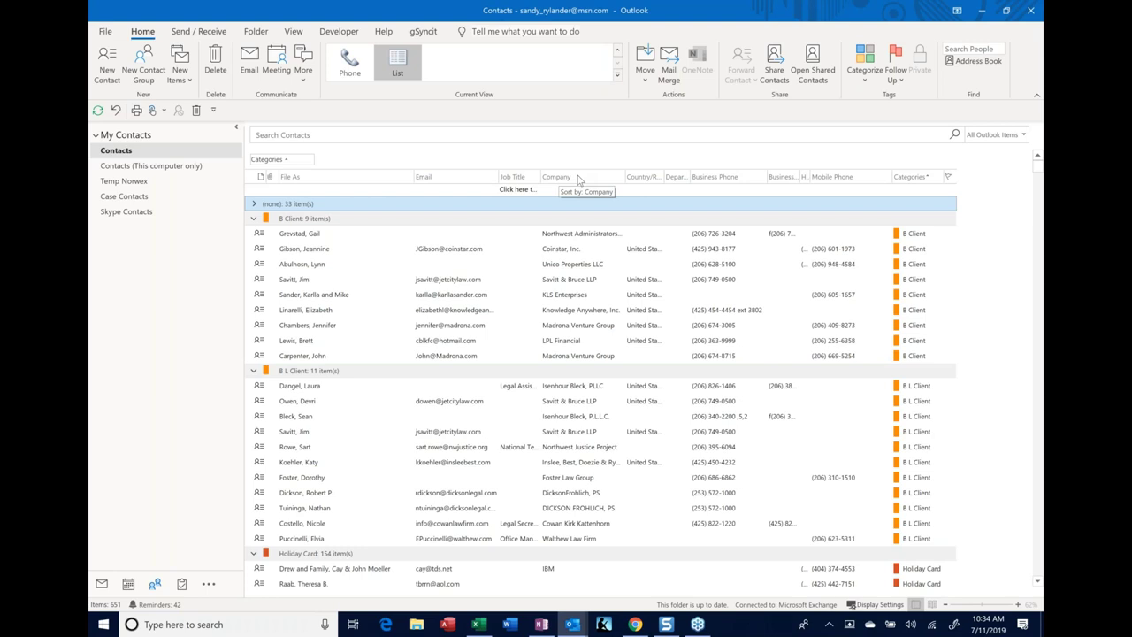
- Open the Field Chooser for the contact list and look through its frequently-used fields
right_click(399, 180)
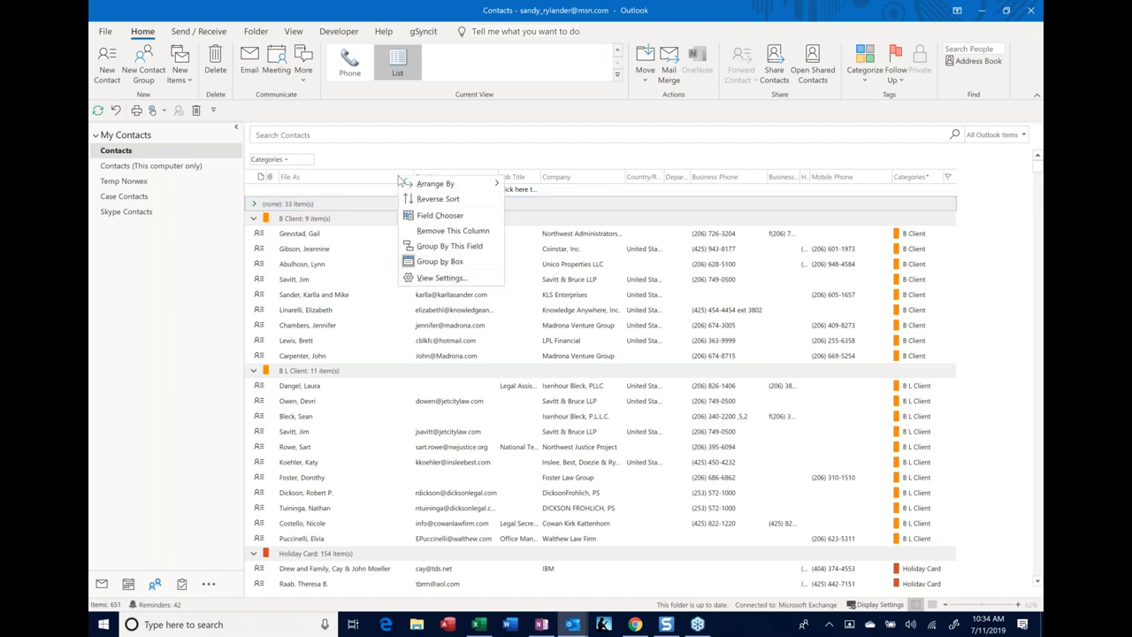
left_click(425, 217)
left_click_drag(198, 298, 634, 229)
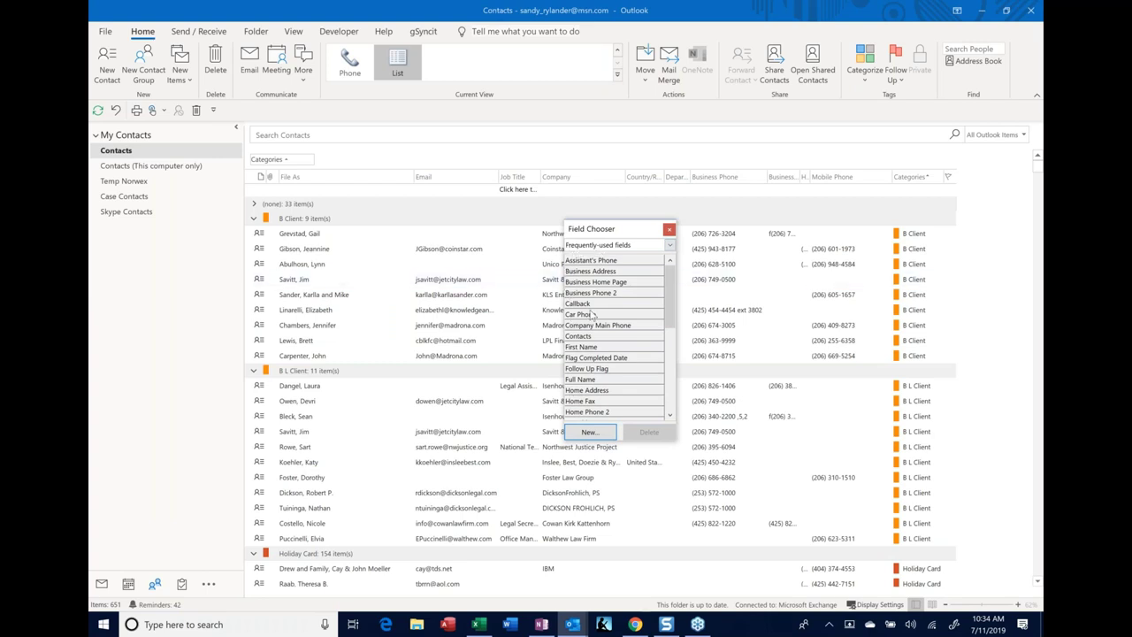
scroll(592, 316, "down", 7)
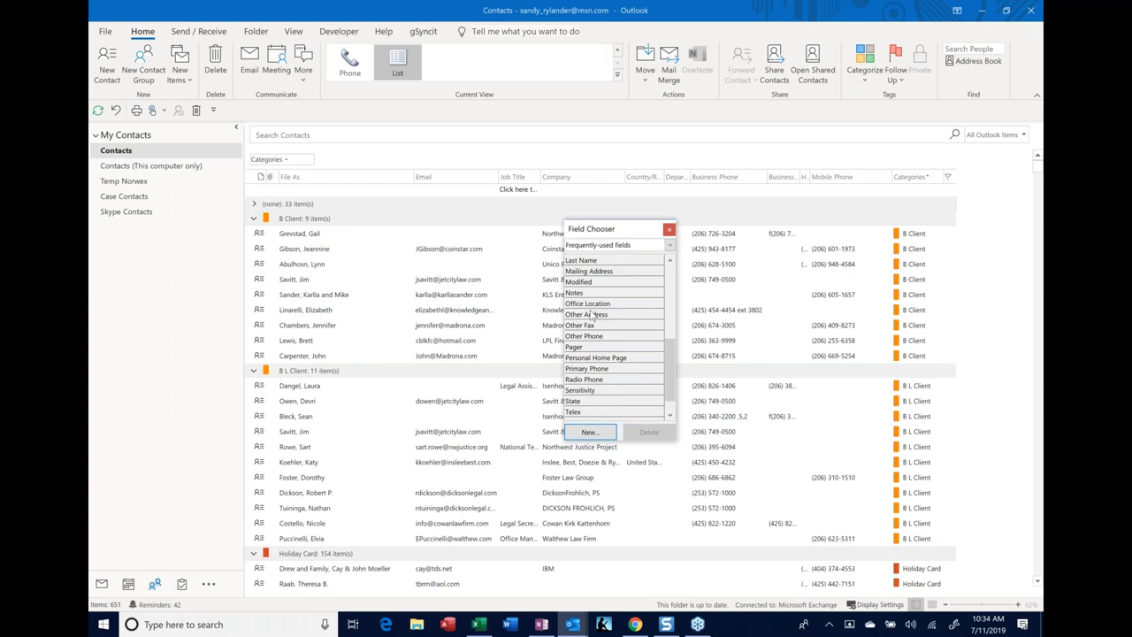
scroll(592, 317, "up", 7)
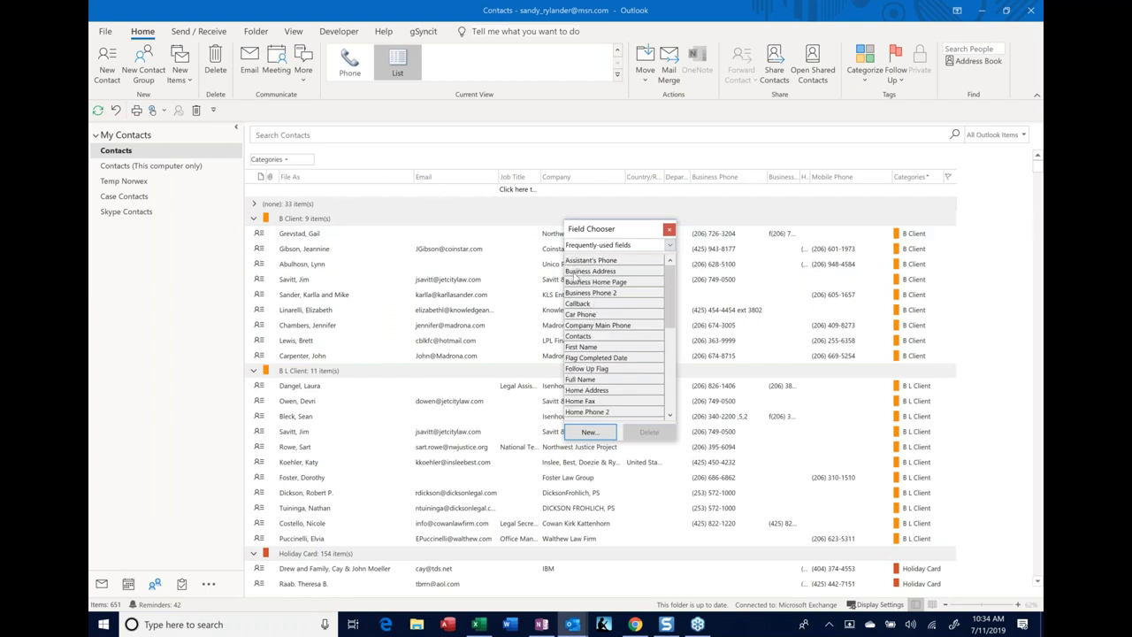
- Add a Business Address column between Company and Country/Region, and adjust its width so the addresses can be read
left_click(594, 272)
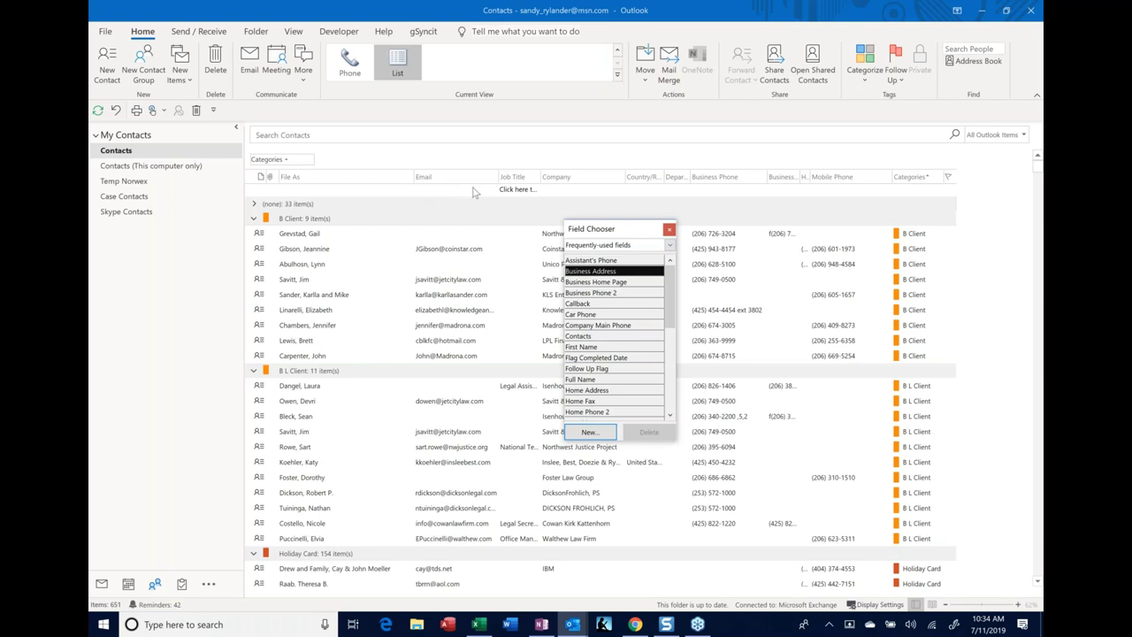
left_click_drag(535, 185, 600, 197)
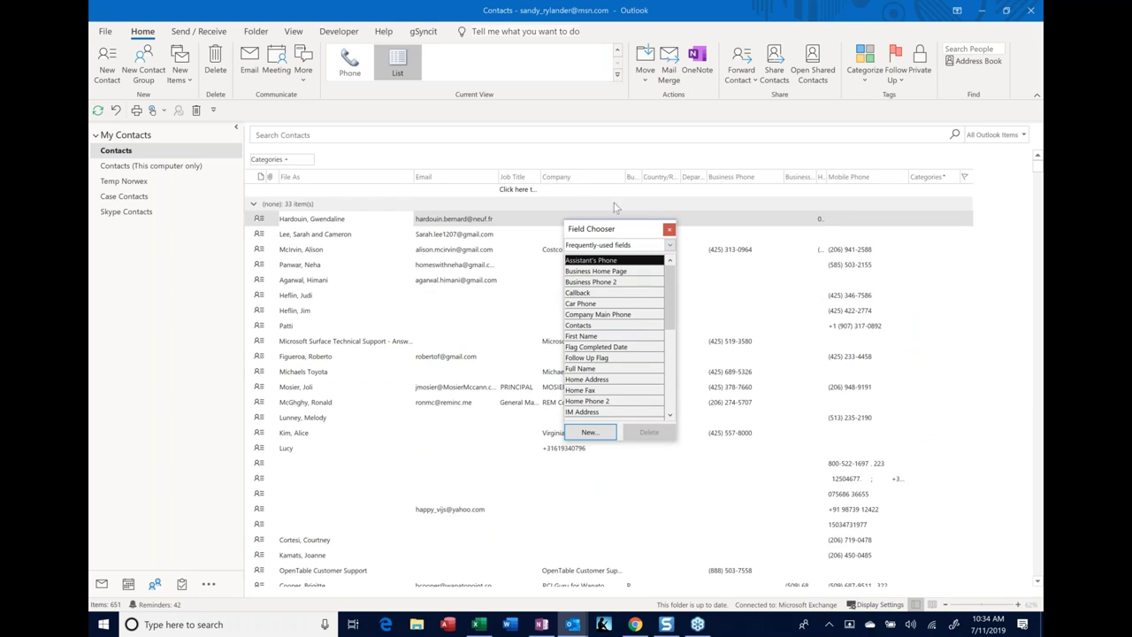
left_click_drag(605, 230, 591, 407)
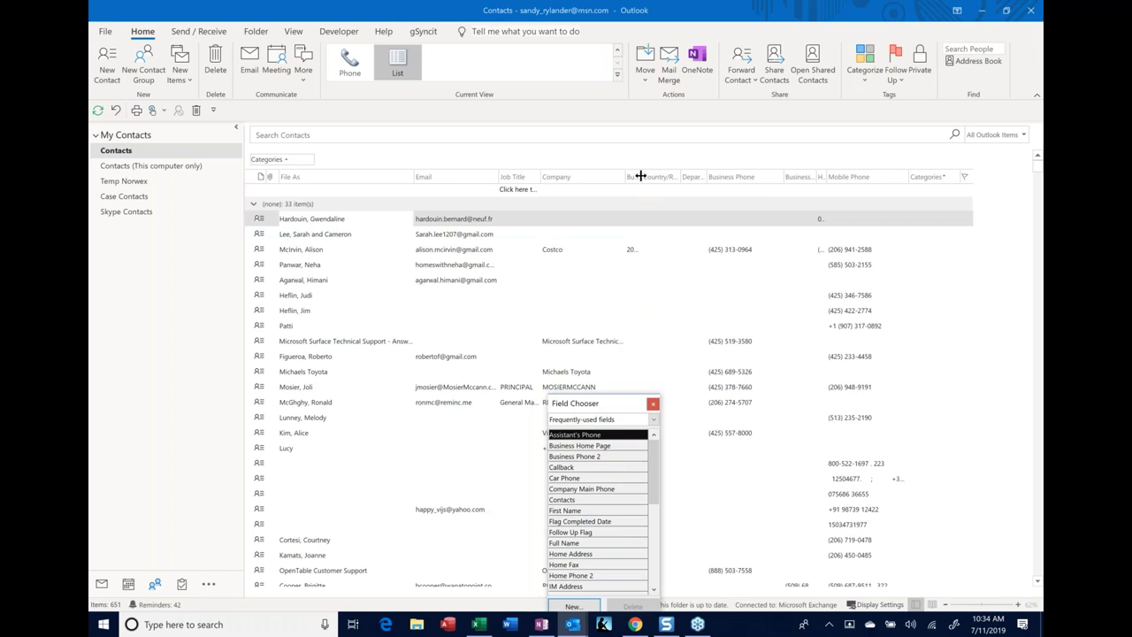
left_click_drag(641, 176, 742, 179)
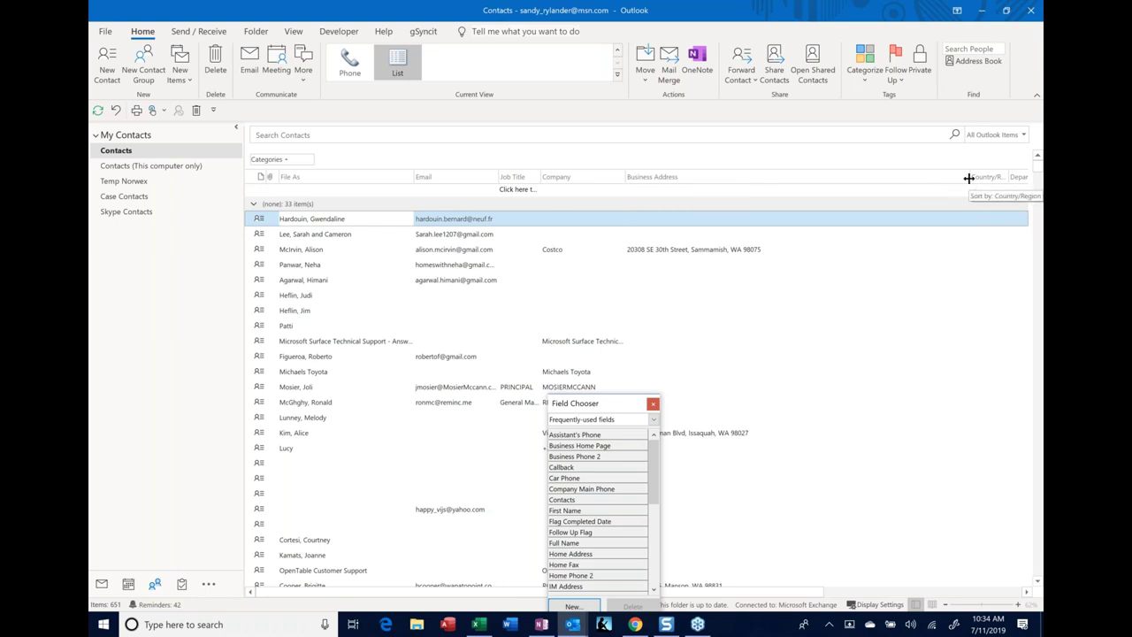
left_click_drag(968, 177, 758, 175)
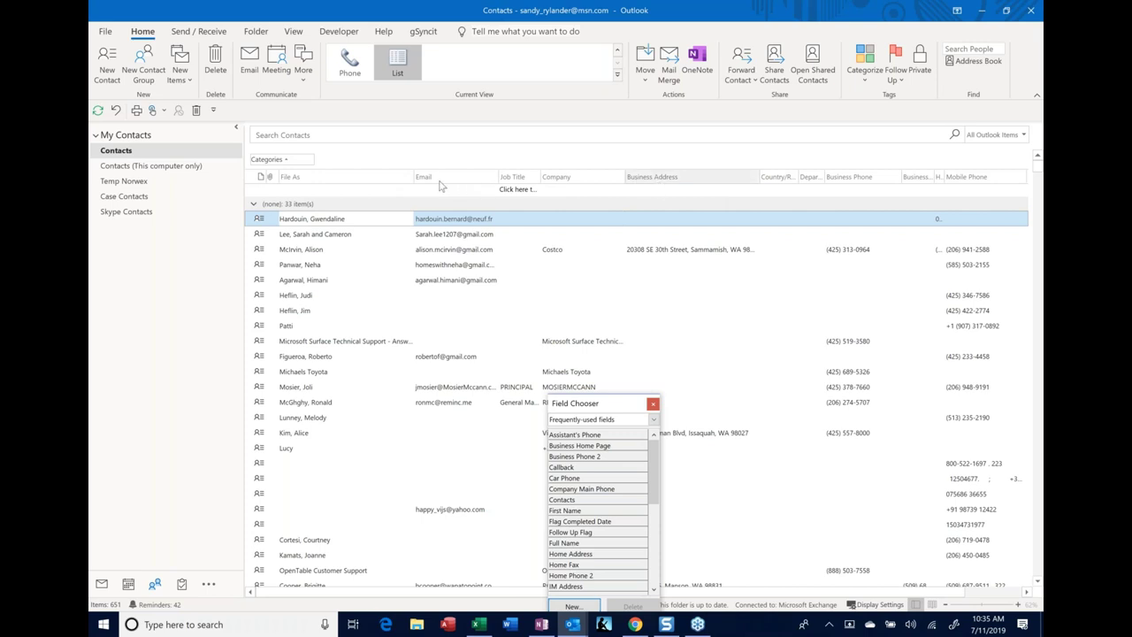
- Move the Business Address column in front of Email, and remove it from the contact list
left_click_drag(440, 186, 441, 186)
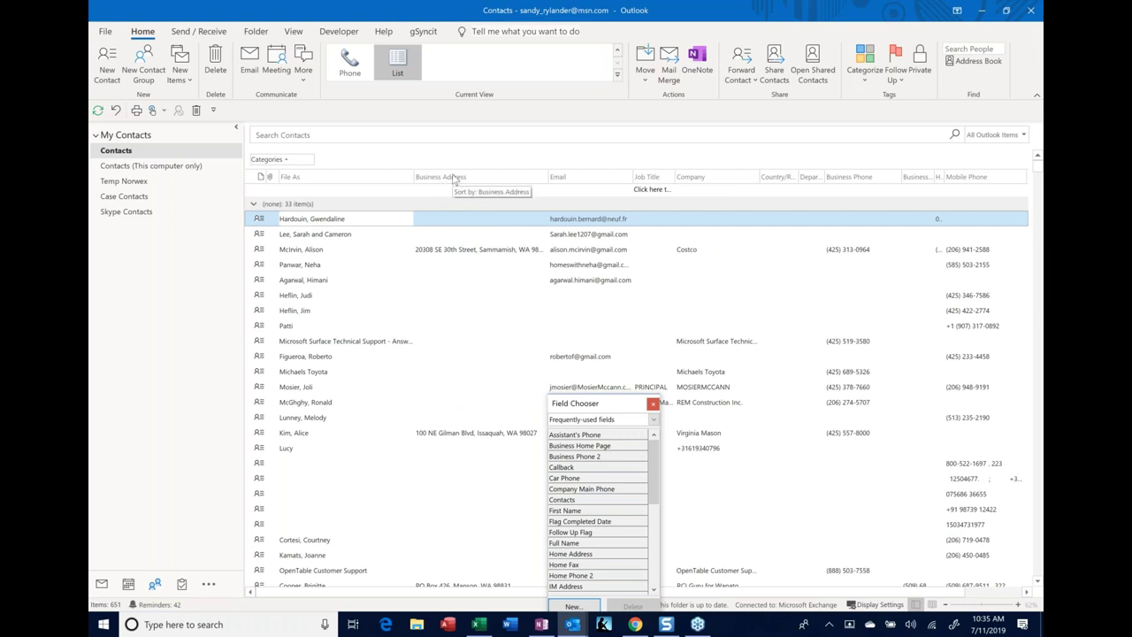
left_click_drag(454, 179, 435, 225)
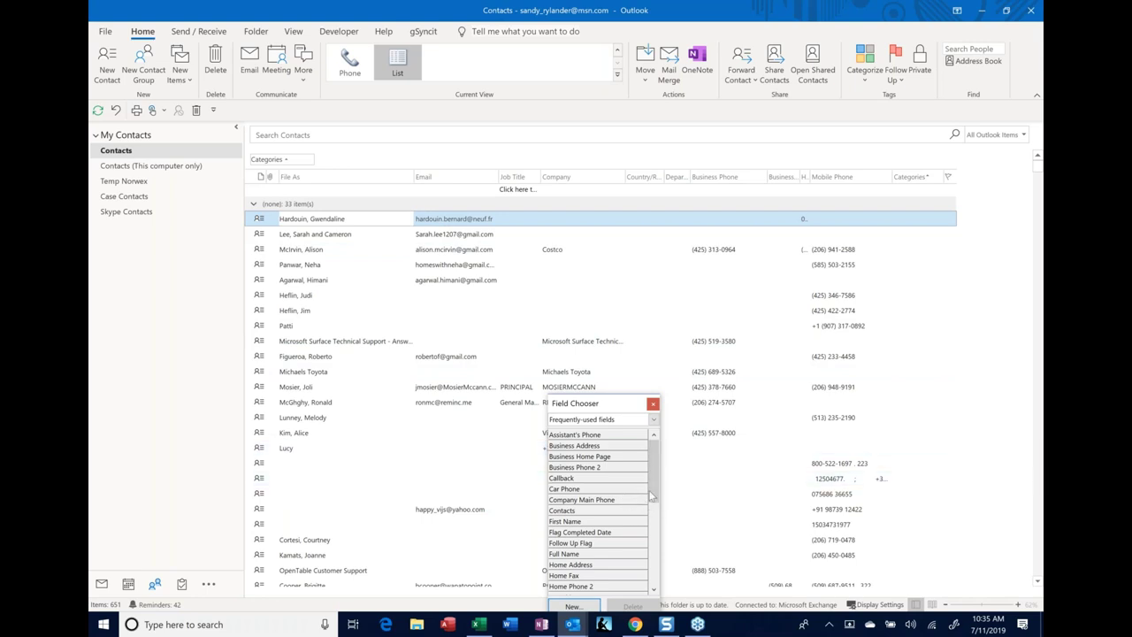
- Switch the Field Chooser from the frequently-used fields to All Contact fields
left_click_drag(653, 486, 676, 471)
left_click(654, 420)
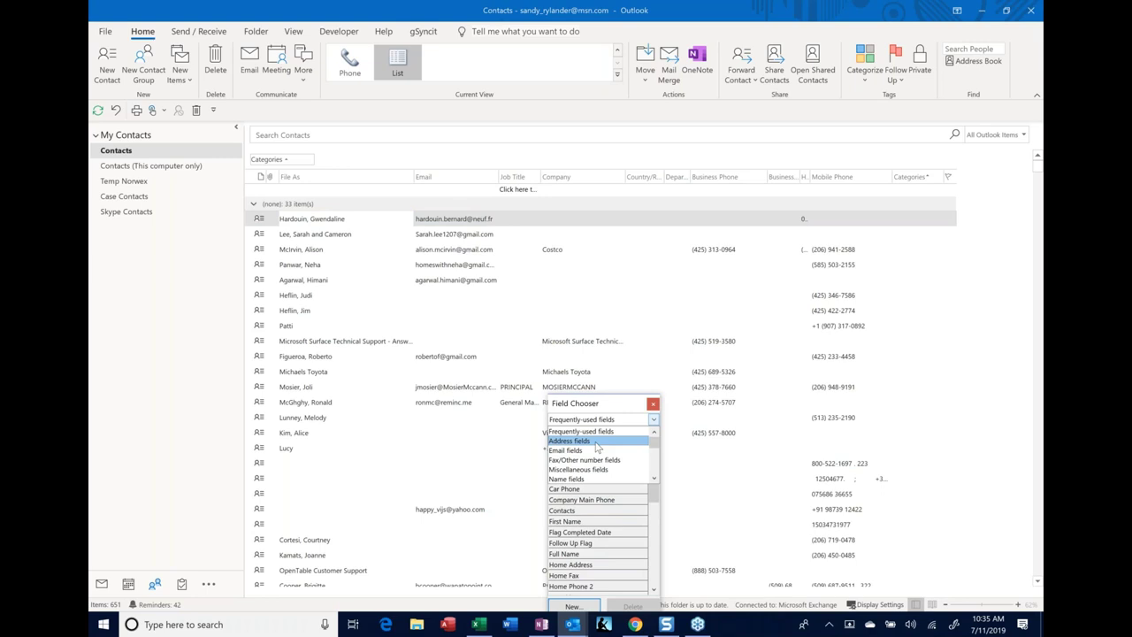
scroll(591, 464, "down", 2)
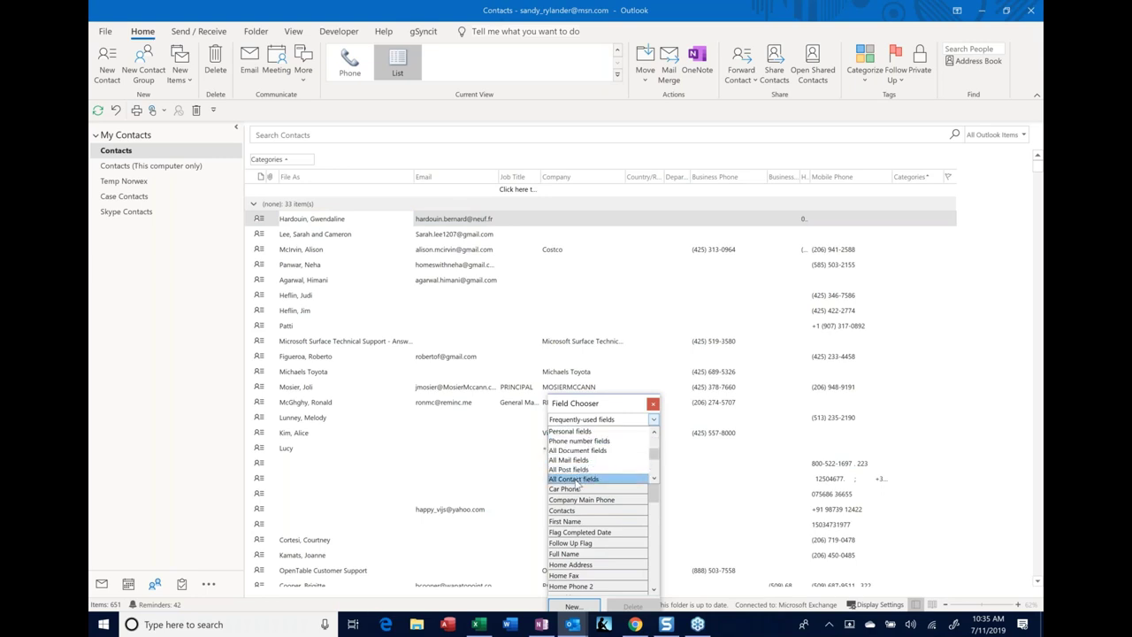
left_click(577, 478)
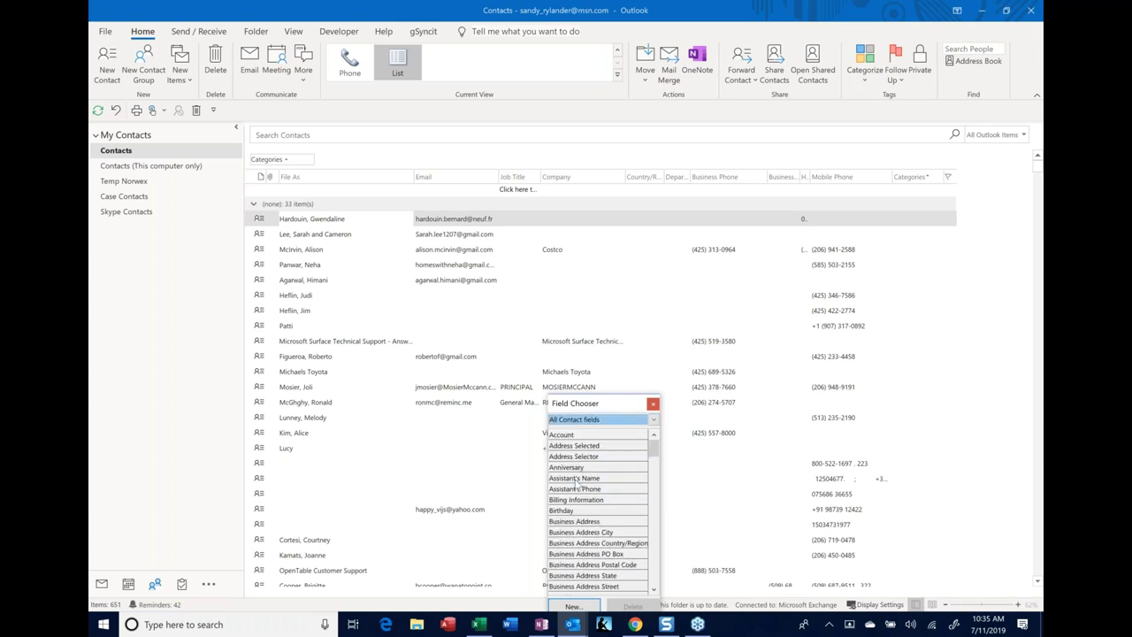
- Look through the complete list of contact fields in the Field Chooser, down to the office fields and back to the business address fields
scroll(607, 570, "down", 1)
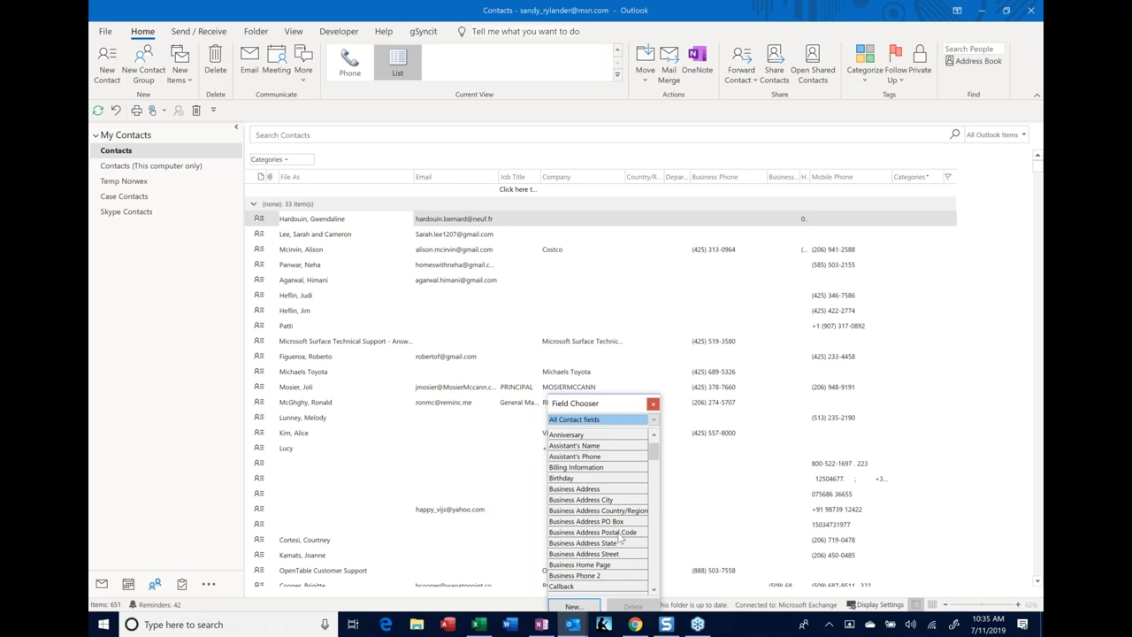
scroll(615, 534, "down", 1)
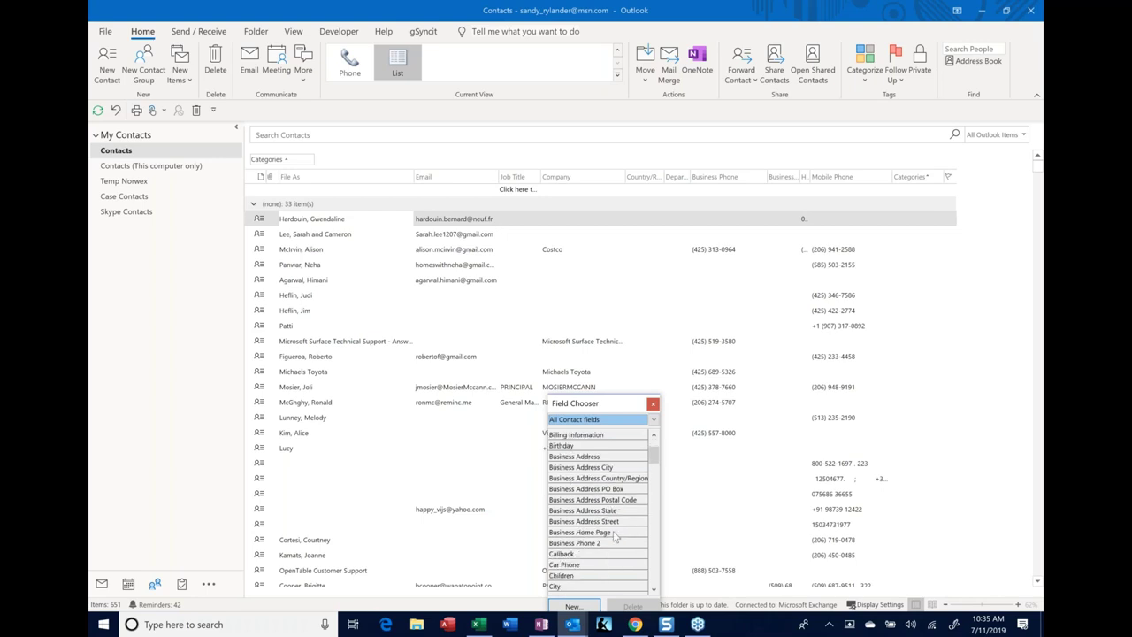
scroll(615, 534, "down", 9)
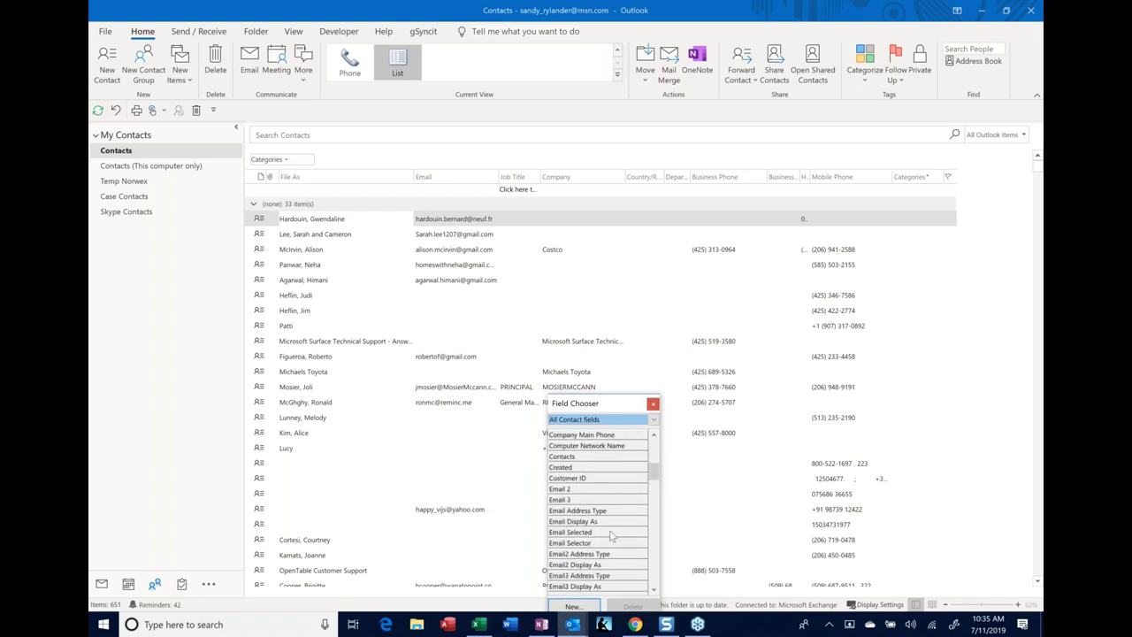
scroll(612, 534, "down", 5)
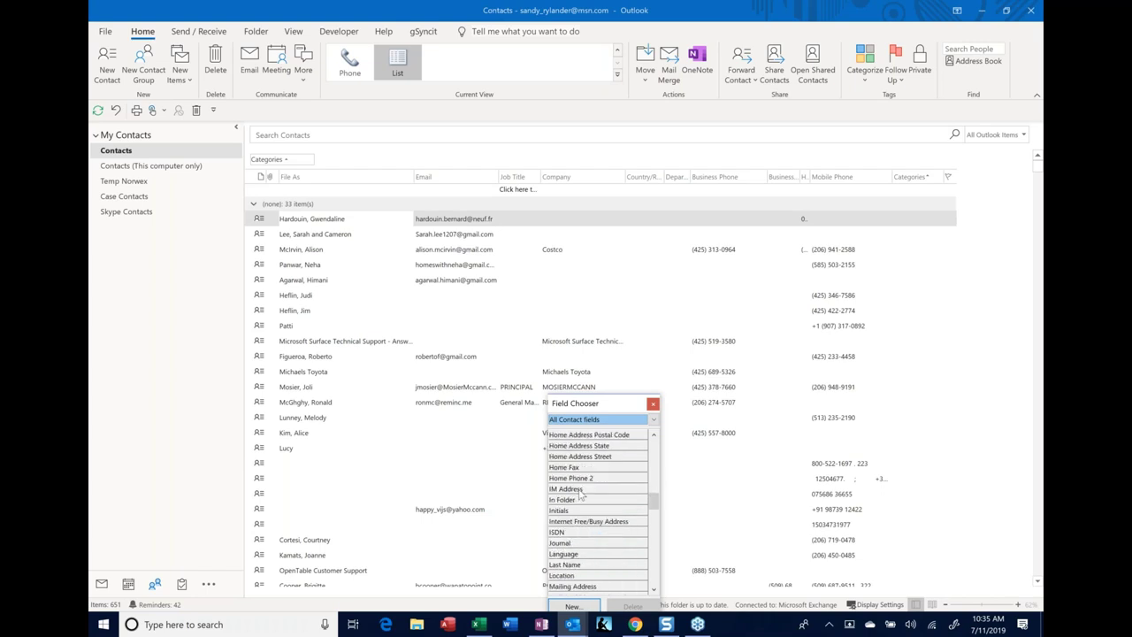
scroll(584, 508, "down", 2)
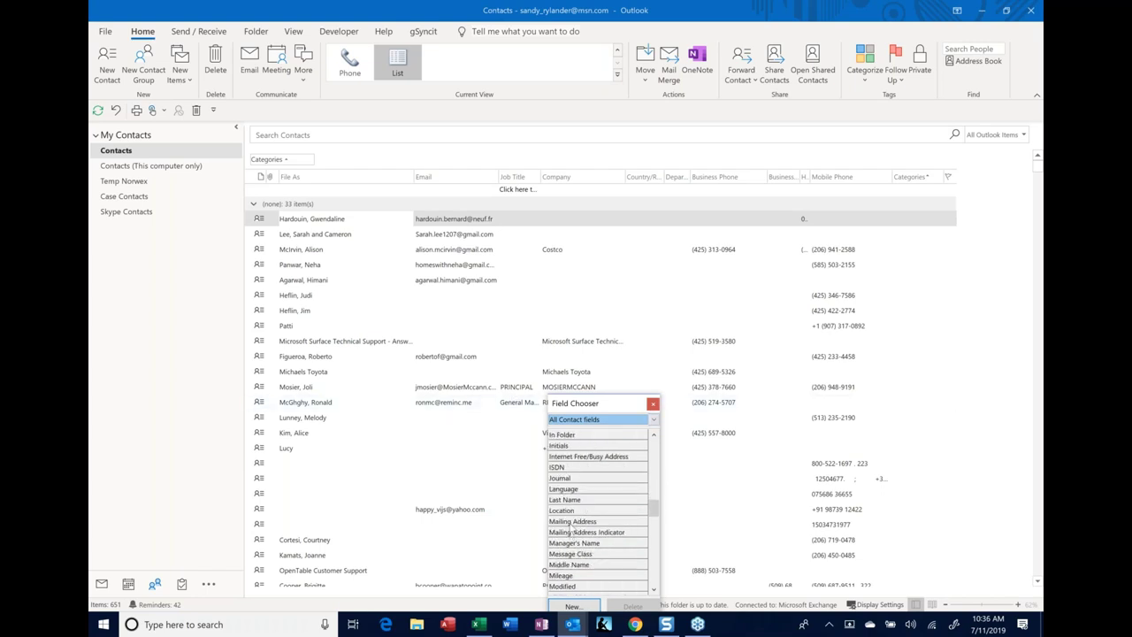
scroll(599, 569, "down", 1)
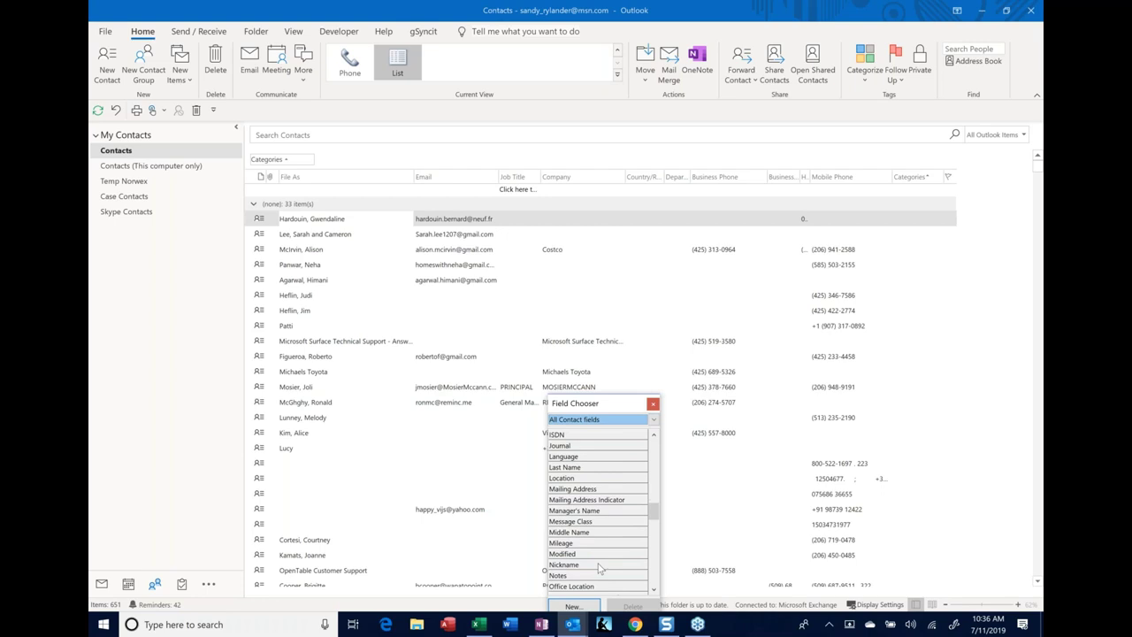
scroll(600, 569, "up", 6)
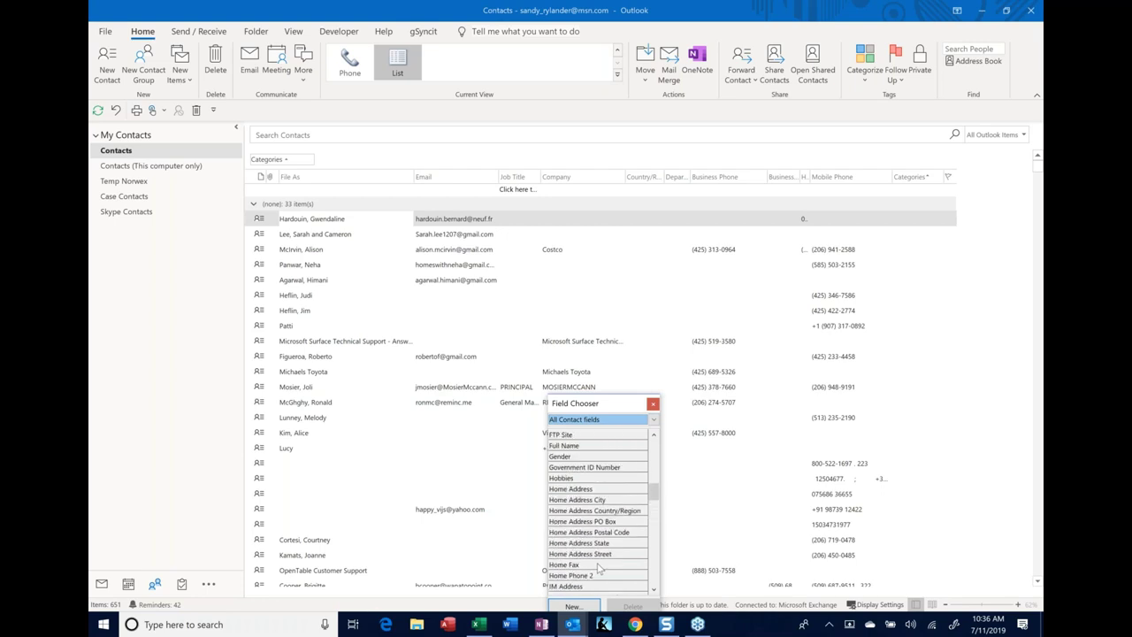
scroll(600, 569, "up", 9)
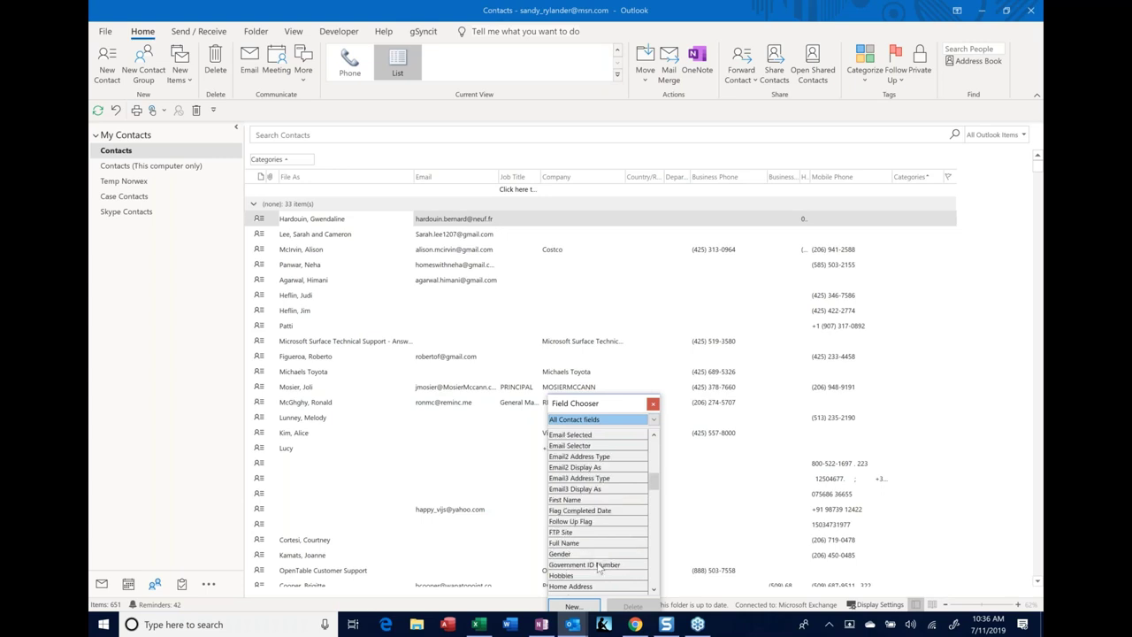
scroll(600, 569, "up", 4)
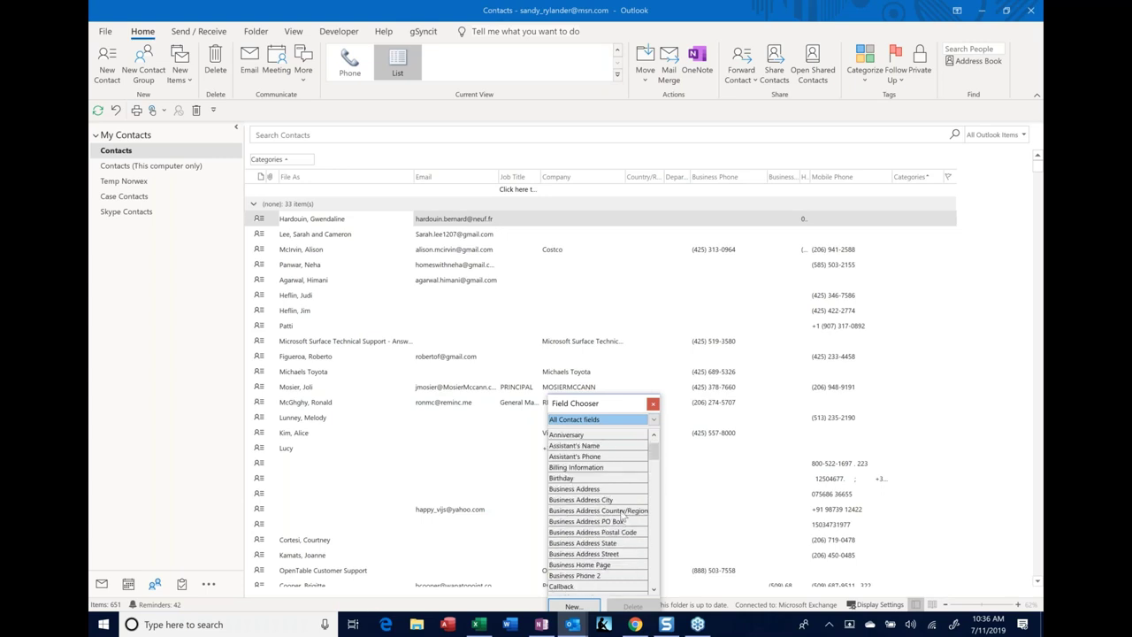
- Add a Business Address Postal Code column in front of Email, sort the contacts by it, and look through the postal codes
left_click_drag(600, 531, 486, 176)
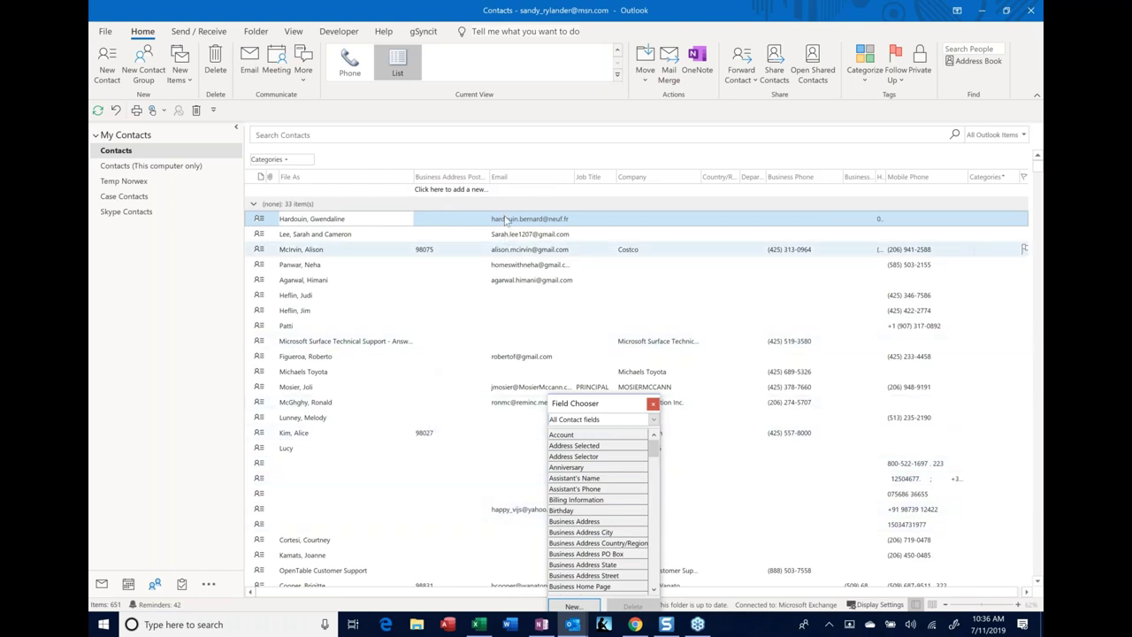
left_click(451, 178)
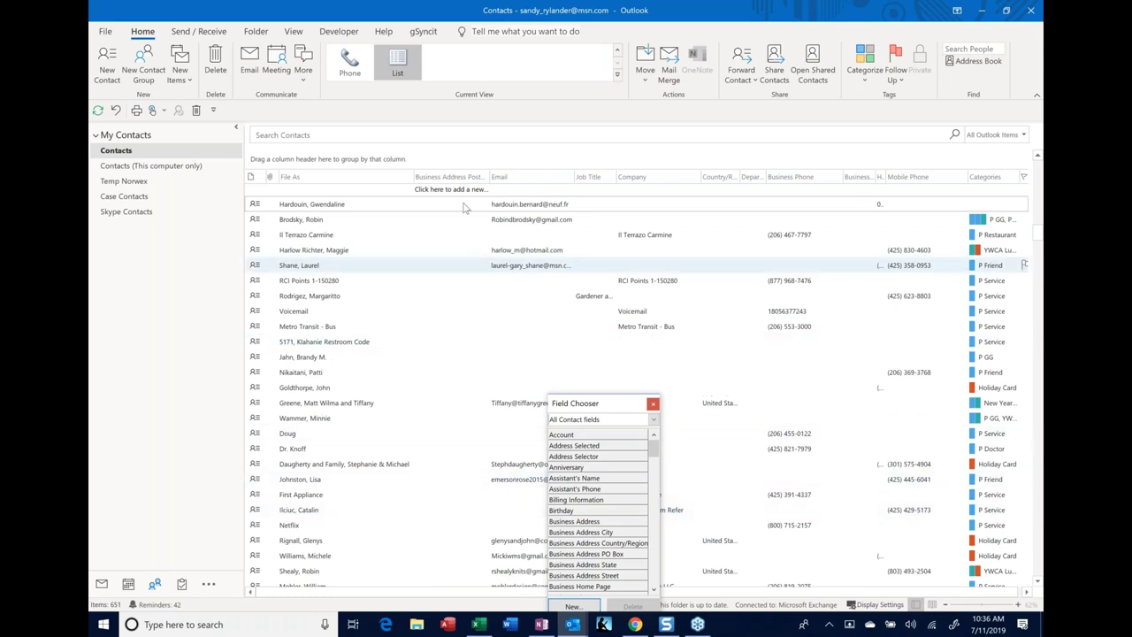
scroll(455, 185, "down", 6)
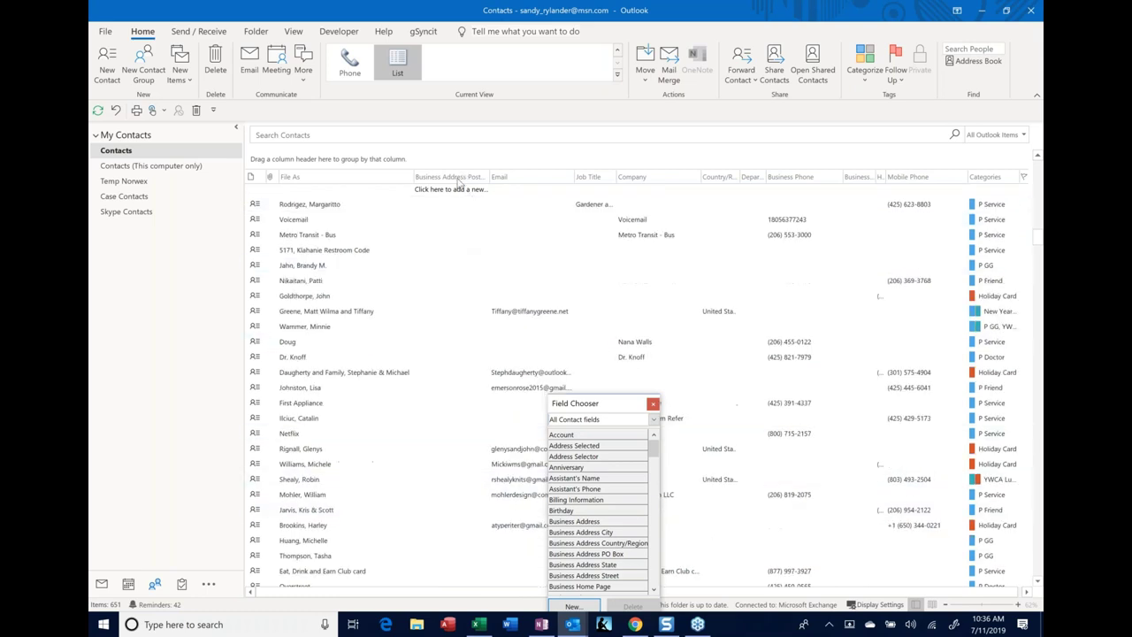
scroll(449, 190, "down", 8)
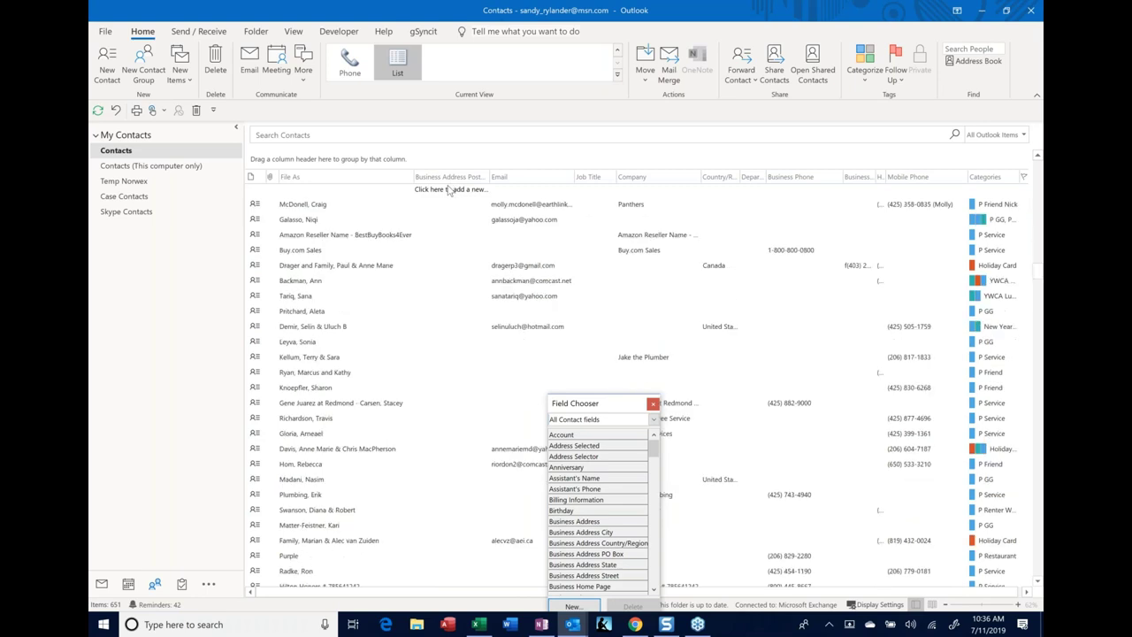
scroll(449, 189, "down", 10)
scroll(447, 199, "down", 8)
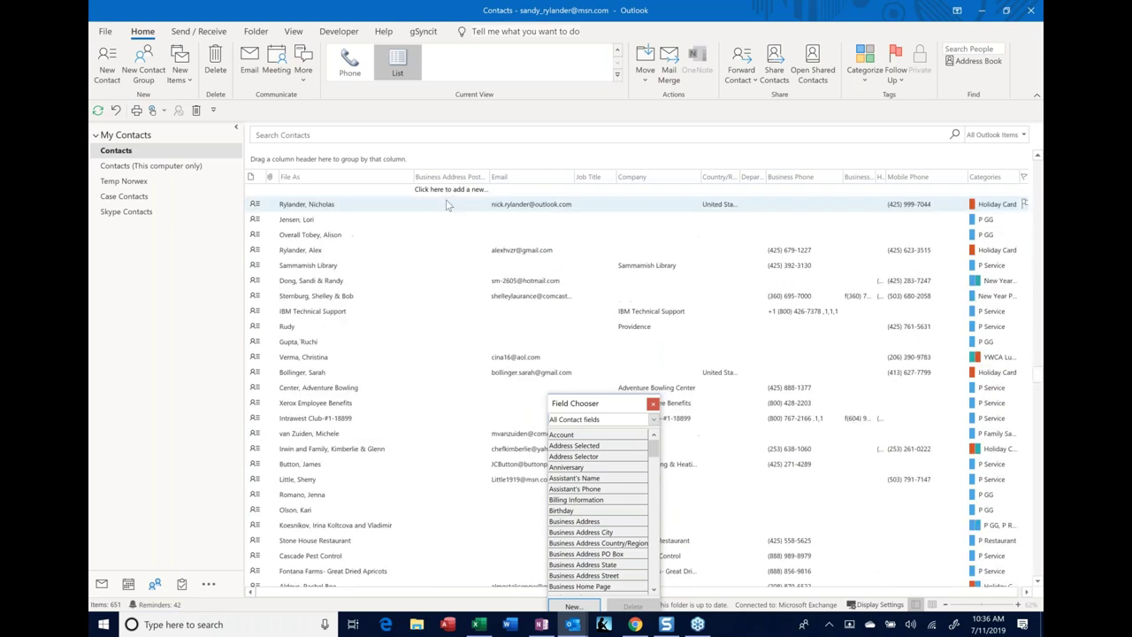
scroll(448, 205, "down", 8)
scroll(566, 265, "down", 10)
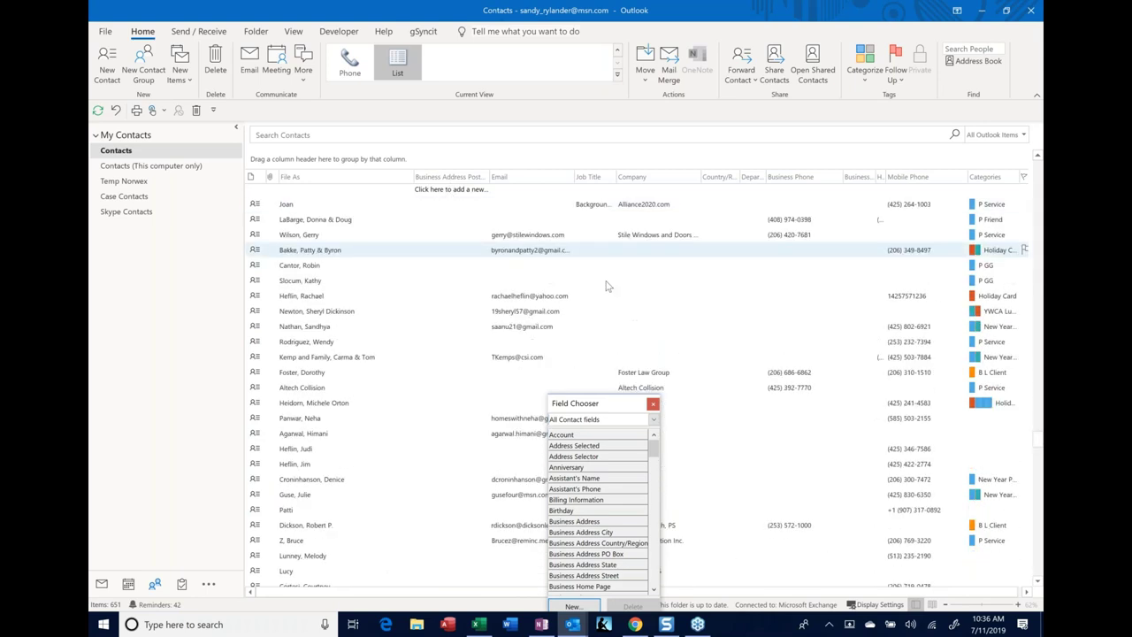
scroll(1041, 548, "down", 8)
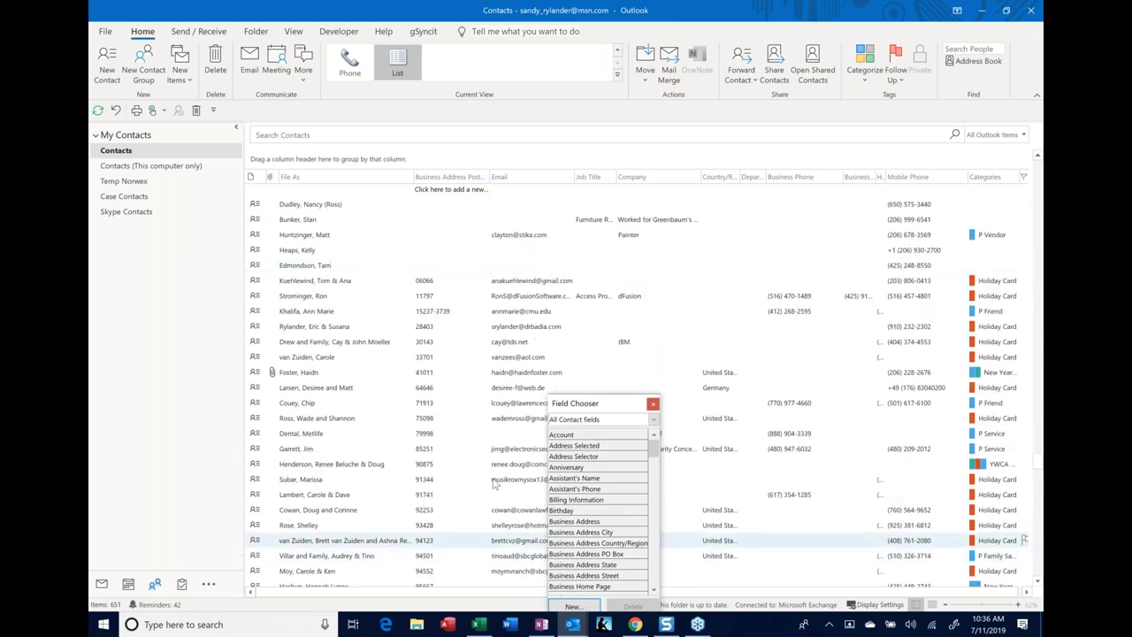
- Reverse the postal code sort, remove the Business Address Postal Code column, and group the contact list by Categories again
left_click(433, 178)
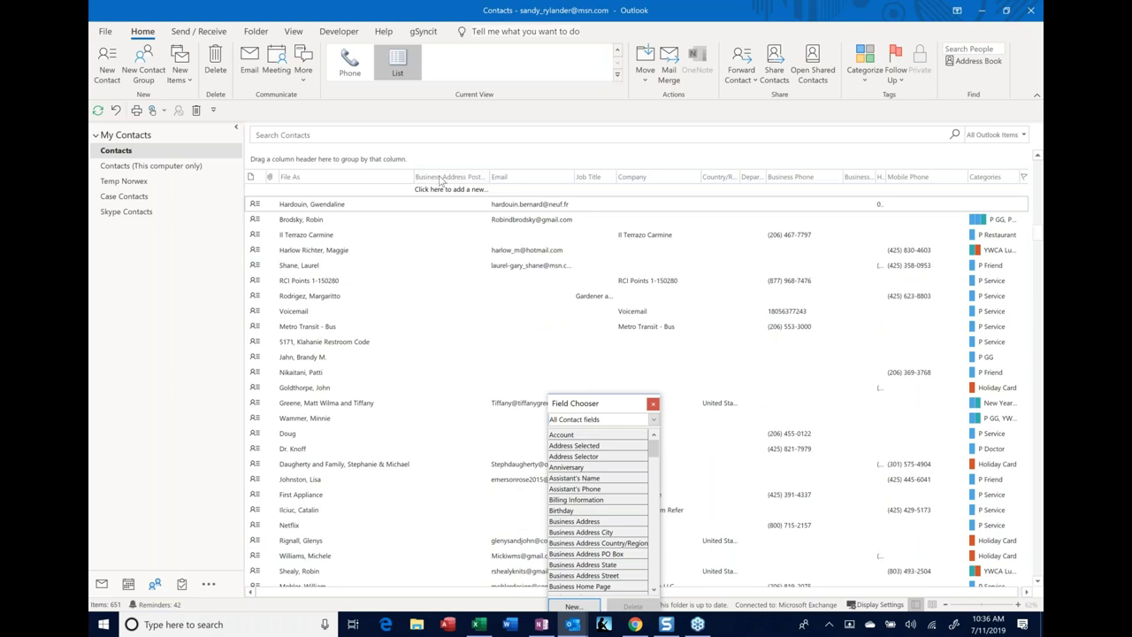
left_click_drag(441, 191, 445, 288)
scroll(600, 528, "down", 3)
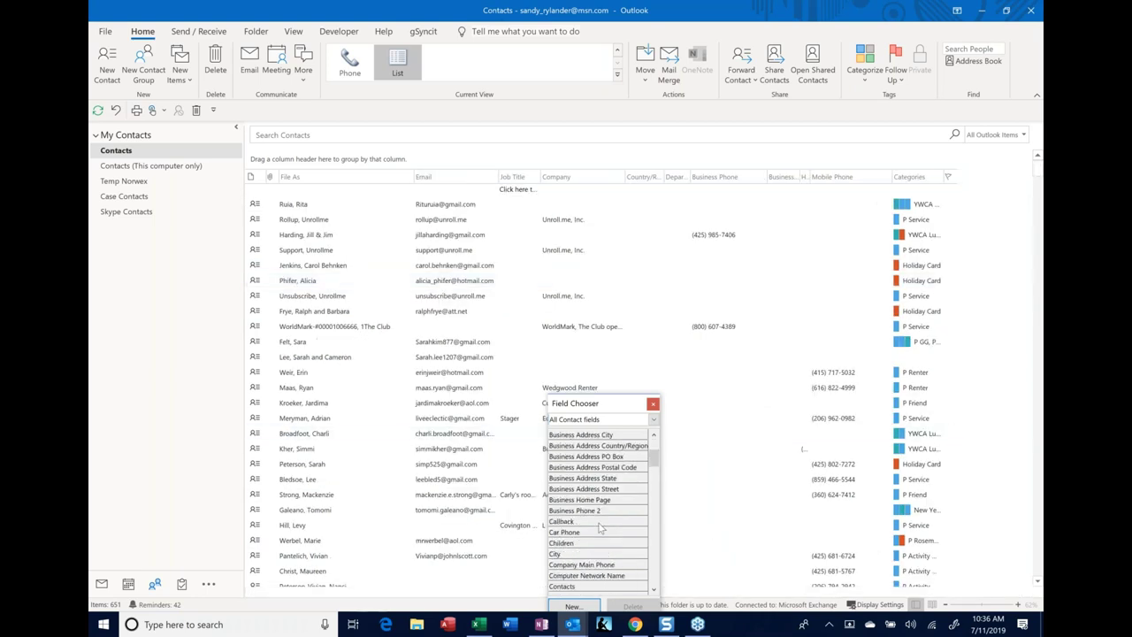
scroll(600, 528, "down", 2)
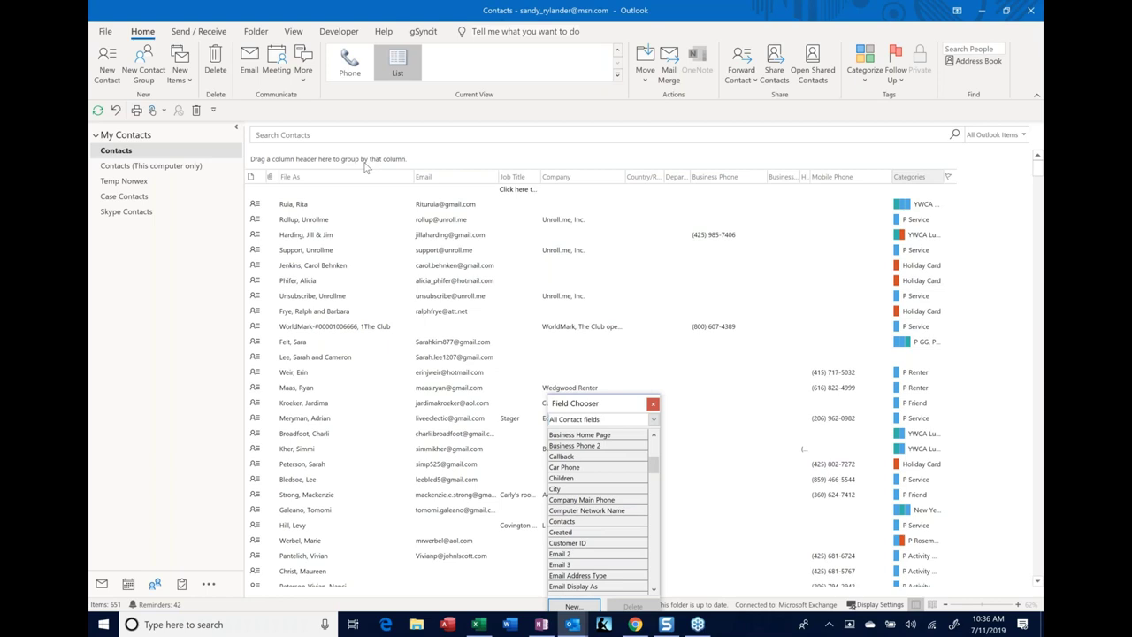
left_click_drag(909, 176, 274, 159)
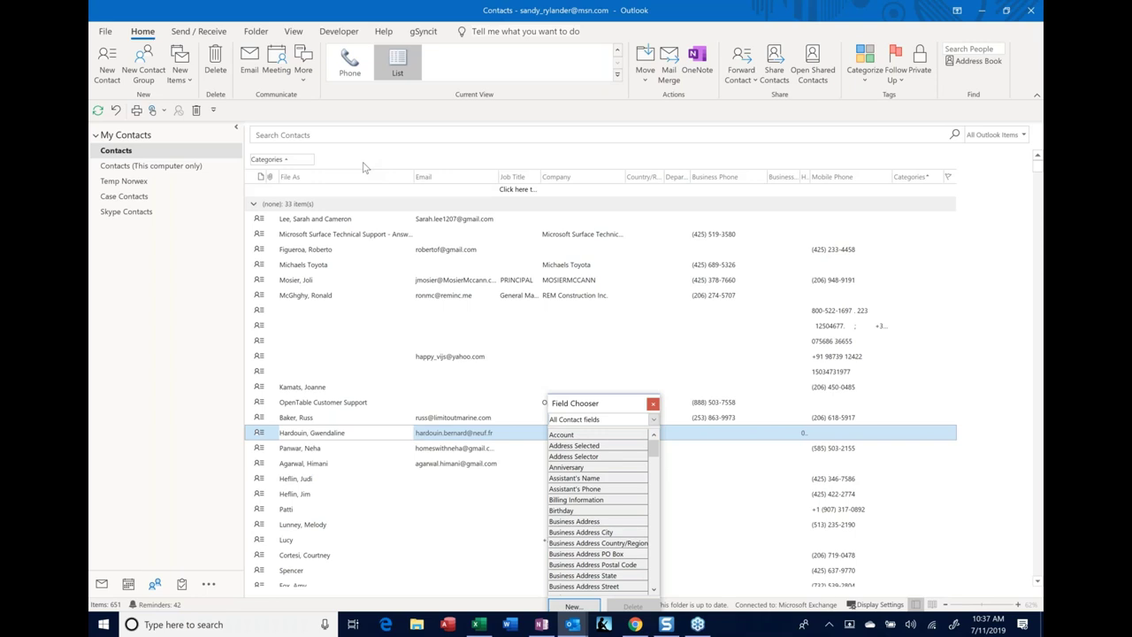
- Open the full Color Categories list to view the available categories, and close it without changes
left_click(868, 68)
left_click(887, 325)
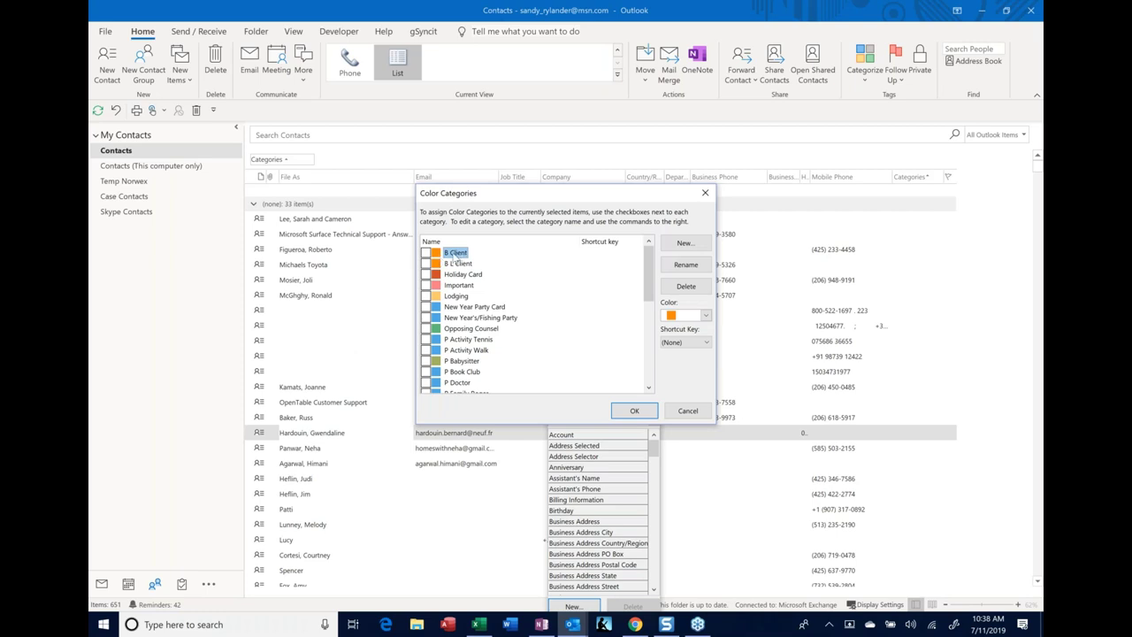
left_click(674, 410)
- Collapse the (none) group, and view the Categorize options for the first six contacts in the B Client group
left_click(253, 206)
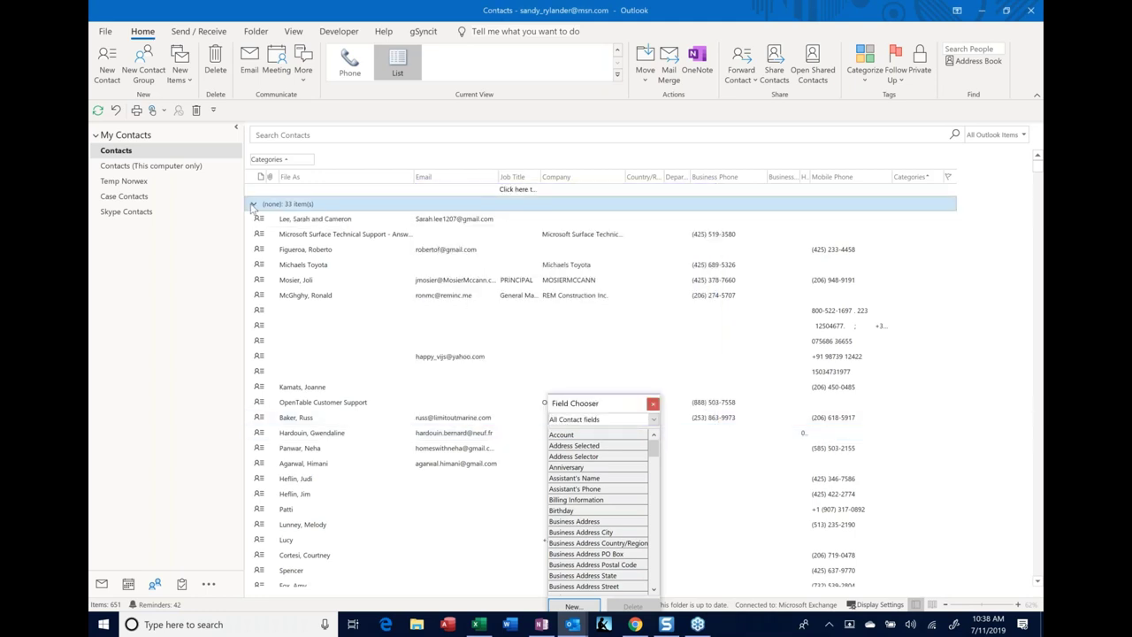
left_click(253, 204)
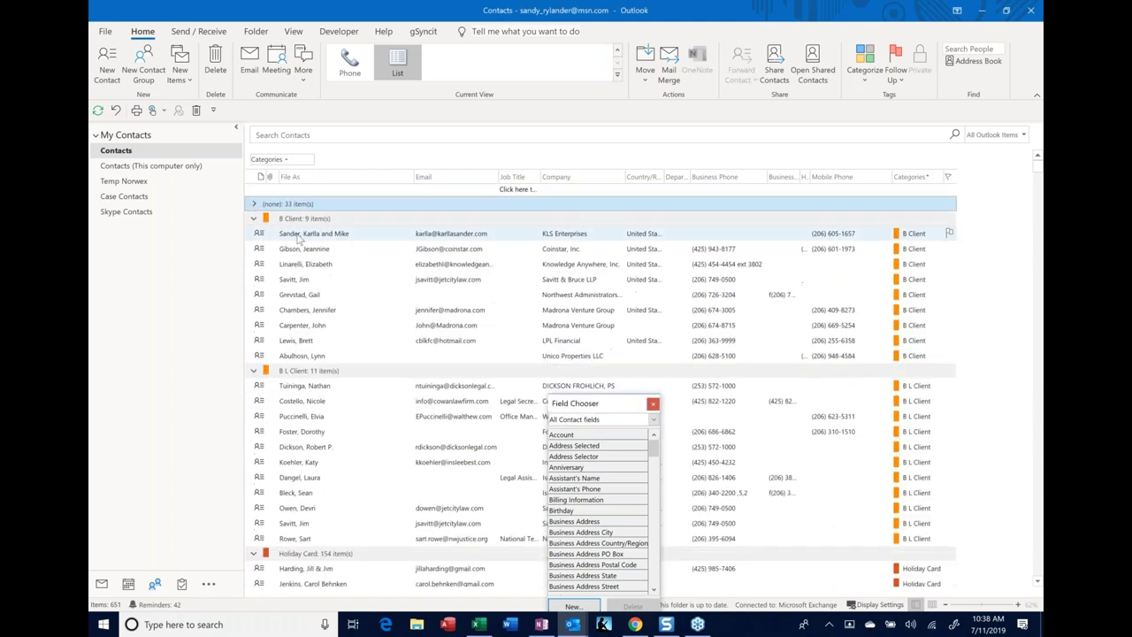
left_click(301, 234)
left_click(307, 310, "shift")
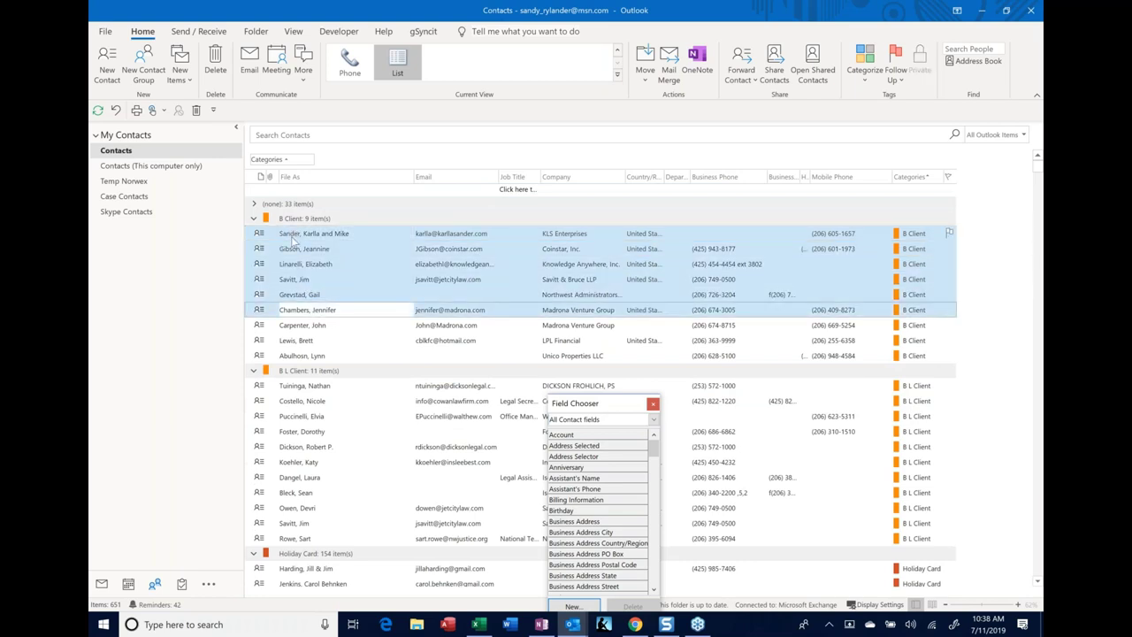
right_click(293, 238)
mouse_move(349, 309)
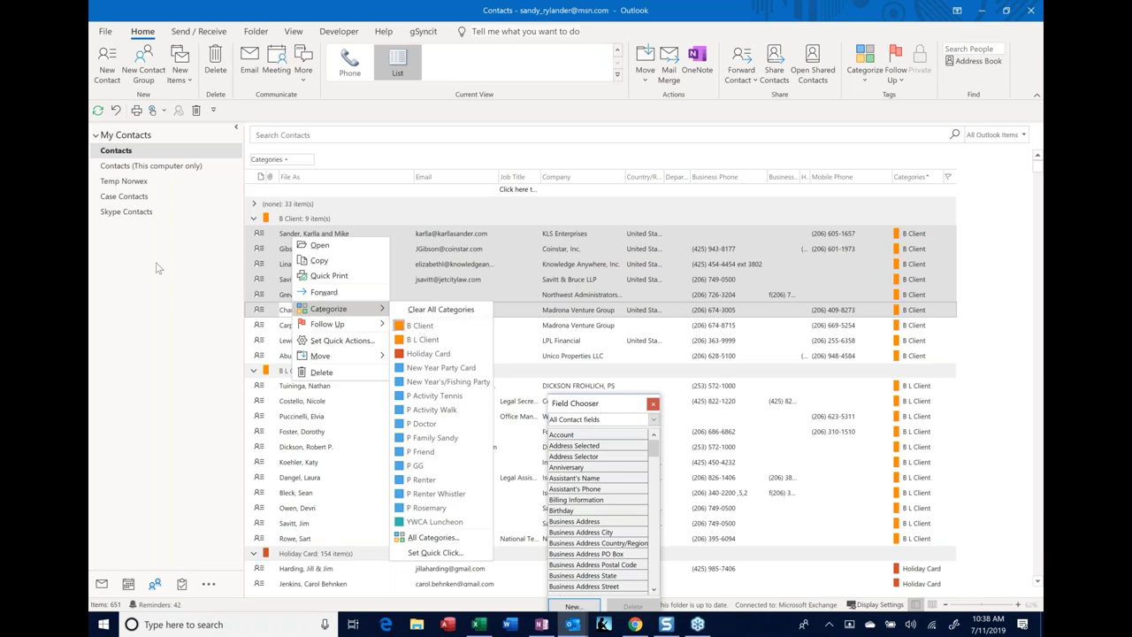
left_click(125, 268)
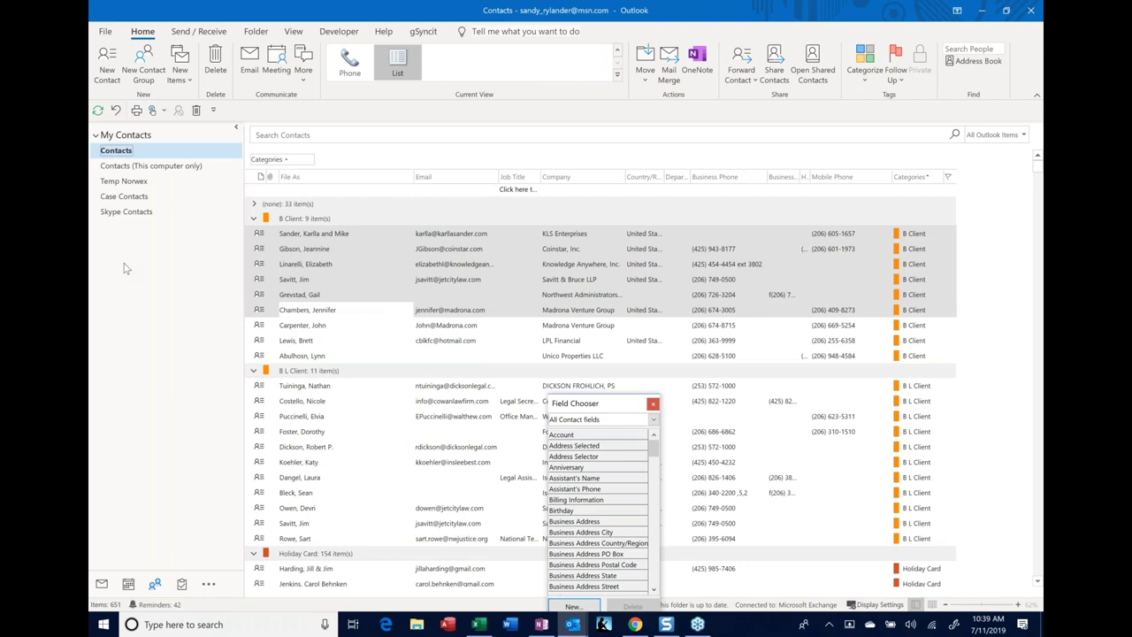
- Reduce the selection to the first B Client contact, and view the sharing options of the Contacts folder
left_click(301, 233)
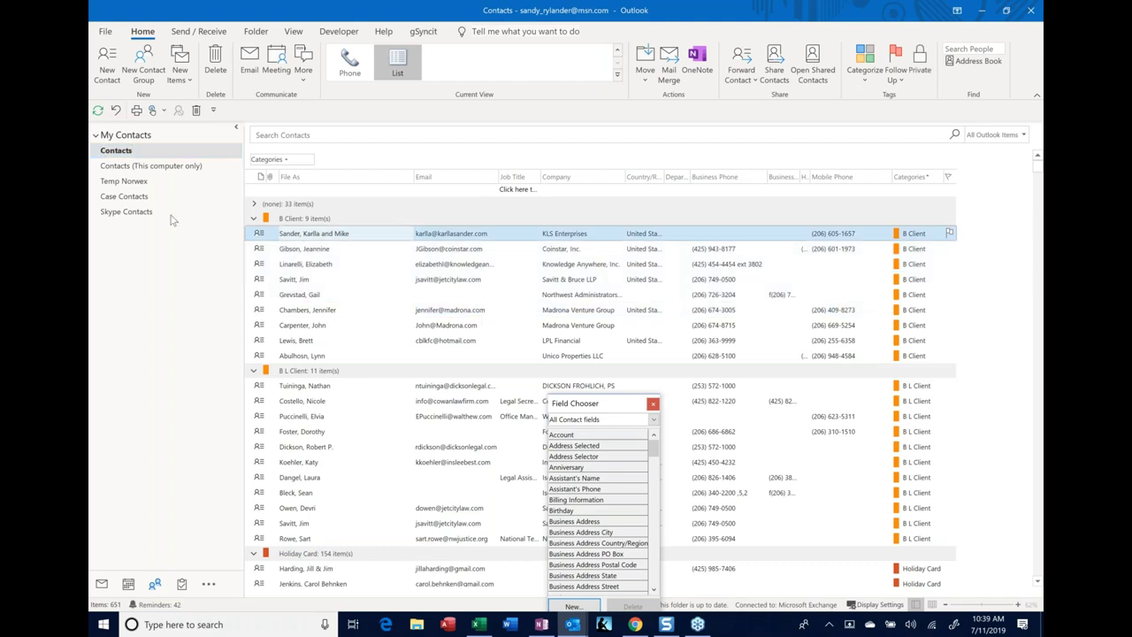
right_click(126, 156)
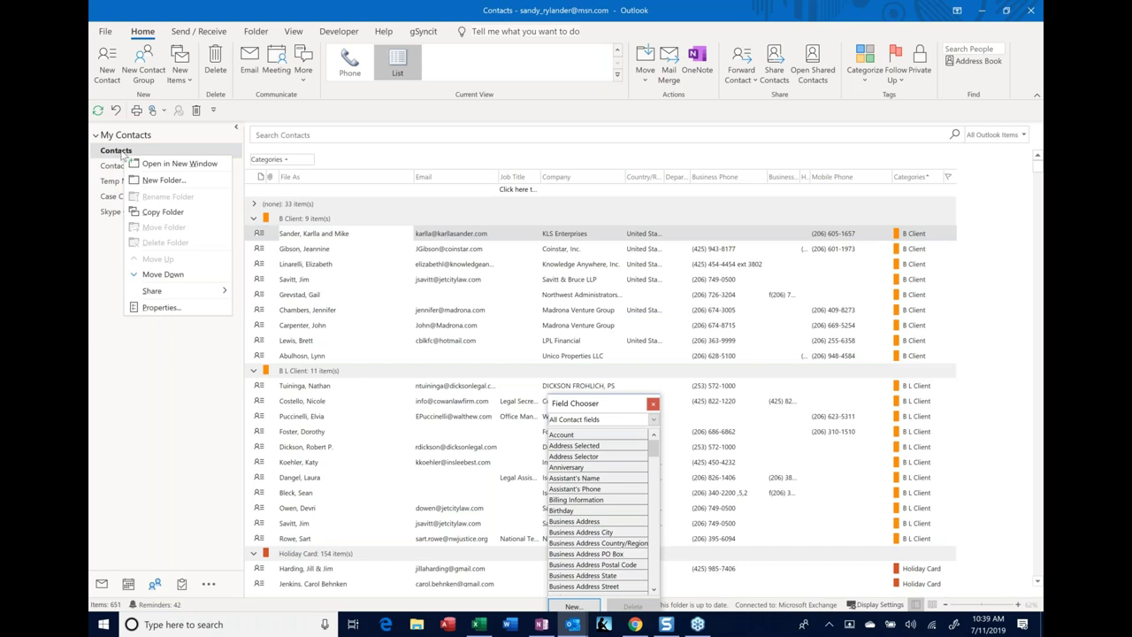
mouse_move(163, 293)
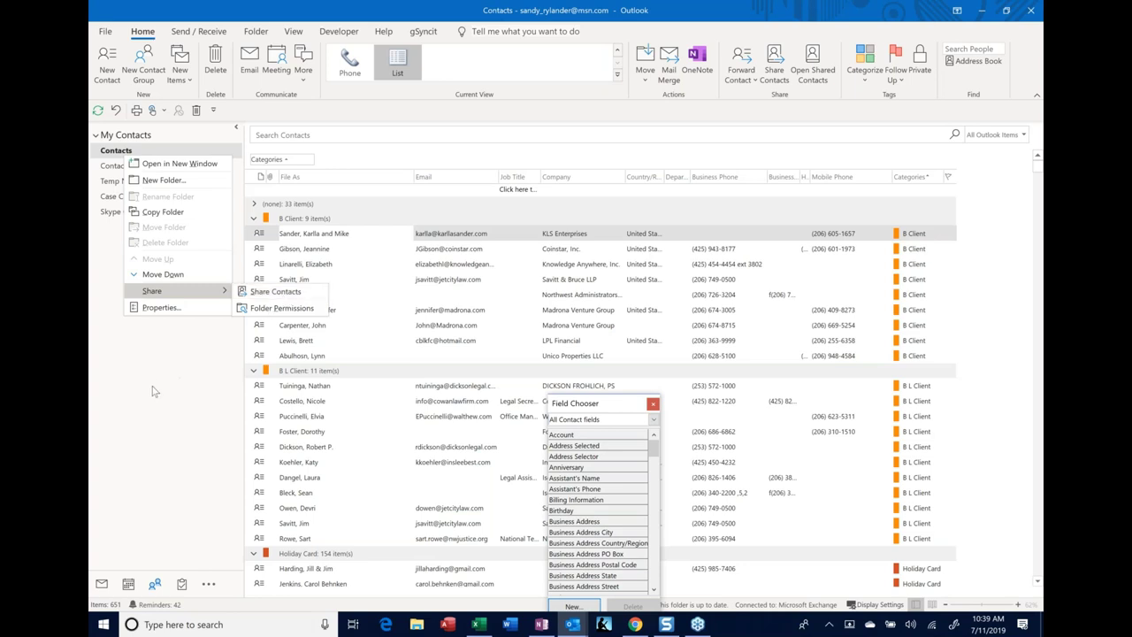
left_click(197, 362)
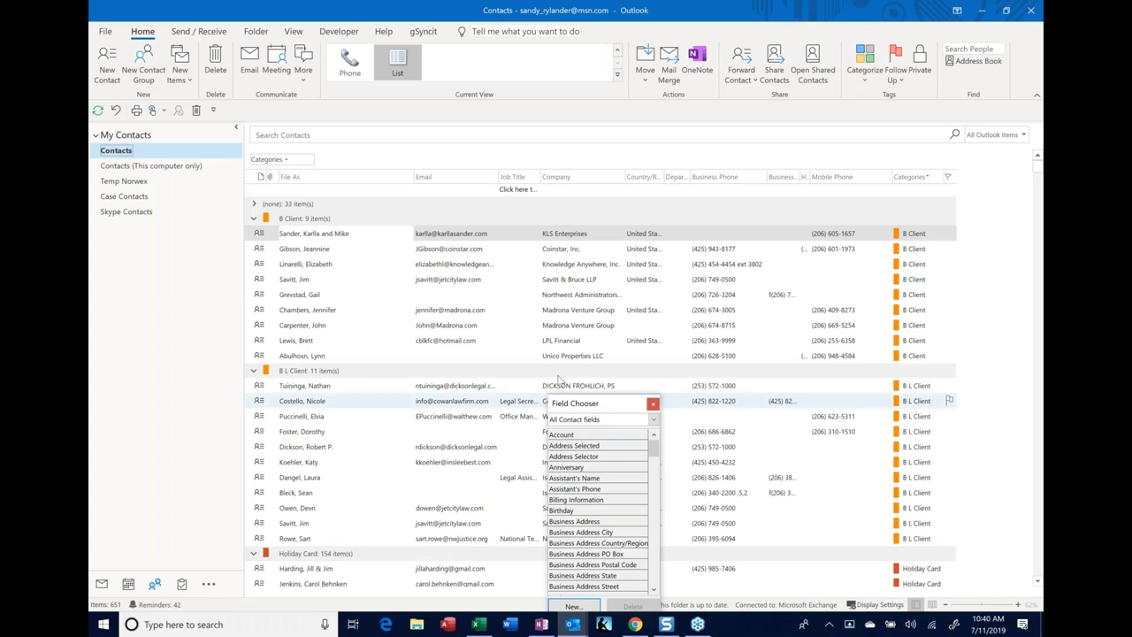
- Hide the Group By box above the contact list's column headers
right_click(340, 184)
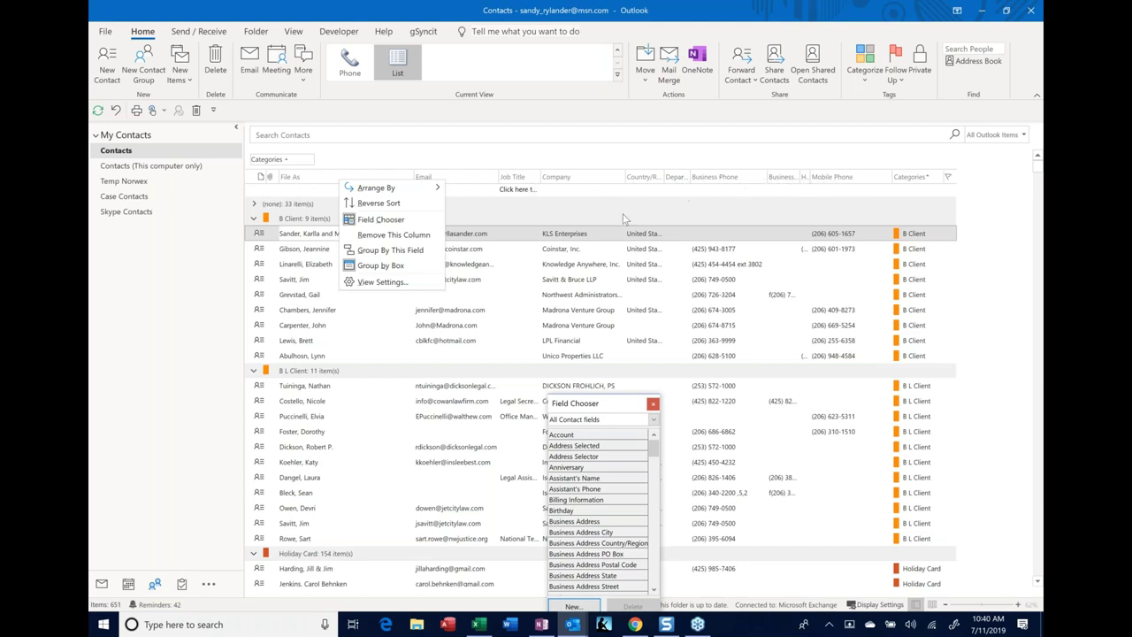
left_click(378, 265)
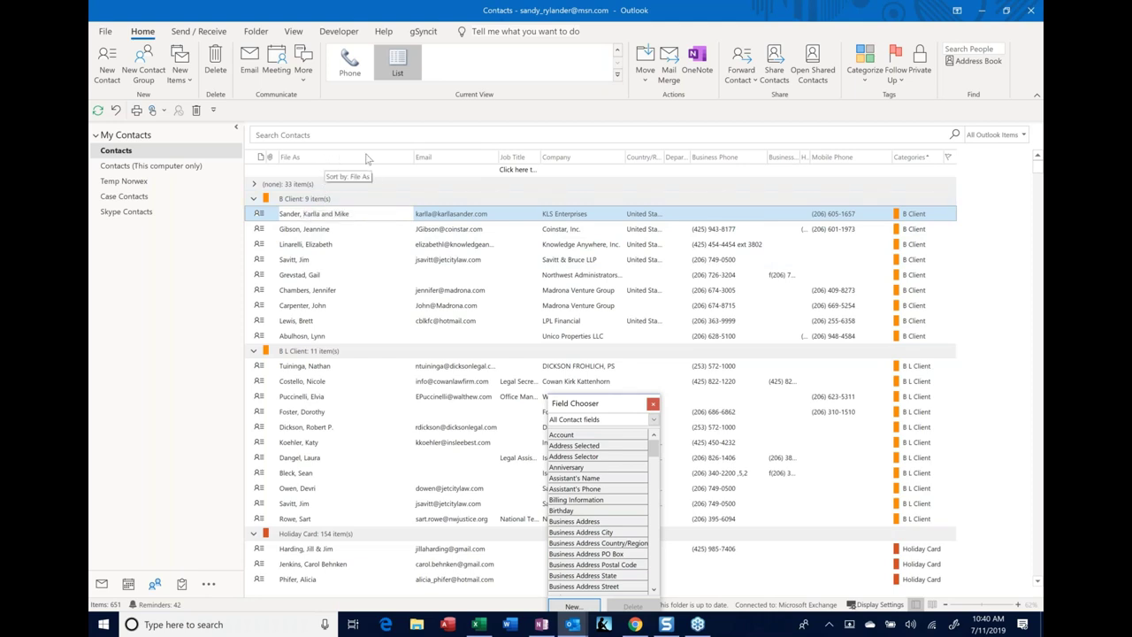
- Show the Group By box above the contact list's column headers, and hide it again
right_click(568, 164)
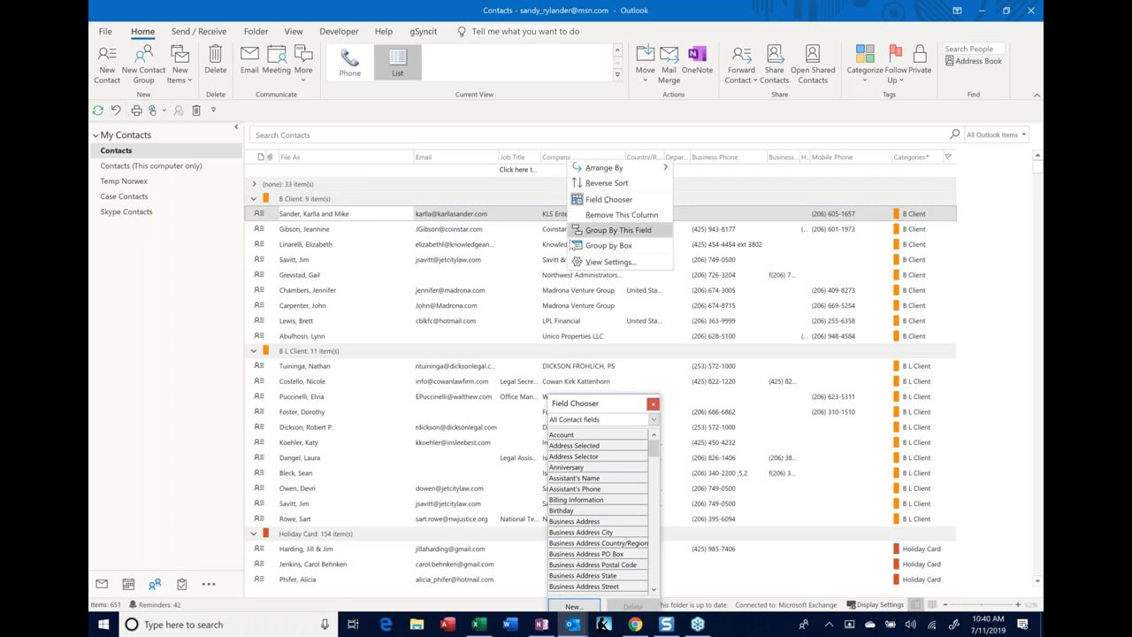
left_click(573, 246)
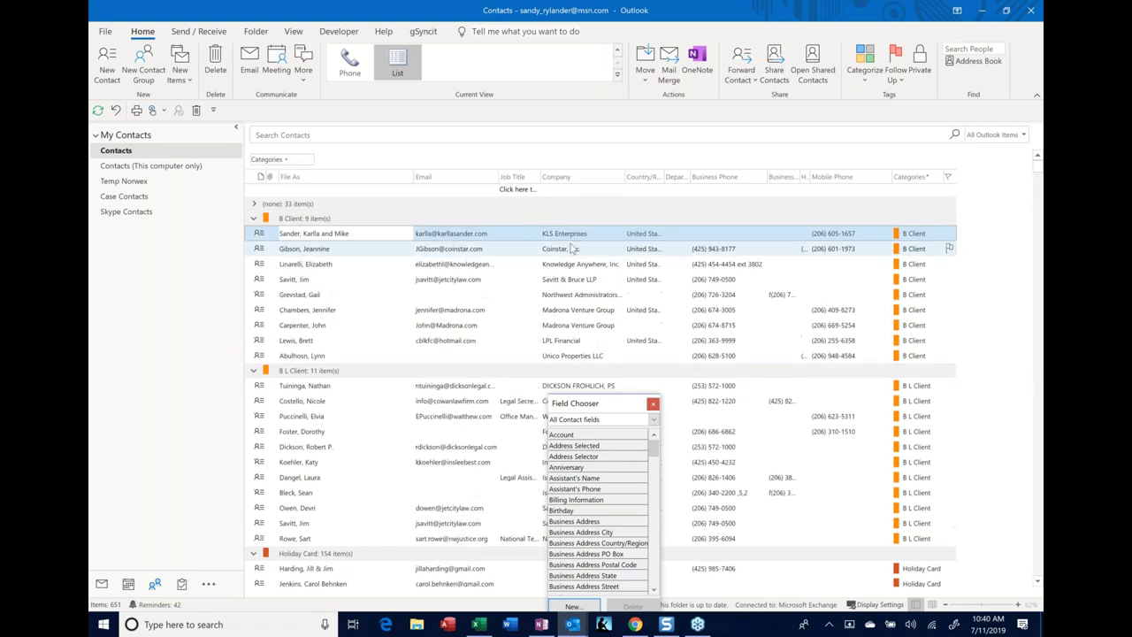
right_click(365, 186)
left_click(405, 274)
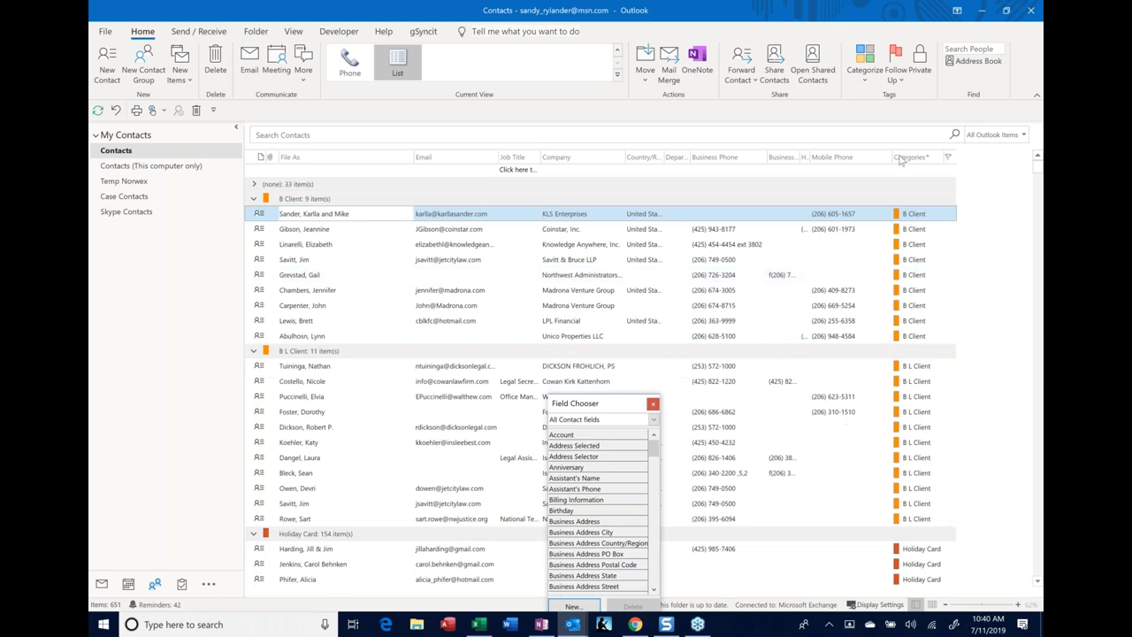
- Group the contacts by Company as a second level under Categories, and remove that Company grouping level
right_click(566, 158)
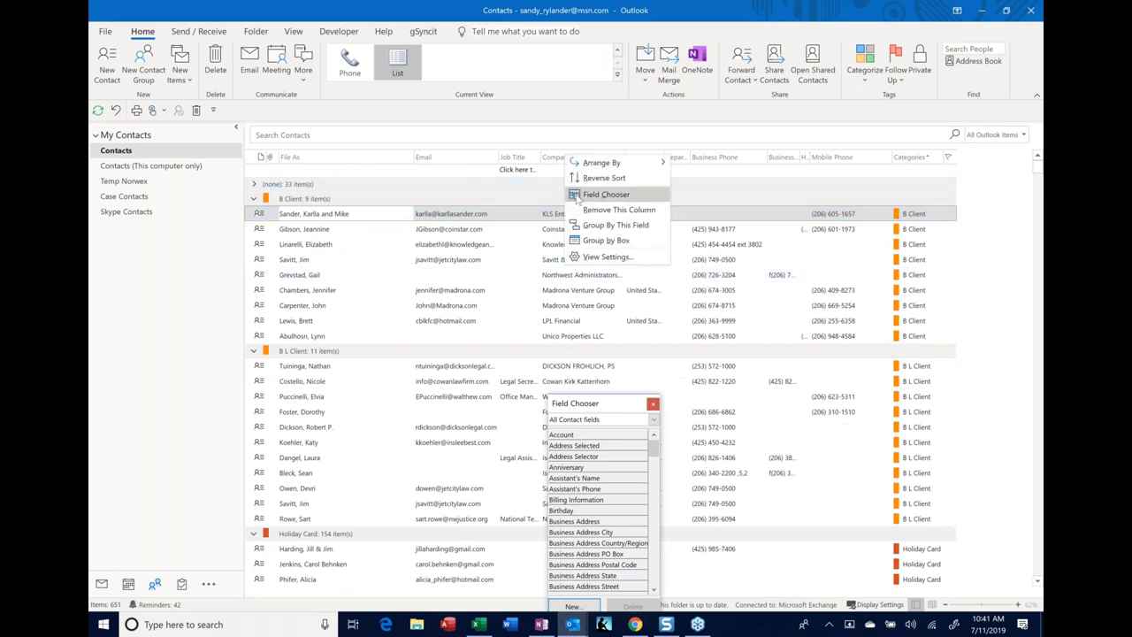
left_click(610, 224)
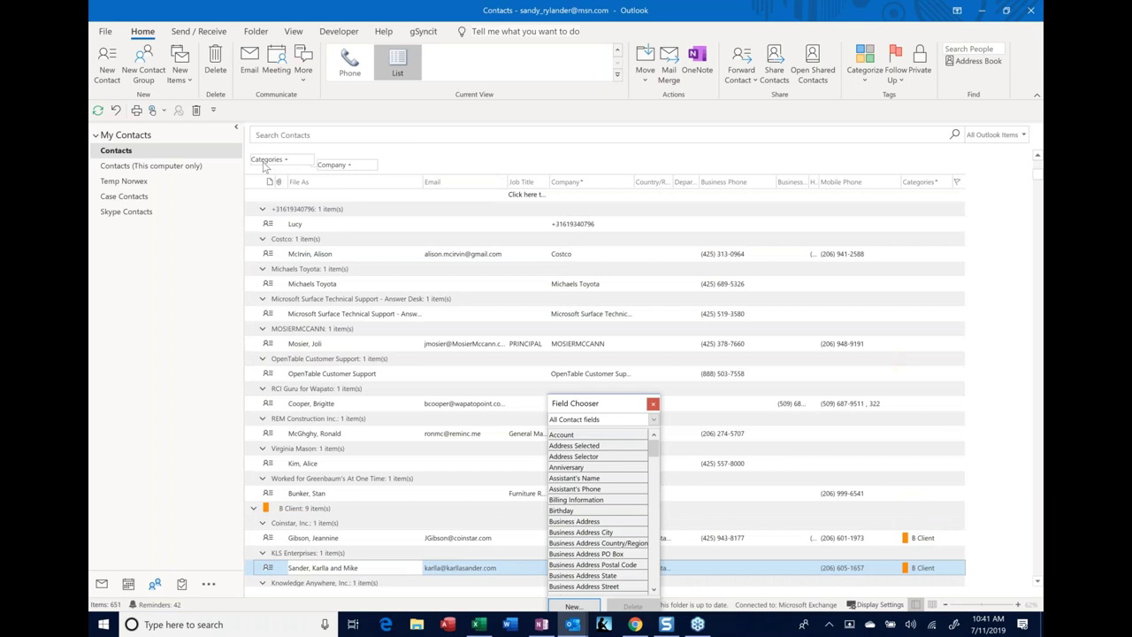
left_click_drag(341, 168, 345, 263)
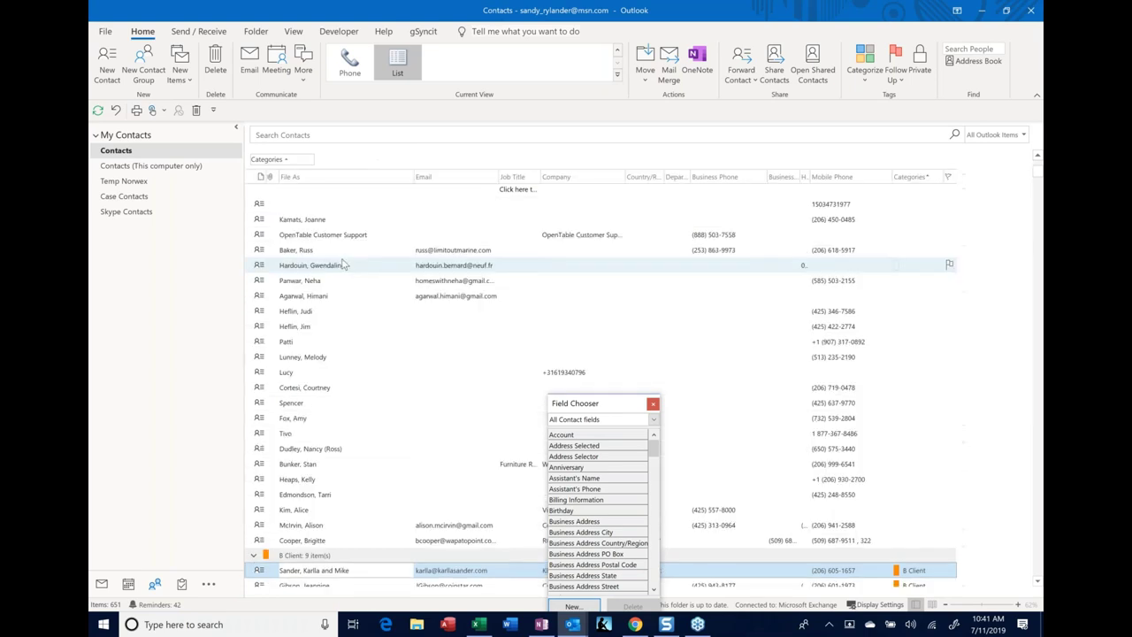
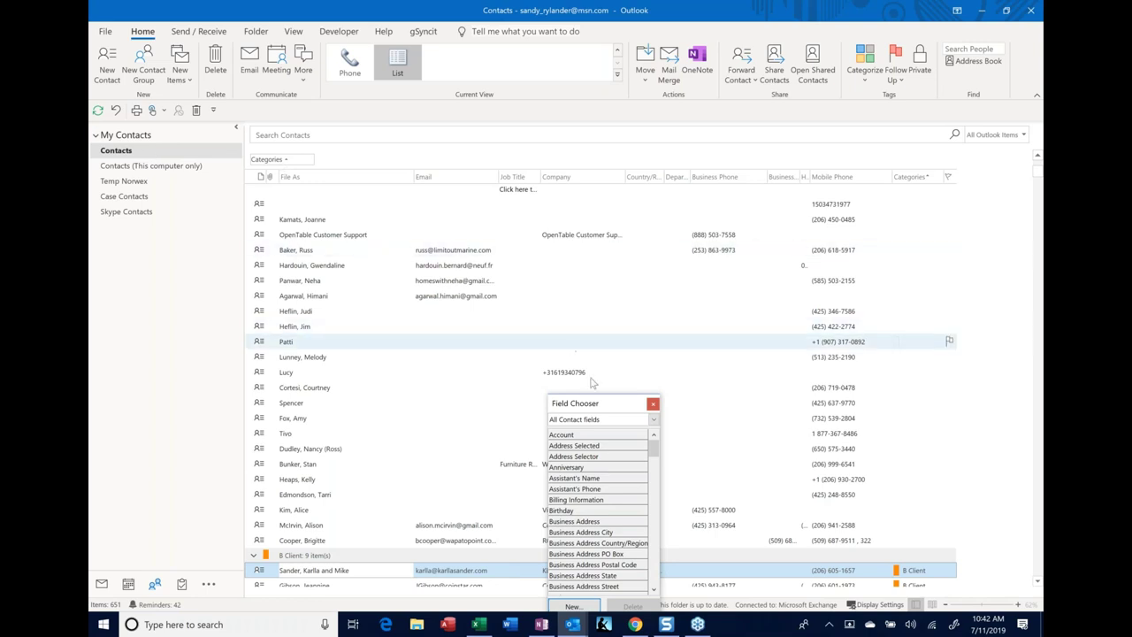
- Move the Field Chooser over the contact list, and examine Birthday and the other available contact fields
left_click_drag(597, 403, 650, 316)
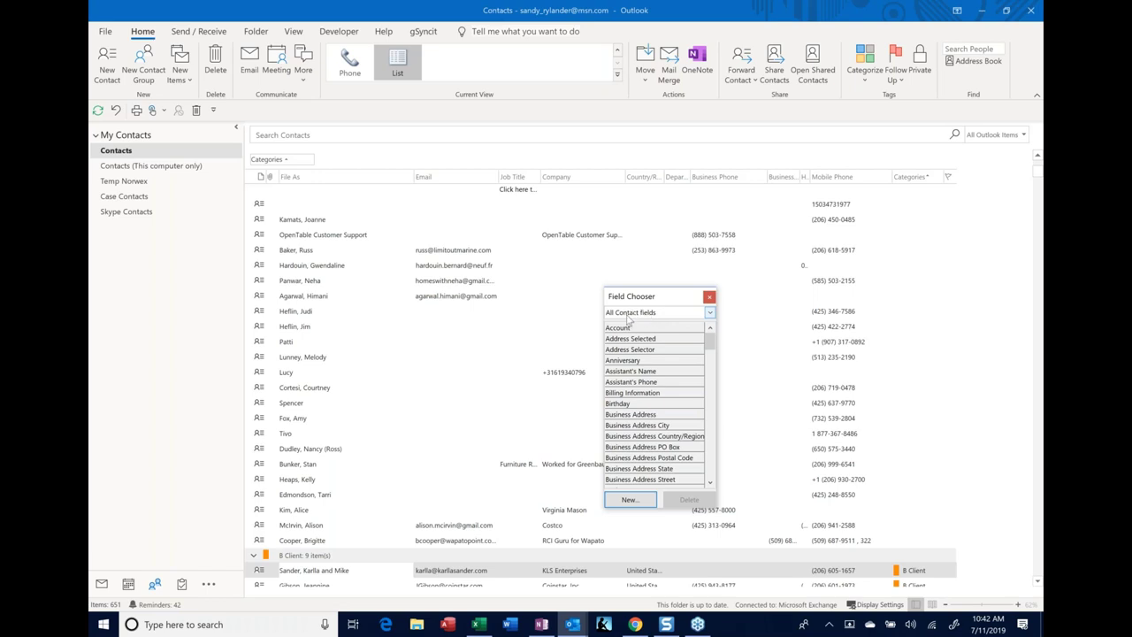
left_click(631, 405)
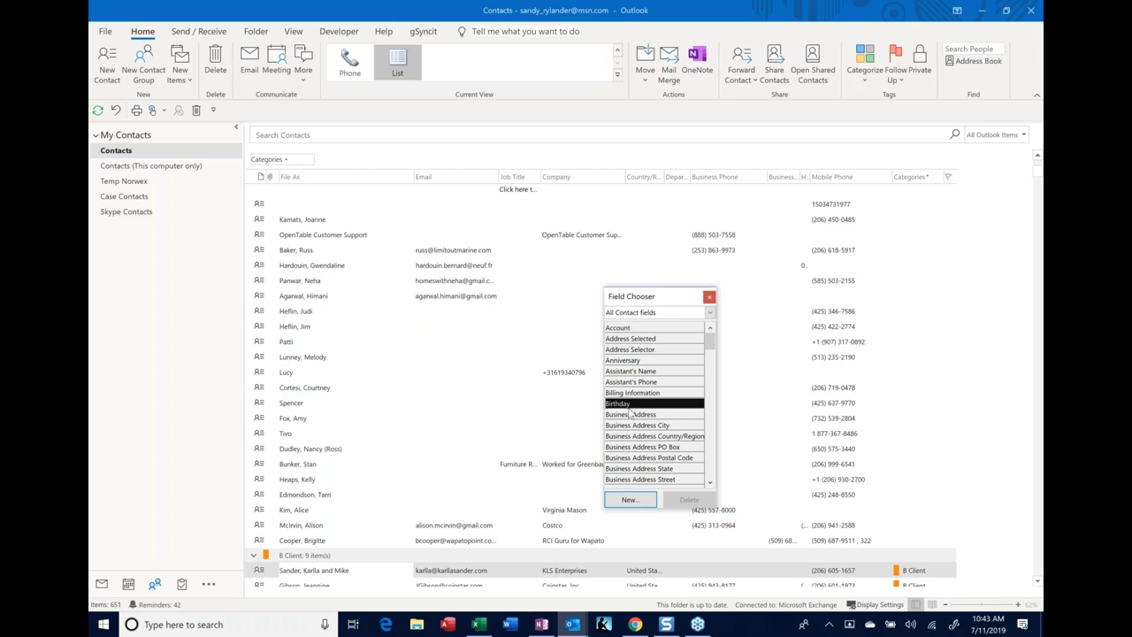
left_click_drag(625, 405, 653, 412)
scroll(629, 361, "down", 1)
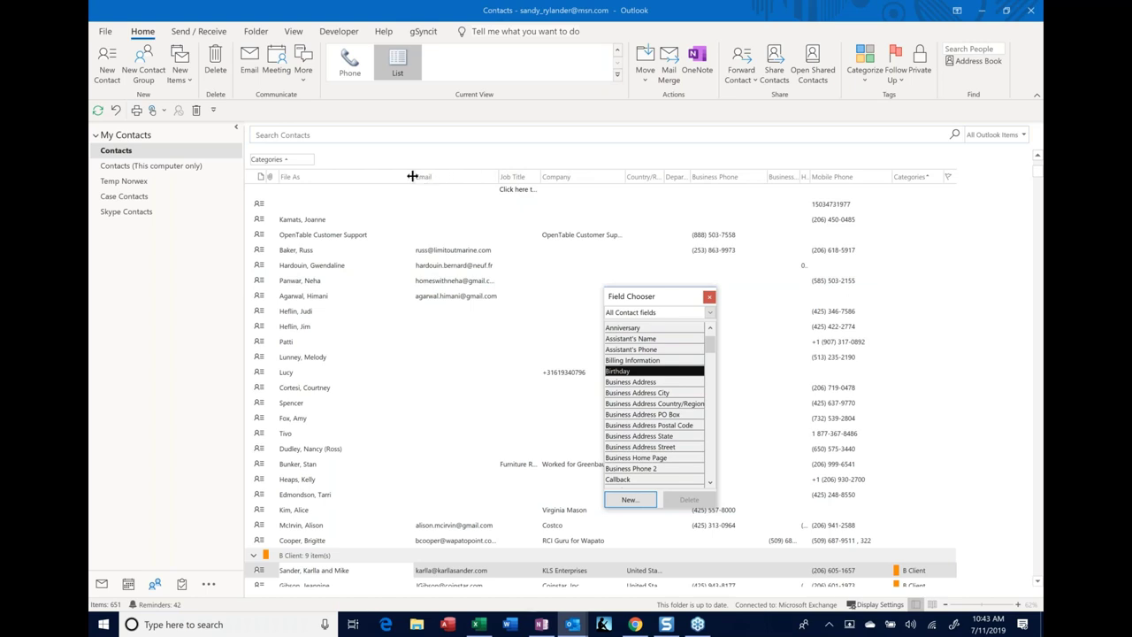
- Narrow the File As column in the contact list, and close the Field Chooser
left_click_drag(412, 176, 370, 190)
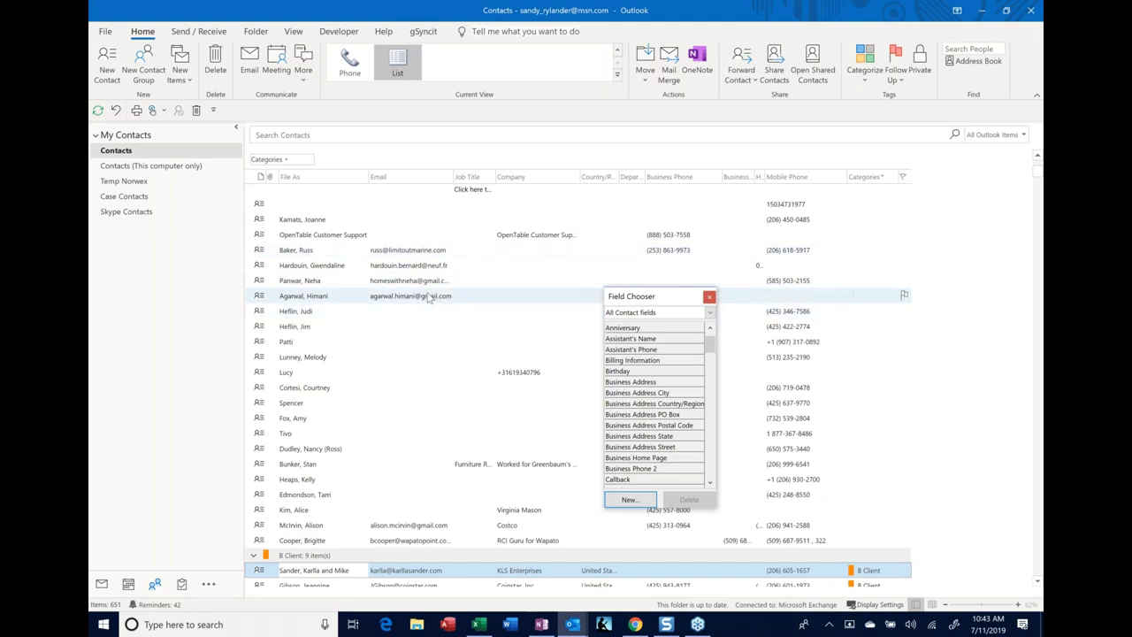
left_click(710, 297)
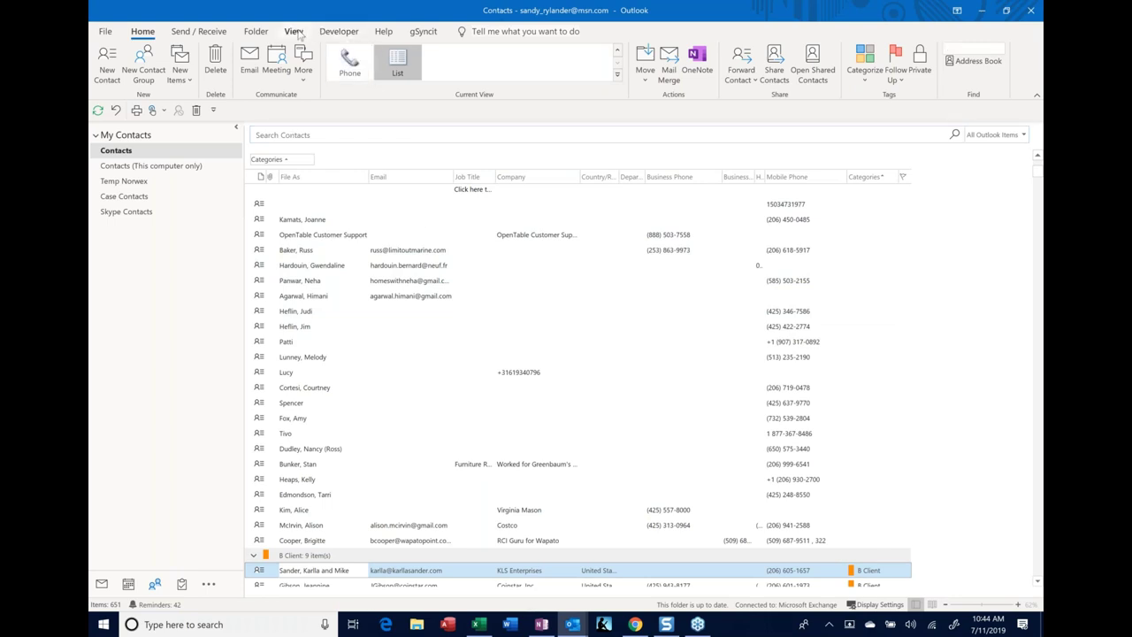
- Open the manager for all Contacts views, and review the current view's advanced settings without changing them
left_click(294, 33)
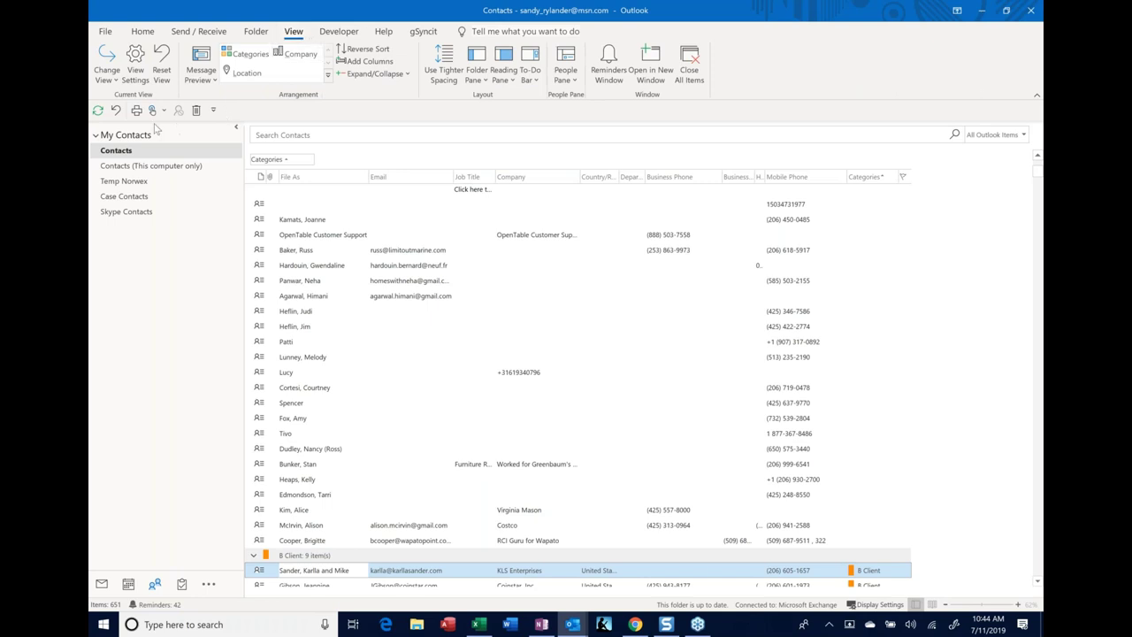
left_click(108, 78)
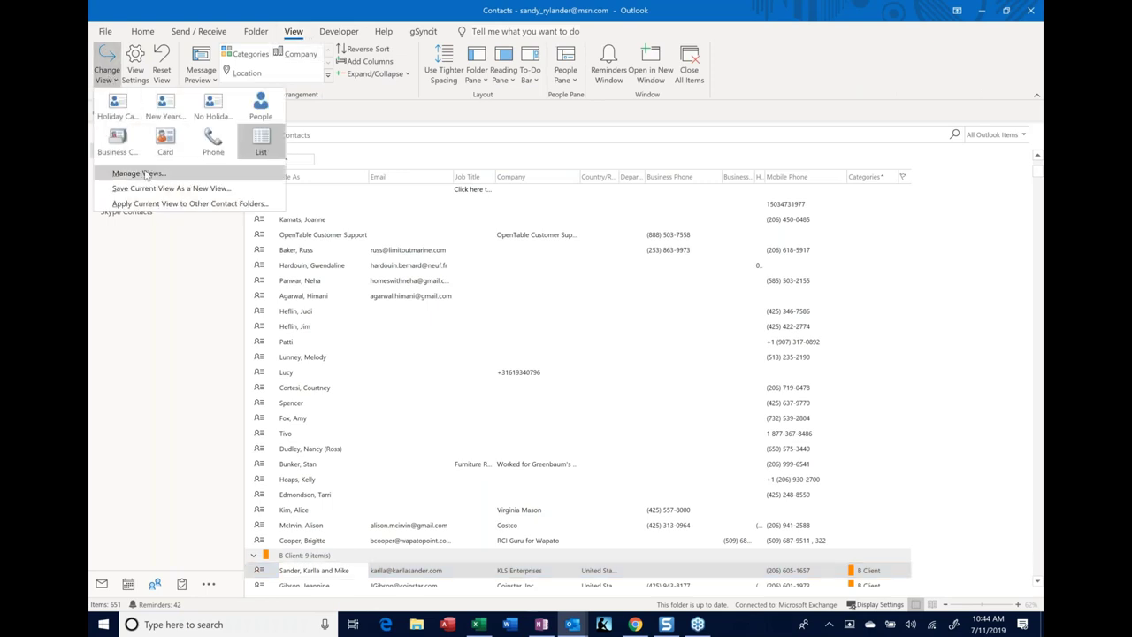
left_click(139, 174)
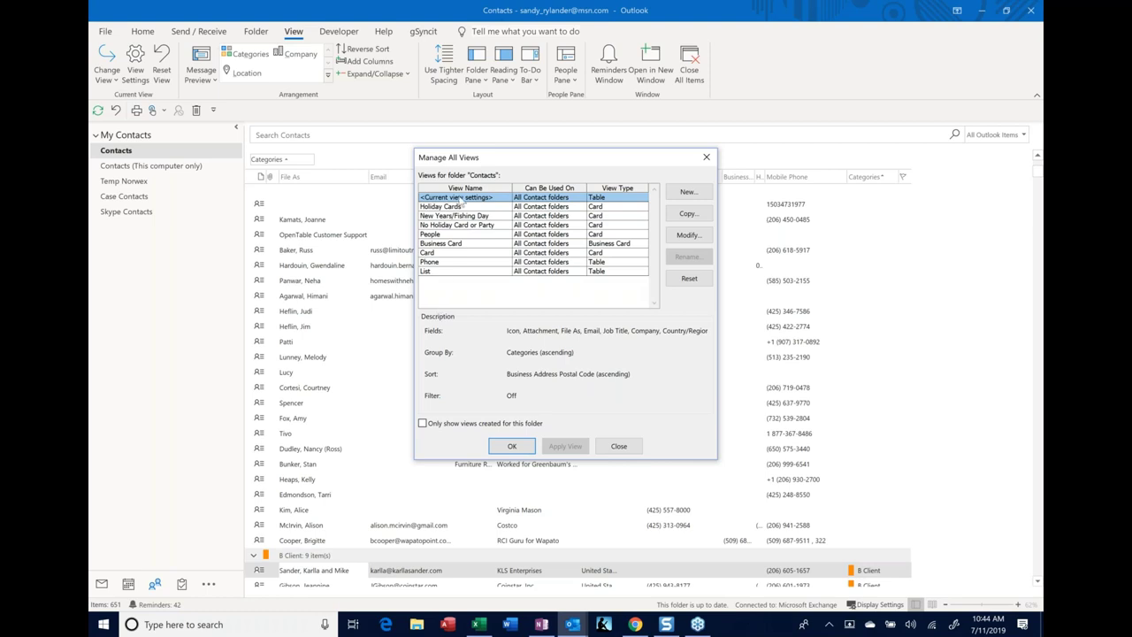
left_click(688, 235)
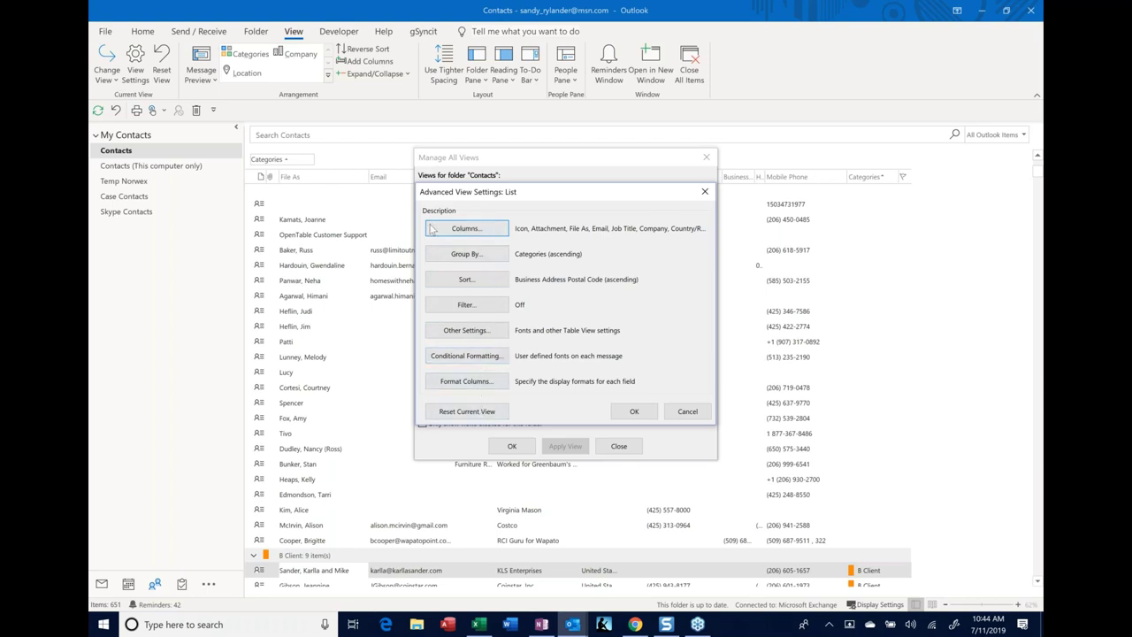
left_click(637, 412)
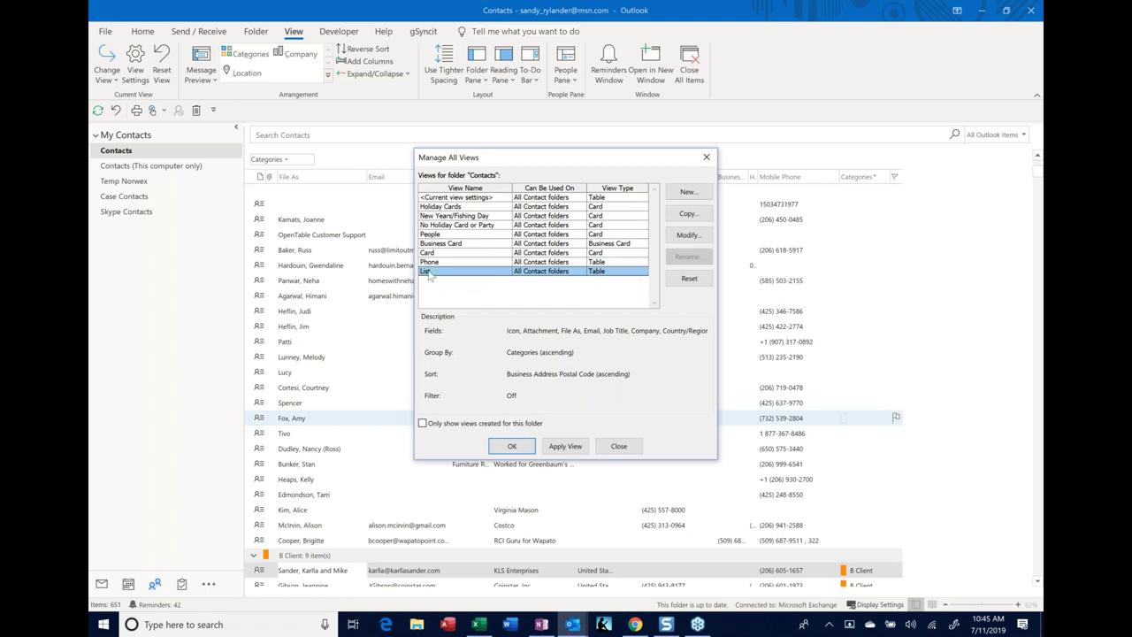
- Start a copy of the List view for this folder, visible to everyone, then cancel it and close the view manager
left_click(688, 213)
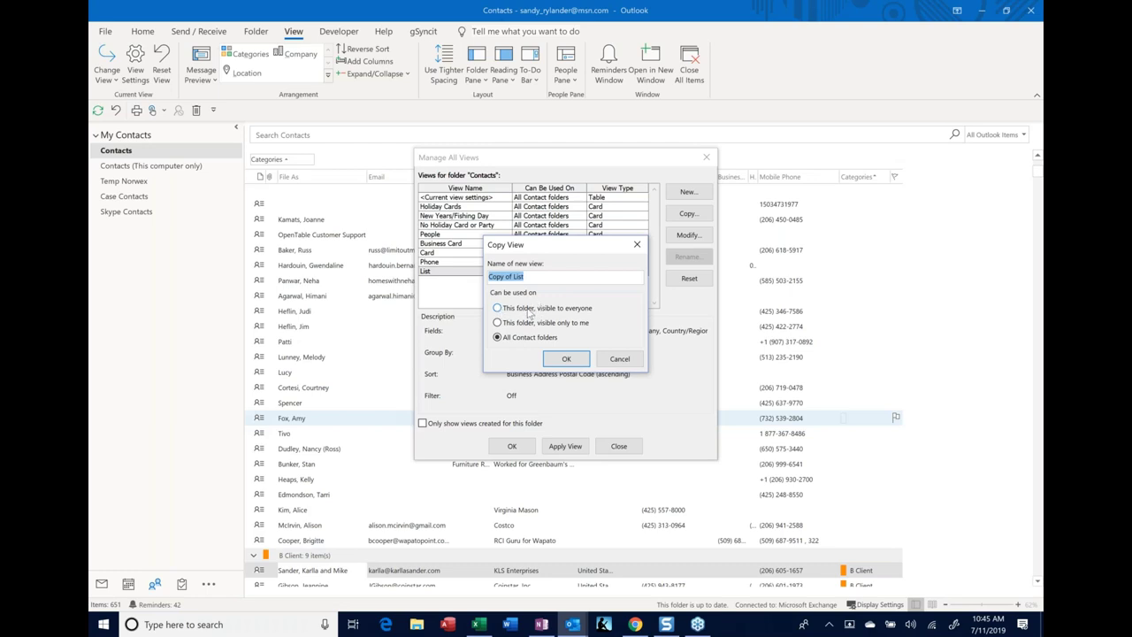
left_click(497, 308)
left_click(617, 359)
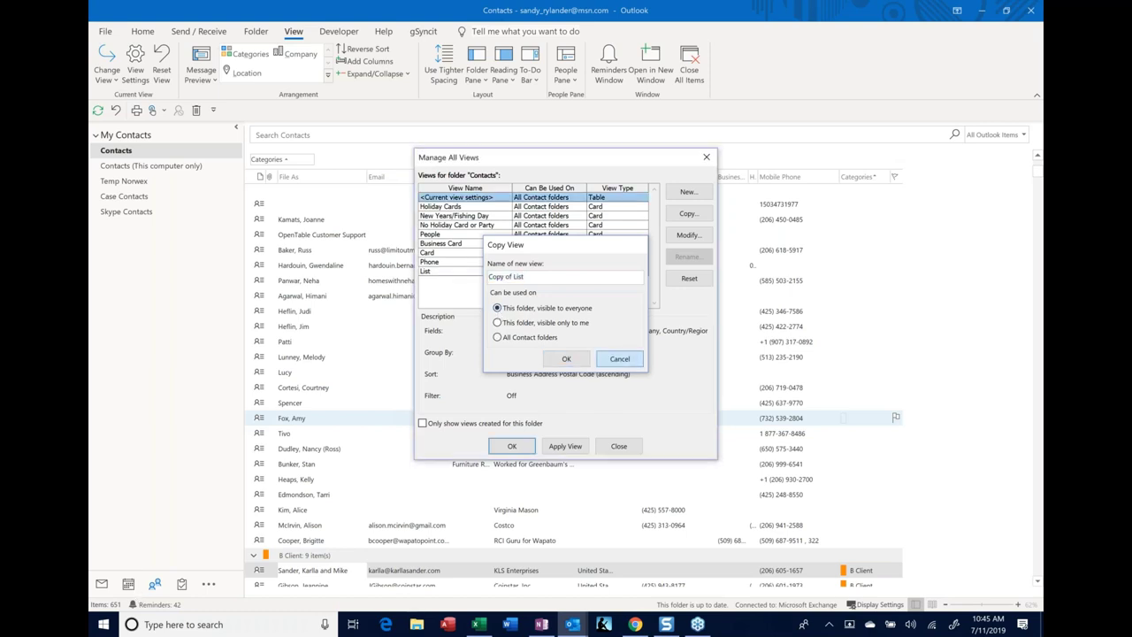
left_click(607, 448)
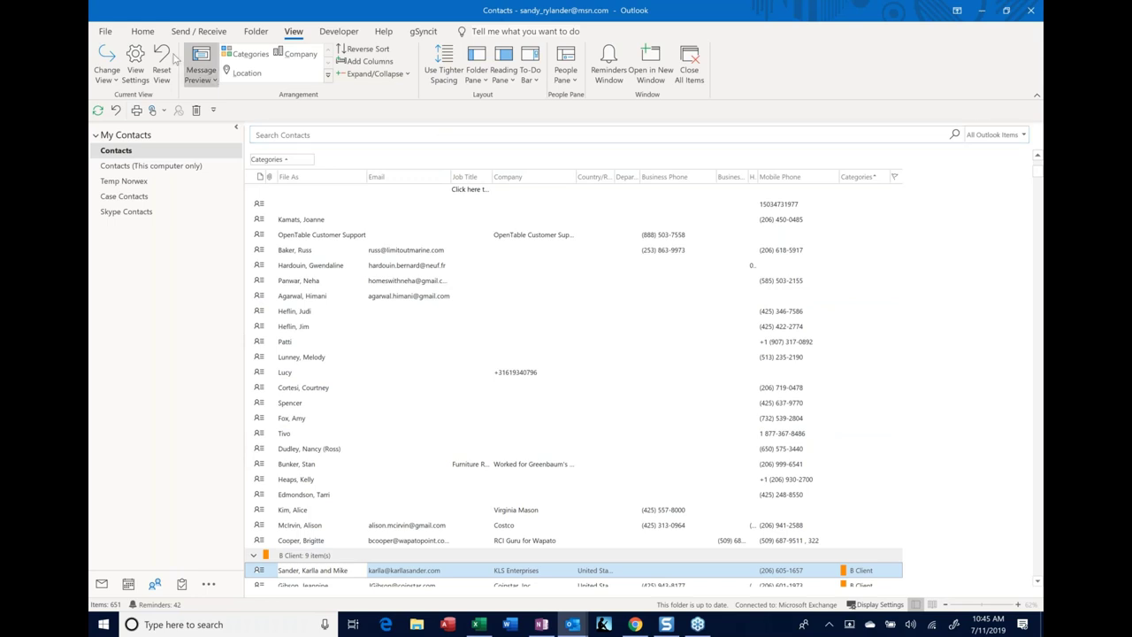
- Switch the Contacts folder to the Card view
left_click(140, 34)
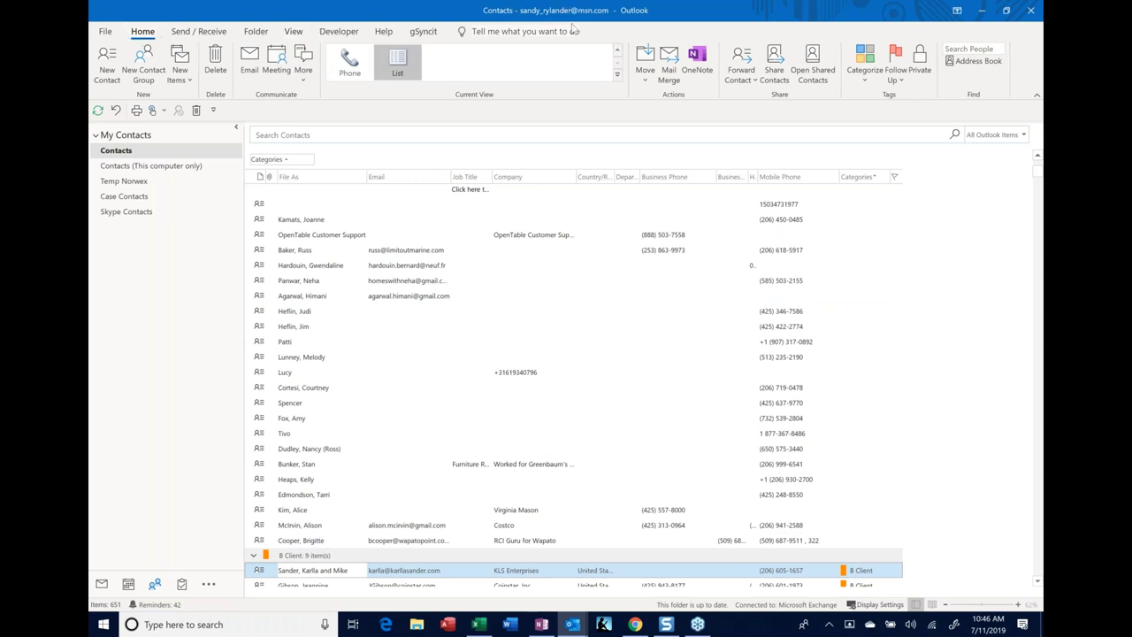
left_click(619, 54)
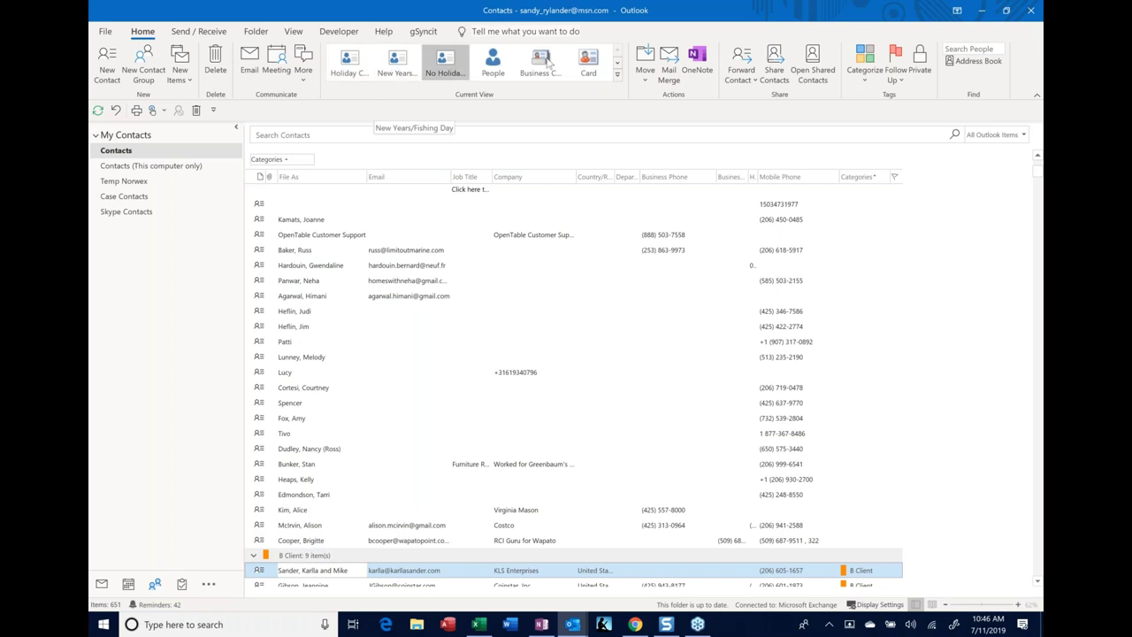
left_click(588, 62)
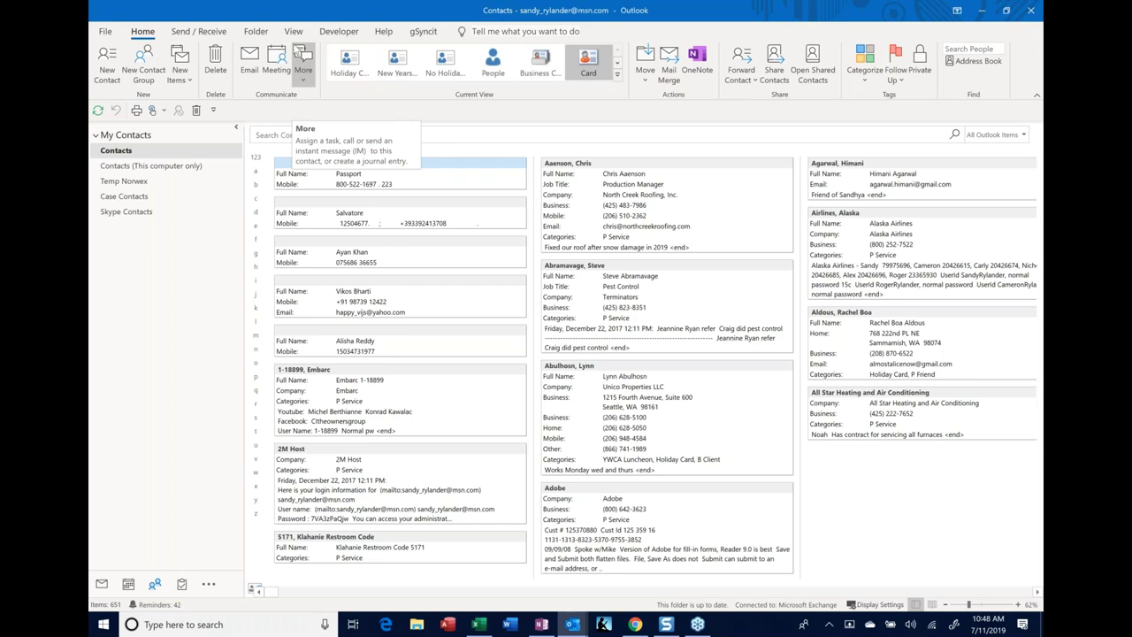
- Open a sharing invitation for the Contacts folder, and close it without sending
right_click(152, 153)
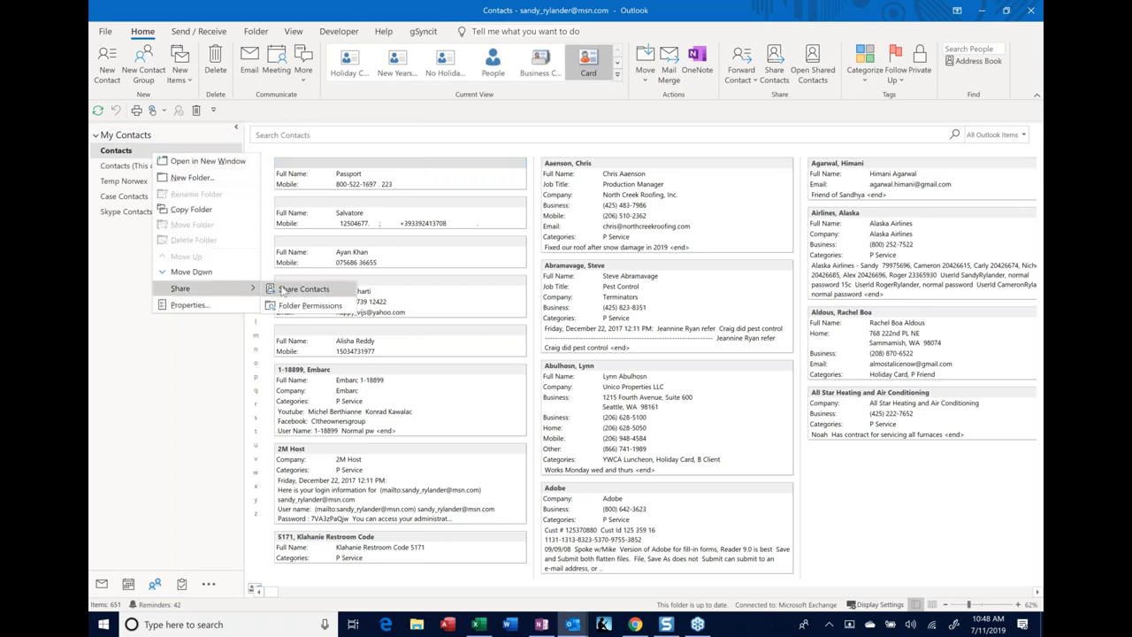
key("Escape")
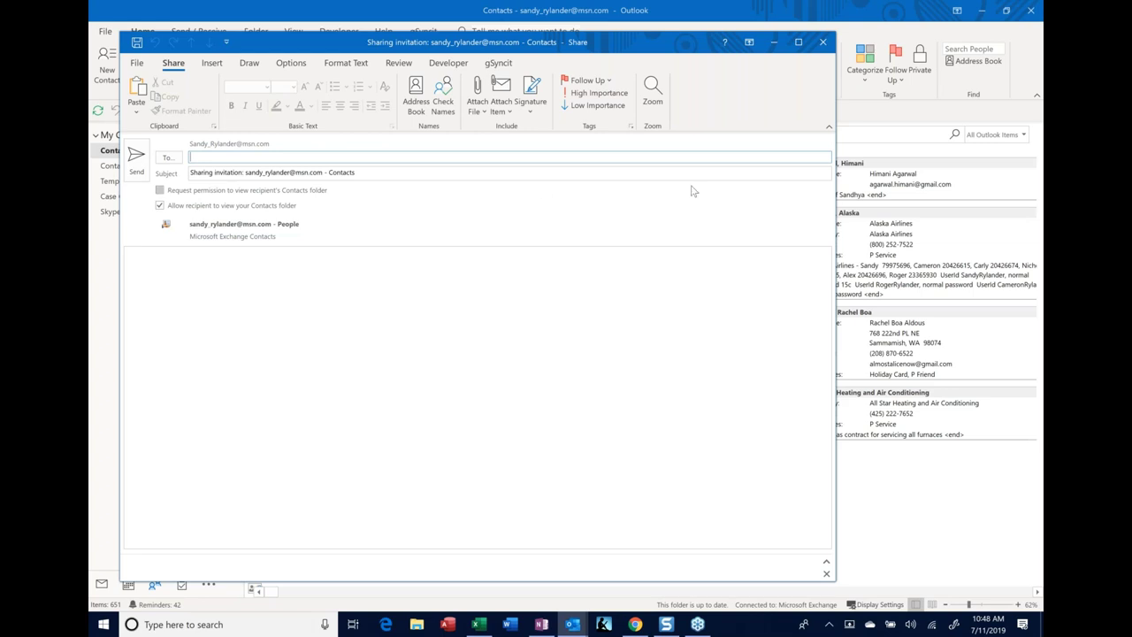
left_click(822, 41)
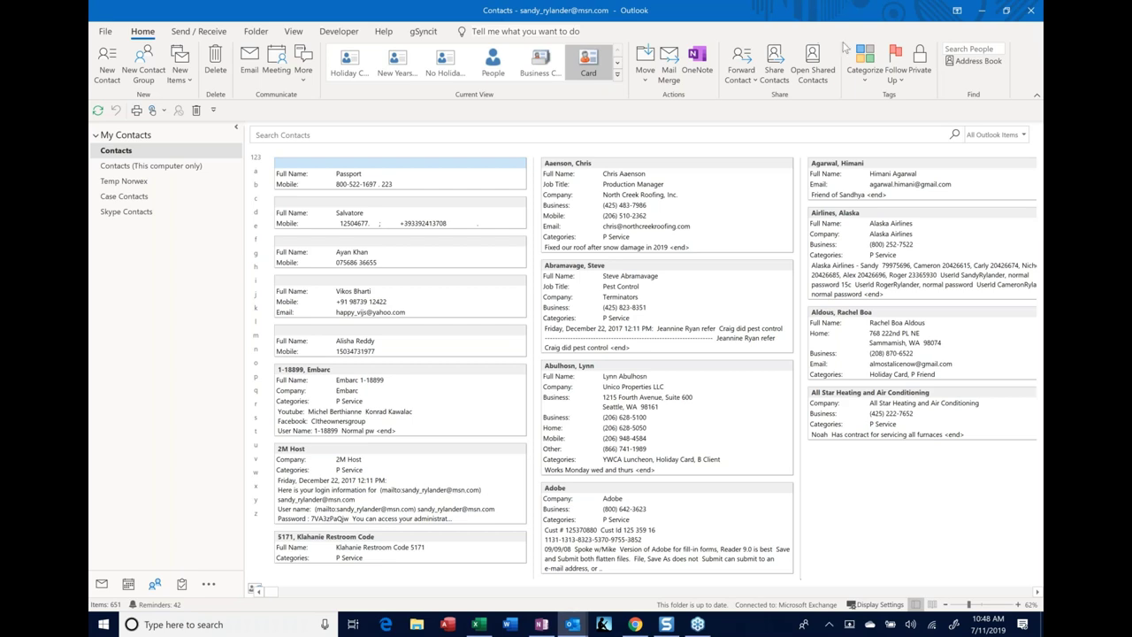
- Select seven consecutive contact cards starting at the top of the second column, and view the Forward Contact format options
left_click(650, 166)
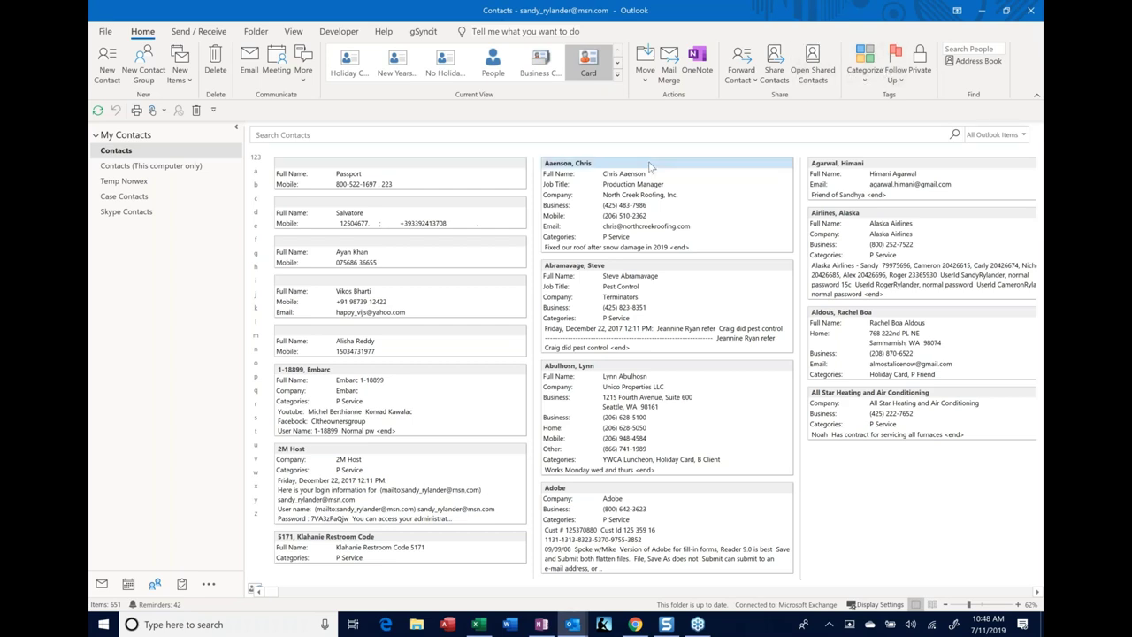
left_click(893, 316, "shift")
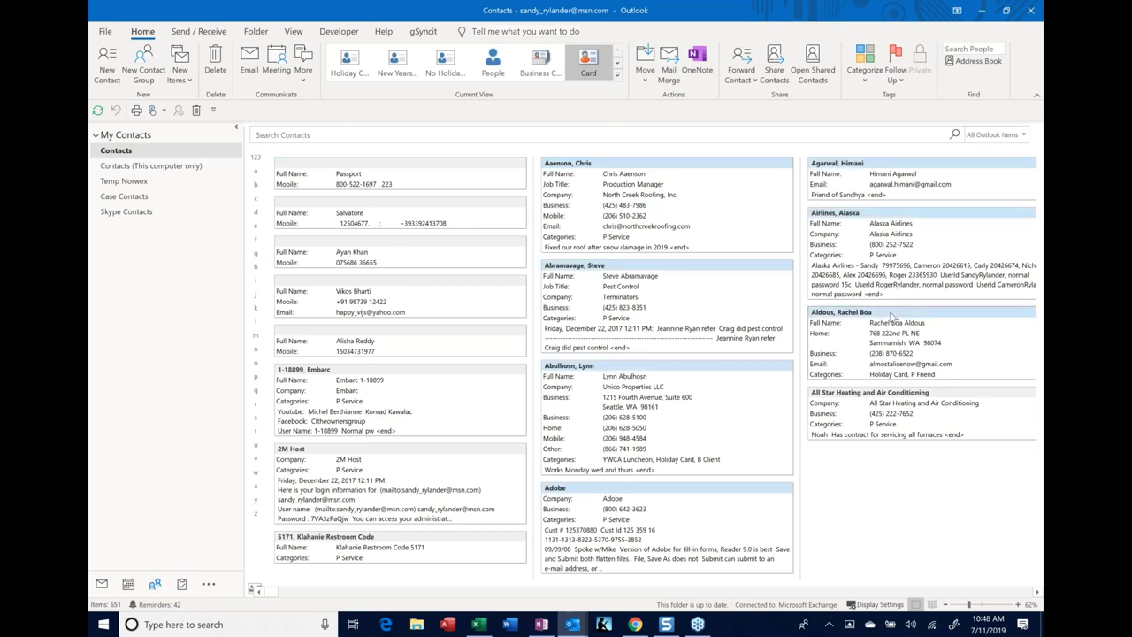
left_click(748, 66)
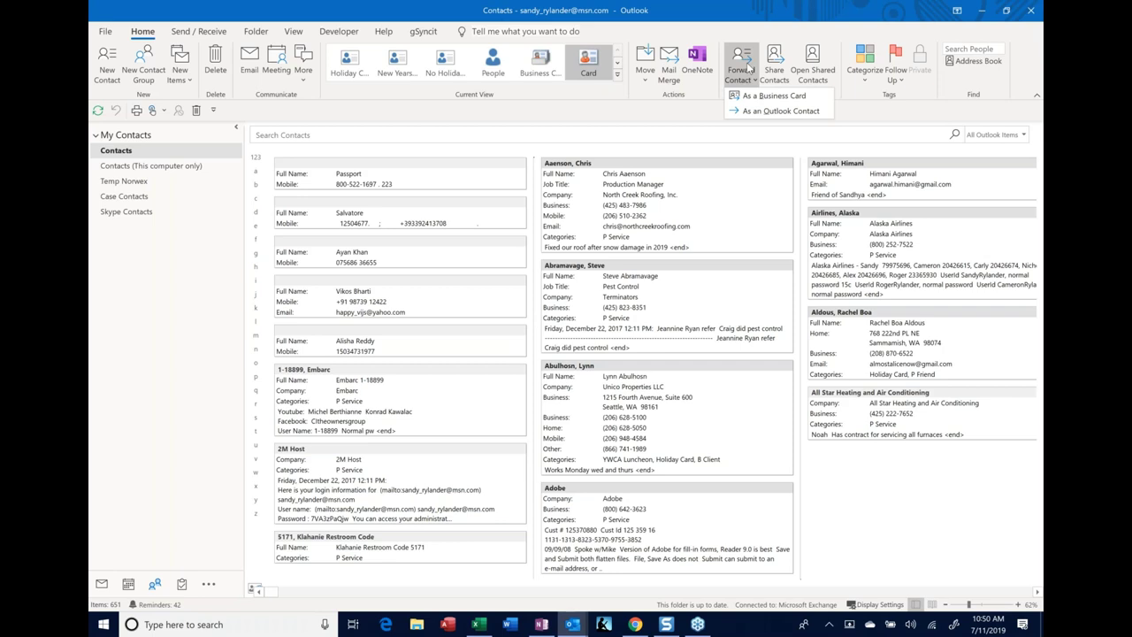
left_click(617, 81)
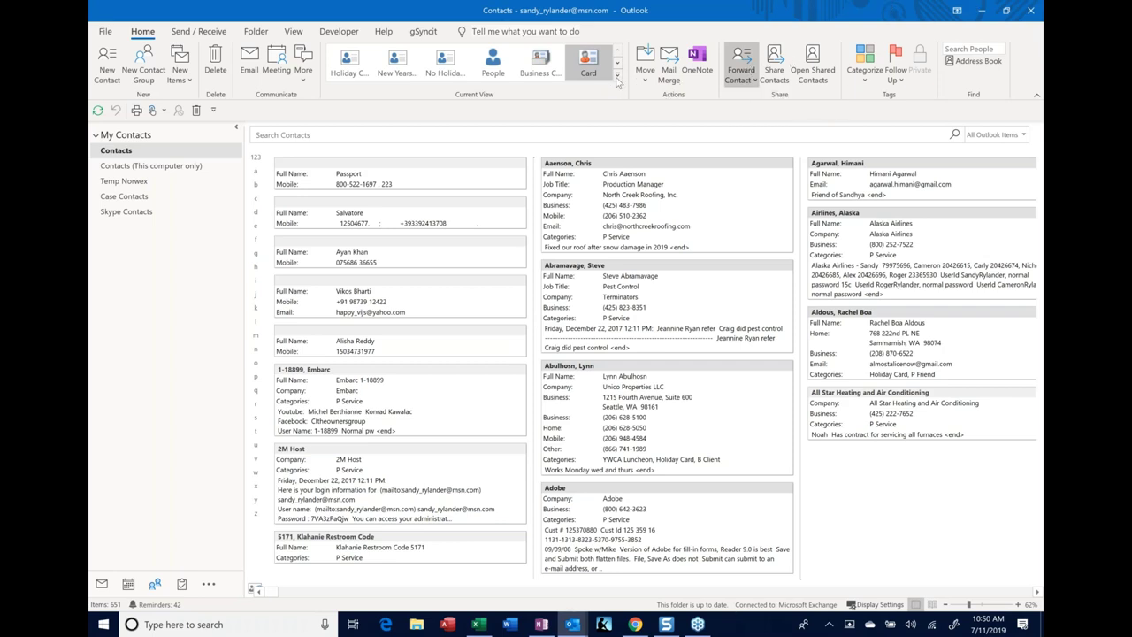
- Switch the contacts back to the List view, and collapse all of its category groups
left_click(616, 78)
left_click(444, 98)
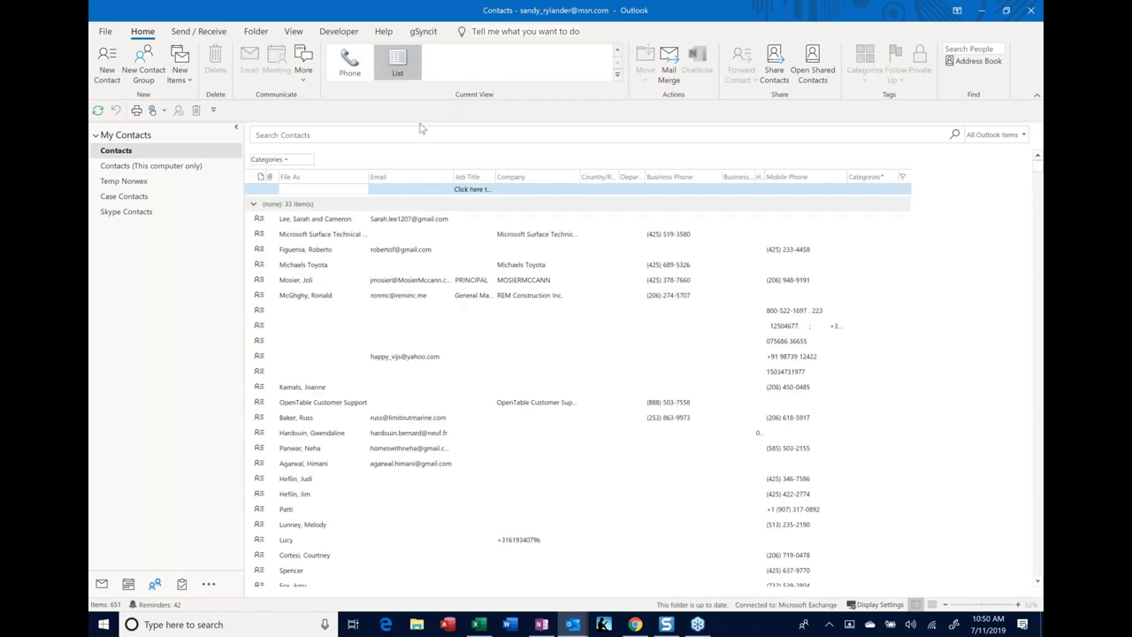
left_click(350, 204)
right_click(350, 204)
left_click(389, 209)
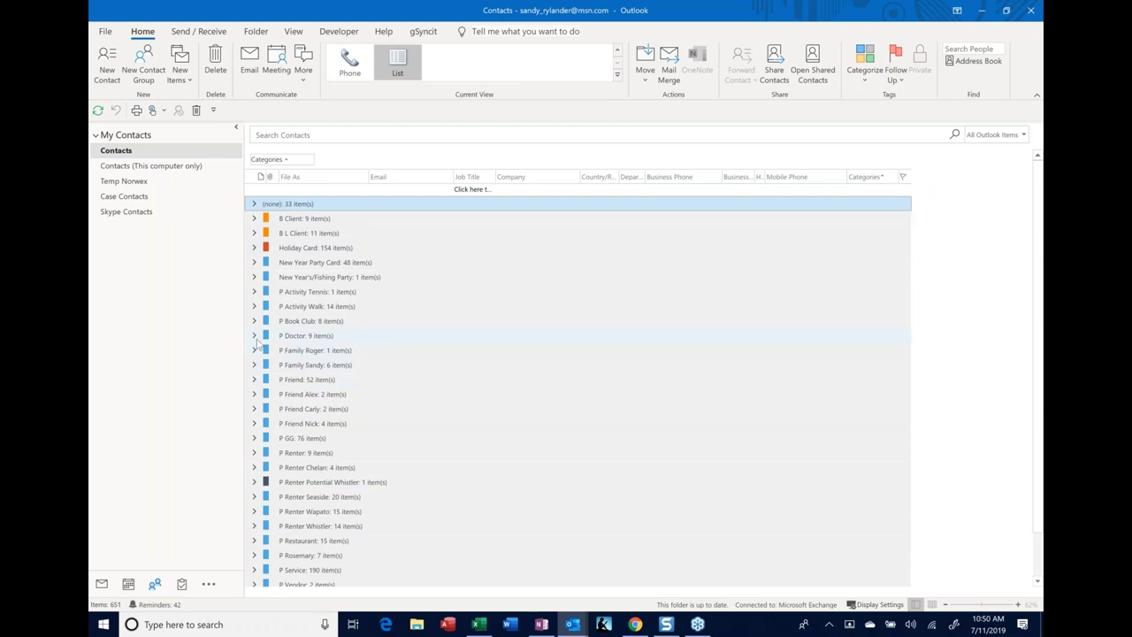
- Expand the P Activity Tennis group briefly and collapse it again, then expand the B Client group
left_click(253, 293)
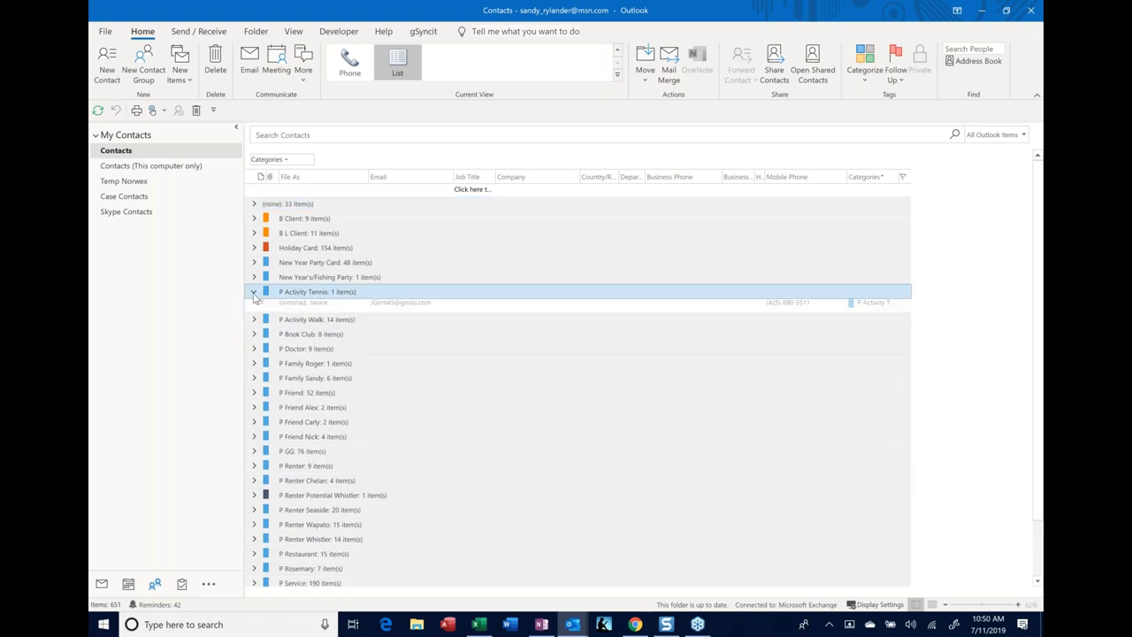
left_click(254, 292)
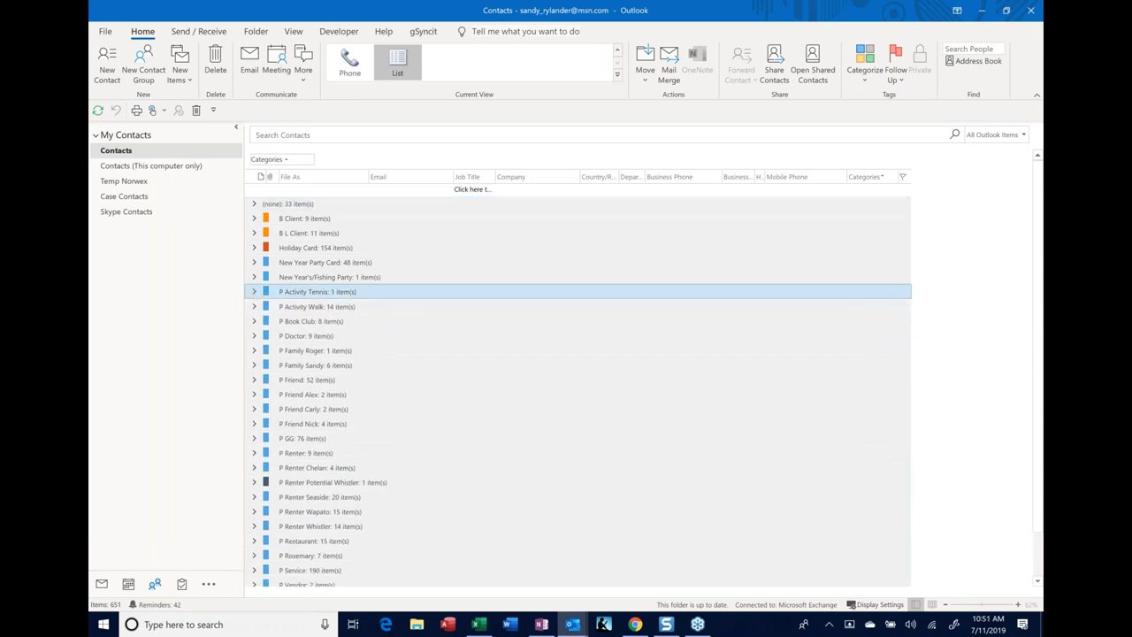
left_click(254, 220)
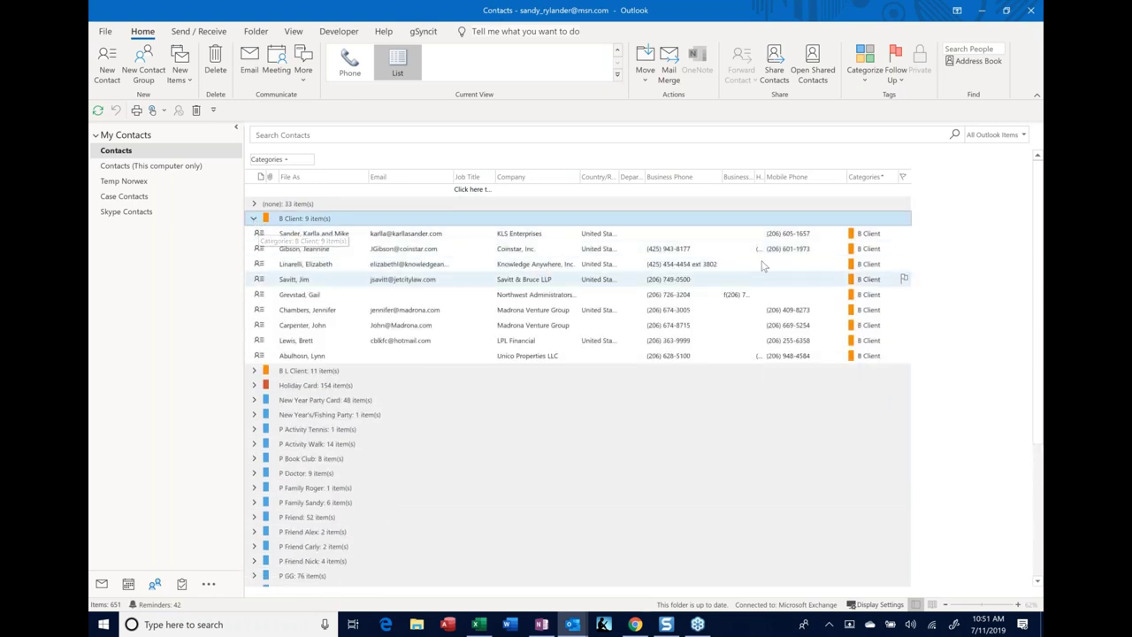
- Collapse the B Client group, then search the contacts for "p friend", look through the results and clear the search
key("Left")
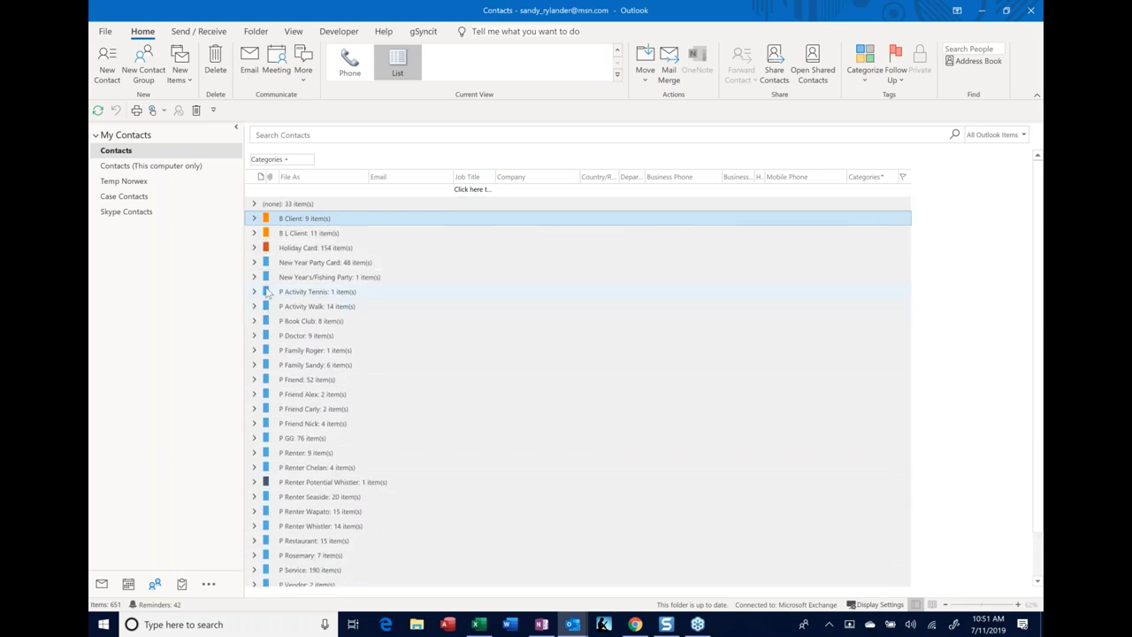
left_click(314, 134)
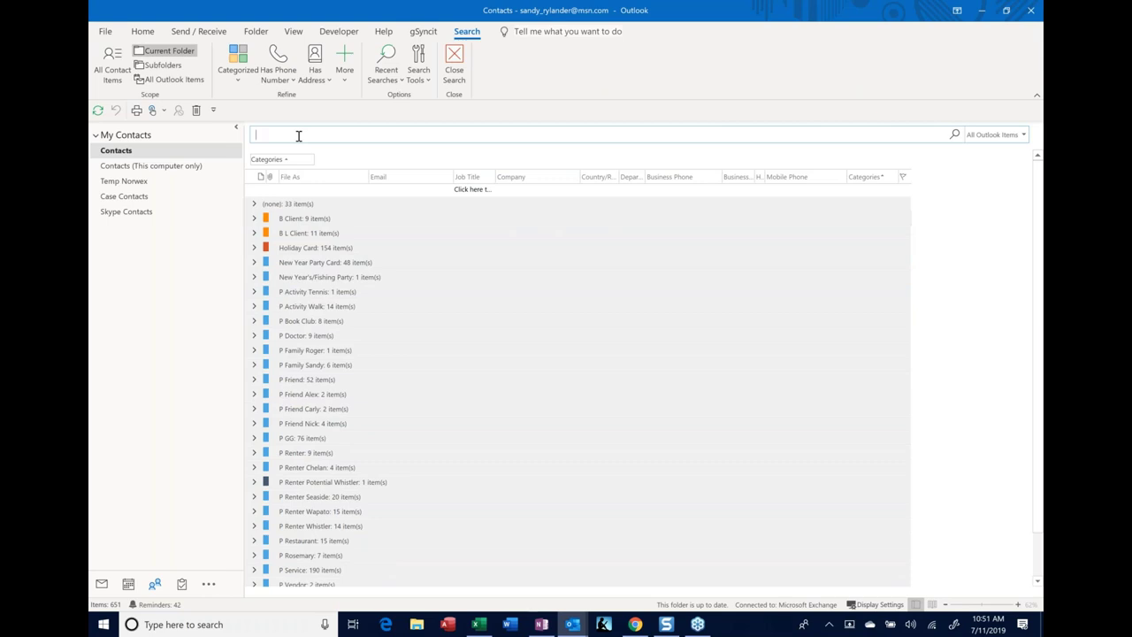
type("p friend")
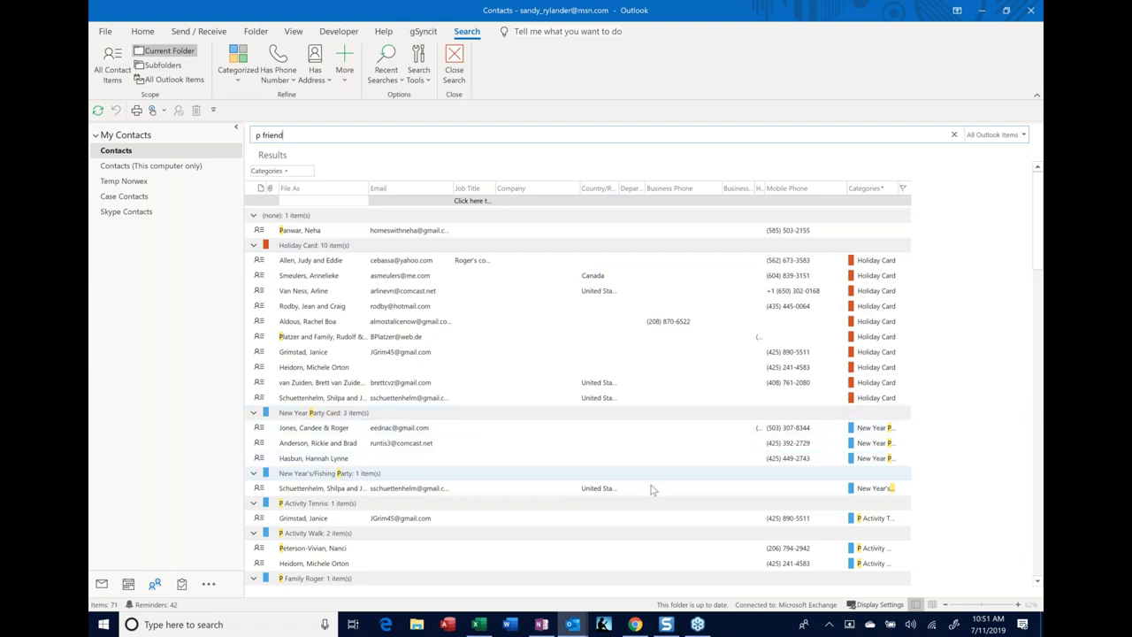
scroll(652, 489, "down", 7)
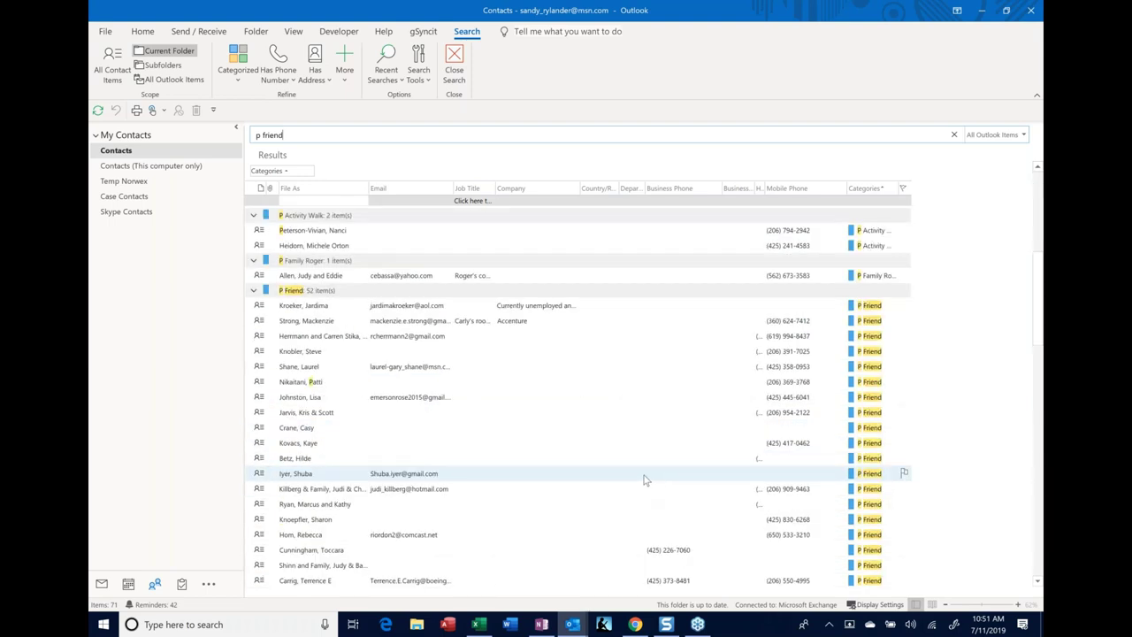
scroll(646, 480, "down", 17)
scroll(641, 469, "up", 20)
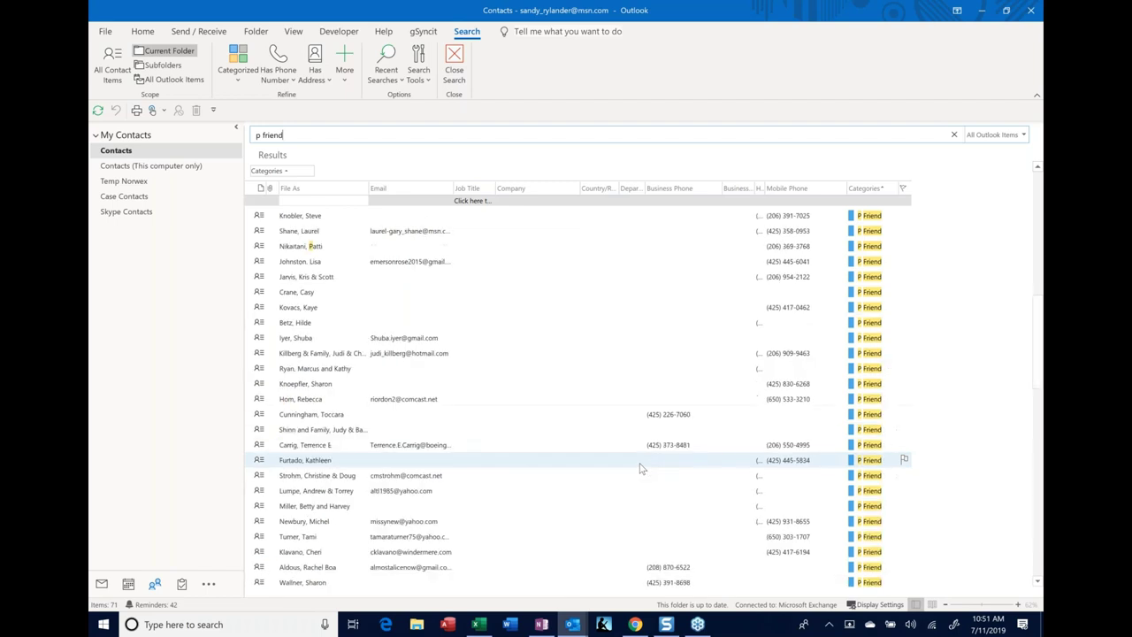
scroll(641, 468, "up", 3)
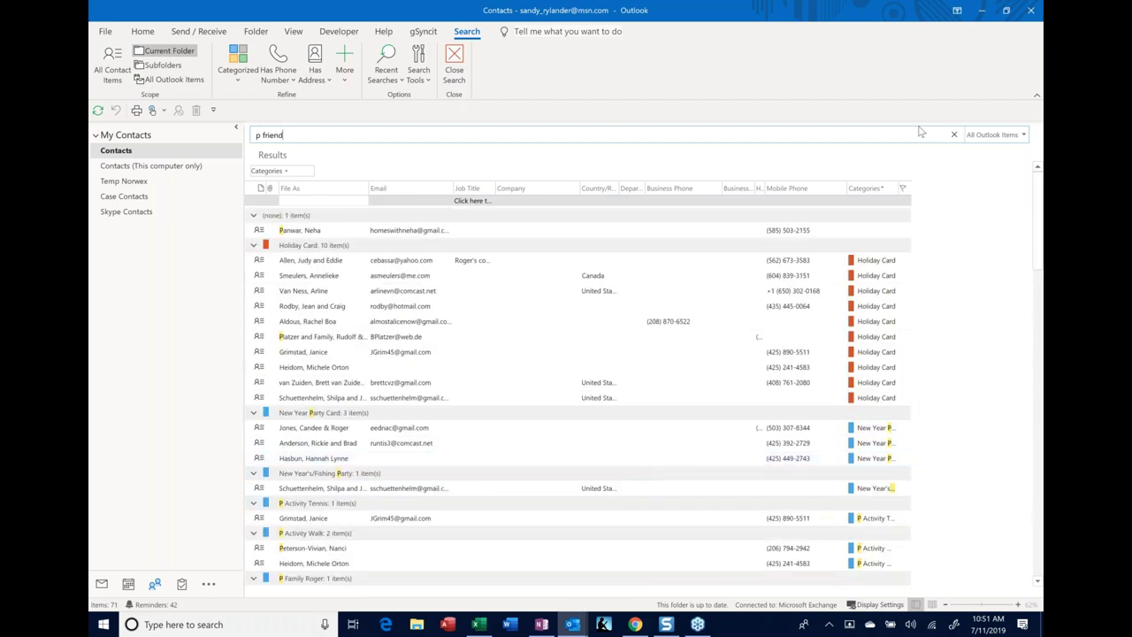
left_click(954, 135)
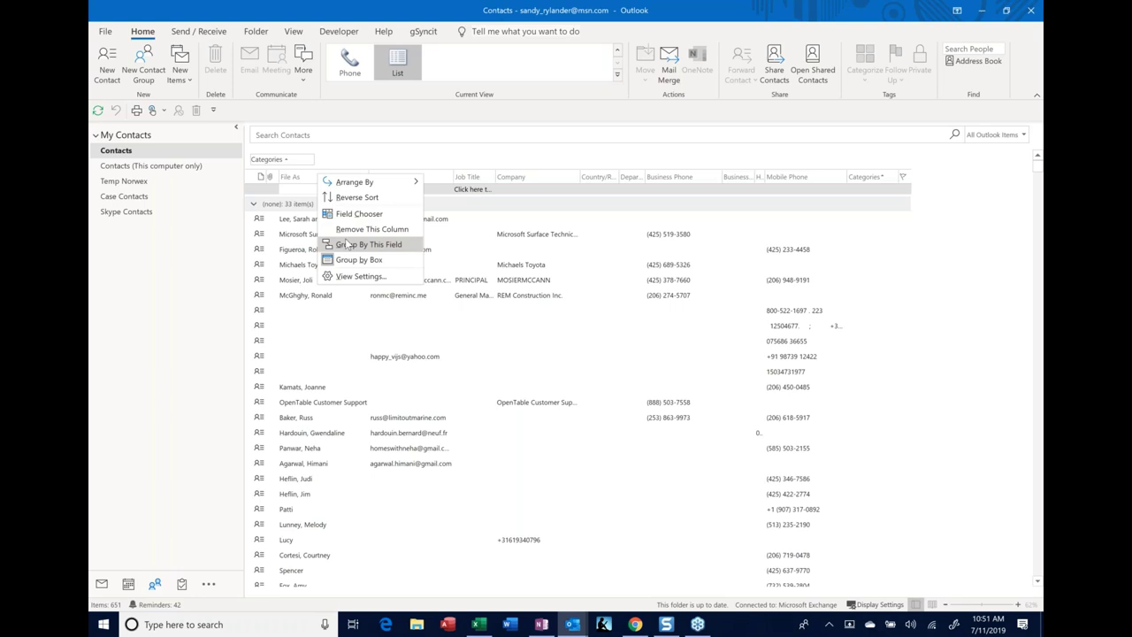
key("Escape")
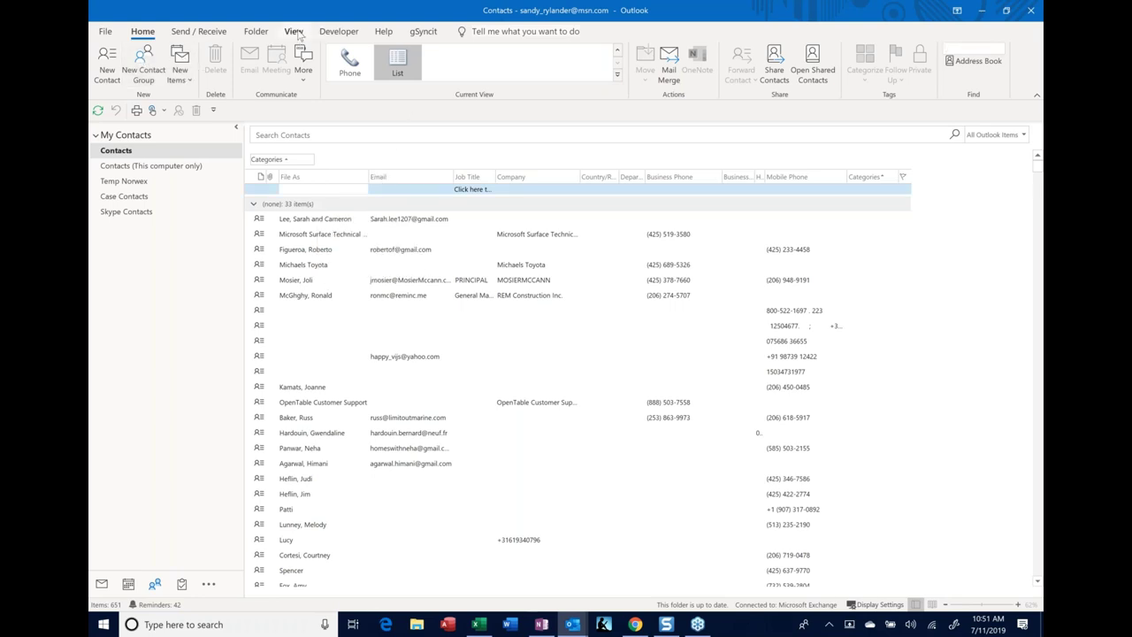
- Open the management list of all views for the Contacts folder and view the Holiday Cards view's description
left_click(294, 32)
left_click(107, 71)
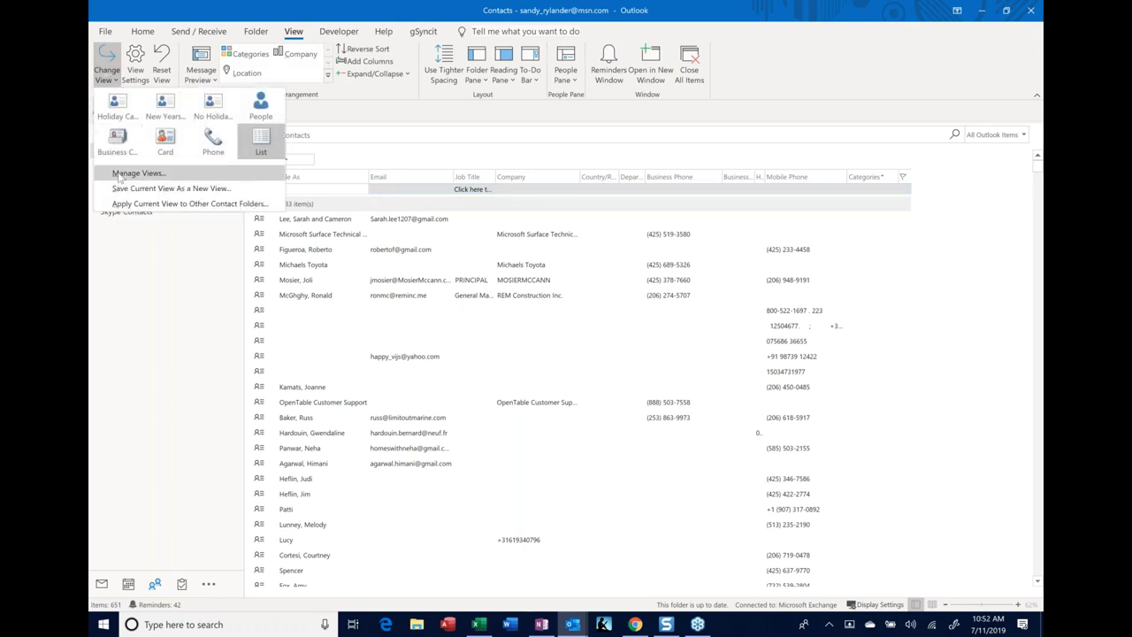
left_click(133, 173)
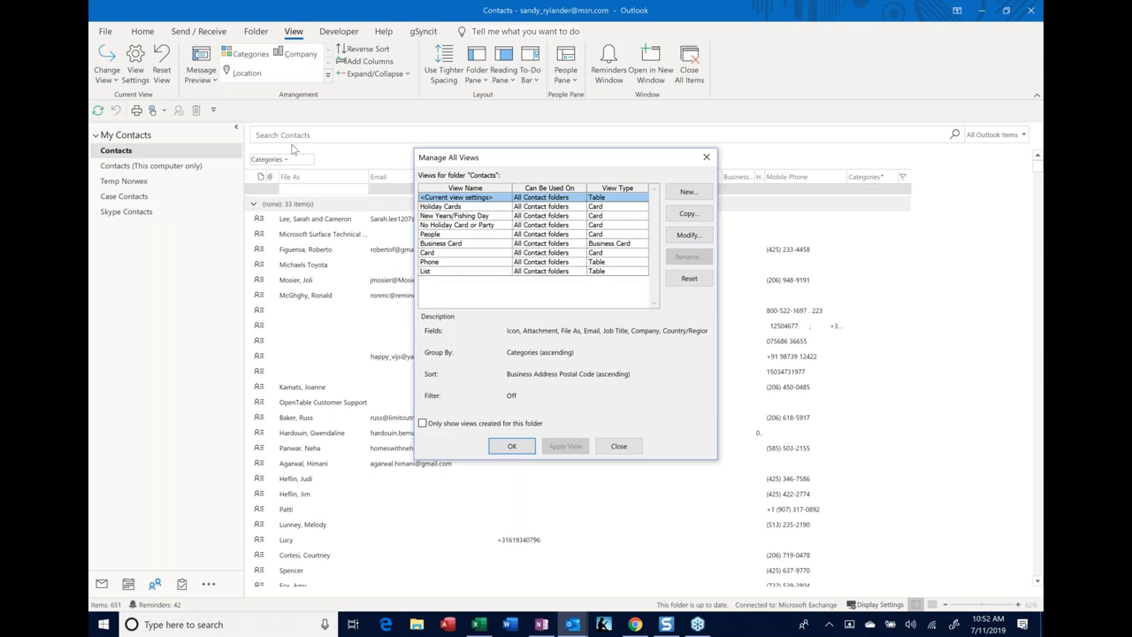
left_click(440, 206)
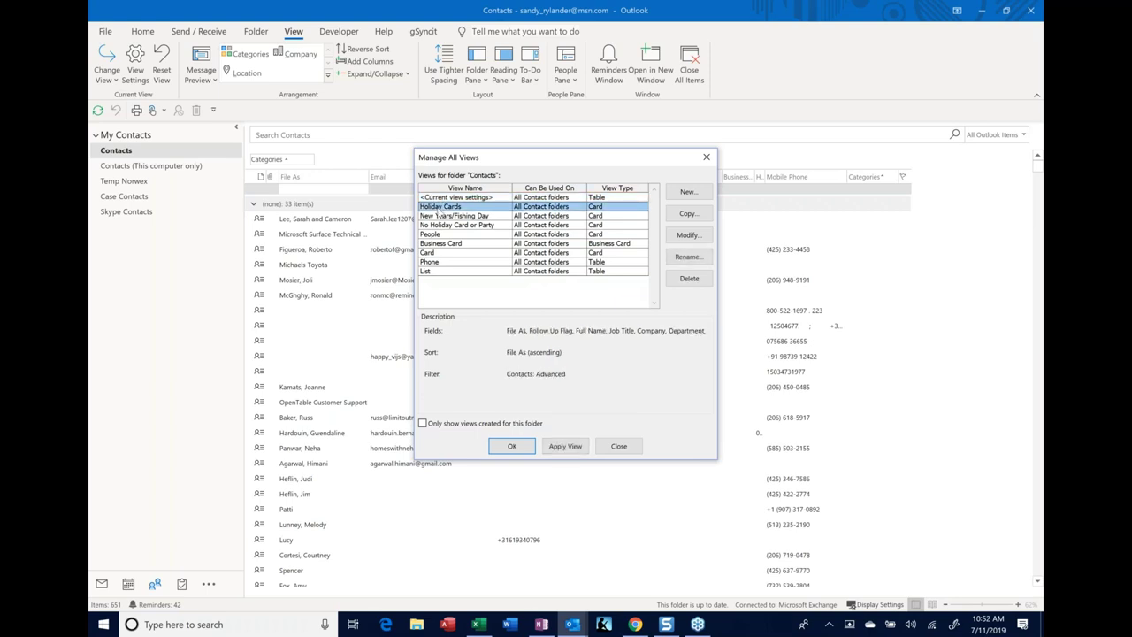
- Examine the advanced filter criteria of the New Years/Fishing Day view, and cancel out of its settings without changing them
left_click(441, 217)
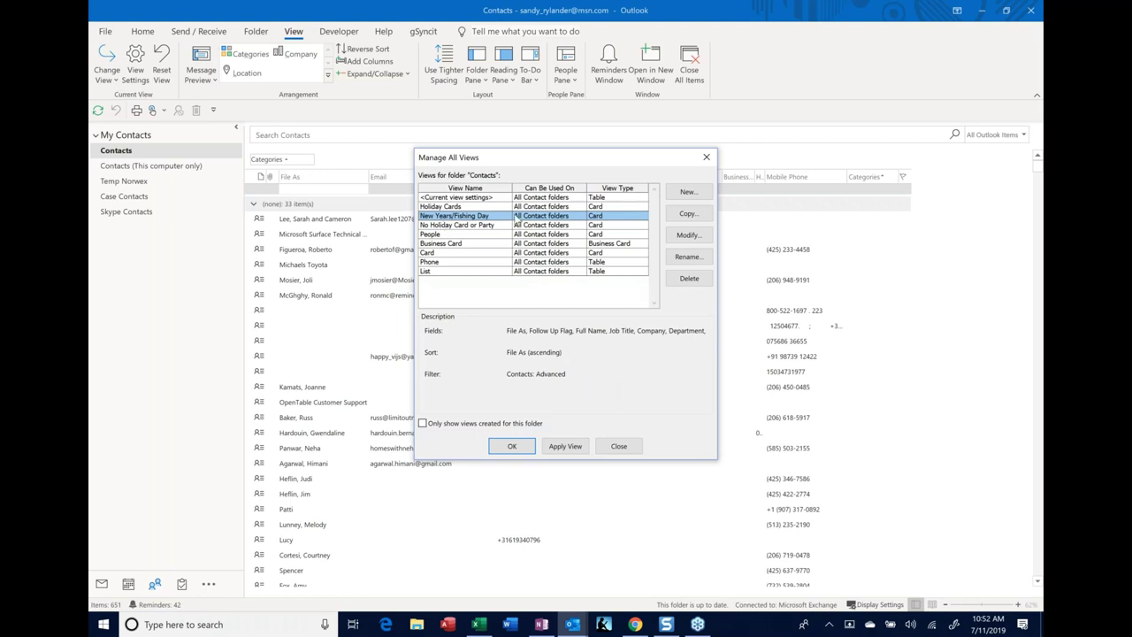
left_click(688, 236)
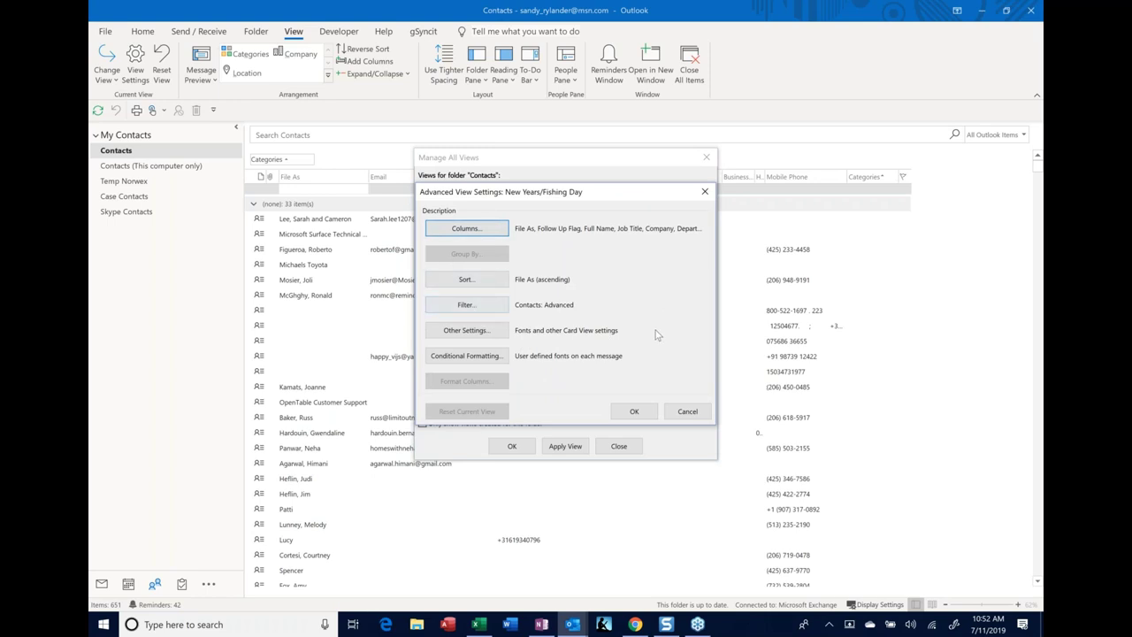
left_click(468, 309)
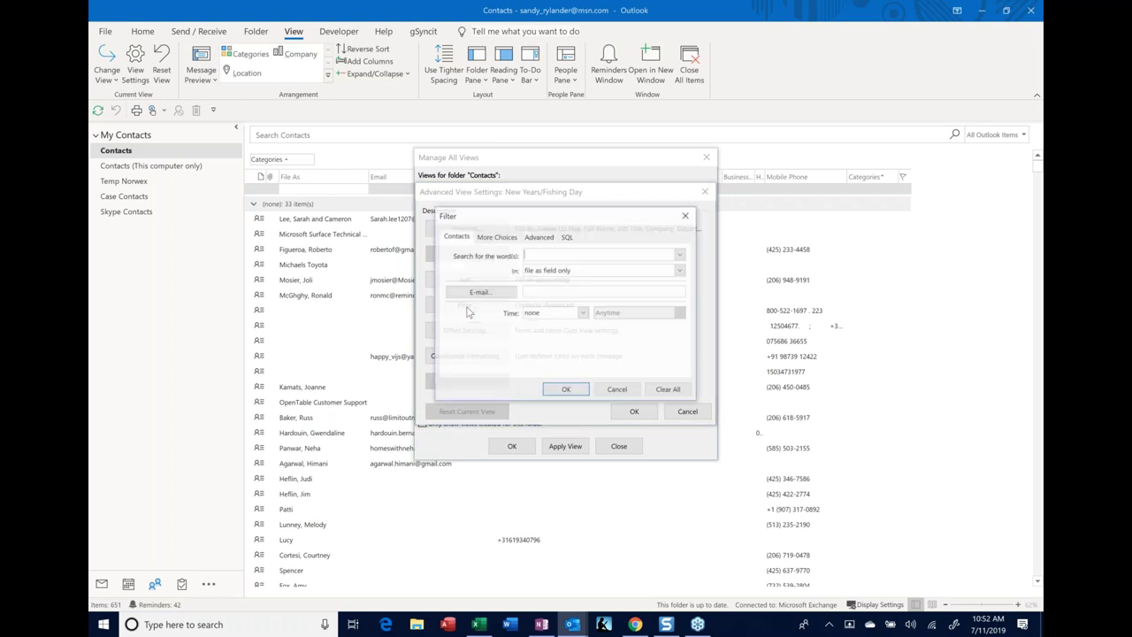
left_click(505, 240)
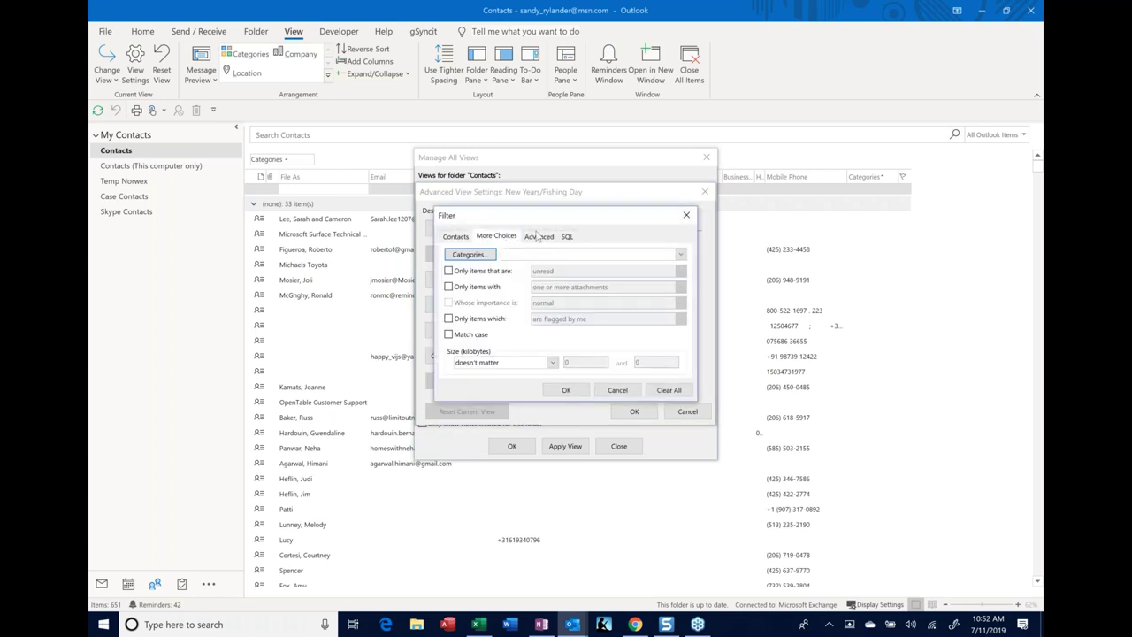
left_click(539, 237)
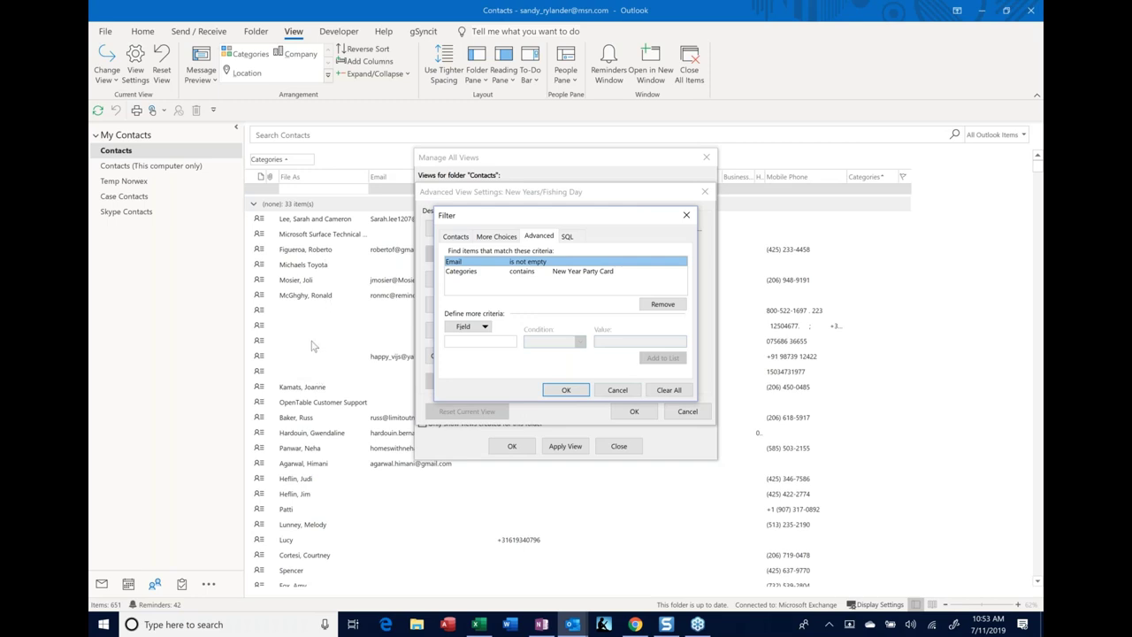
left_click(617, 390)
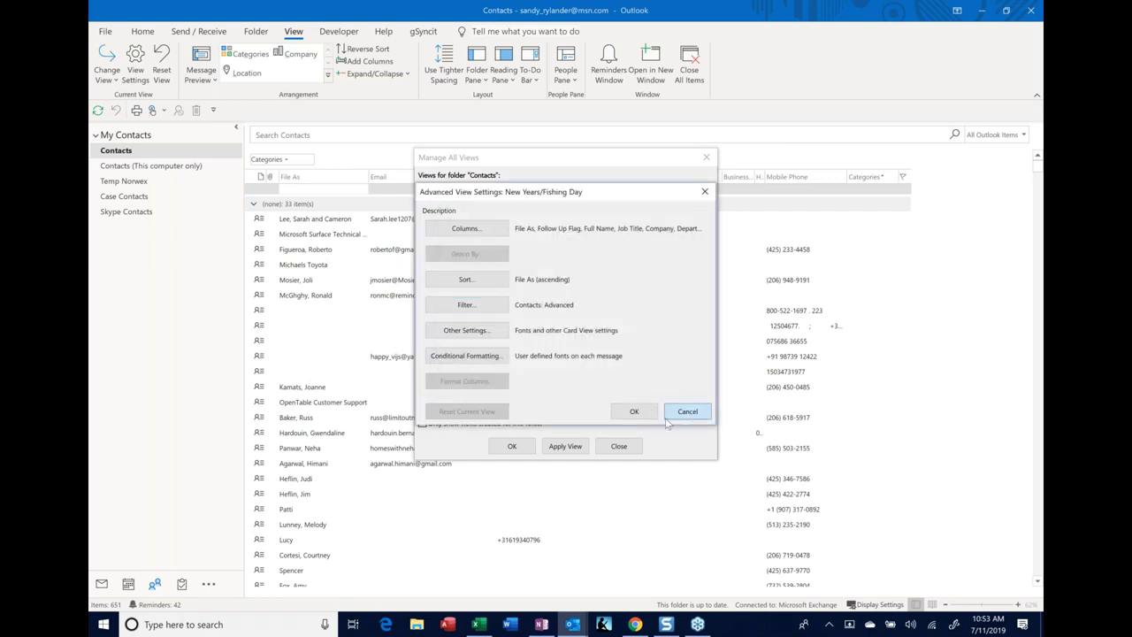
left_click(685, 412)
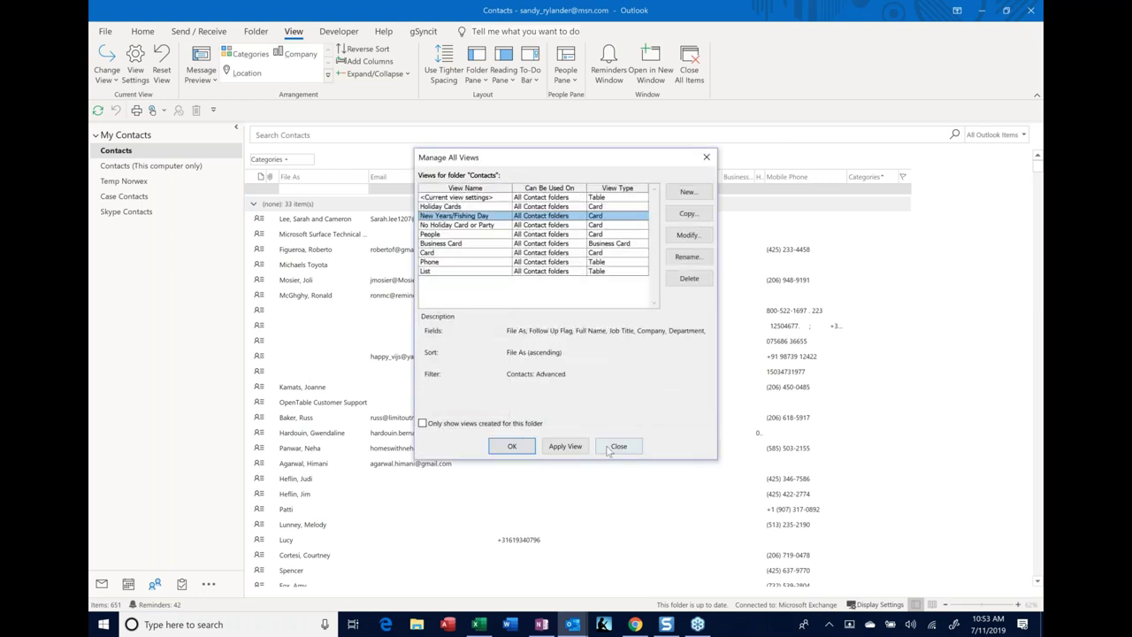
- Close the Manage All Views dialog and look over the arrangement options and the available contact views
left_click(618, 446)
left_click(328, 75)
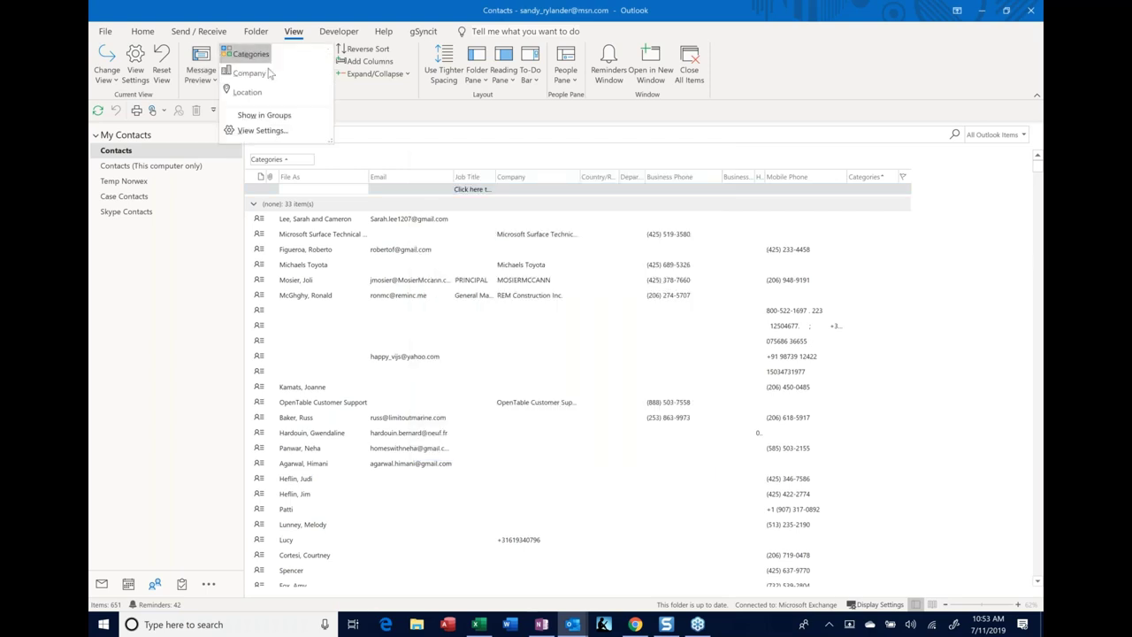
left_click(172, 39)
left_click(142, 32)
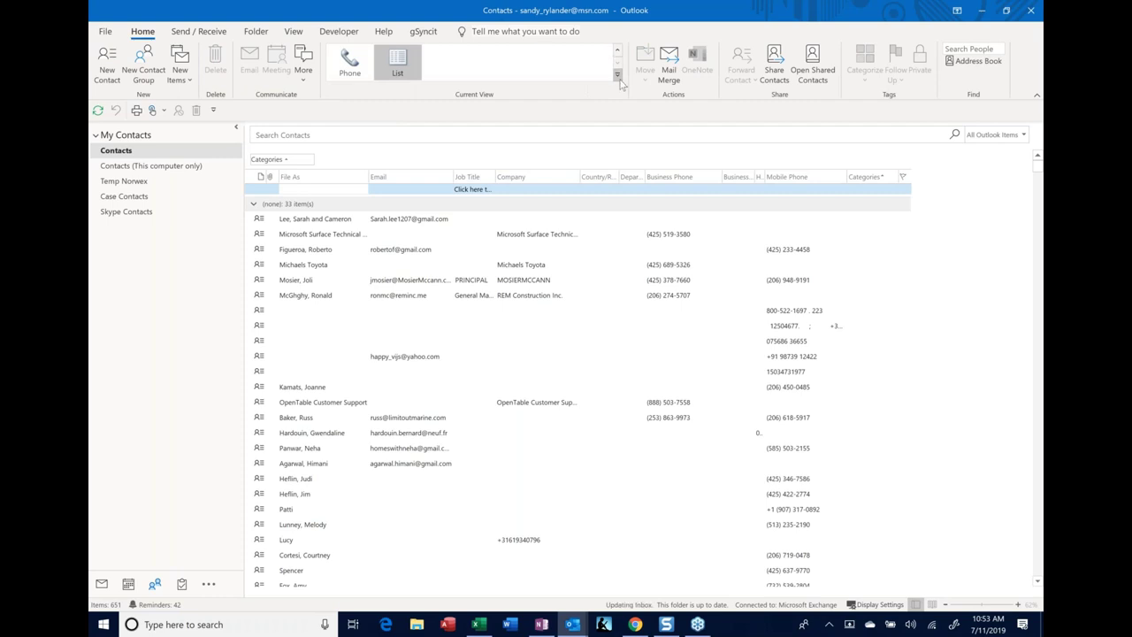
left_click(616, 74)
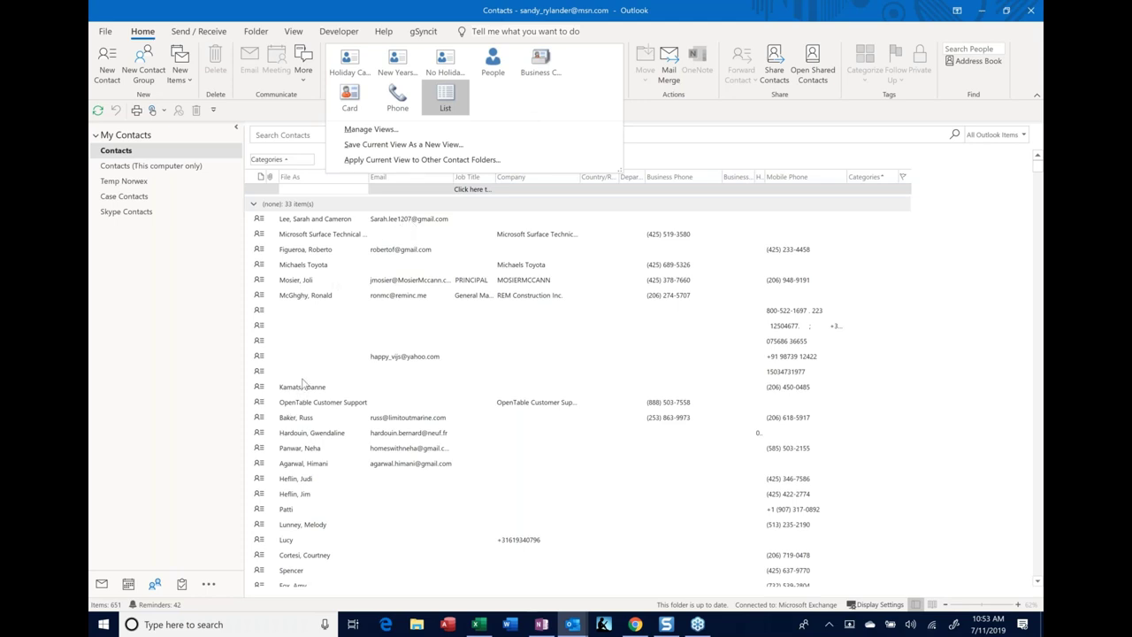
key("Escape")
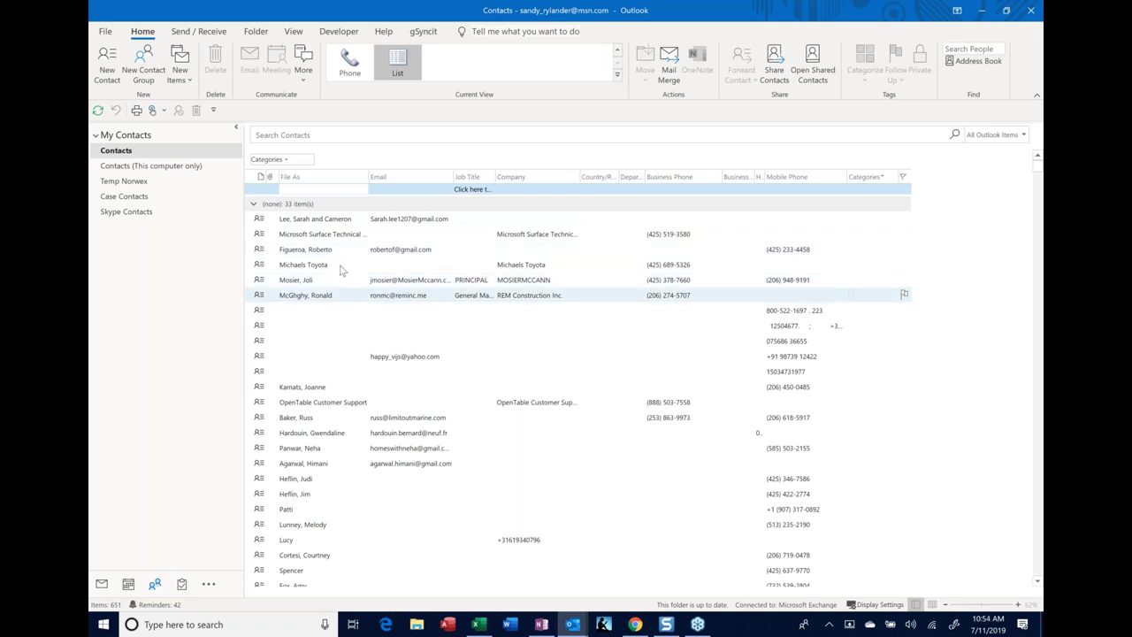
- Collapse the uncategorized contacts group and select all contacts in the B L Client category
left_click(292, 204)
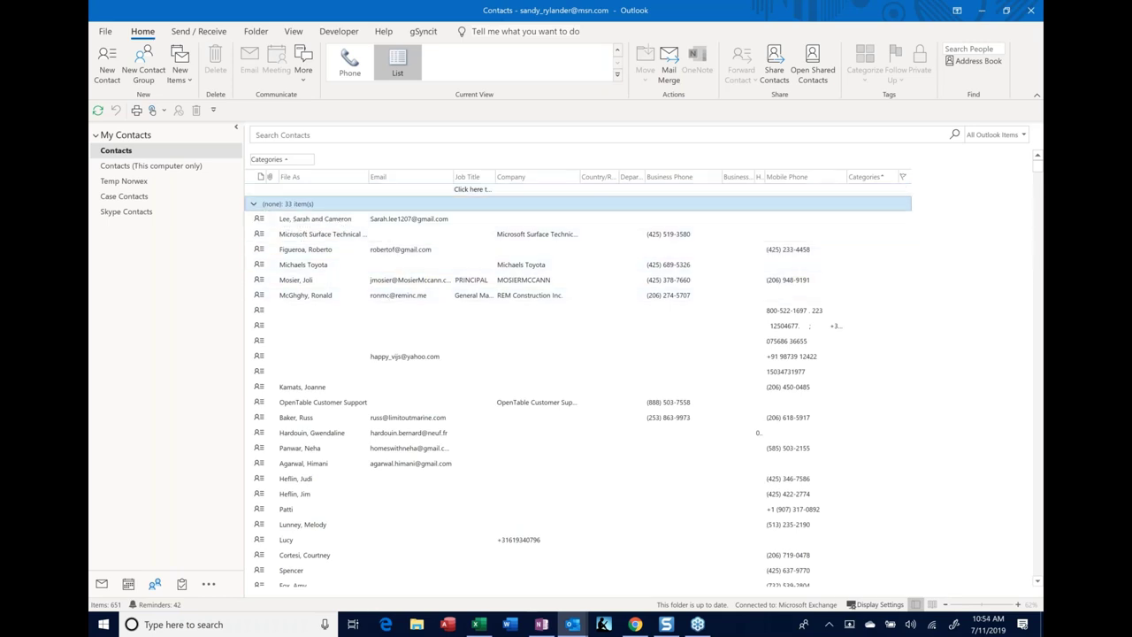
key("Left")
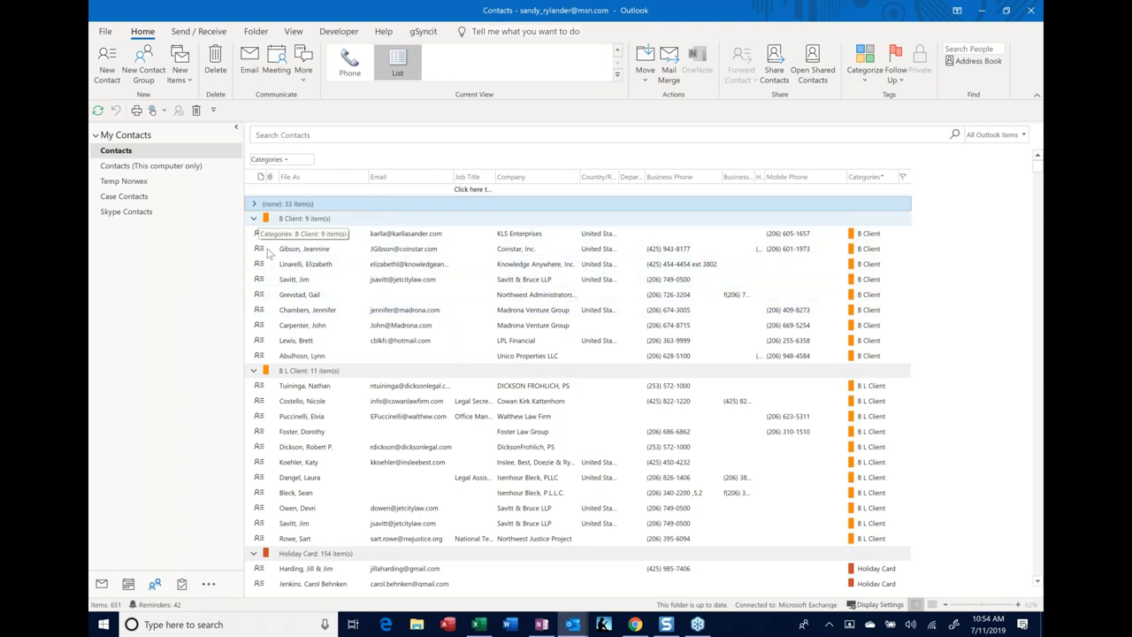
scroll(276, 363, "down", 1)
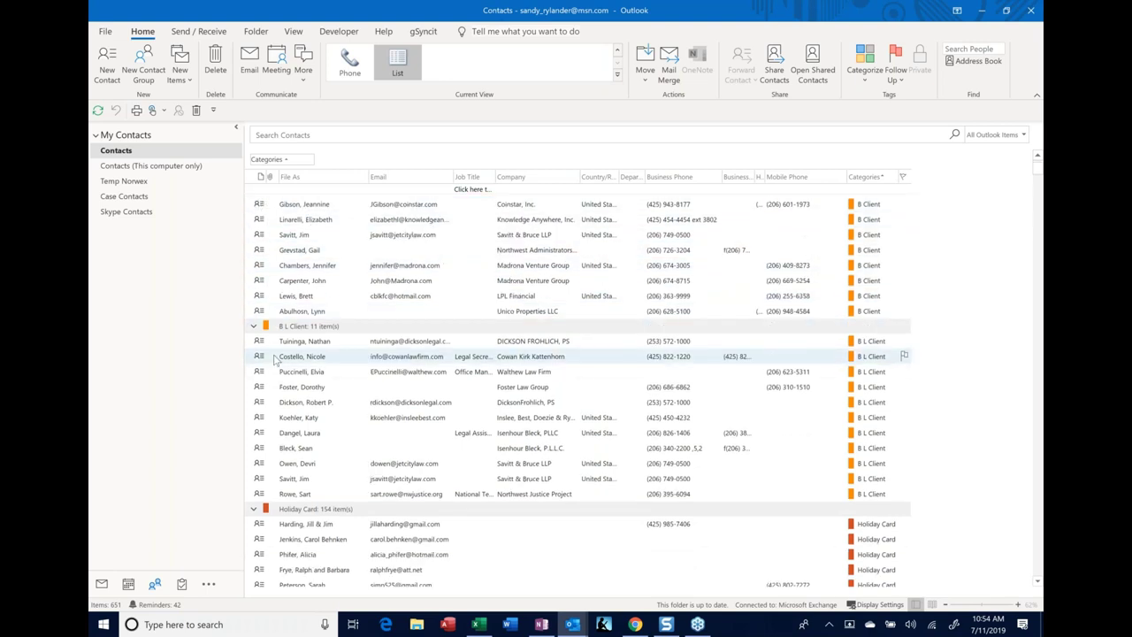
scroll(298, 301, "down", 1)
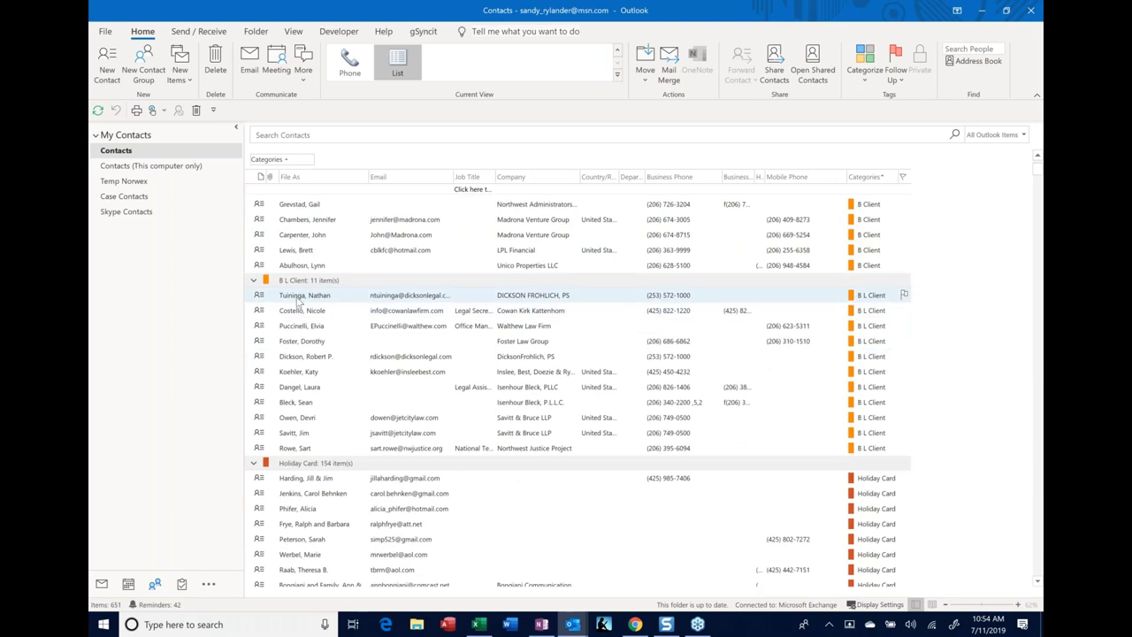
left_click(298, 298)
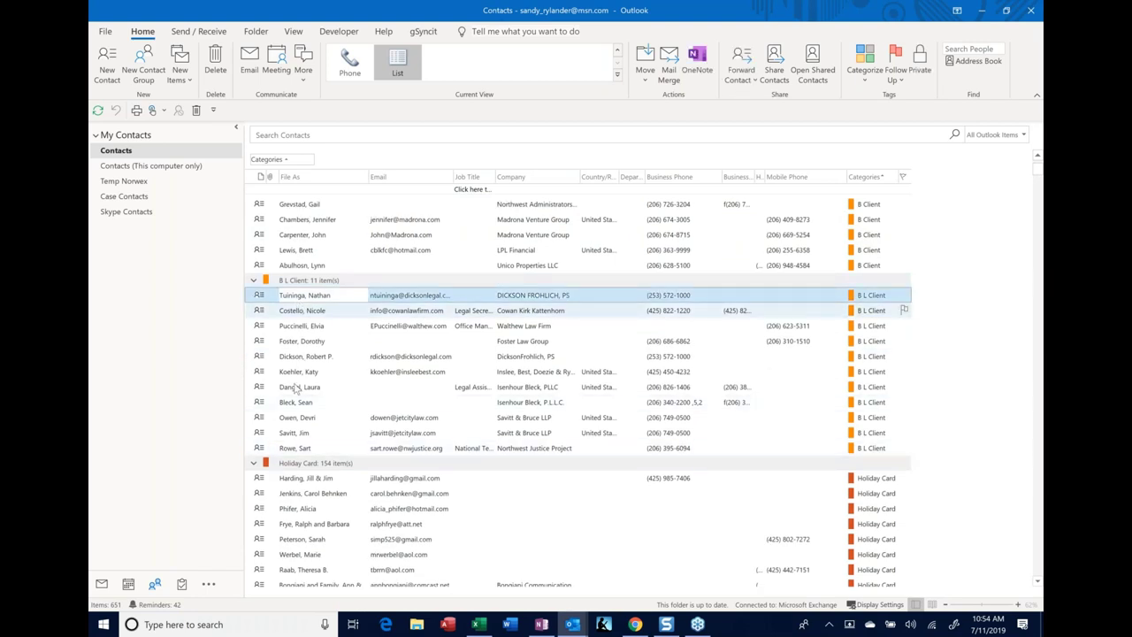
left_click(289, 451, "shift")
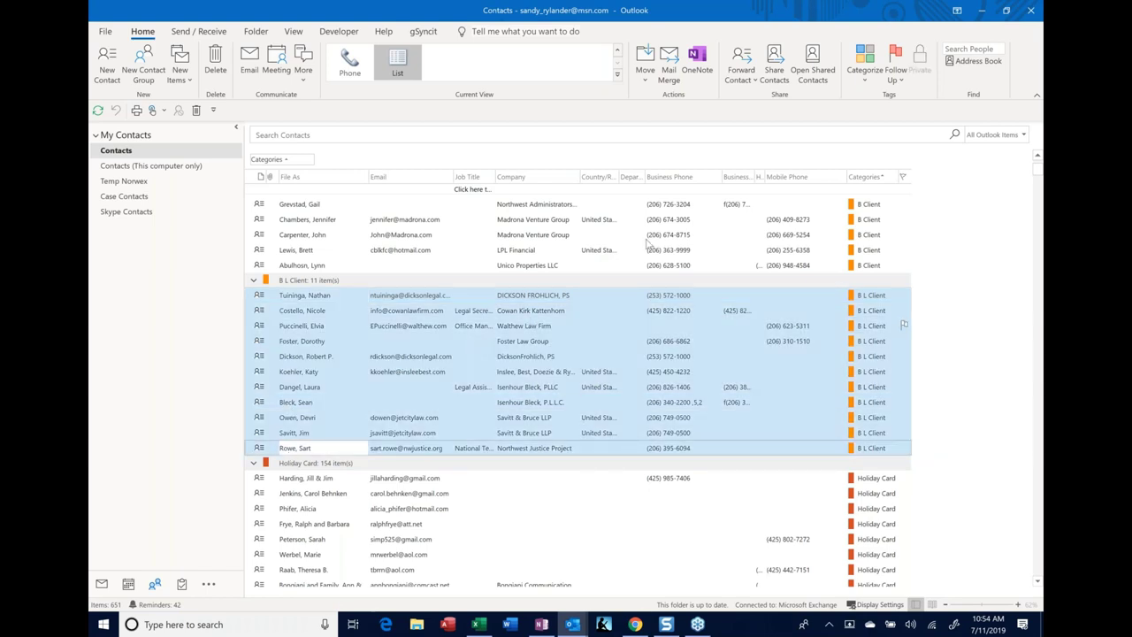
- Start a mail merge for only the selected contacts and set the document type to Mailing Labels
left_click(669, 78)
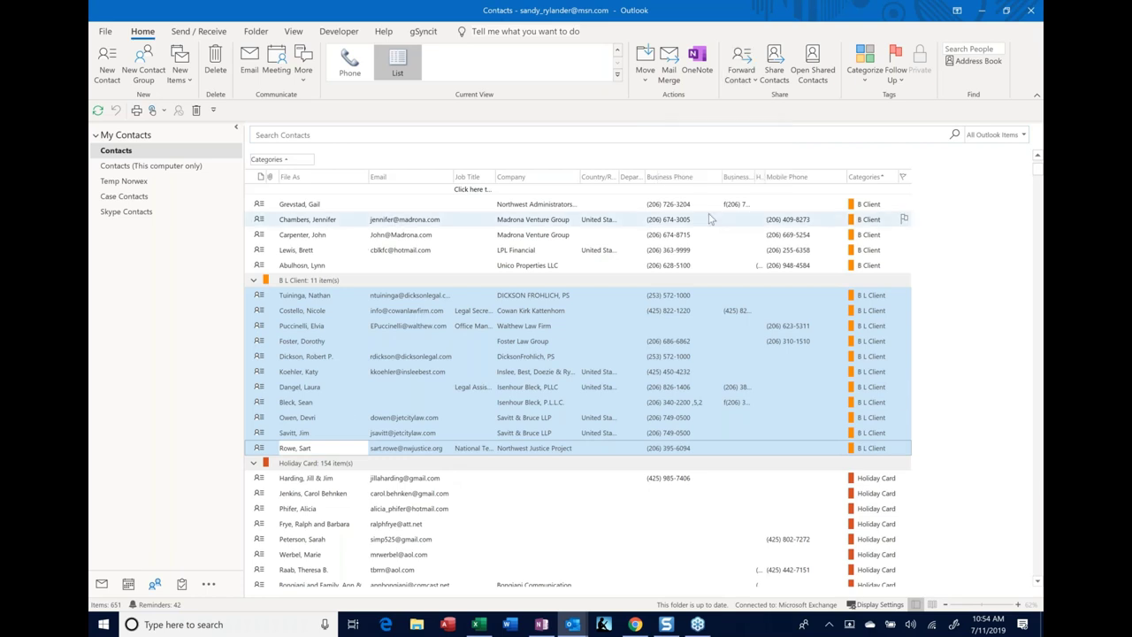
left_click(669, 62)
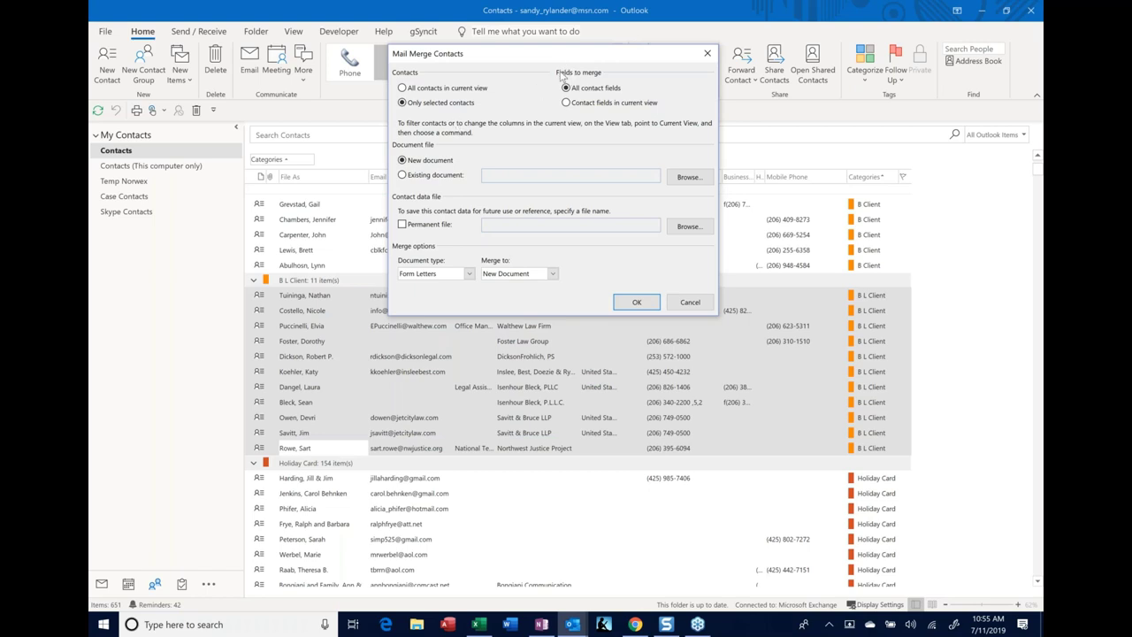
left_click_drag(558, 53, 569, 194)
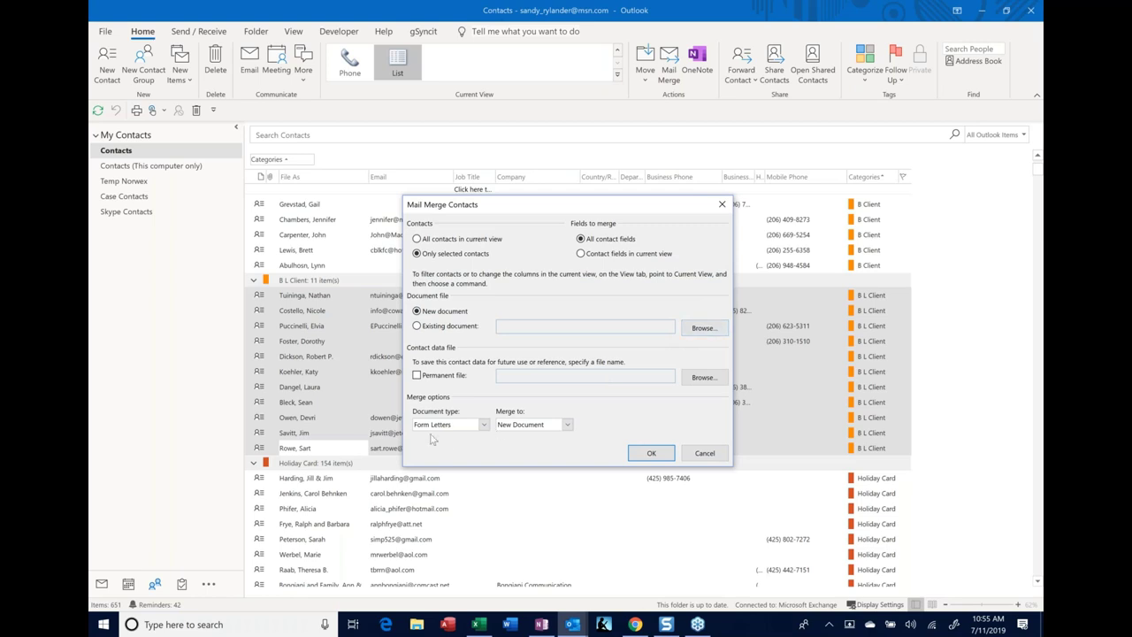
left_click_drag(500, 204, 495, 75)
left_click(478, 296)
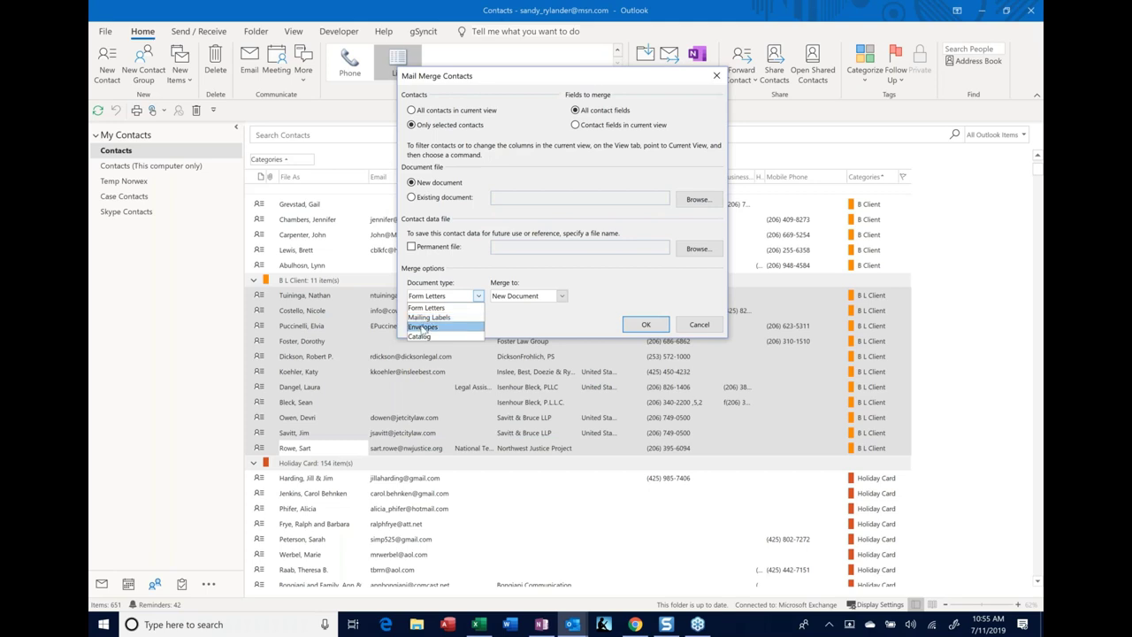
left_click(425, 317)
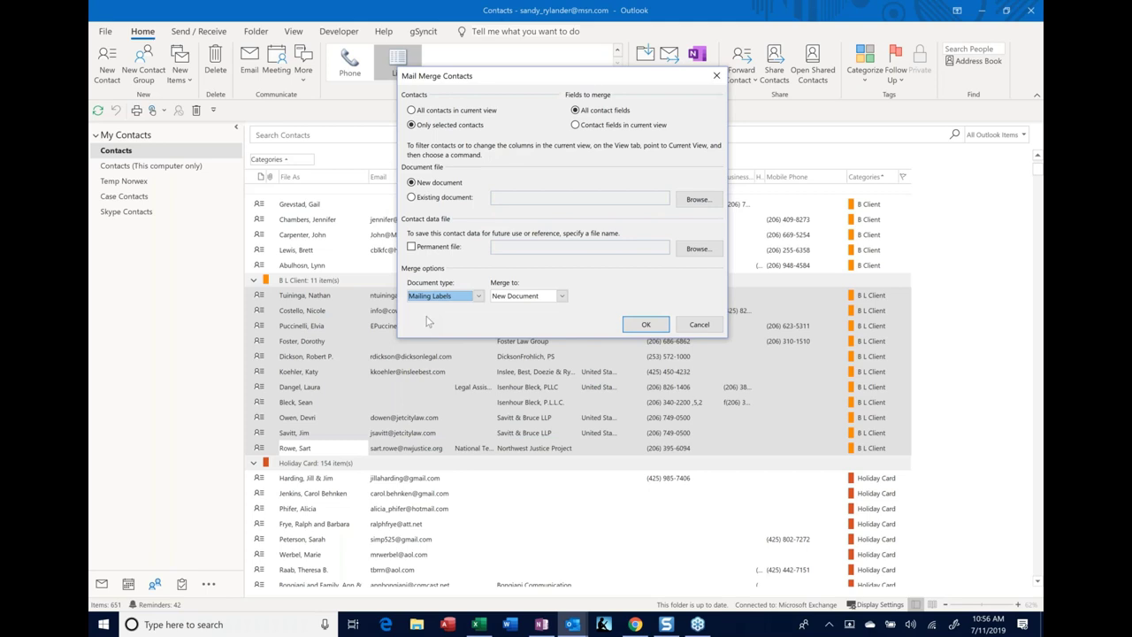
- Keep New Document as the merge destination and create the mail merge document in Word
left_click(454, 298)
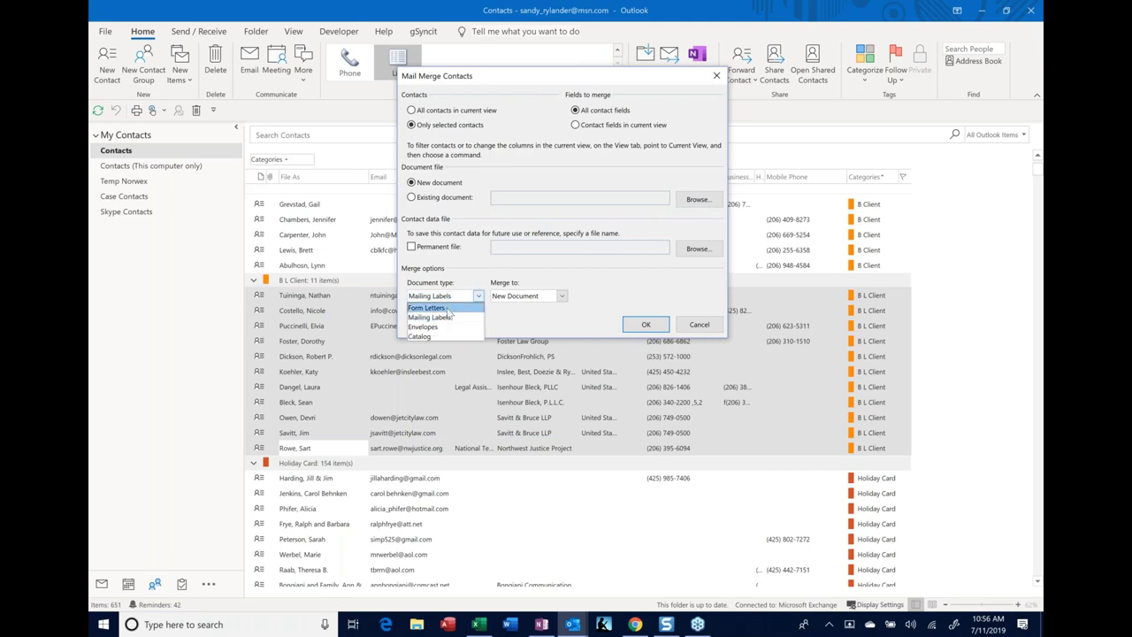
left_click(496, 301)
left_click(496, 299)
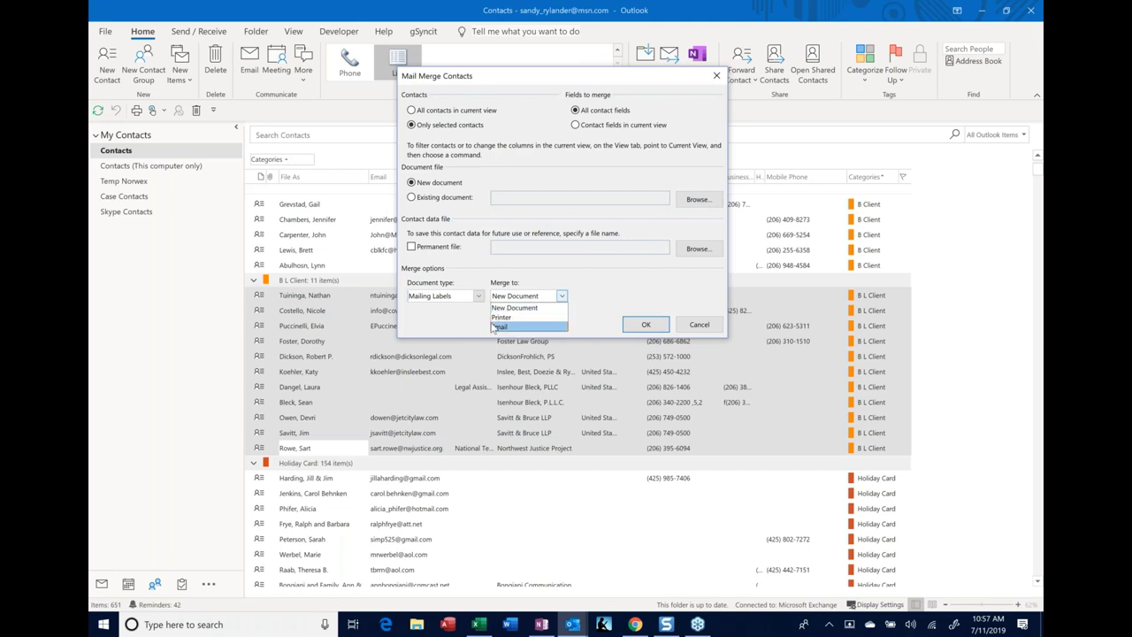
left_click(514, 307)
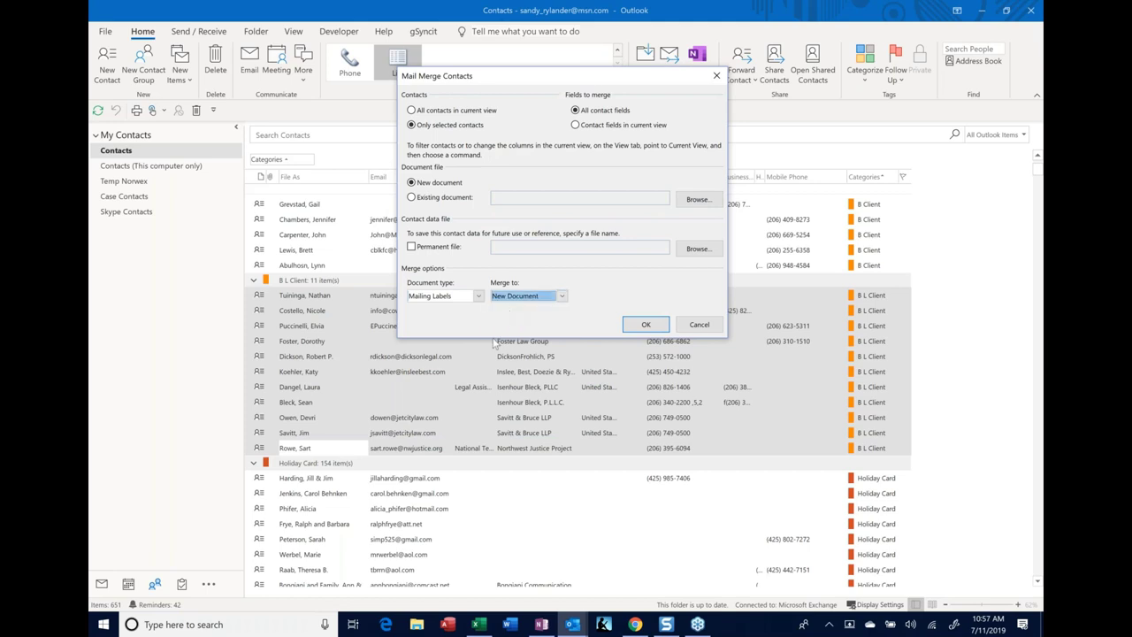
left_click(644, 324)
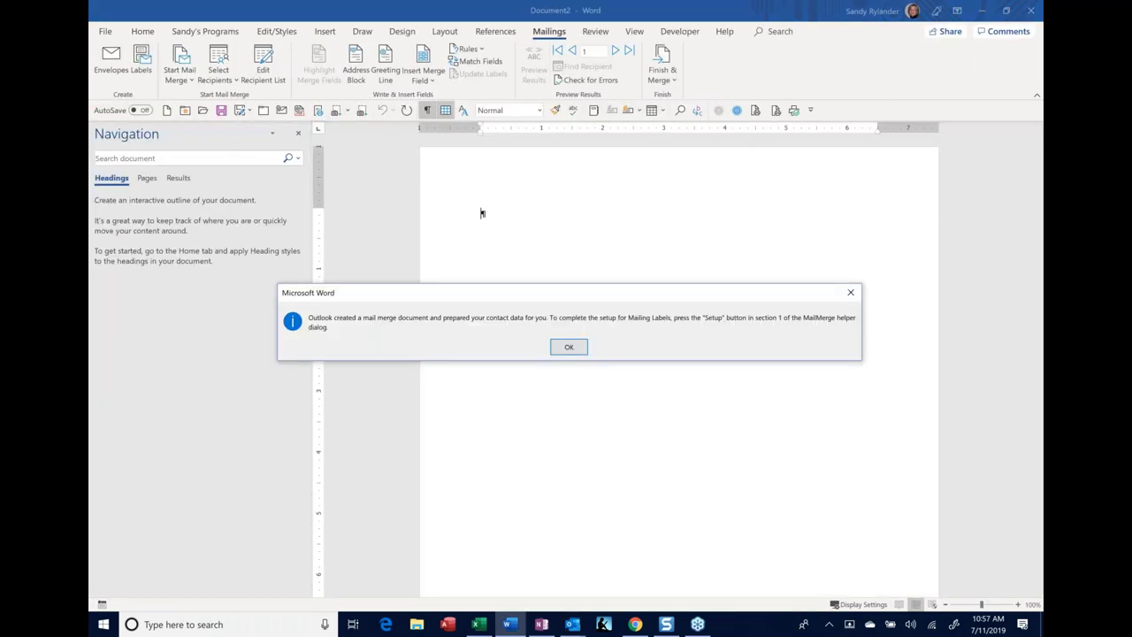
- Set up the main document with Avery US Letter 5160 Address Labels and open the label sheet for editing
left_click_drag(488, 298, 446, 203)
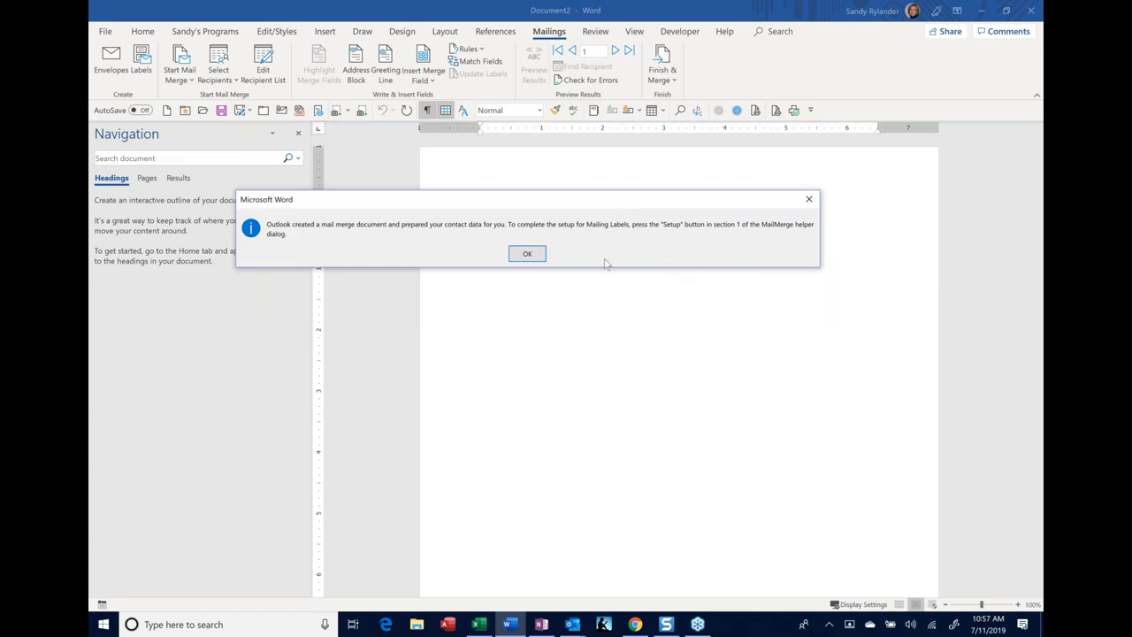
left_click(527, 254)
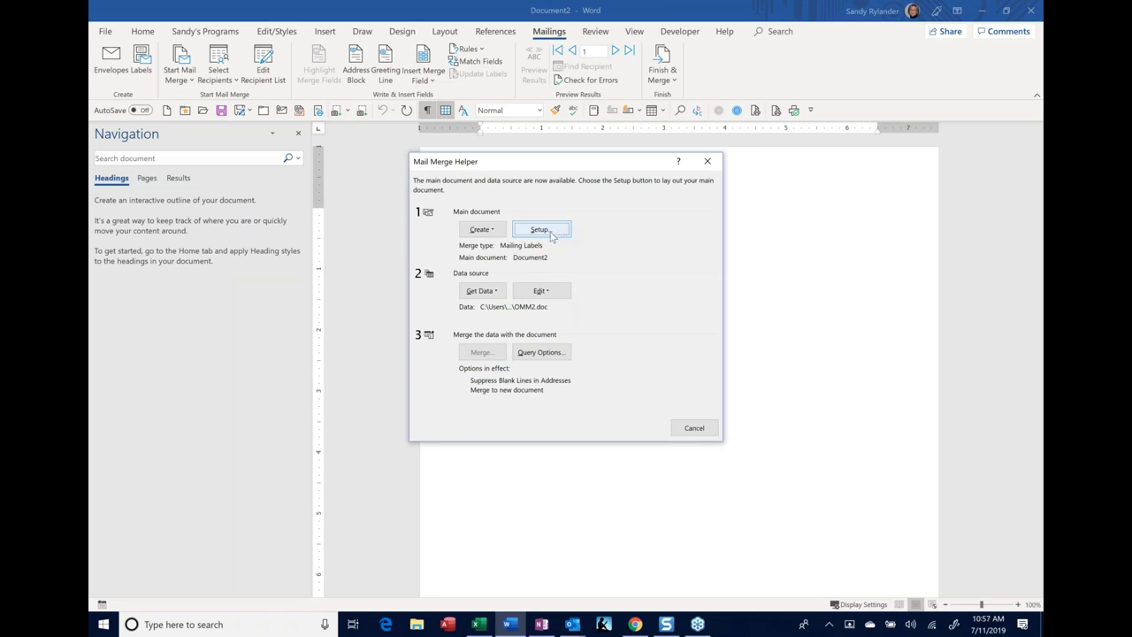
left_click(549, 230)
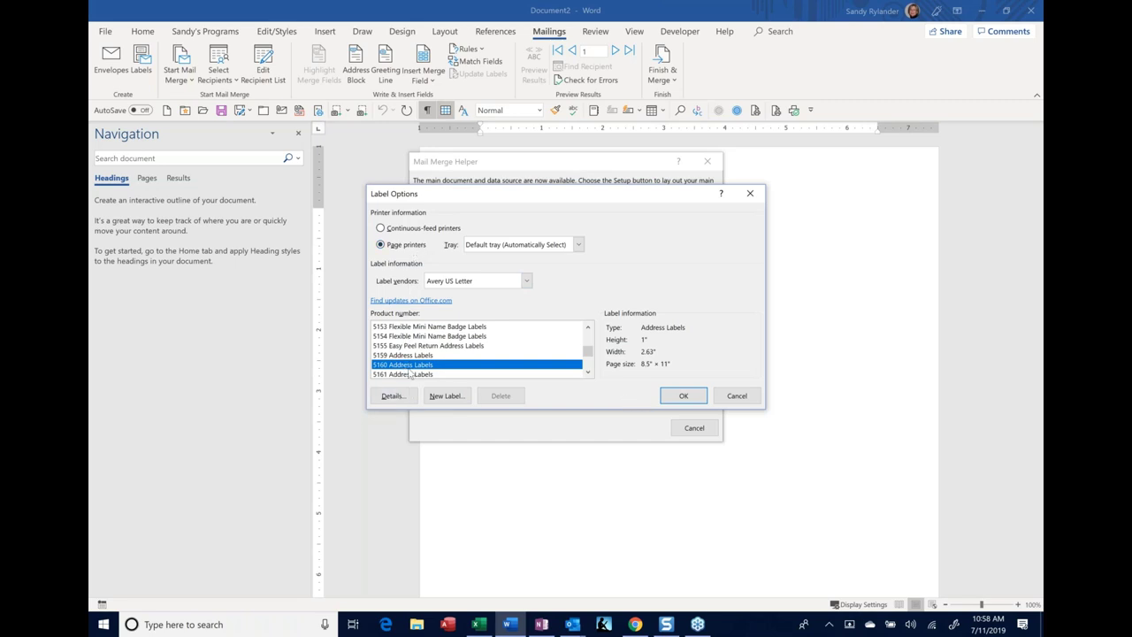
left_click(687, 397)
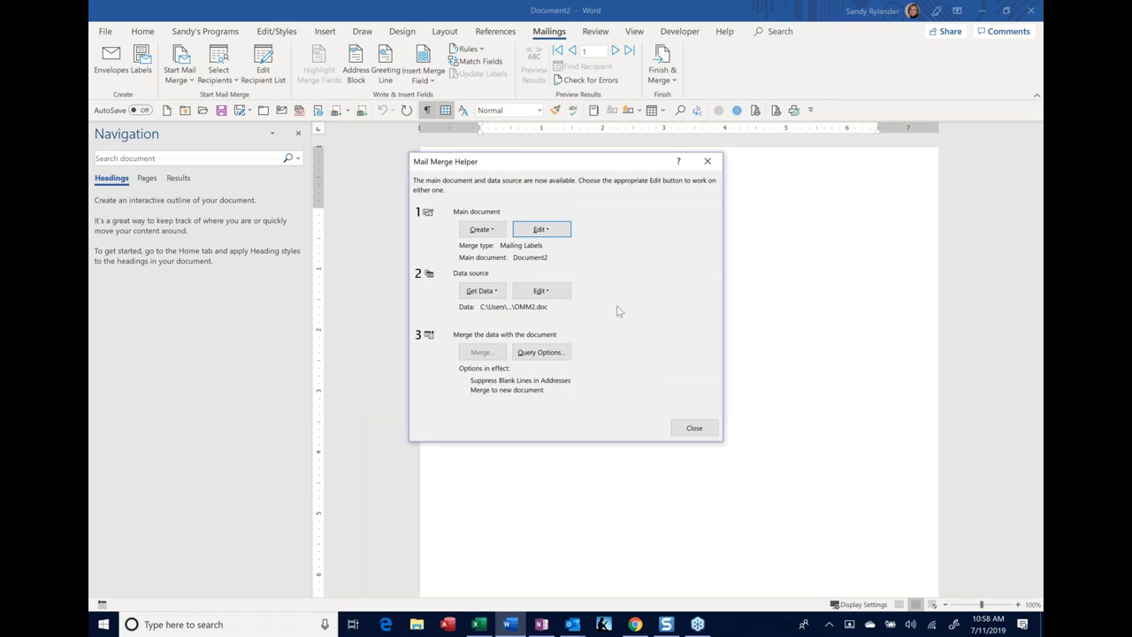
left_click(542, 232)
left_click(530, 246)
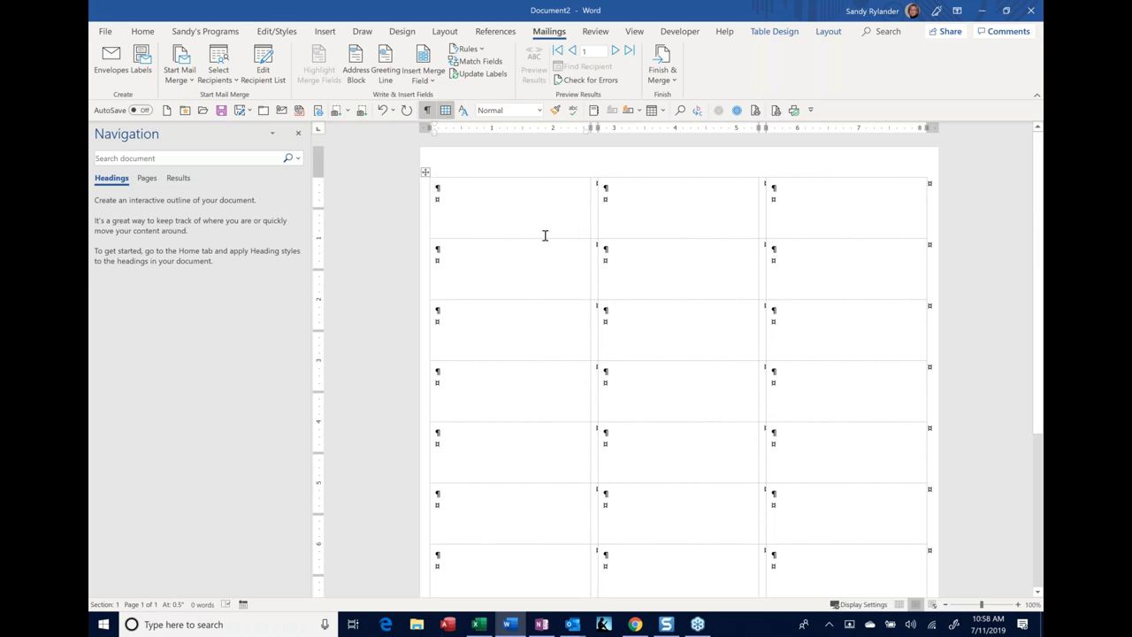
- Toggle the label table's gridlines off and back on, and check the options of the View Gridlines command
left_click(446, 110)
left_click(446, 110)
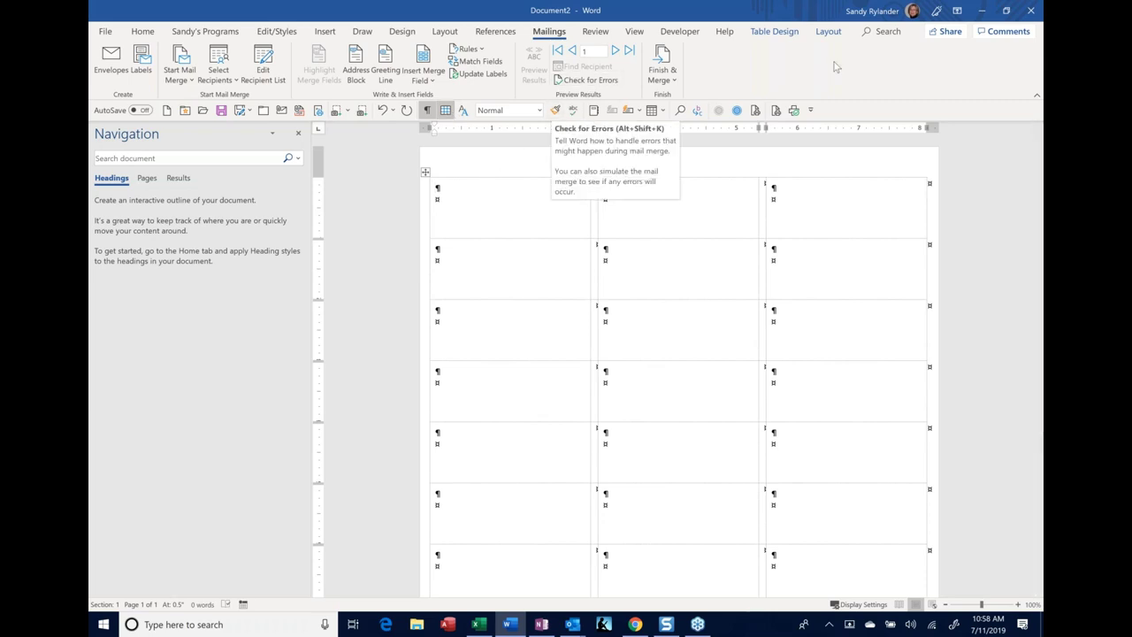
left_click(829, 33)
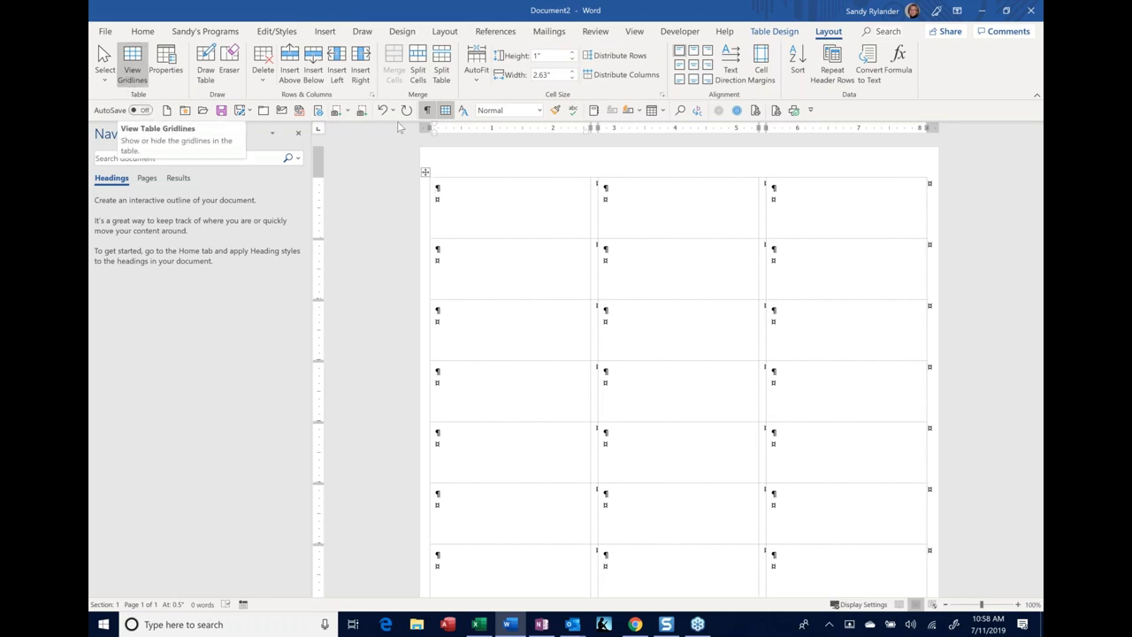
right_click(147, 66)
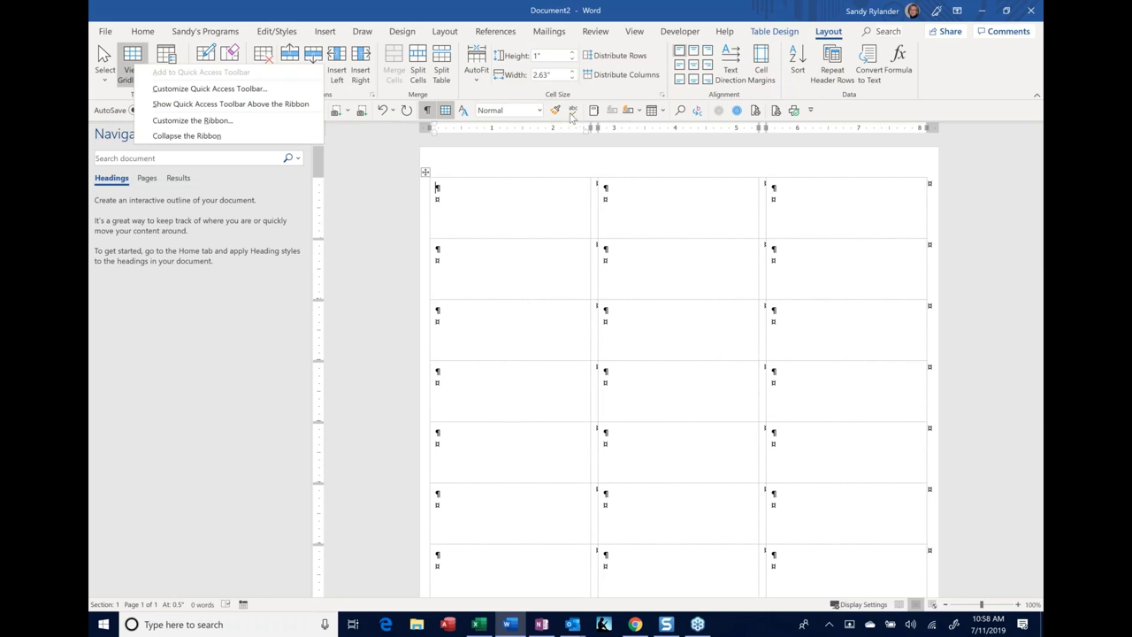
left_click(843, 121)
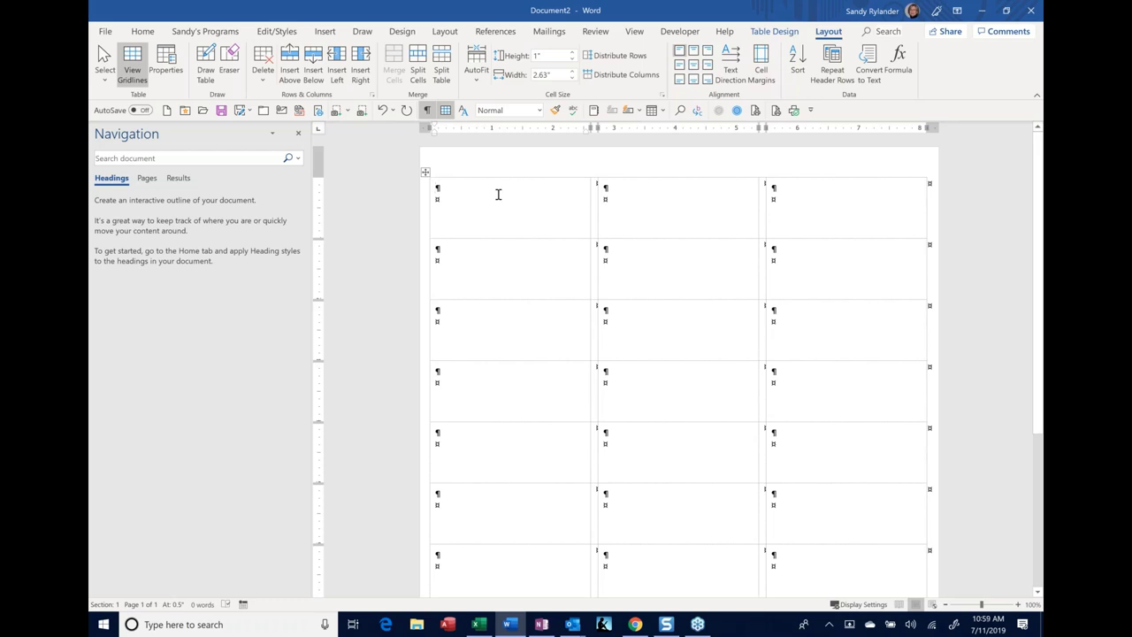
- Start an address block in the first label and preview several recipient name formats, ending on "Mr. Joshua Randall Jr."
left_click(548, 32)
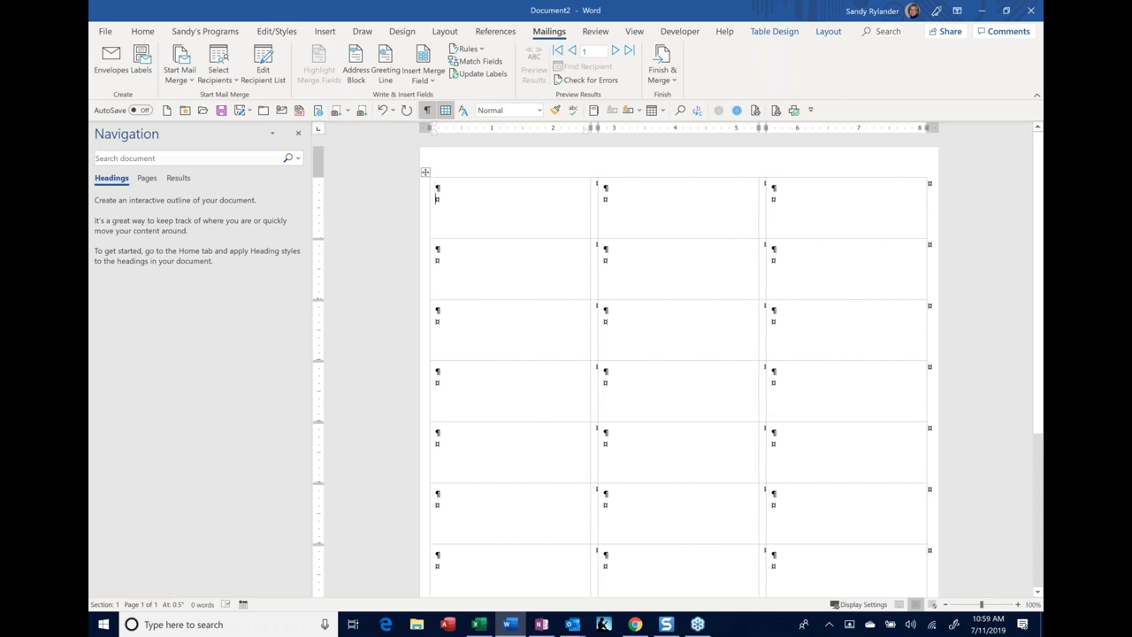
left_click(455, 185)
left_click(359, 71)
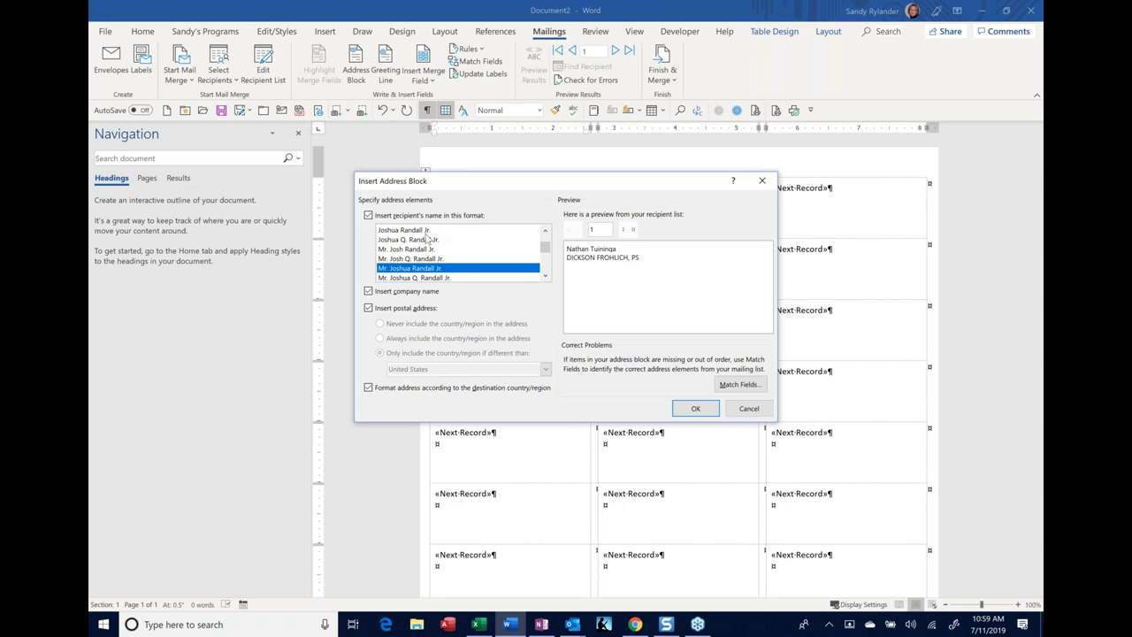
scroll(429, 237, "down", 1)
left_click(419, 269)
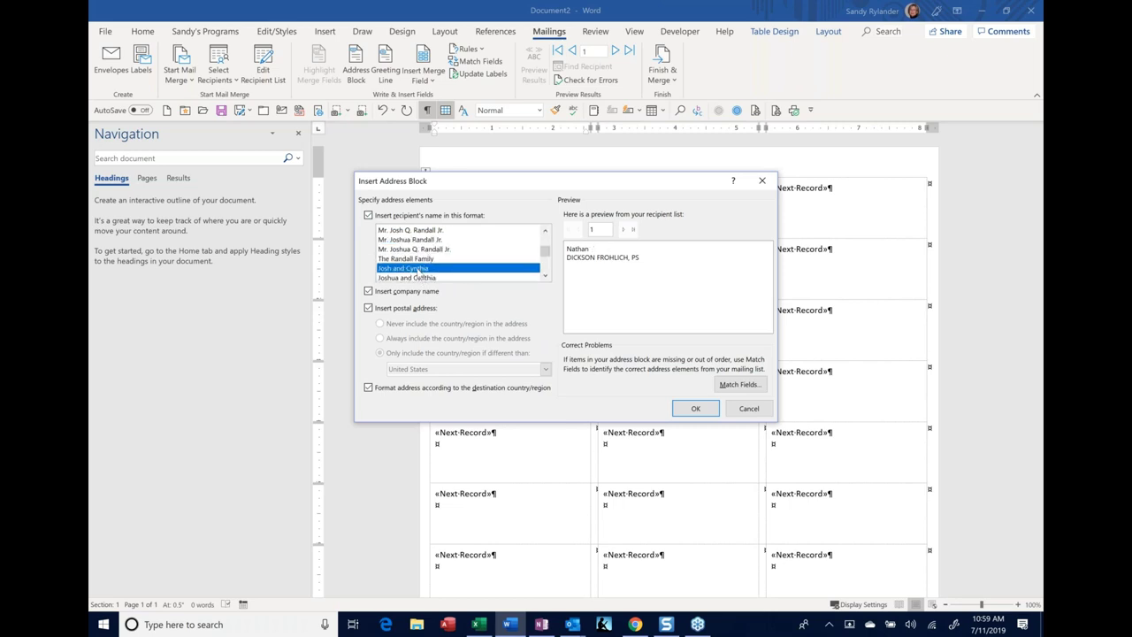
left_click(421, 278)
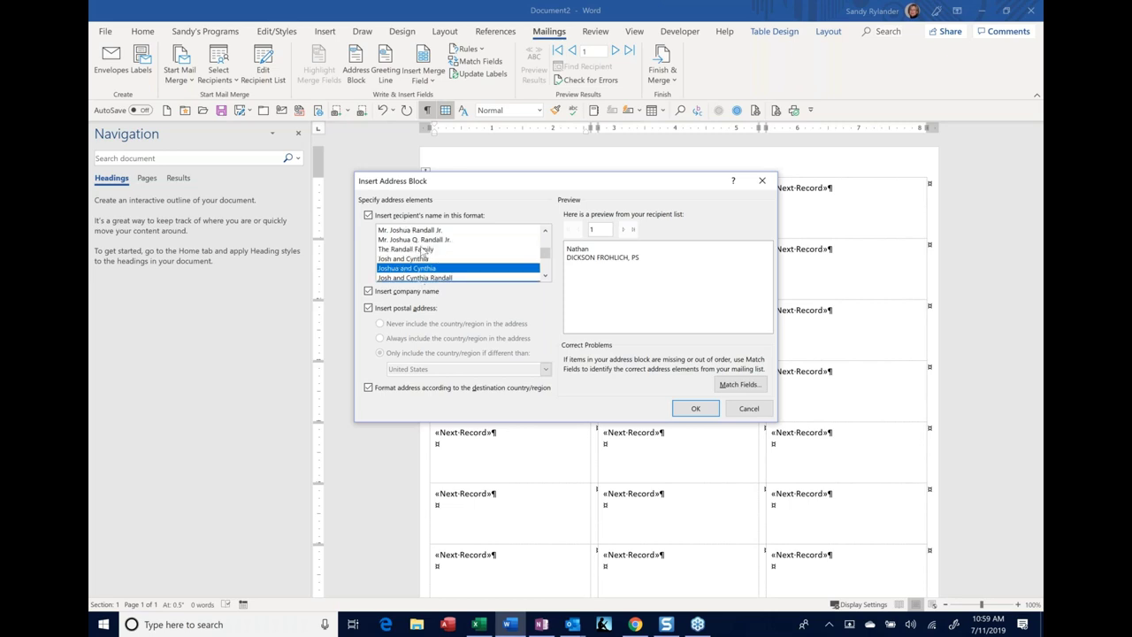
left_click(421, 250)
left_click(422, 230)
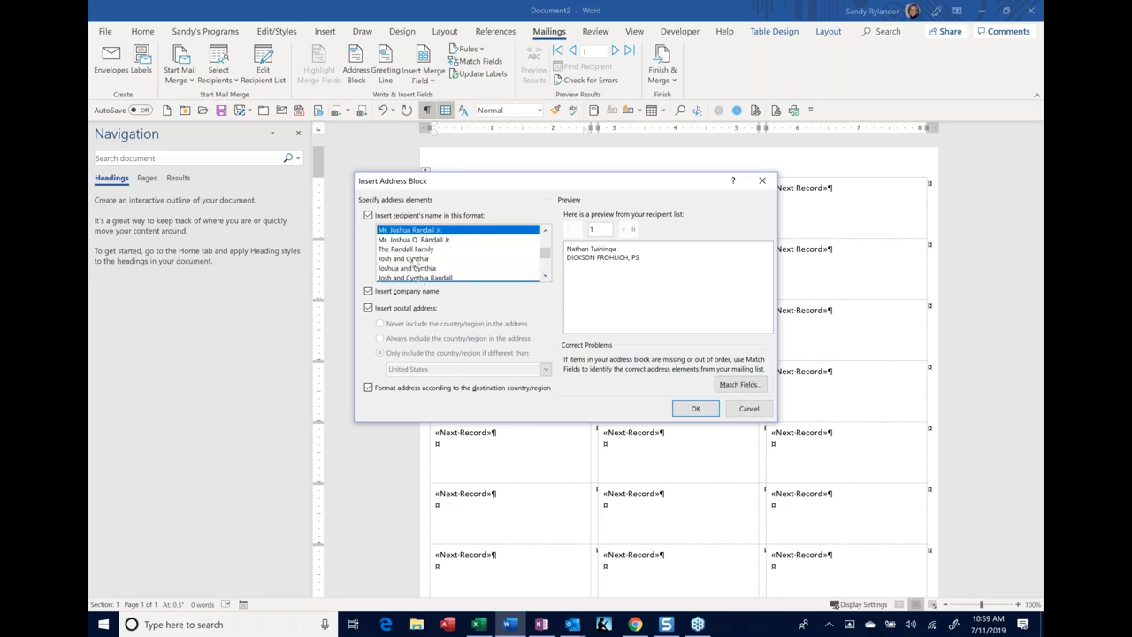
- Preview further recipient name formats for the address block, including The Randall Family and Joshua and Cynthia, ending on "Josh Q. Randall Jr."
left_click(368, 292)
left_click(399, 251)
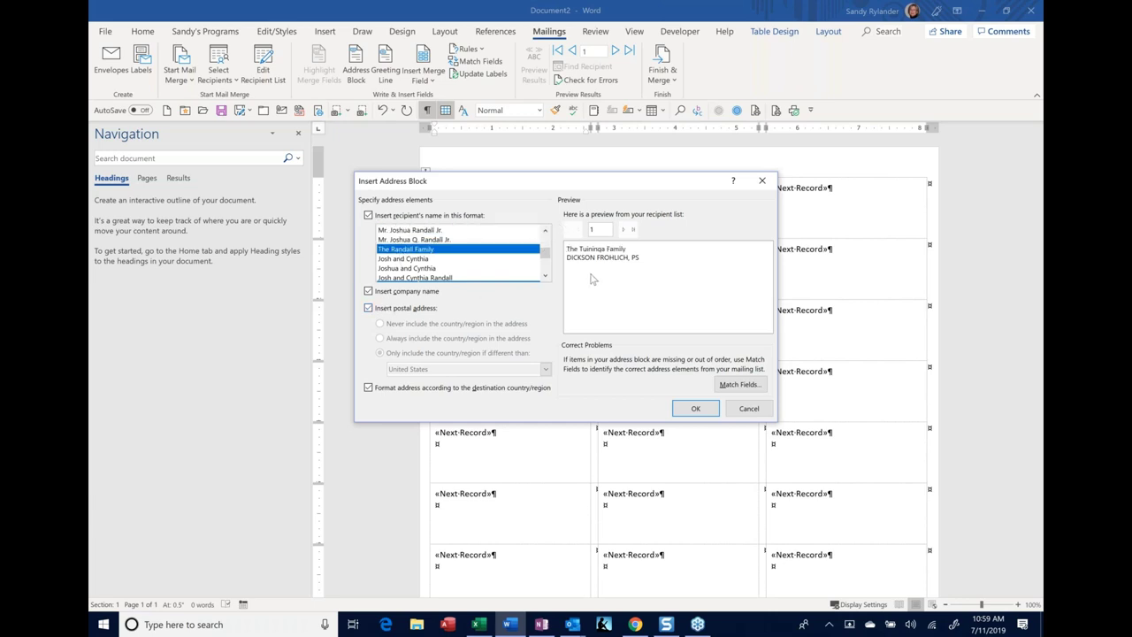
key("Down")
key("Down")
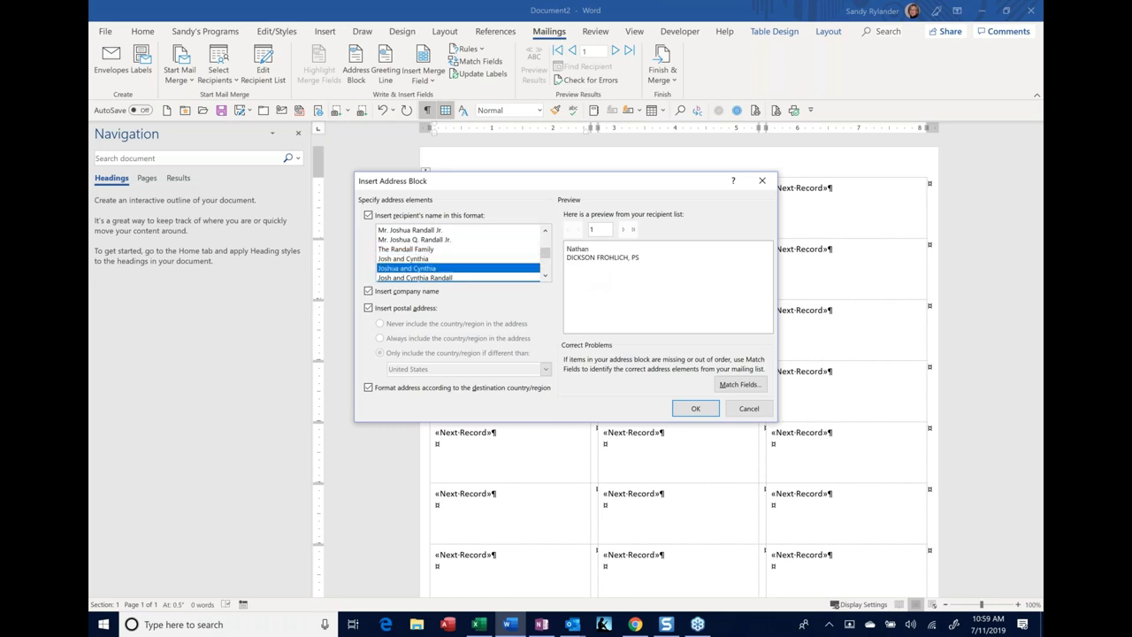
left_click(459, 251)
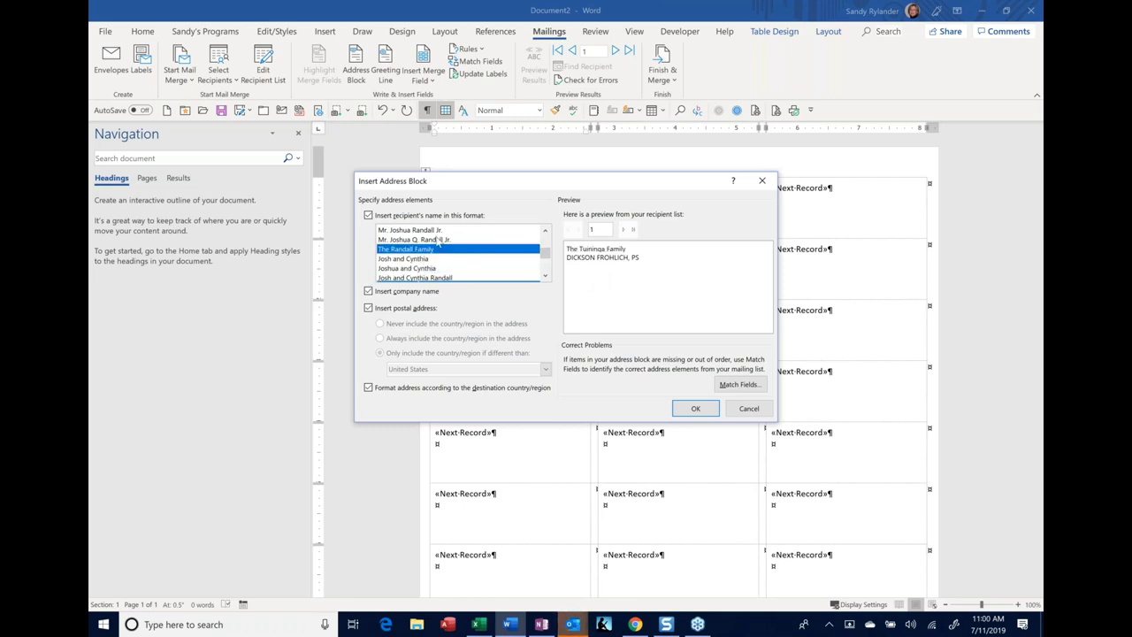
scroll(433, 246, "up", 3)
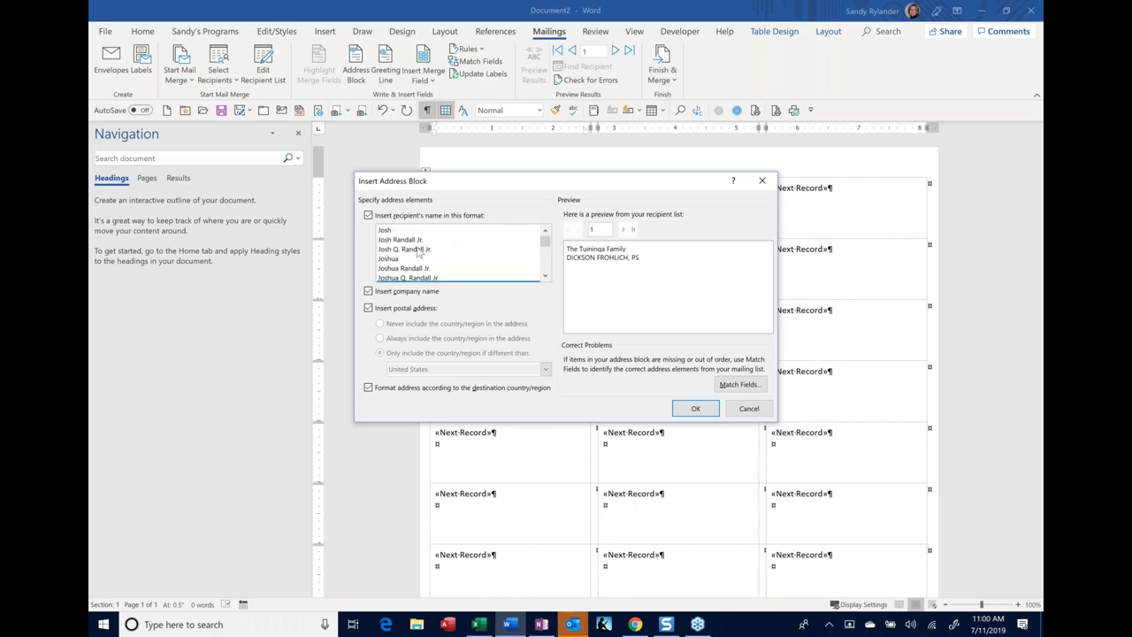
left_click(419, 250)
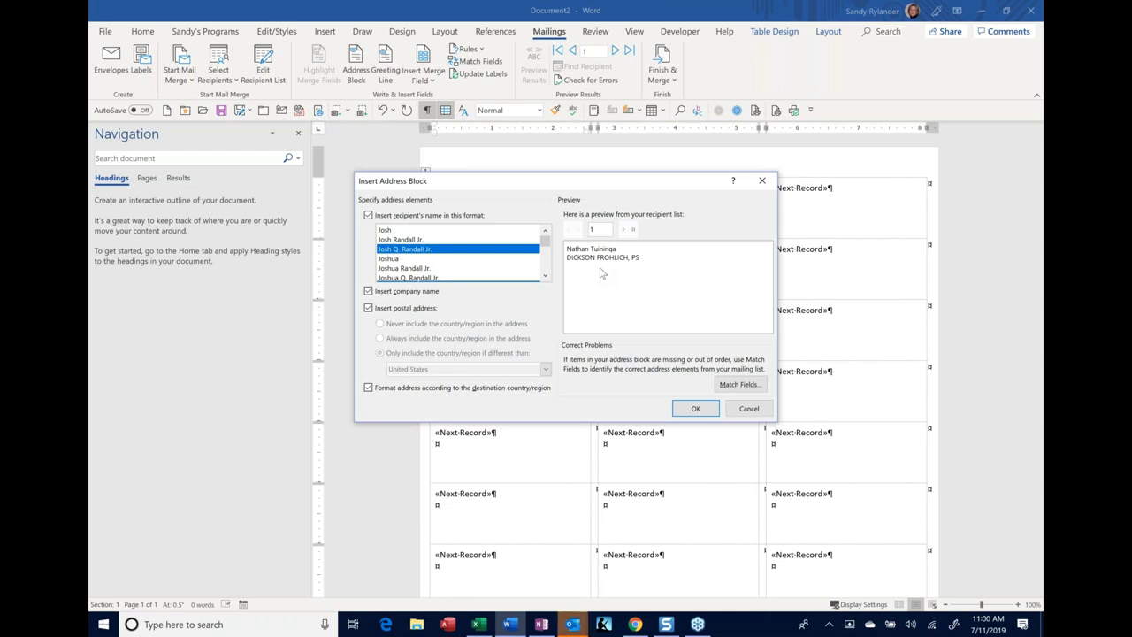
- Match the Address 1 field to Business_Address and insert the address block in the first label
left_click(740, 384)
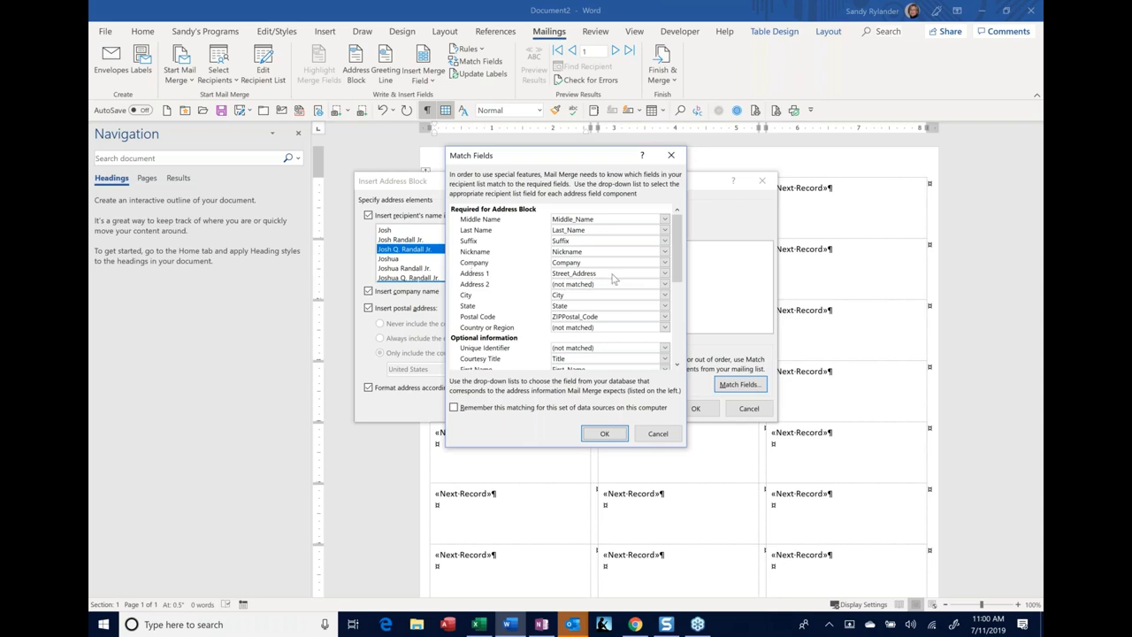
left_click(667, 276)
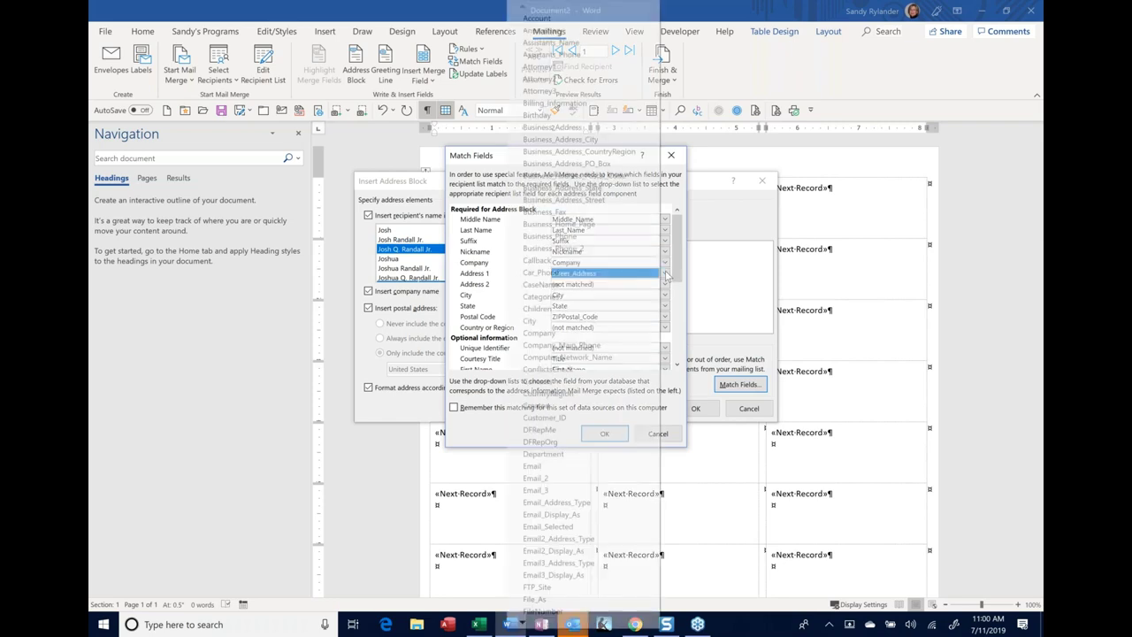
left_click(597, 129)
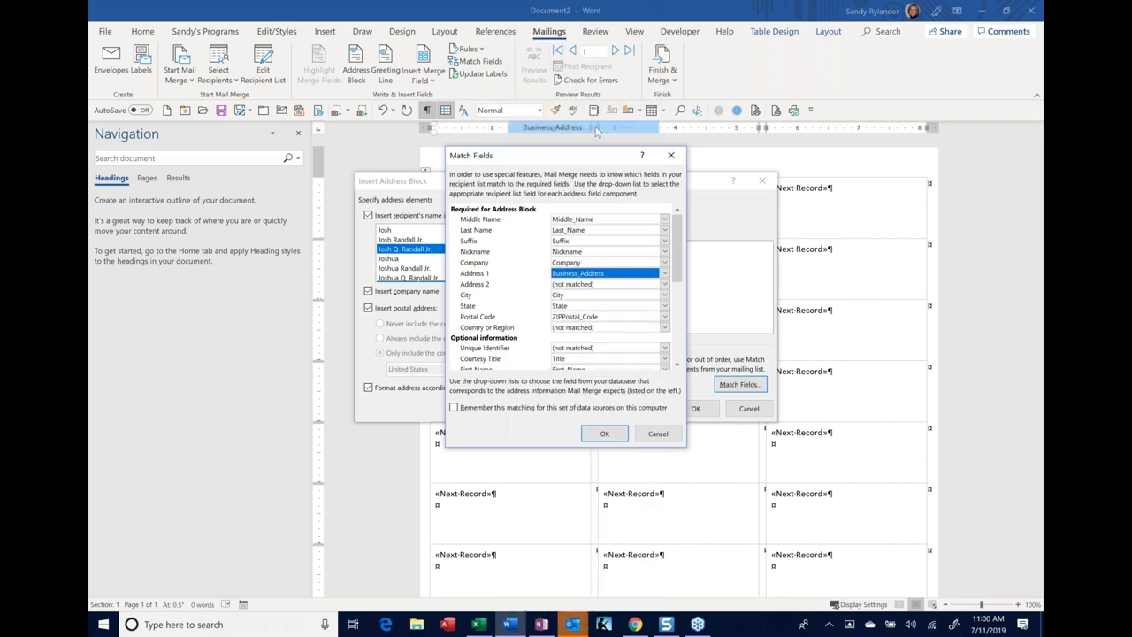
left_click(605, 434)
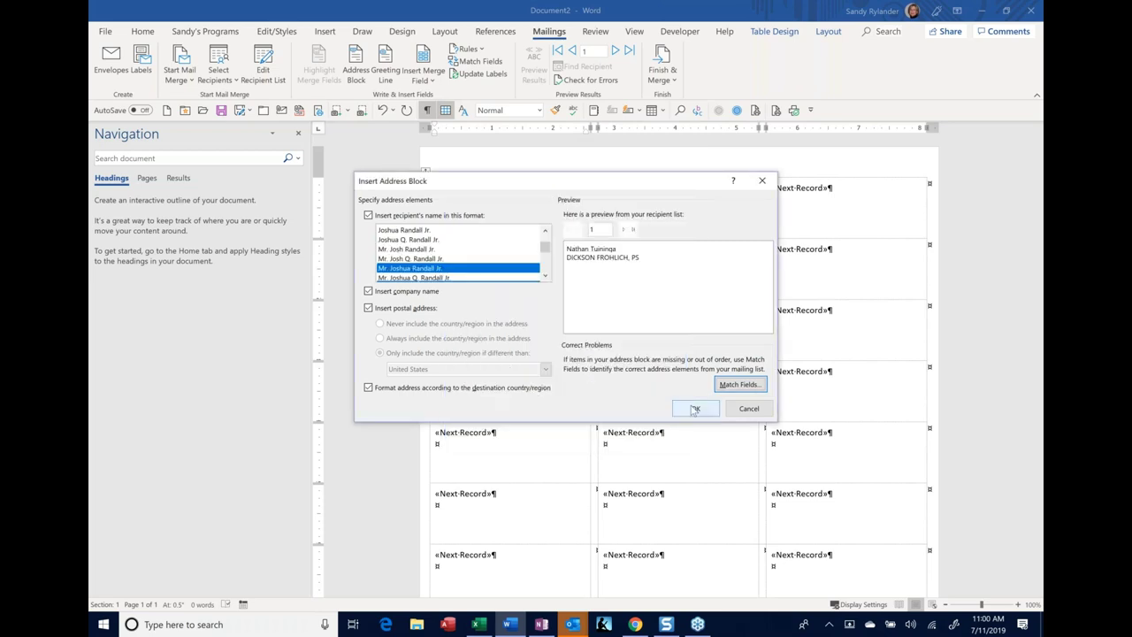
left_click(695, 408)
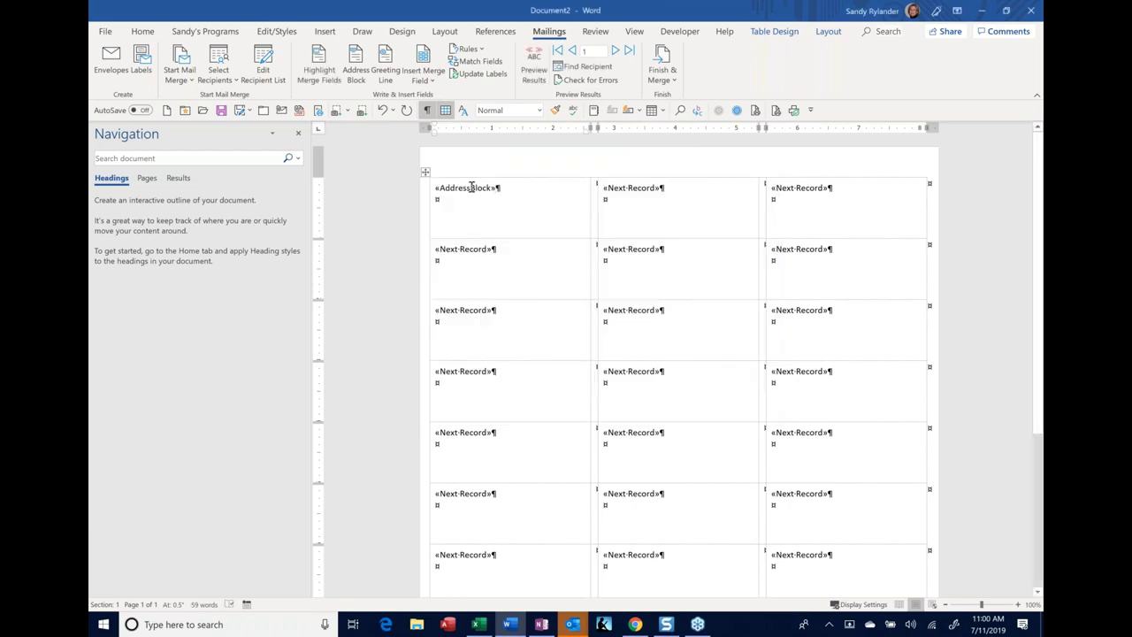
- Preview the merged address block, return to the field codes and delete the block from the first label
left_click(532, 79)
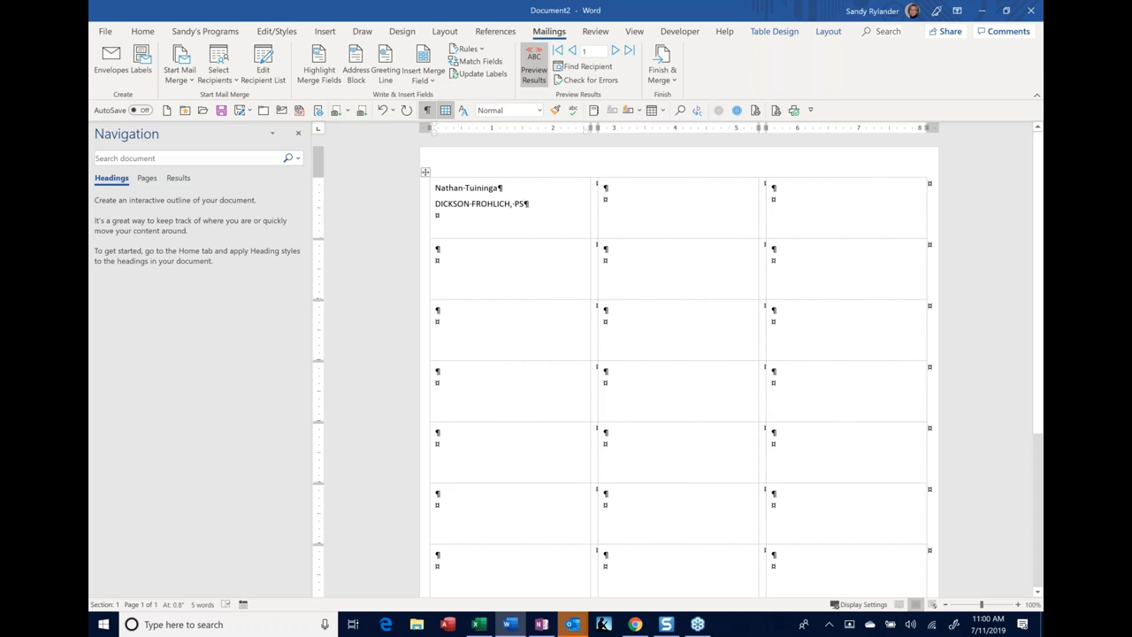
left_click(533, 69)
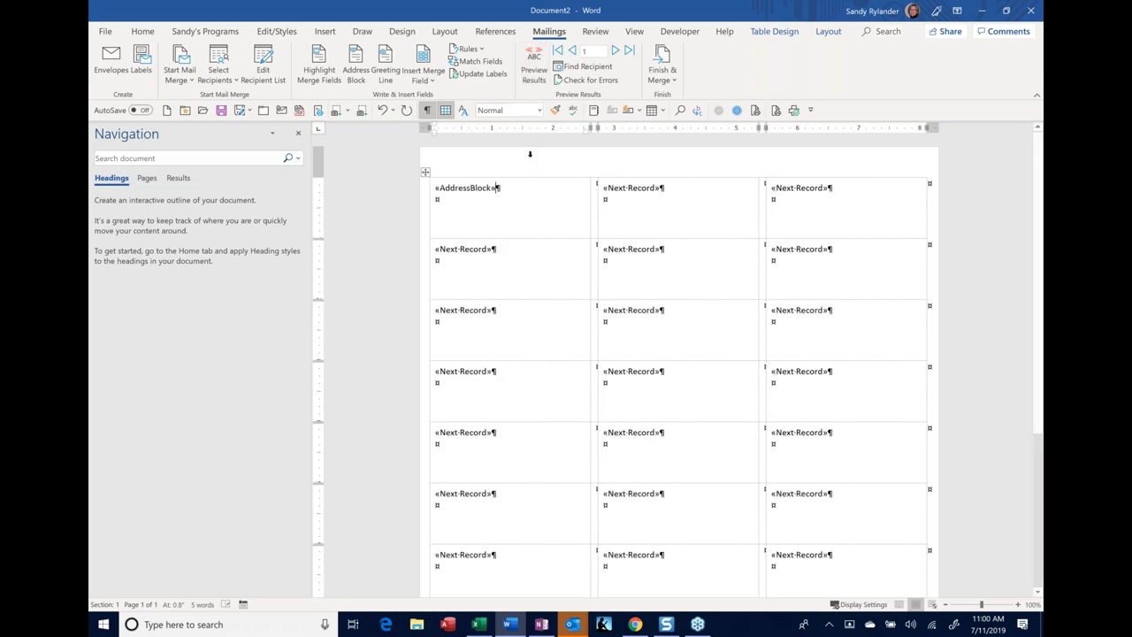
double_click(495, 187)
key("Delete")
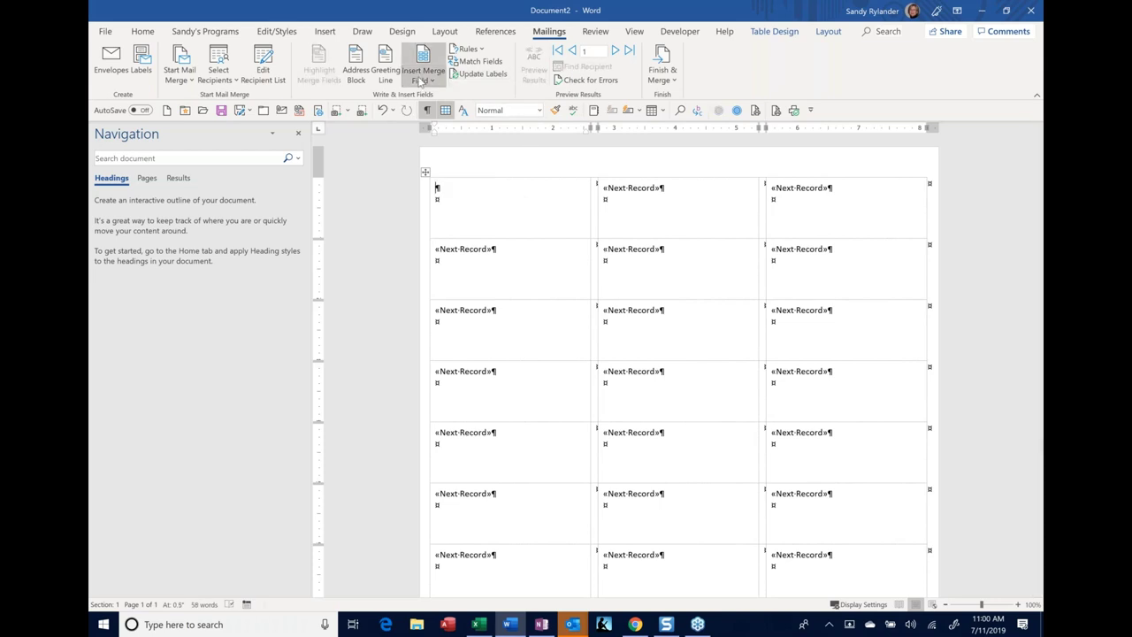
- Insert the Full_Name merge field in the first label and start a new line below it
left_click(421, 80)
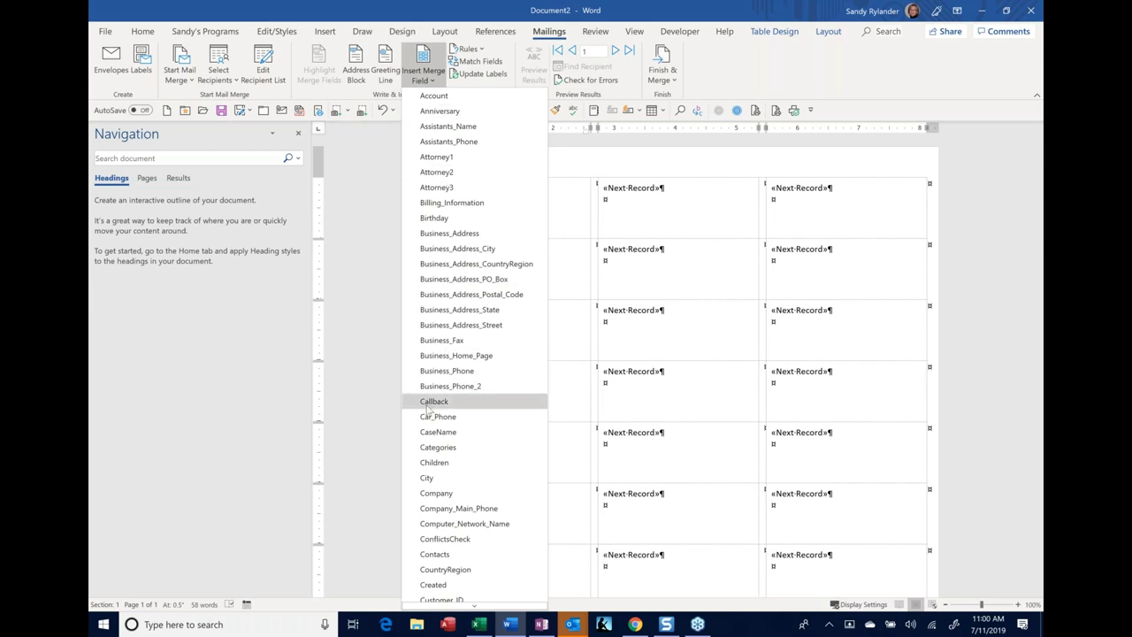
scroll(427, 407, "down", 6)
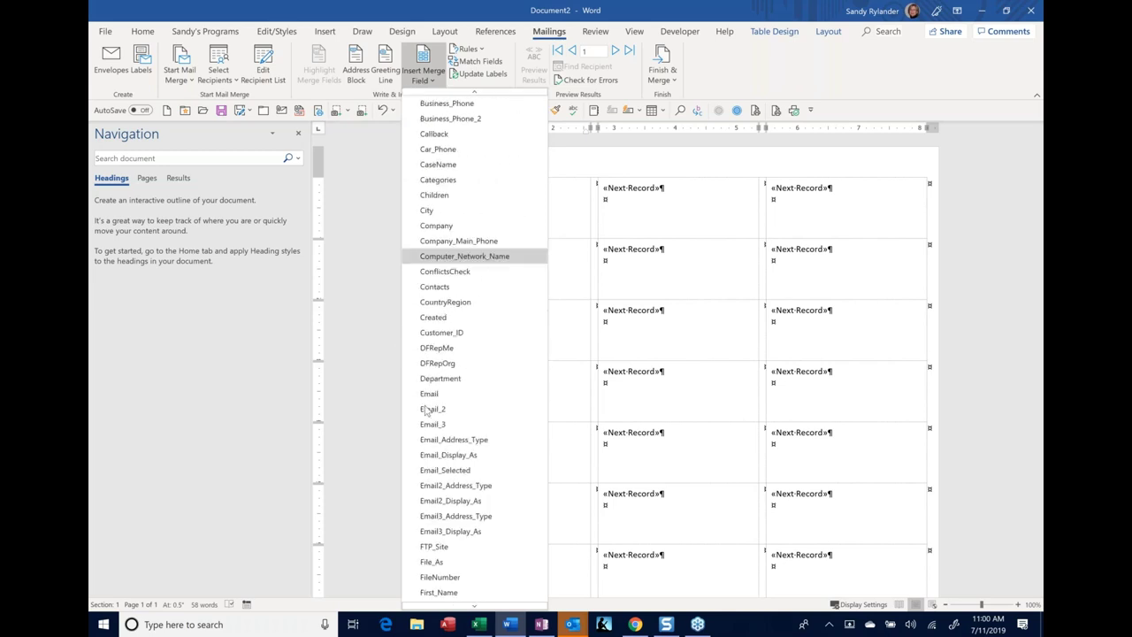
scroll(427, 410, "down", 5)
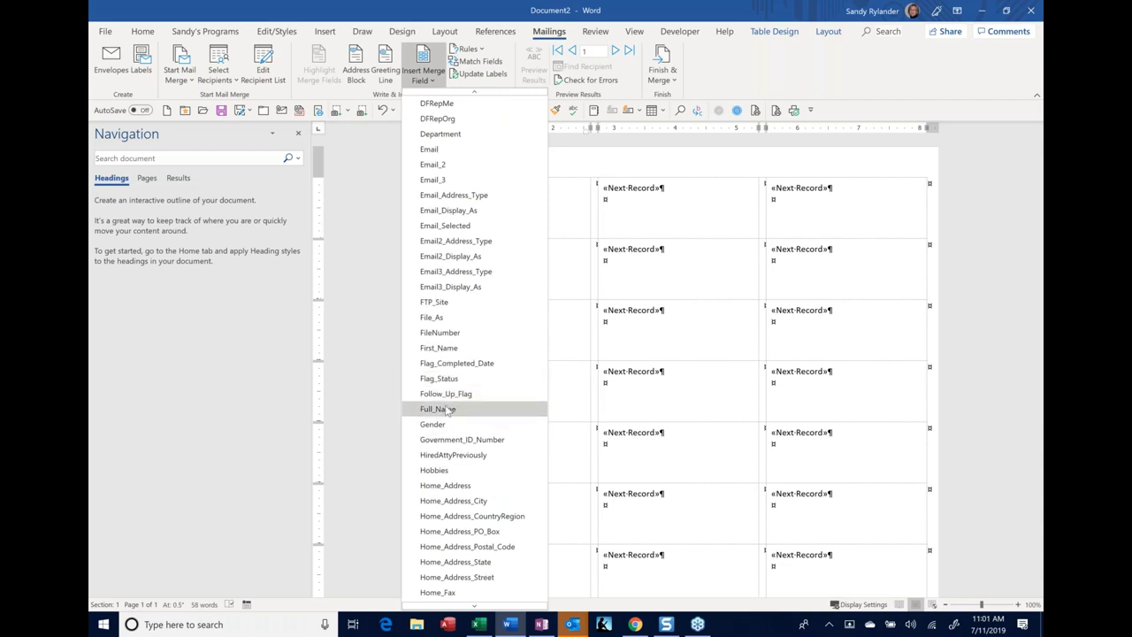
left_click(438, 408)
key("Return")
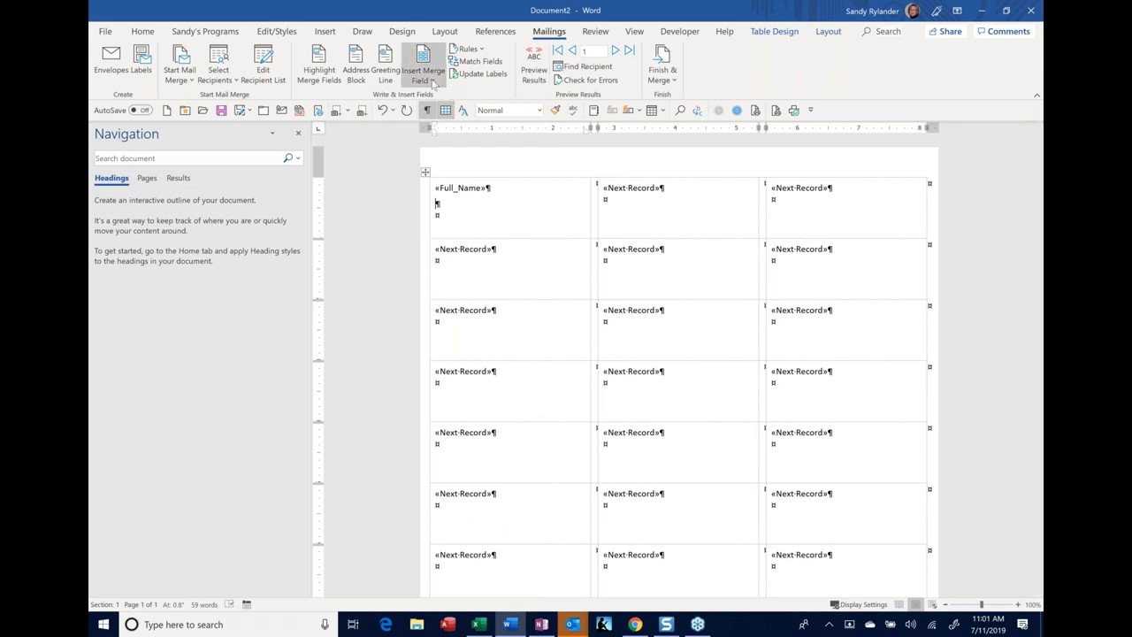
- Insert the Mailing_Address merge field on the second line of the first label
left_click(433, 80)
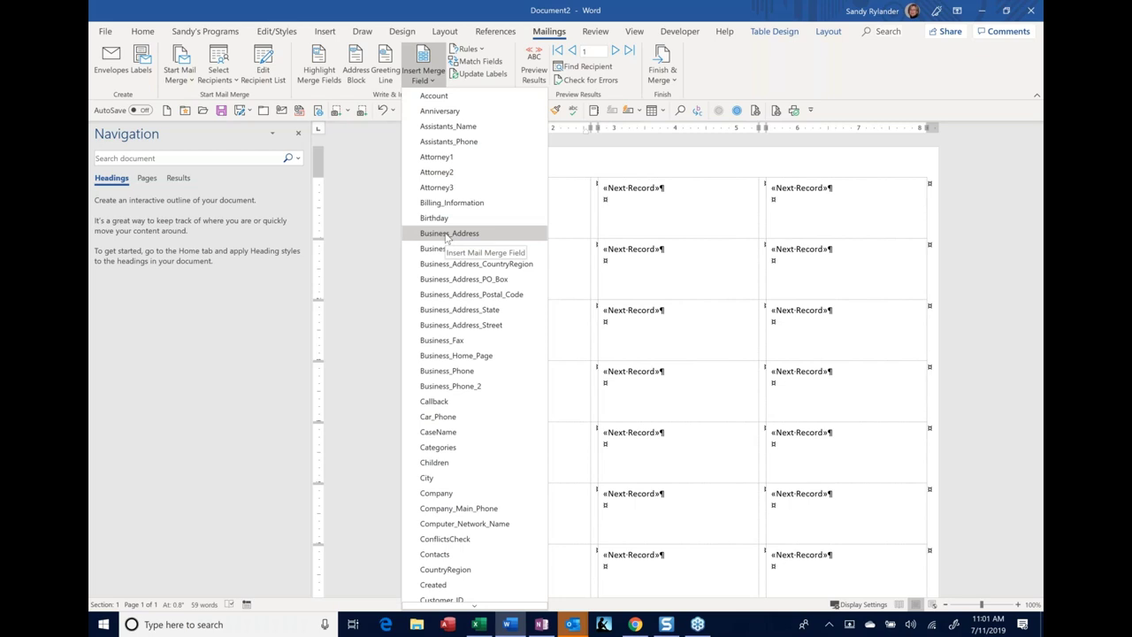
scroll(448, 237, "down", 10)
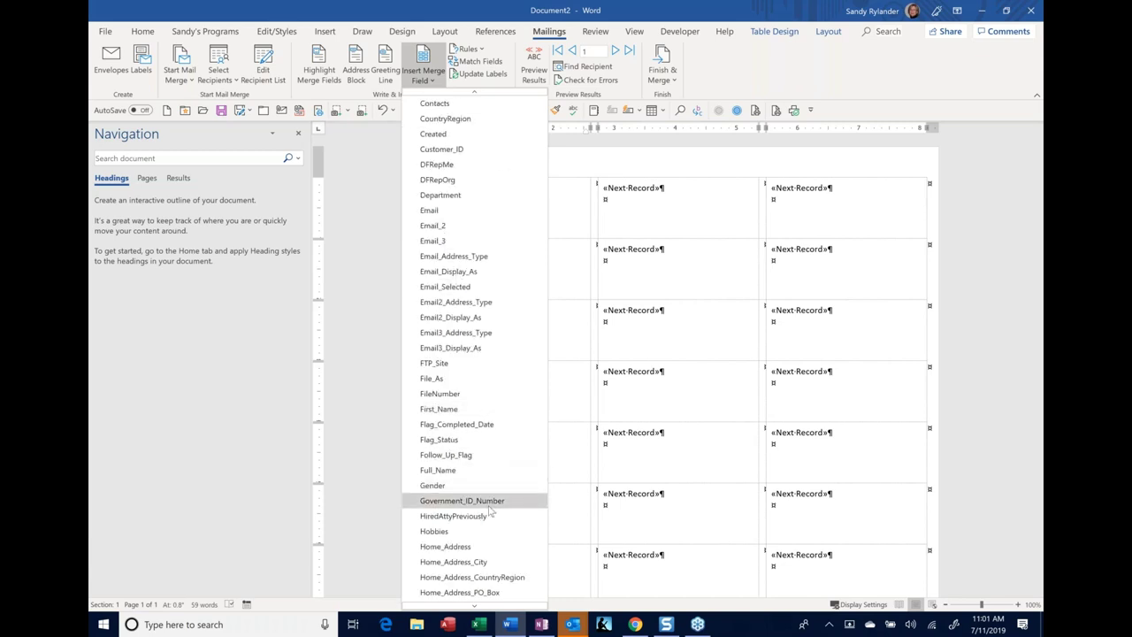
scroll(480, 497, "down", 5)
scroll(478, 498, "down", 2)
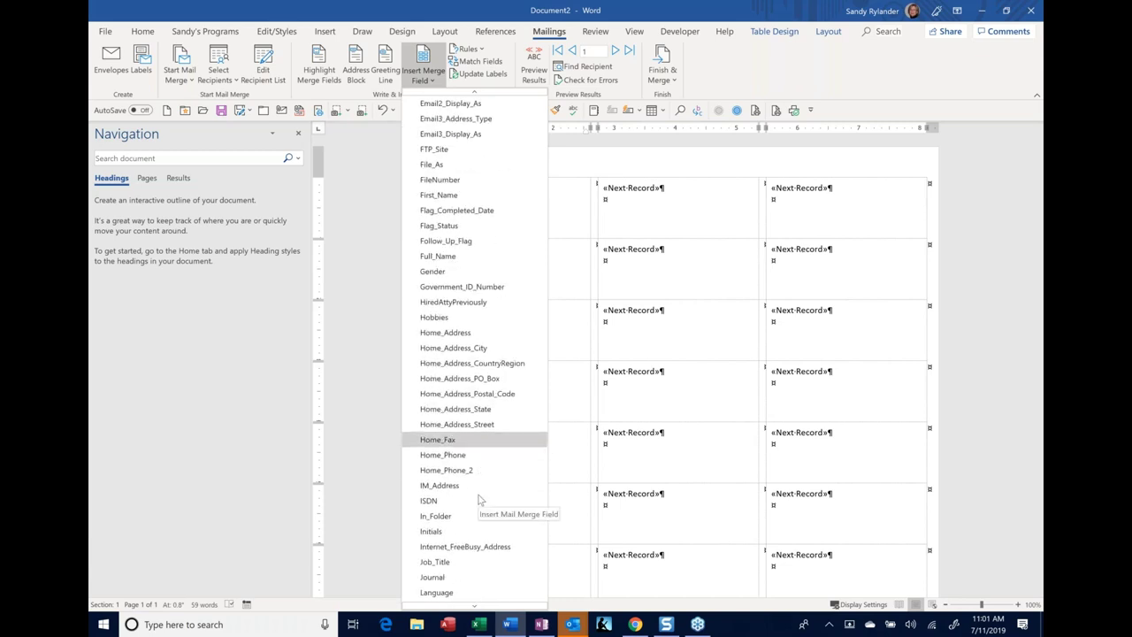
scroll(479, 499, "down", 4)
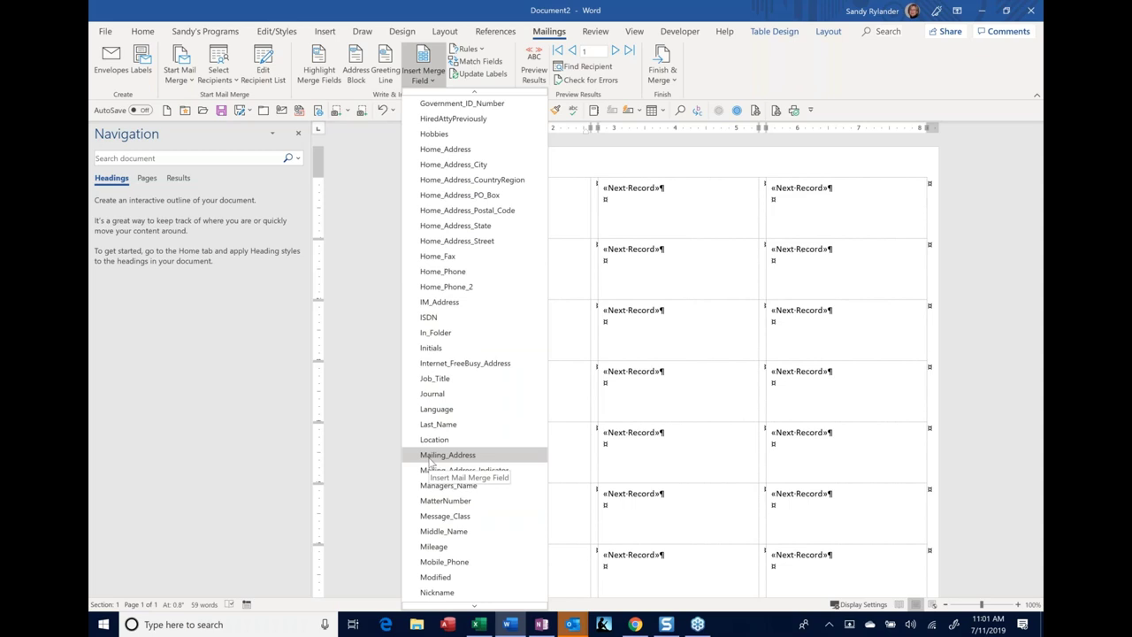
left_click(430, 457)
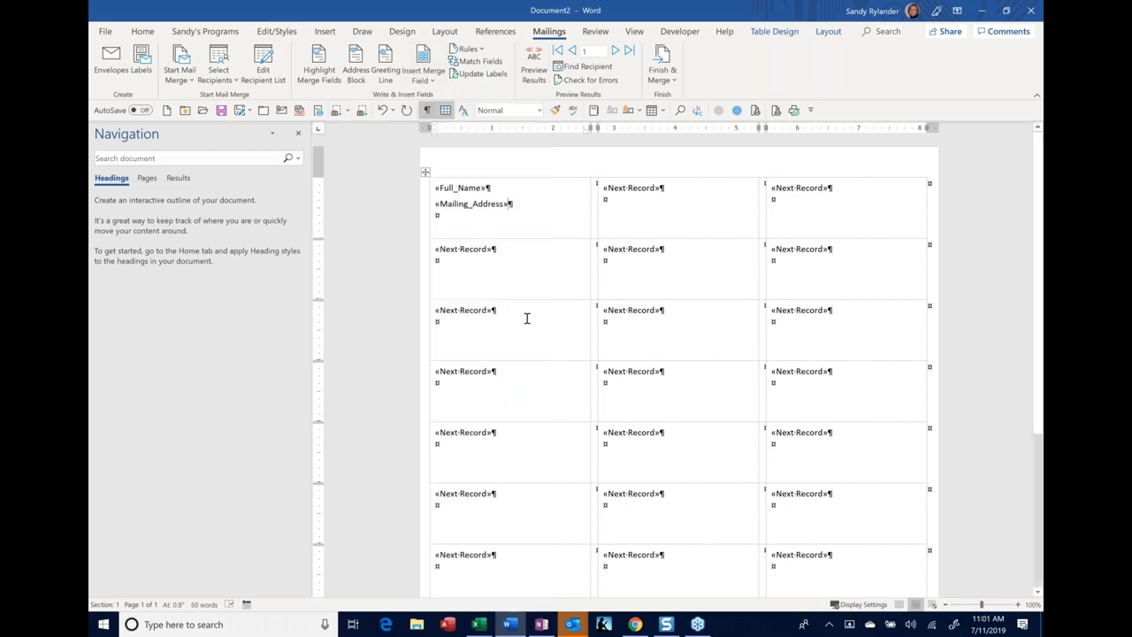
- Preview the merged first label and browse forward through several recipient records, returning to record 1
left_click(542, 70)
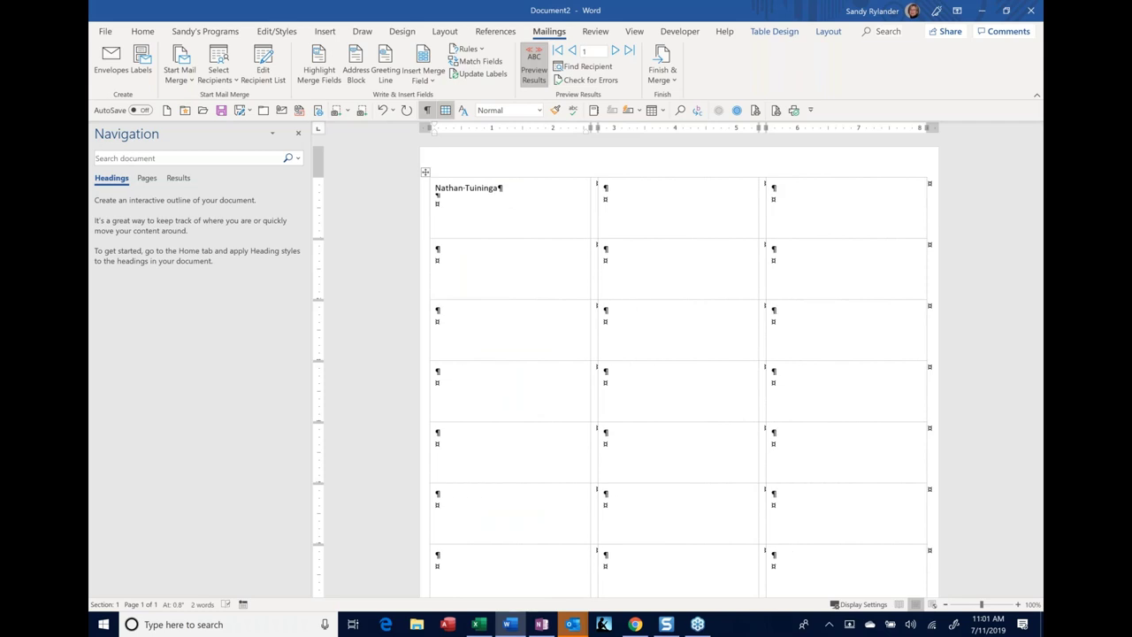
left_click(534, 70)
left_click(534, 71)
left_click(615, 50)
left_click(615, 50)
left_click(615, 50)
left_click(615, 51)
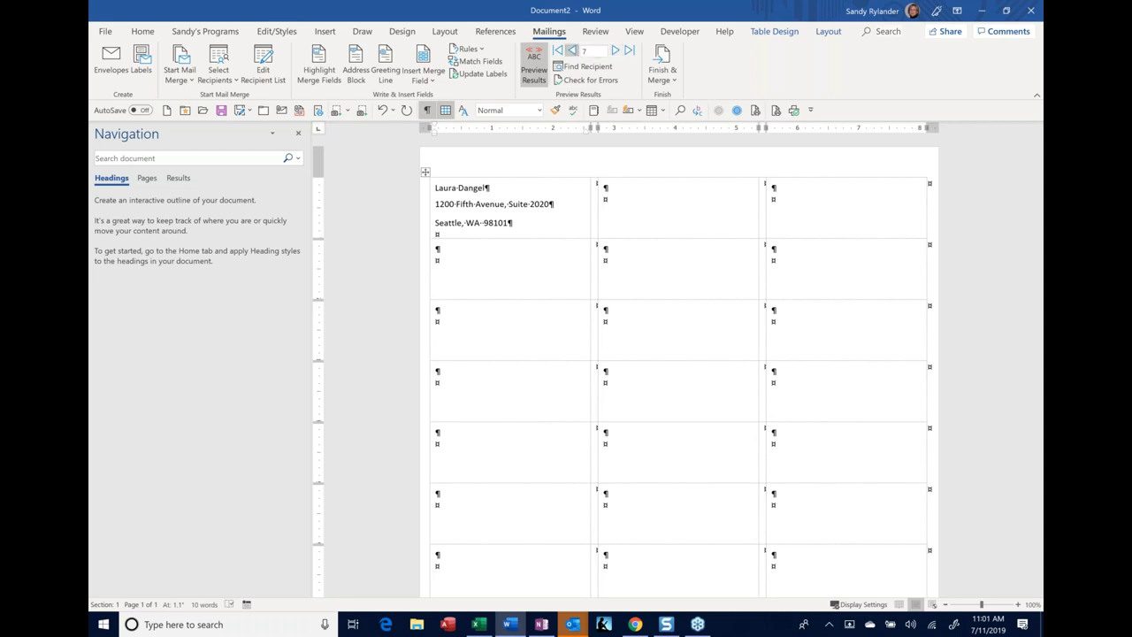
left_click(571, 51)
left_click(571, 50)
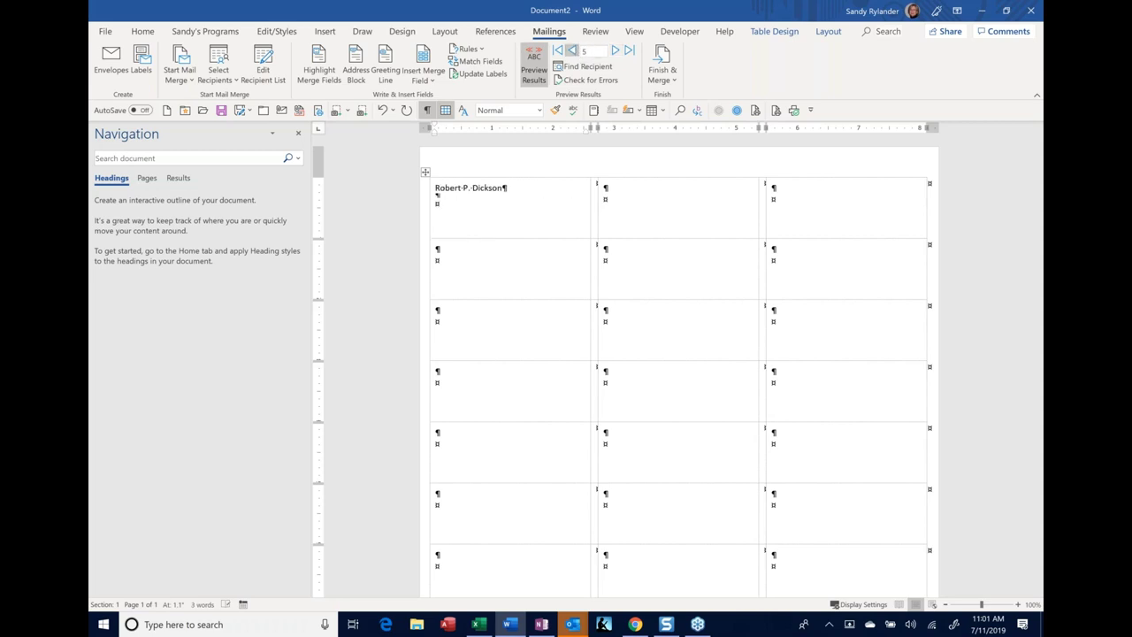
left_click(571, 51)
left_click(571, 50)
left_click(572, 50)
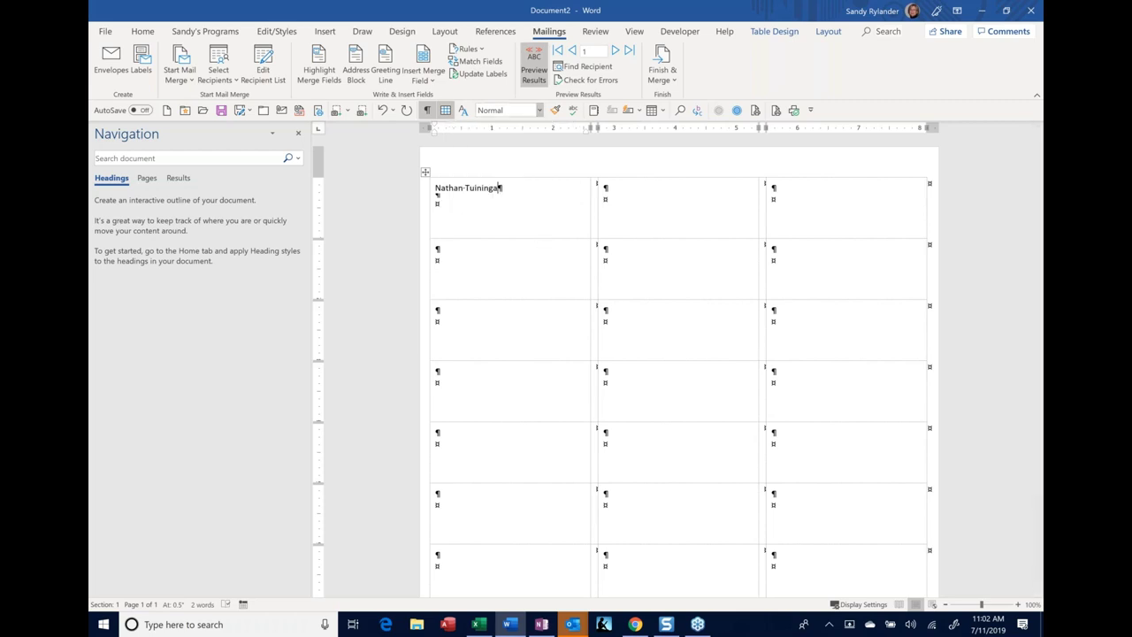
- Return to the field codes, copy the first label's fields to all labels with Update Labels, and preview the results
left_click(534, 71)
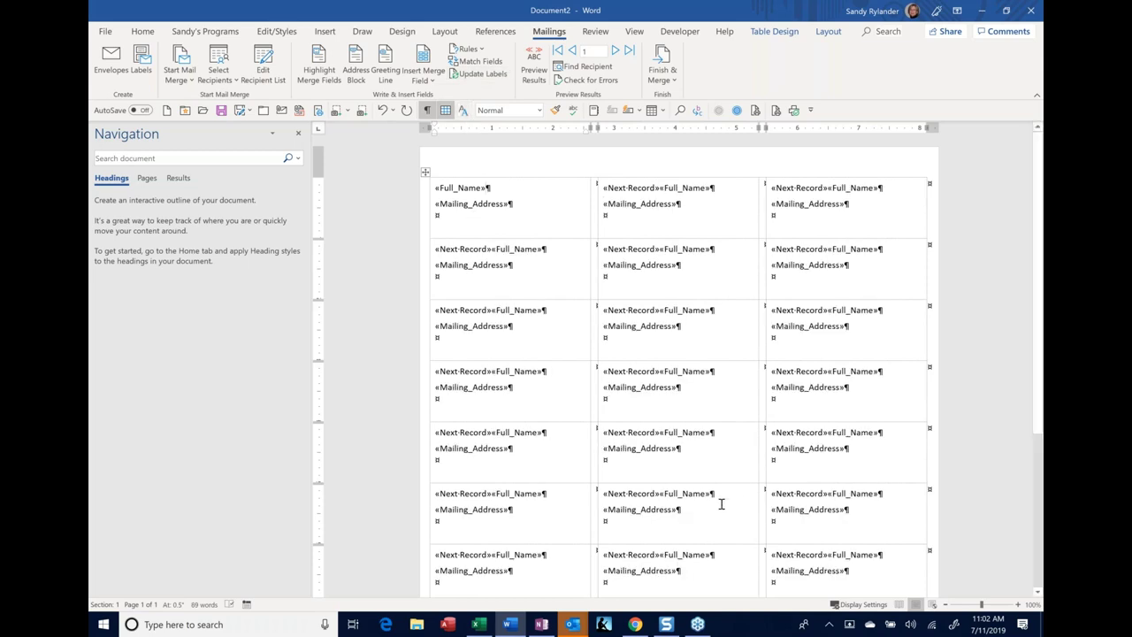
left_click(538, 79)
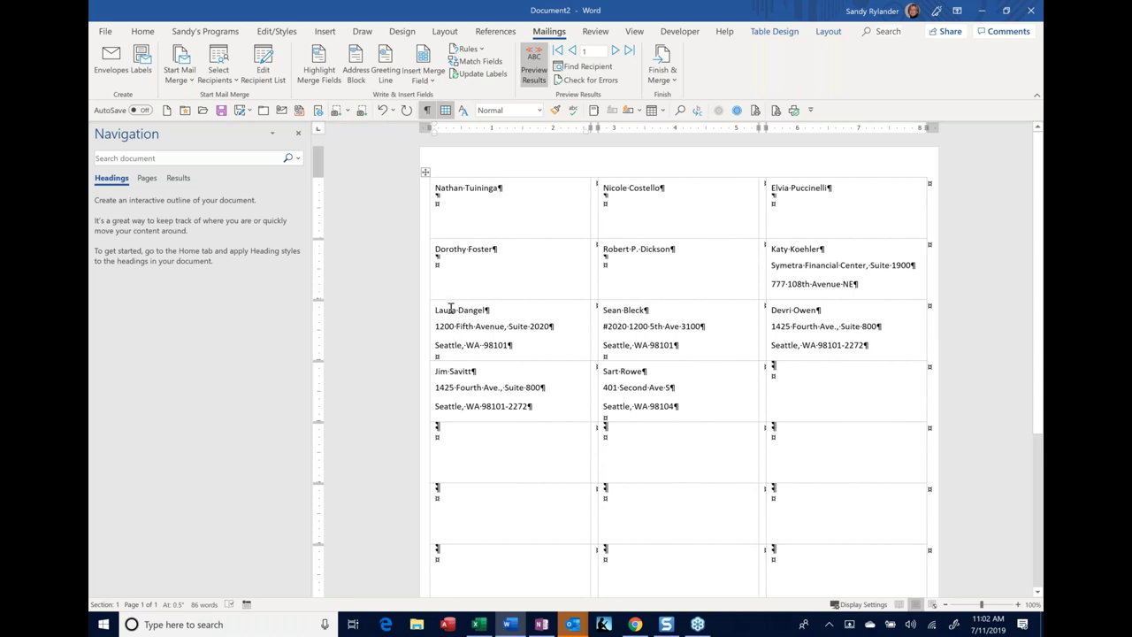
- Set the whole label table's paragraph spacing to 0 before and 0 after, with Single line spacing
left_click(425, 173)
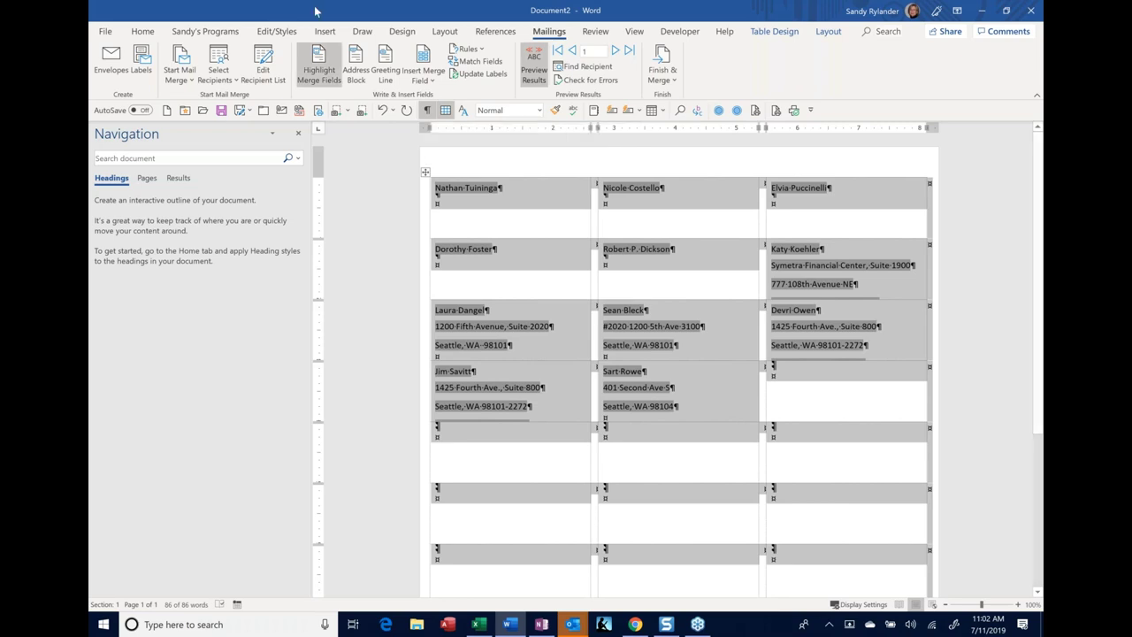
left_click(142, 31)
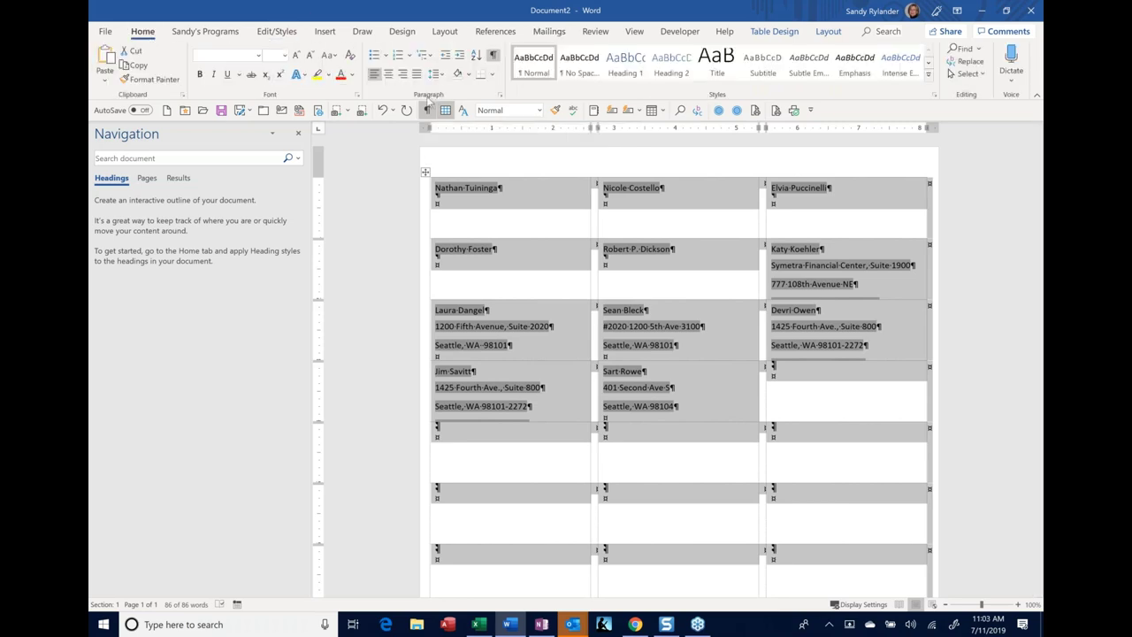
left_click(500, 93)
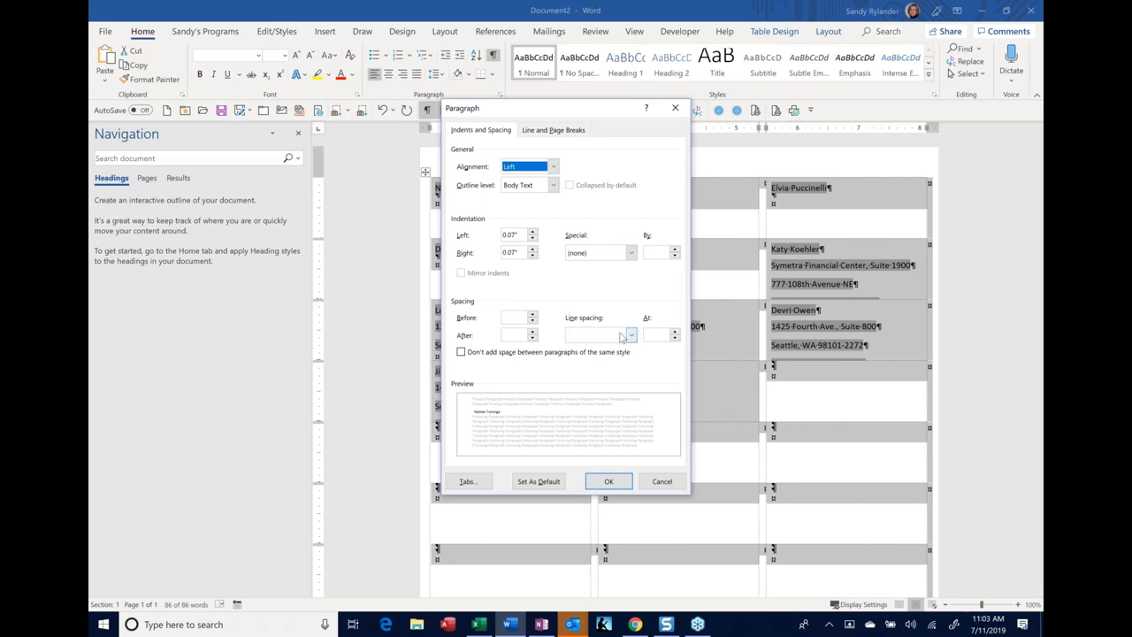
left_click(522, 319)
type("0")
left_click(518, 336)
type("0")
left_click(631, 336)
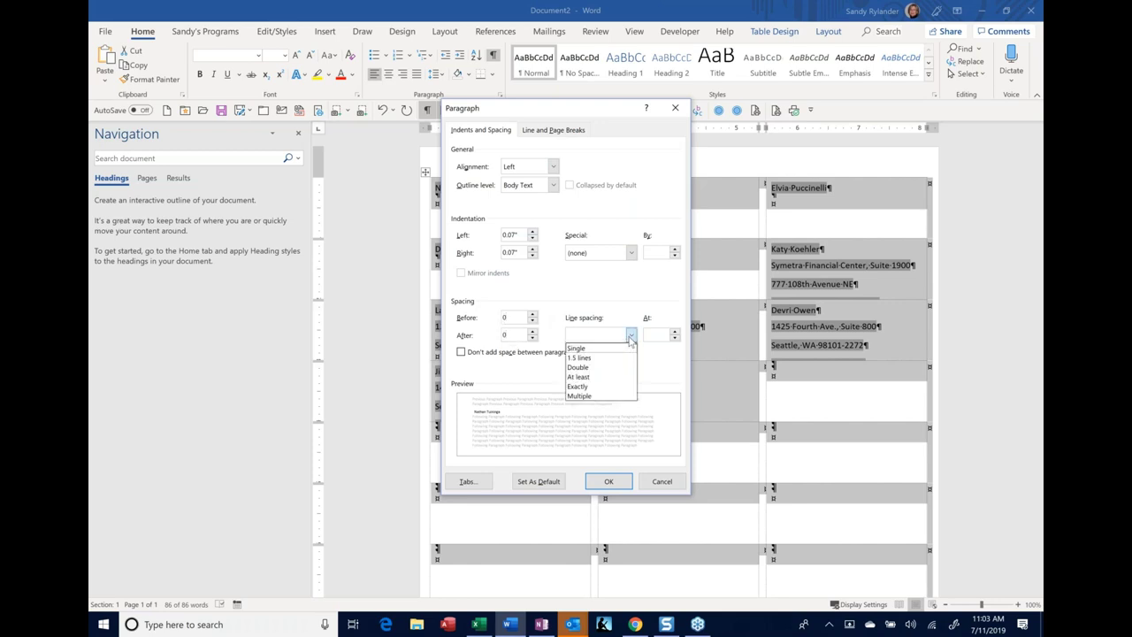
left_click(624, 350)
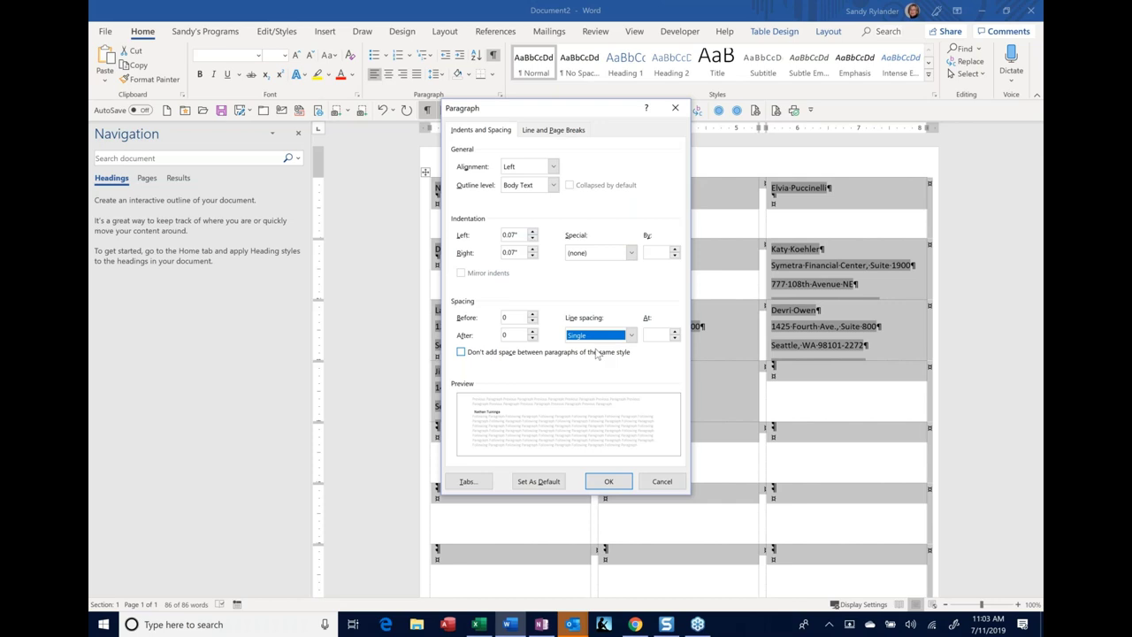
left_click(617, 487)
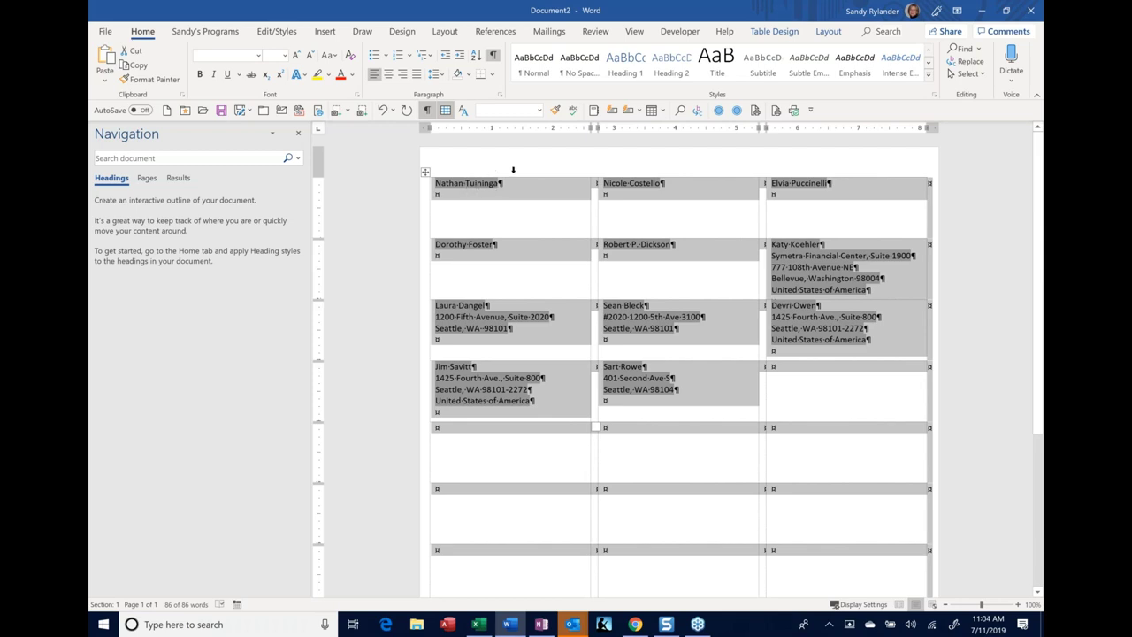
left_click(513, 169)
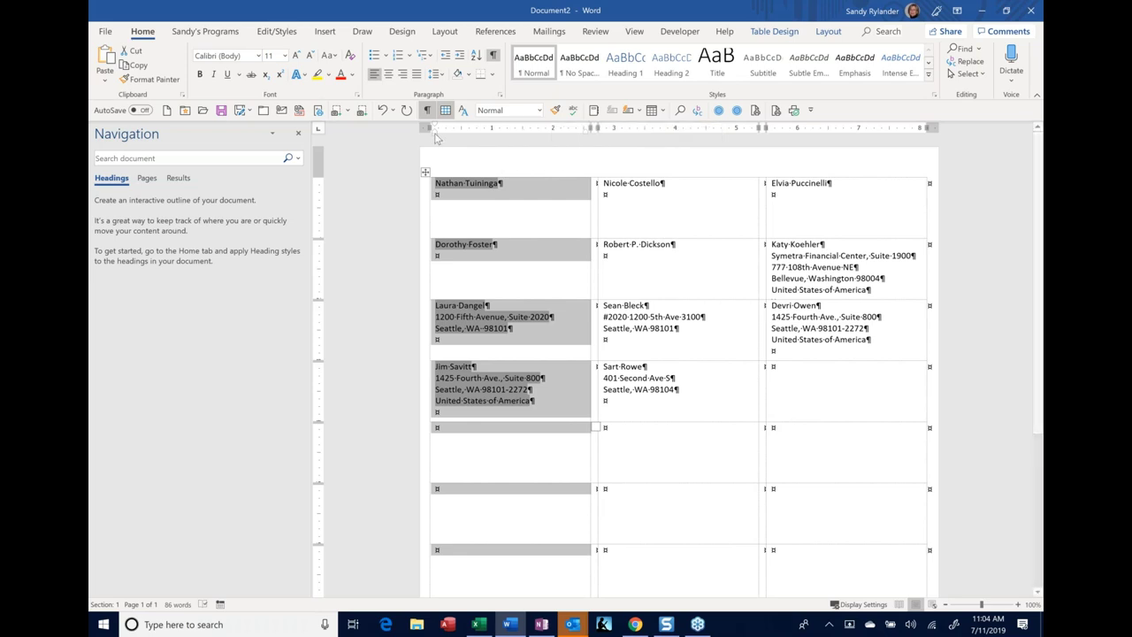
- Indent the text in the first column of labels slightly from the left edge
left_click_drag(434, 138, 436, 134)
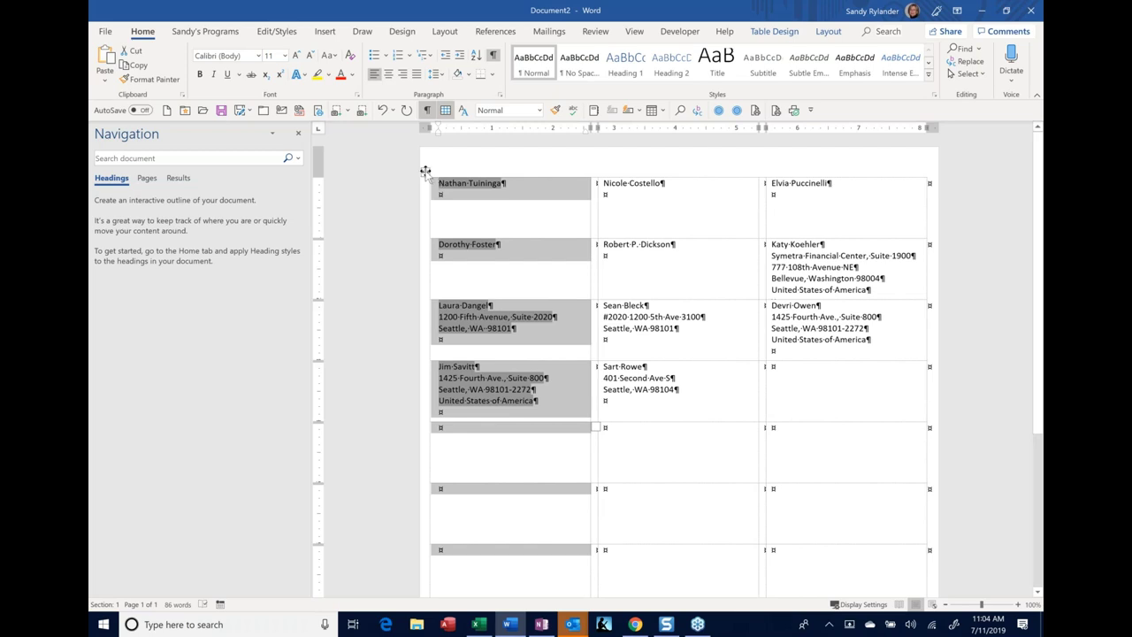
key("shift+Up")
key("shift+Up")
key("shift+Up")
key("shift+Up")
key("shift+Up")
key("shift+Up")
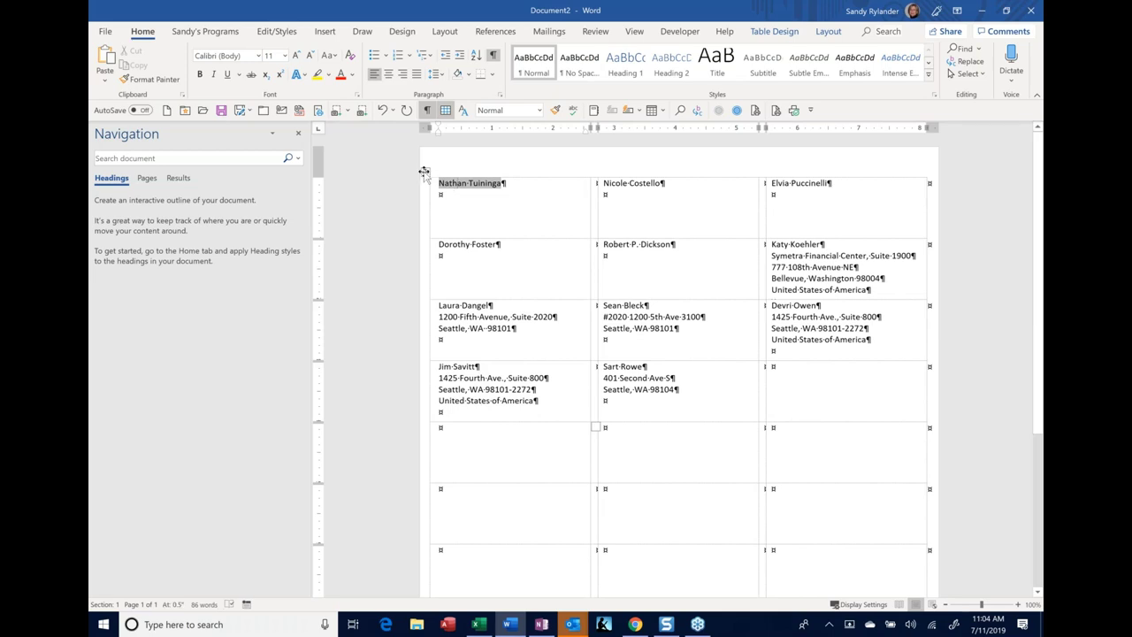
- Set the whole label table's cell alignment to Align Center Left
left_click(425, 171)
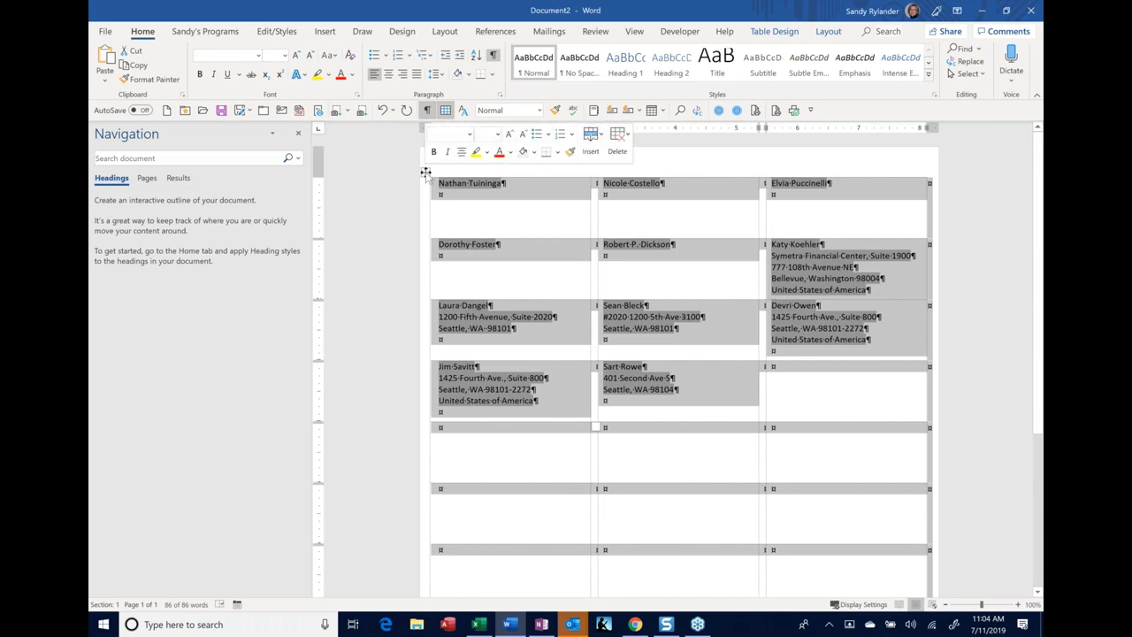
left_click(828, 34)
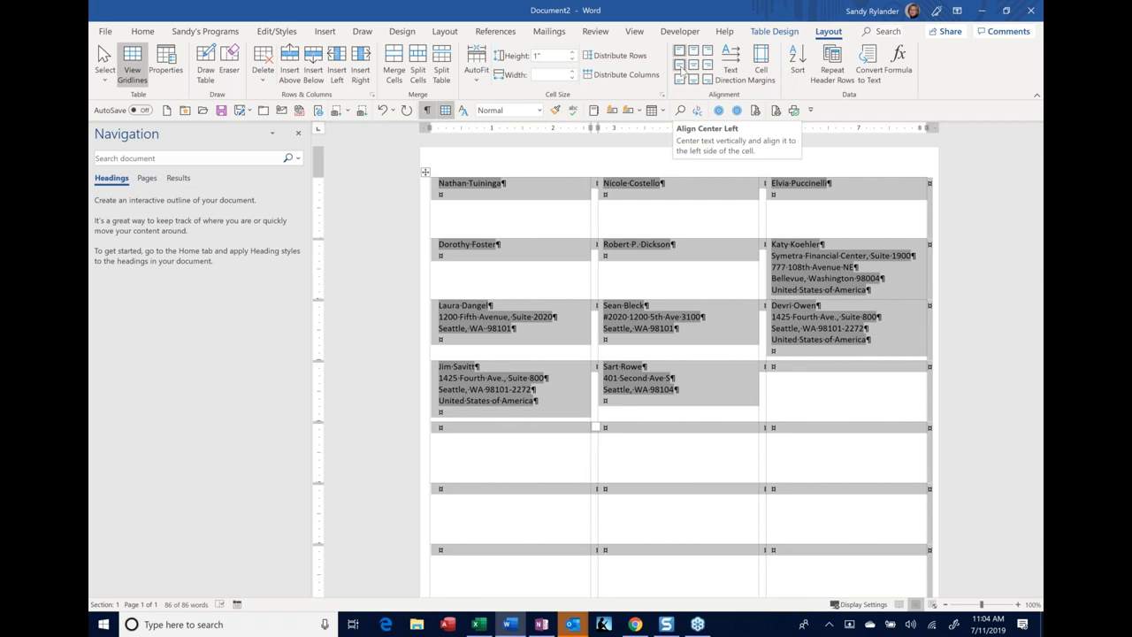
left_click(681, 67)
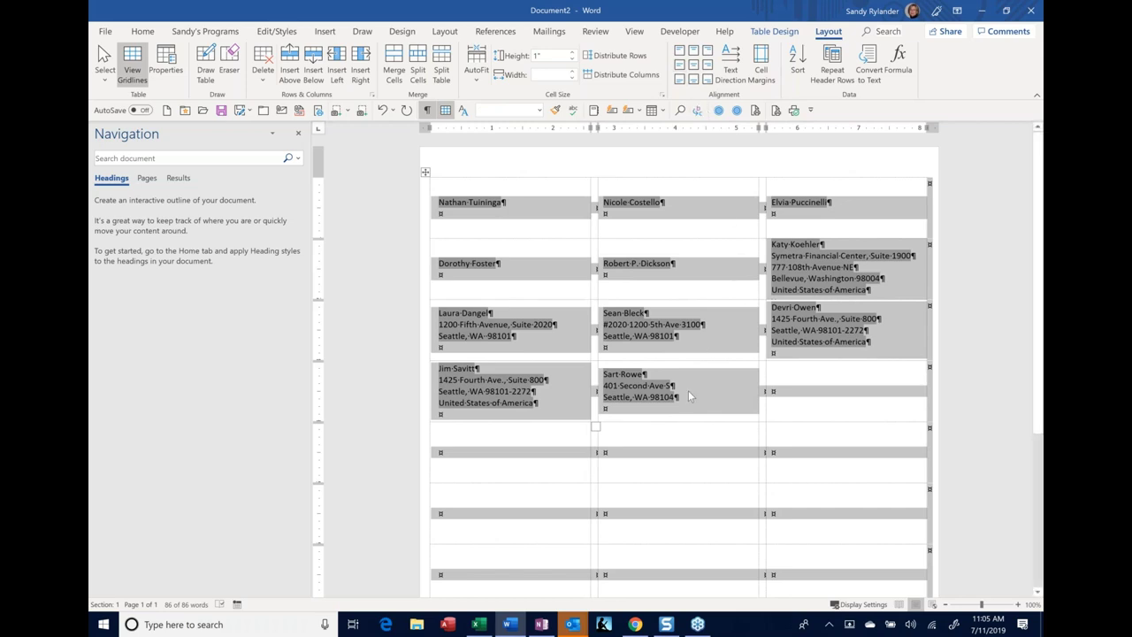
left_click_drag(688, 396, 603, 385)
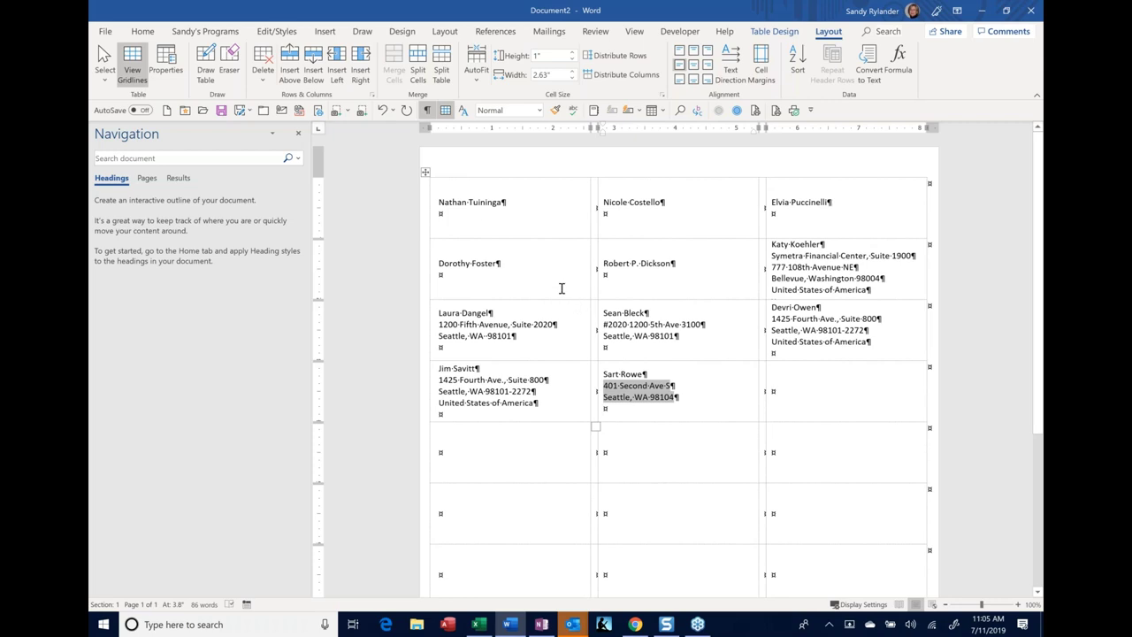
triple_click(445, 183)
left_click(515, 216)
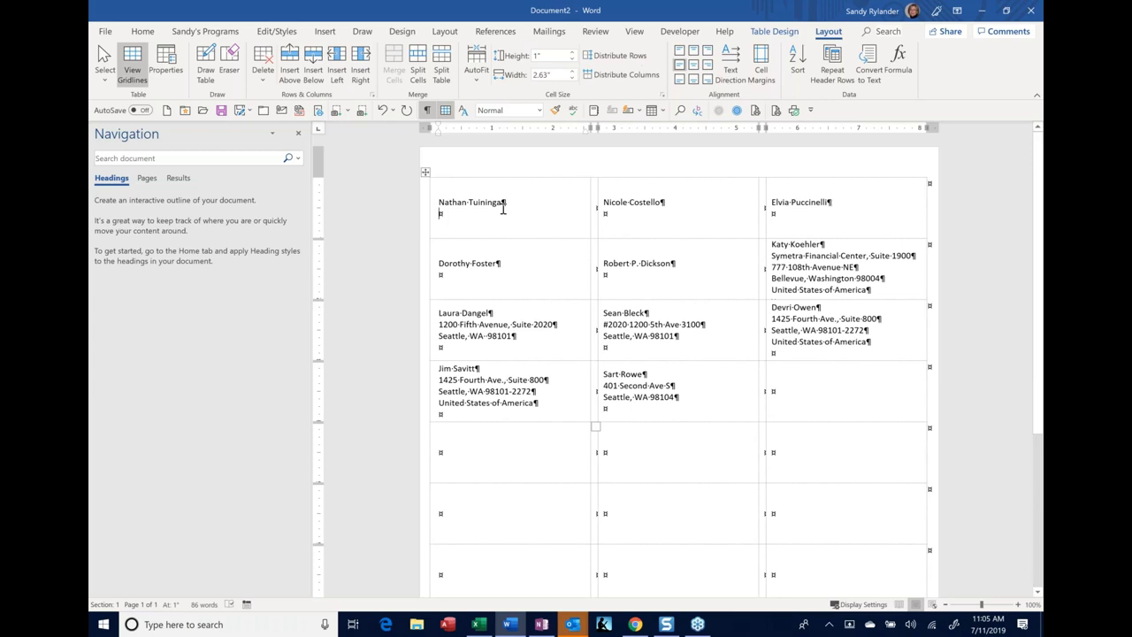
- Return the labels to field codes, merge all records into a new document for individual editing, and look through it
left_click(549, 30)
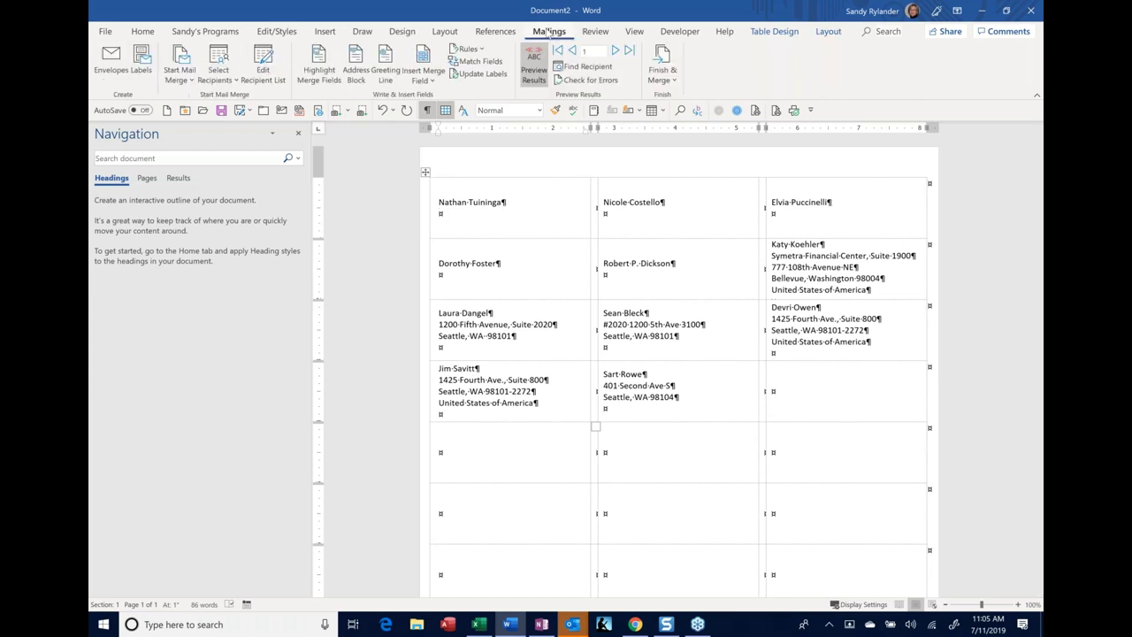
left_click(540, 84)
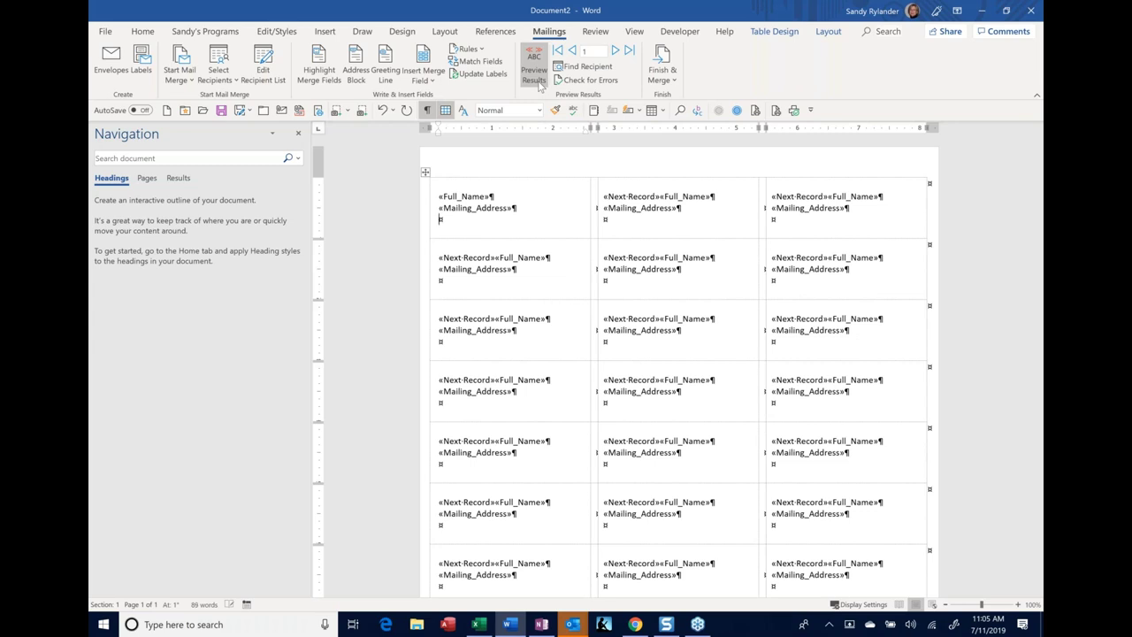
left_click(658, 78)
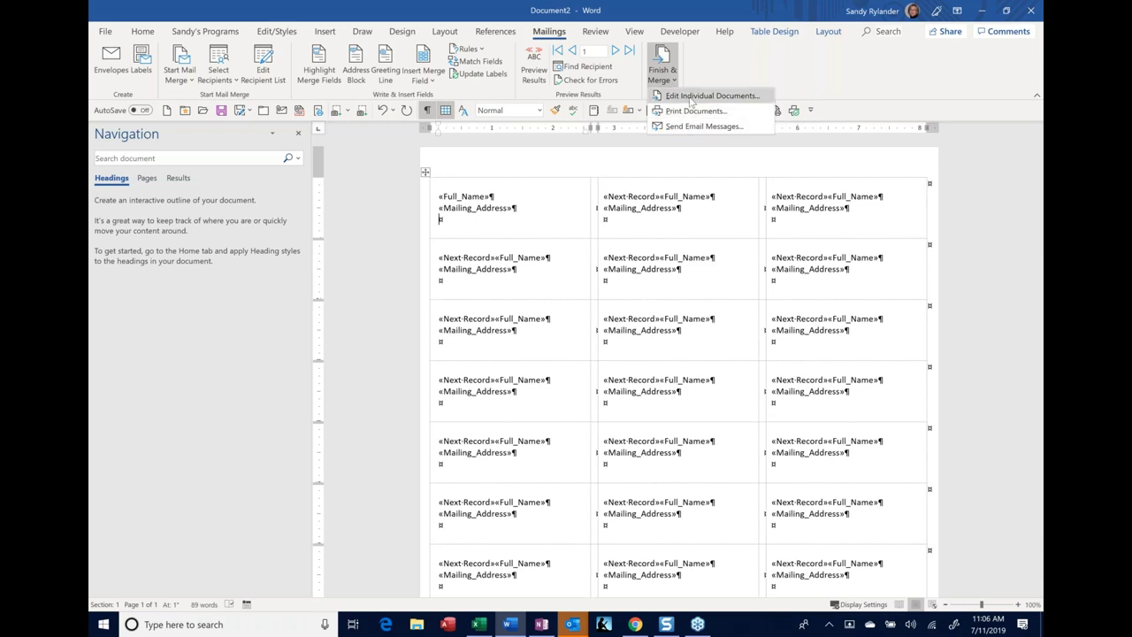
left_click(690, 99)
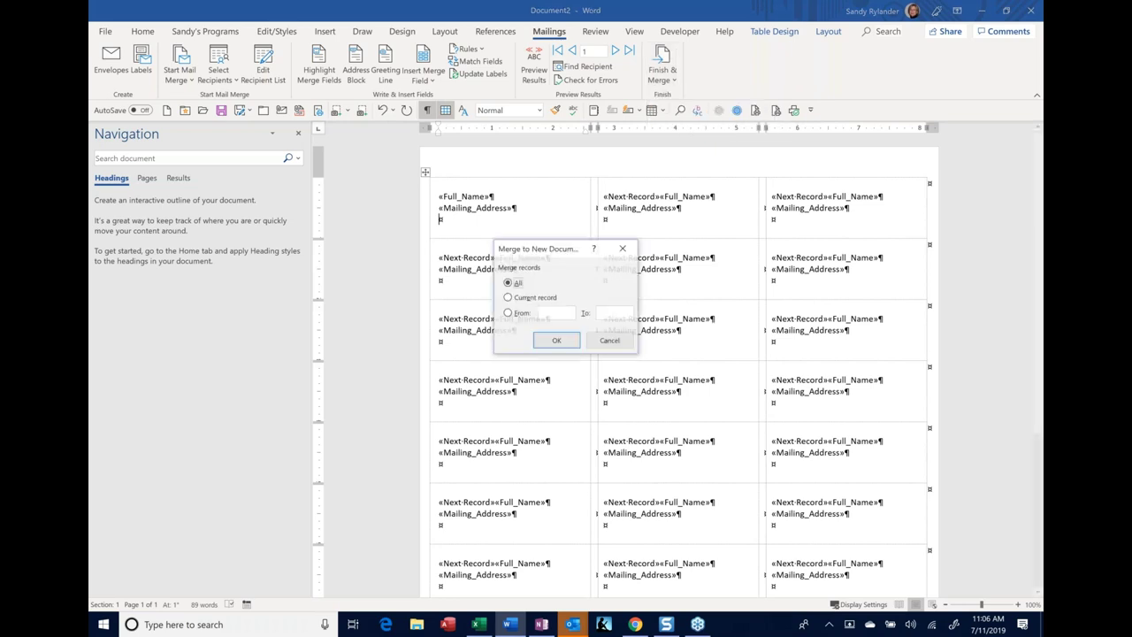
left_click(570, 343)
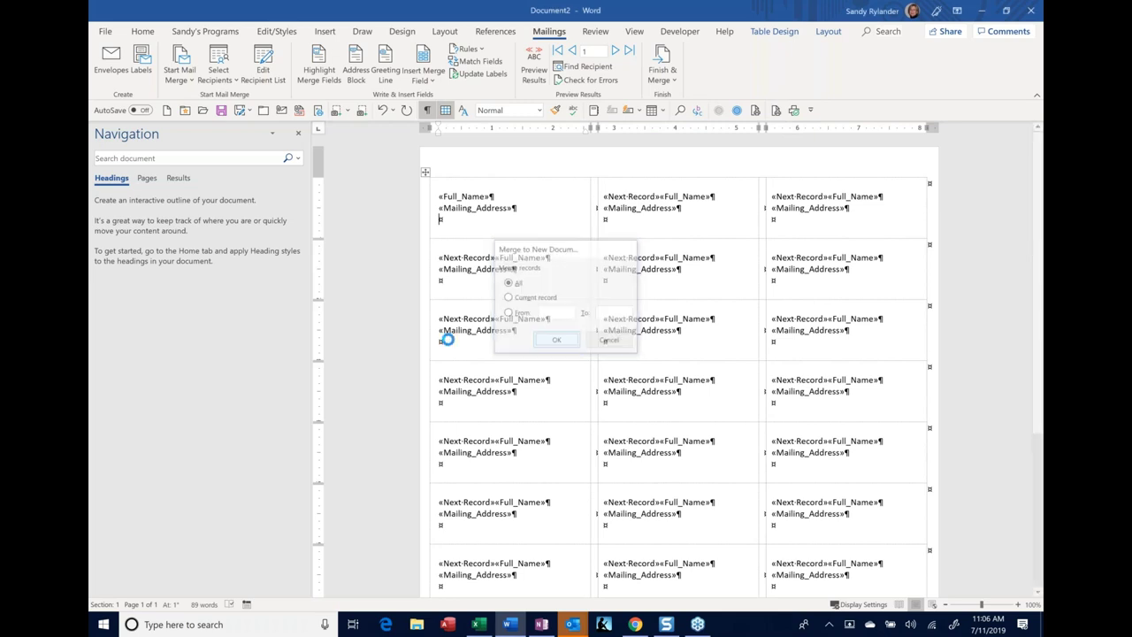
scroll(498, 298, "down", 3)
scroll(498, 299, "up", 2)
scroll(498, 298, "up", 2)
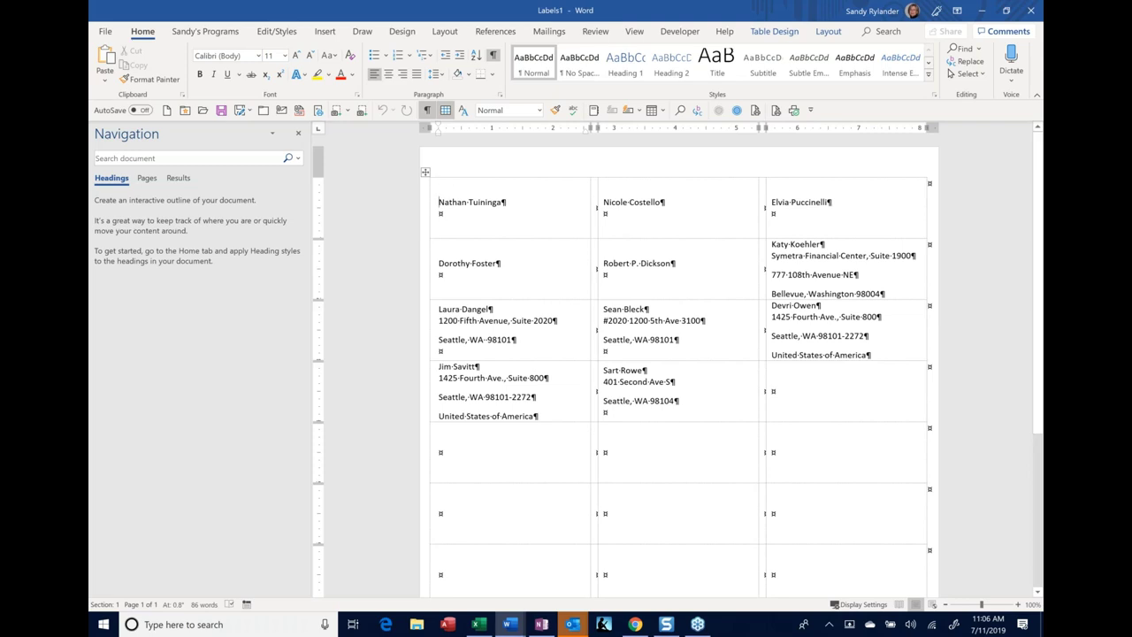
- Close the merged labels document without saving it
left_click(1031, 11)
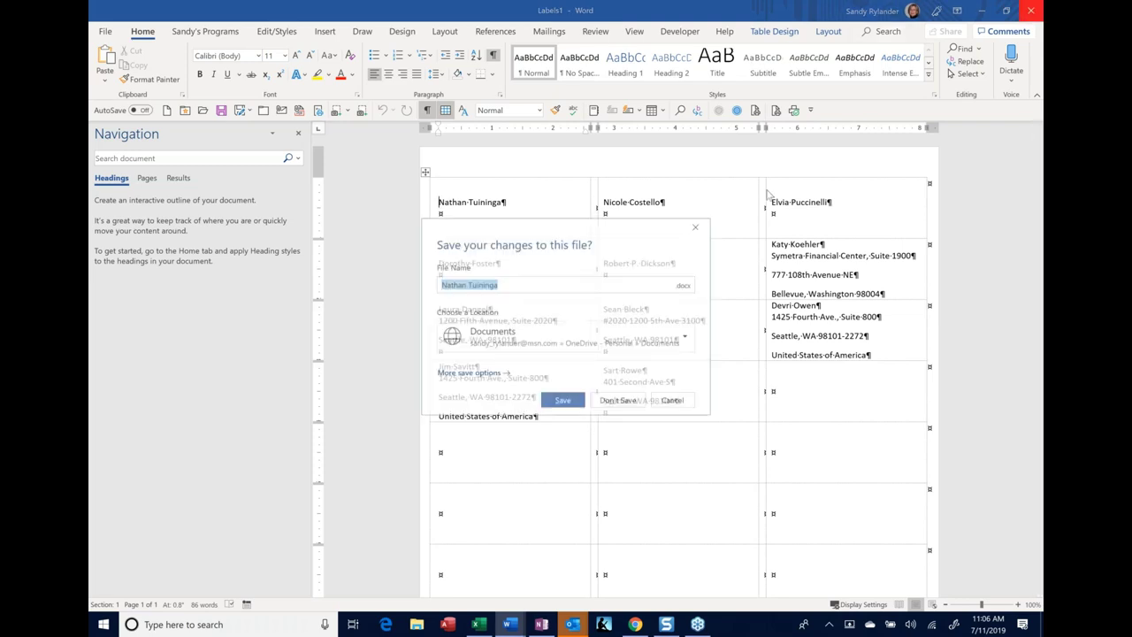
left_click(615, 405)
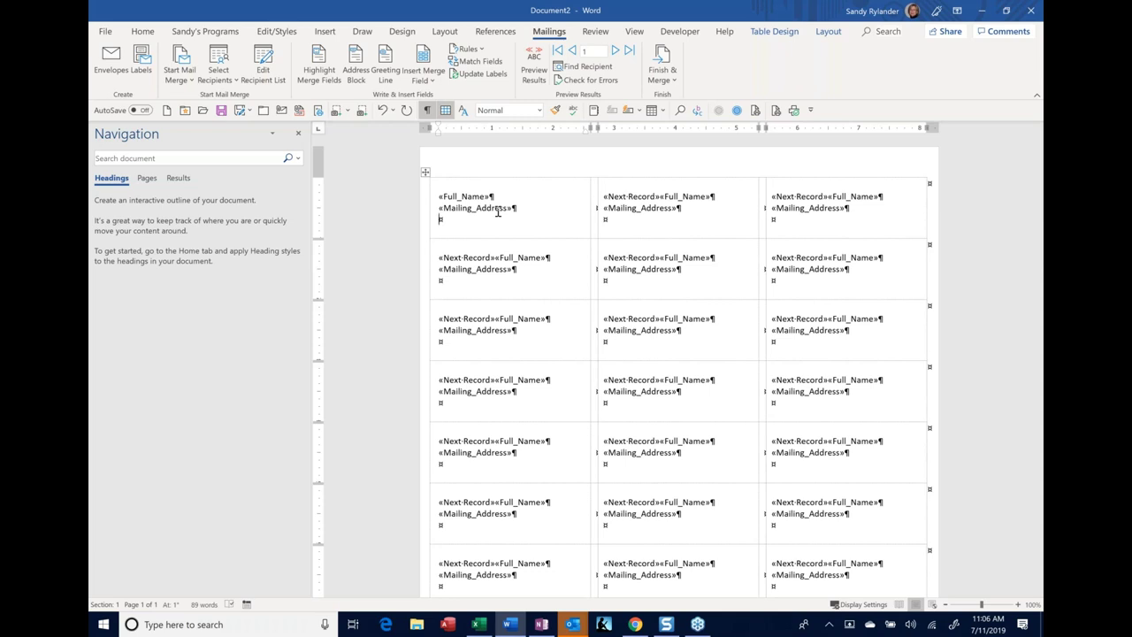
left_click(426, 173)
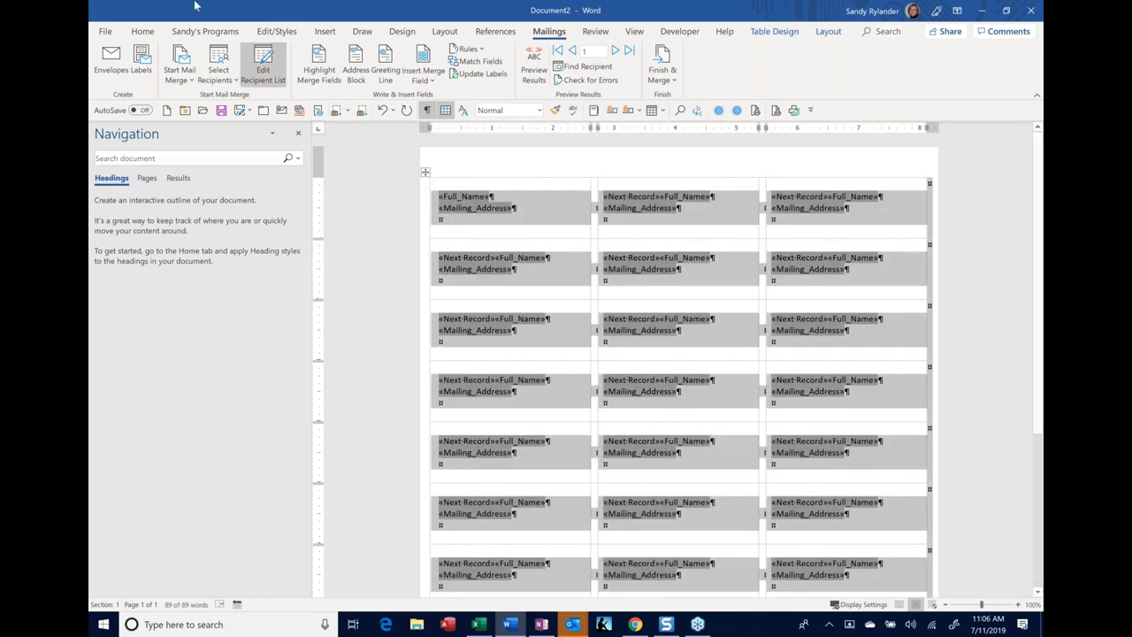
left_click(143, 32)
left_click(258, 56)
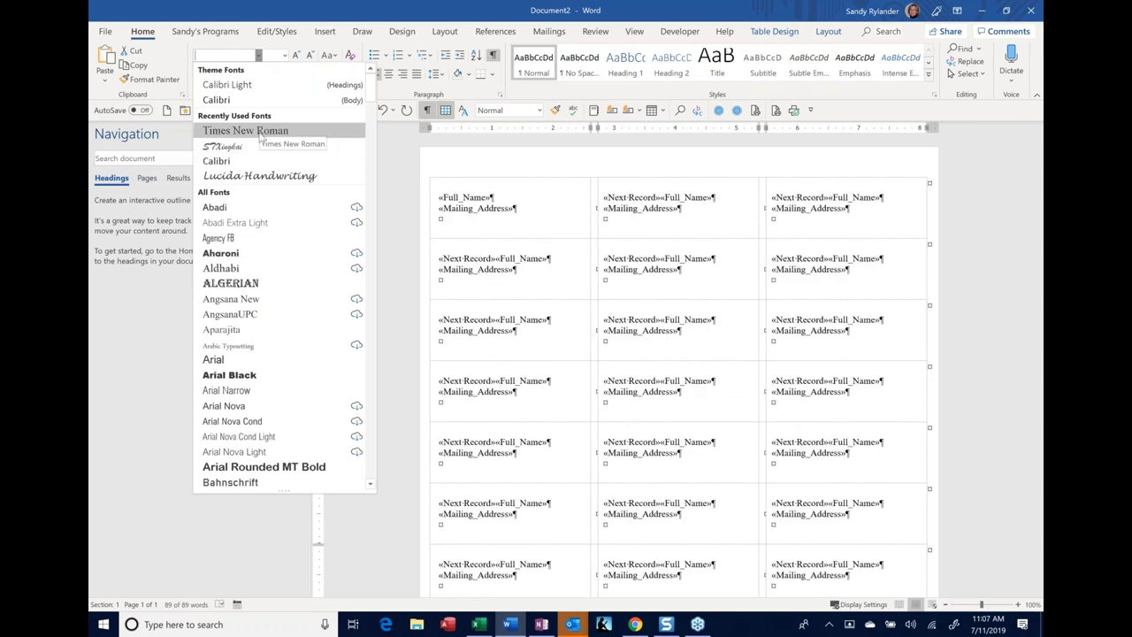
left_click(412, 169)
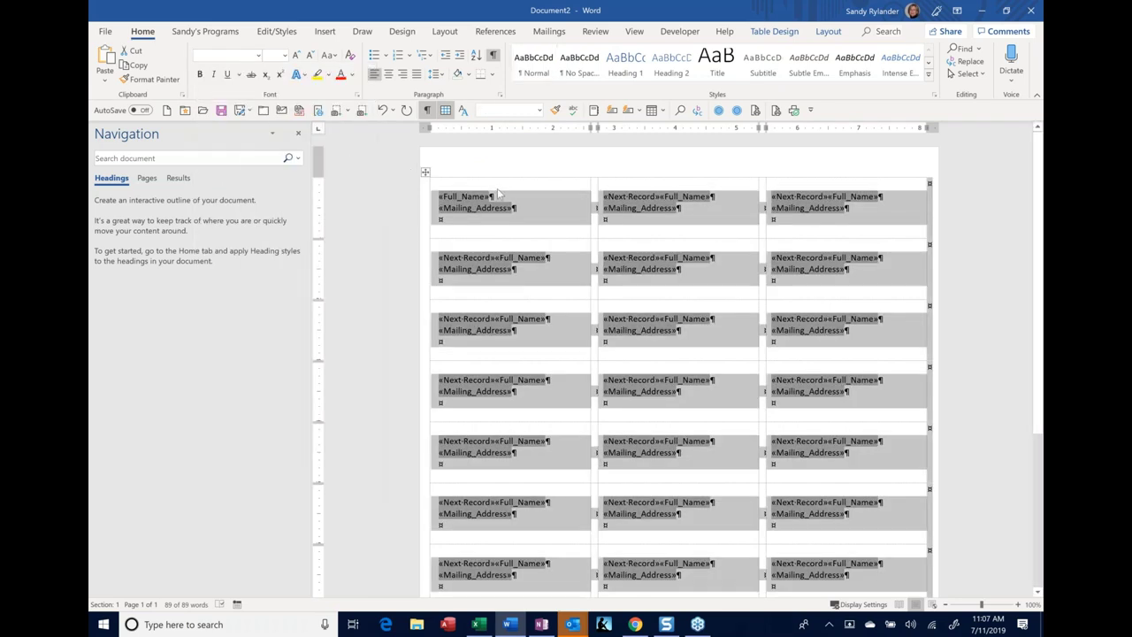
left_click(368, 248)
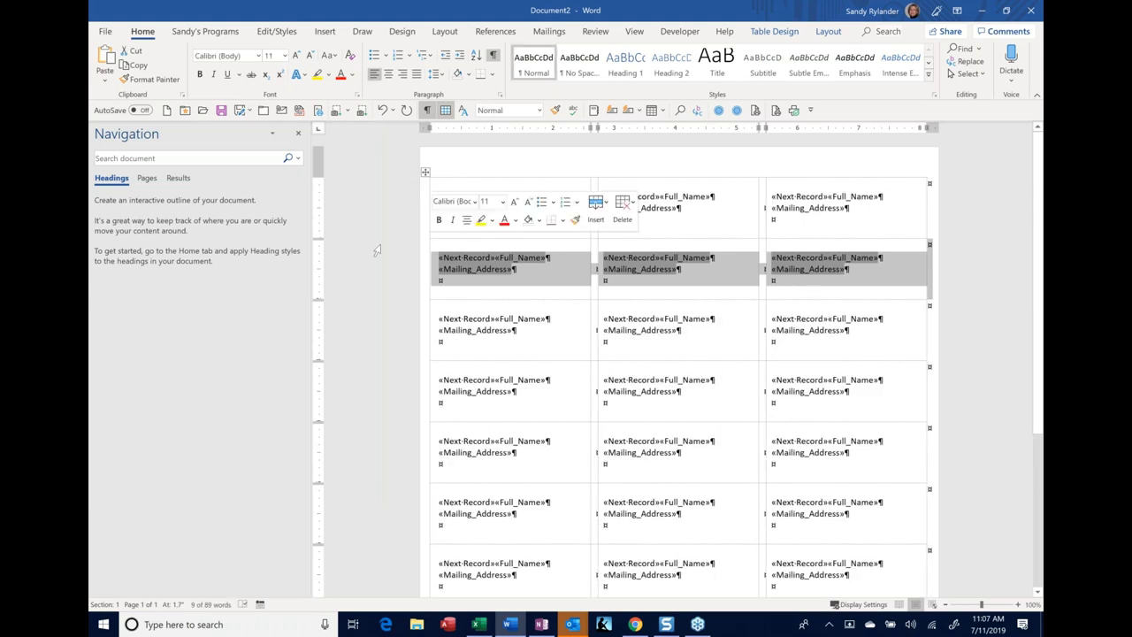
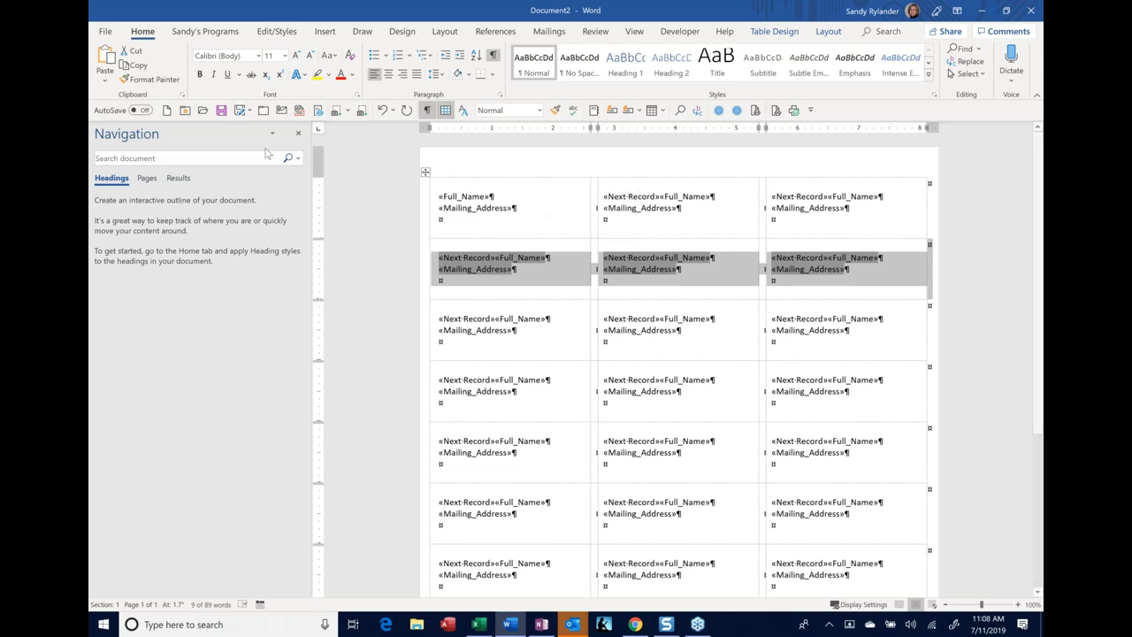
left_click(807, 207)
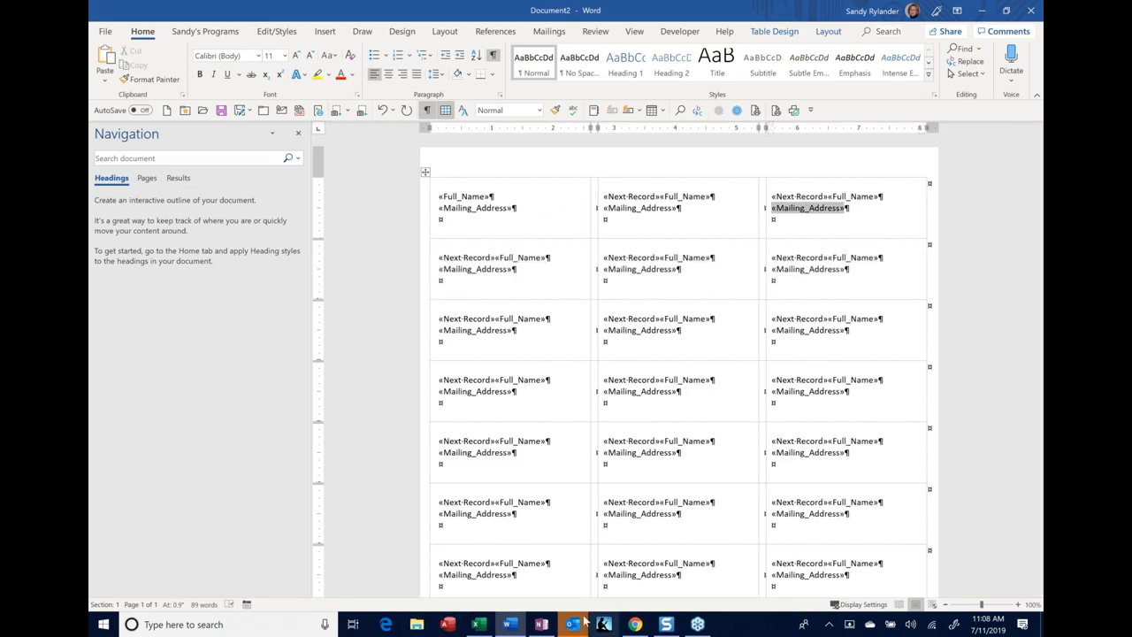
- Switch to the Outlook contacts, compare the Card, People and Business Card views, and show the contacts in Card view
mouse_move(576, 629)
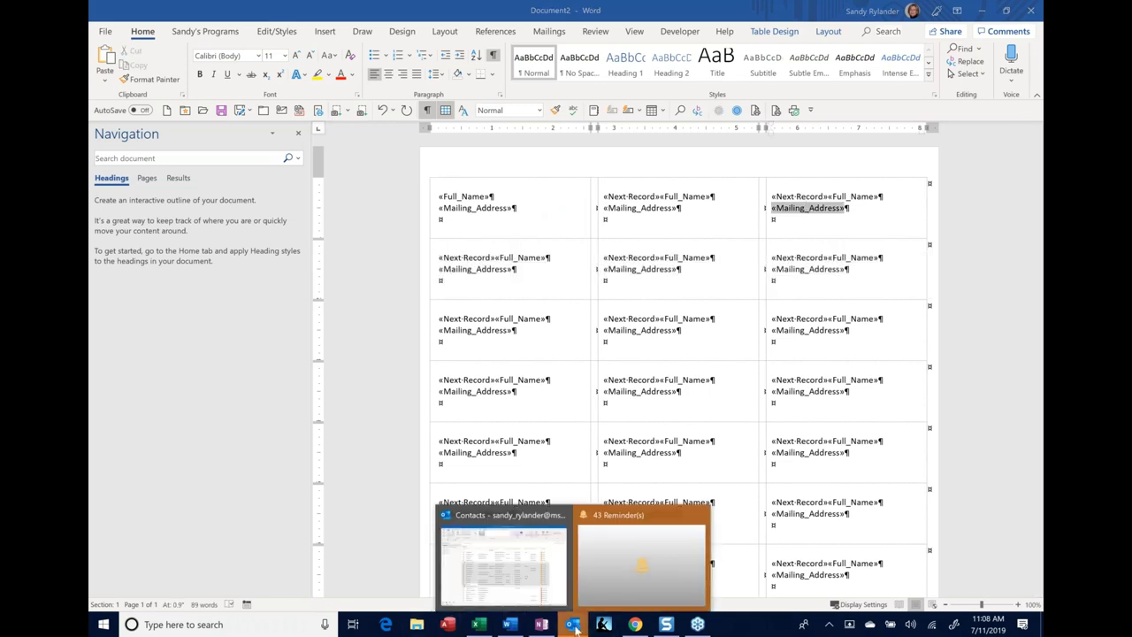
left_click(504, 562)
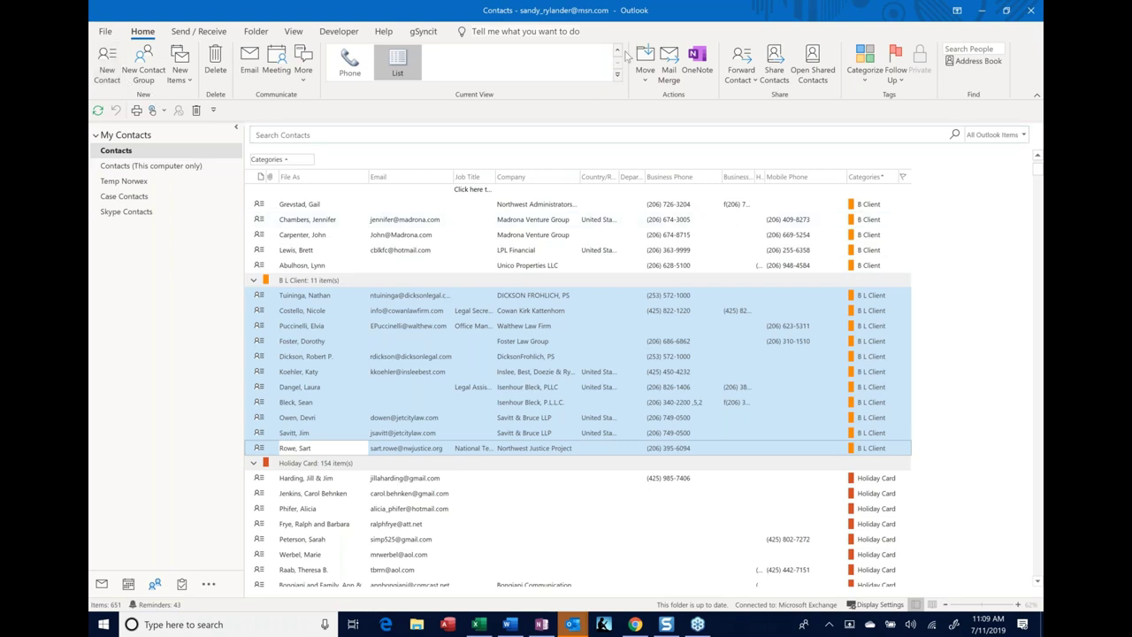
left_click(618, 52)
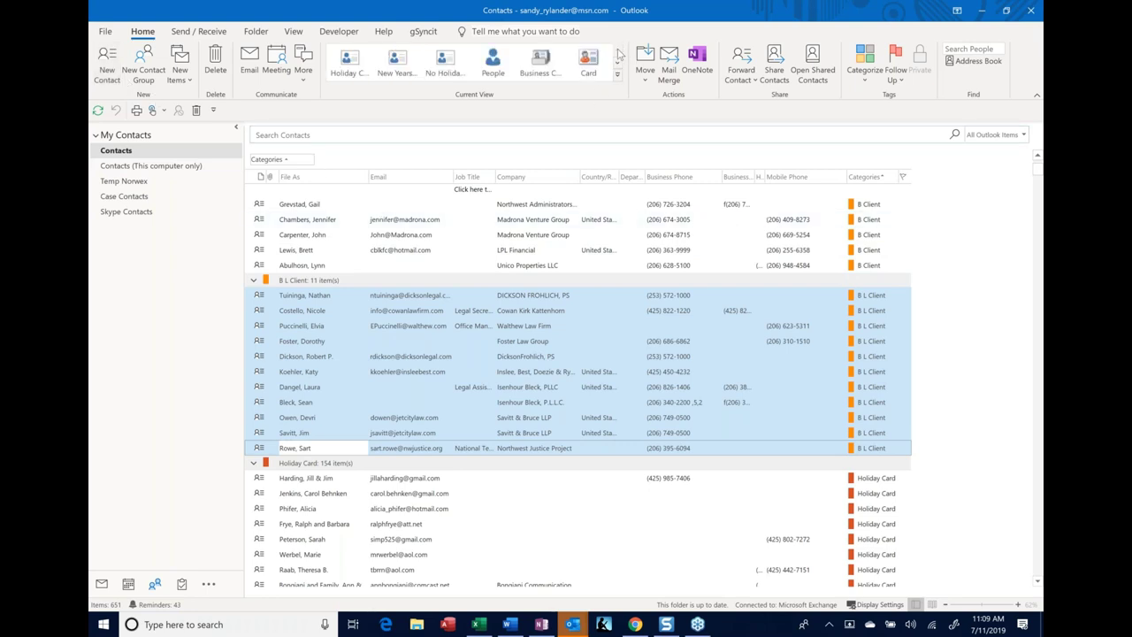
left_click(603, 76)
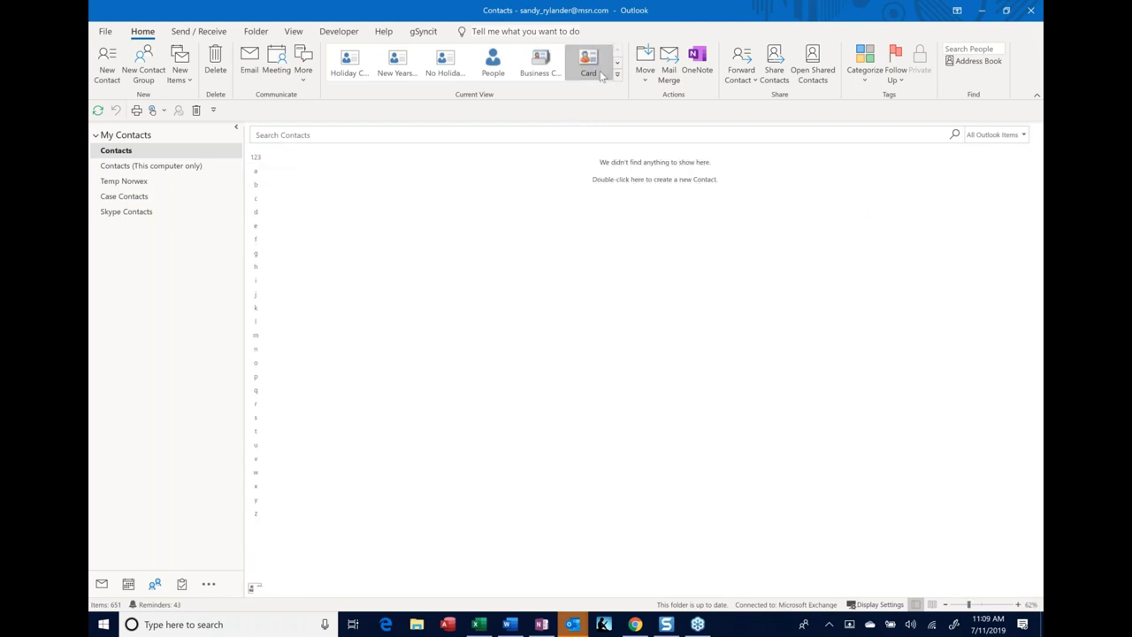
left_click(494, 72)
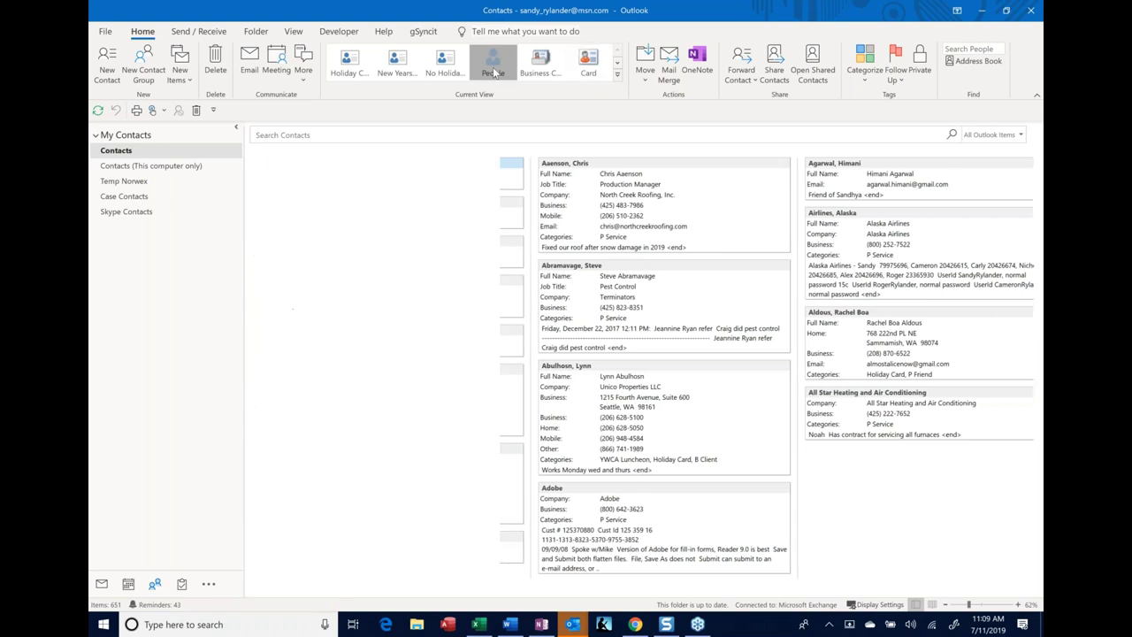
left_click(439, 271)
left_click(522, 74)
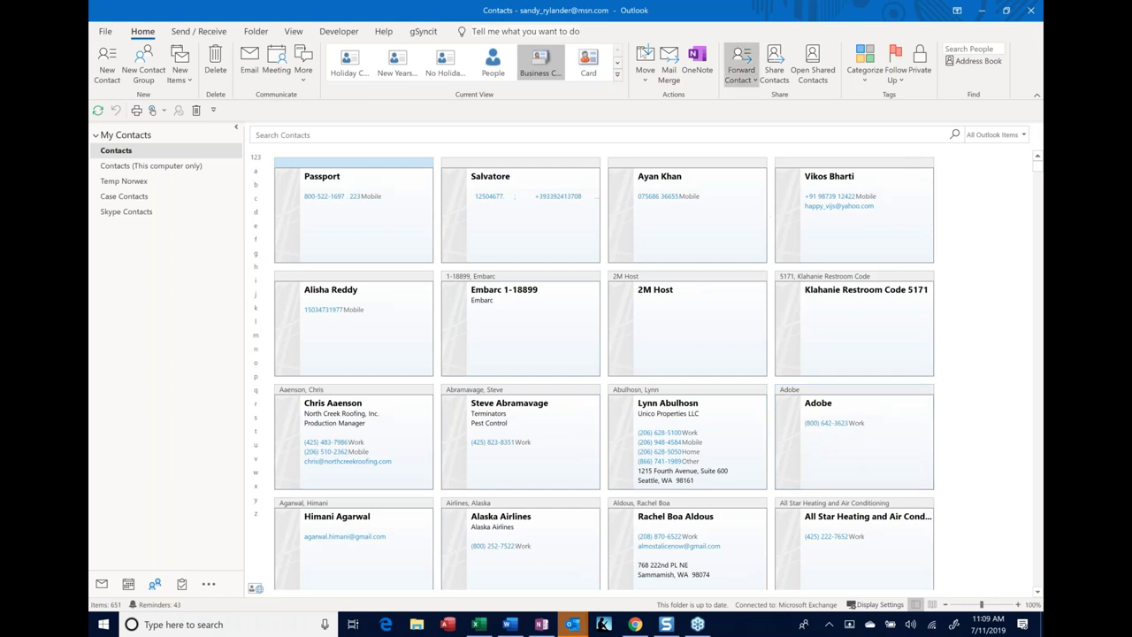
left_click(590, 66)
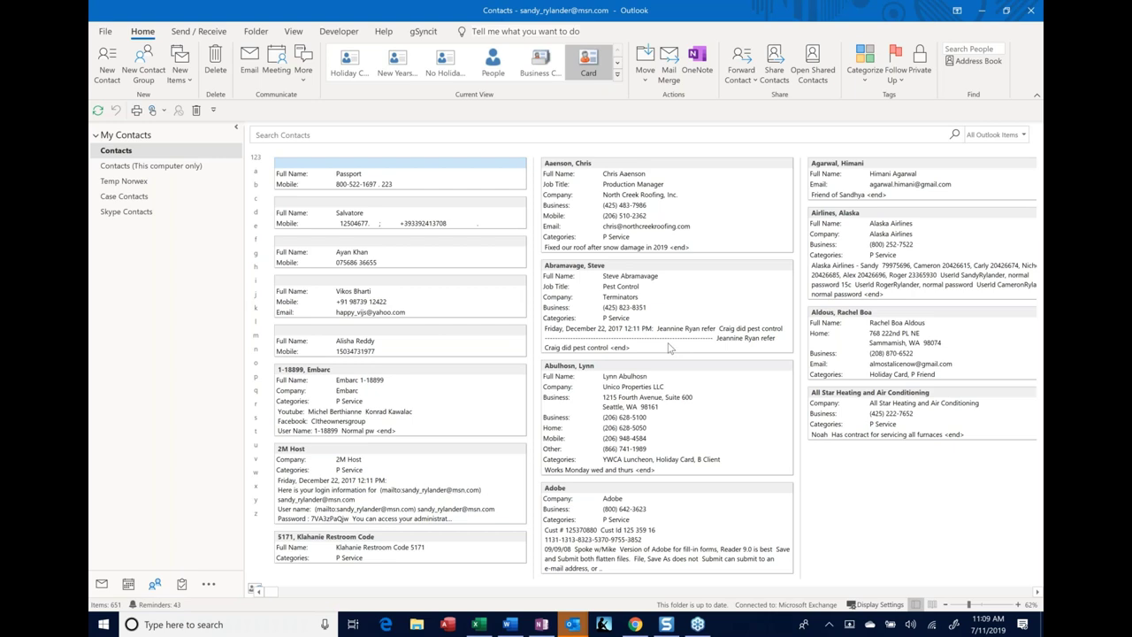
- Open the Card view's column settings through the view manager and examine the available and shown columns
left_click(290, 34)
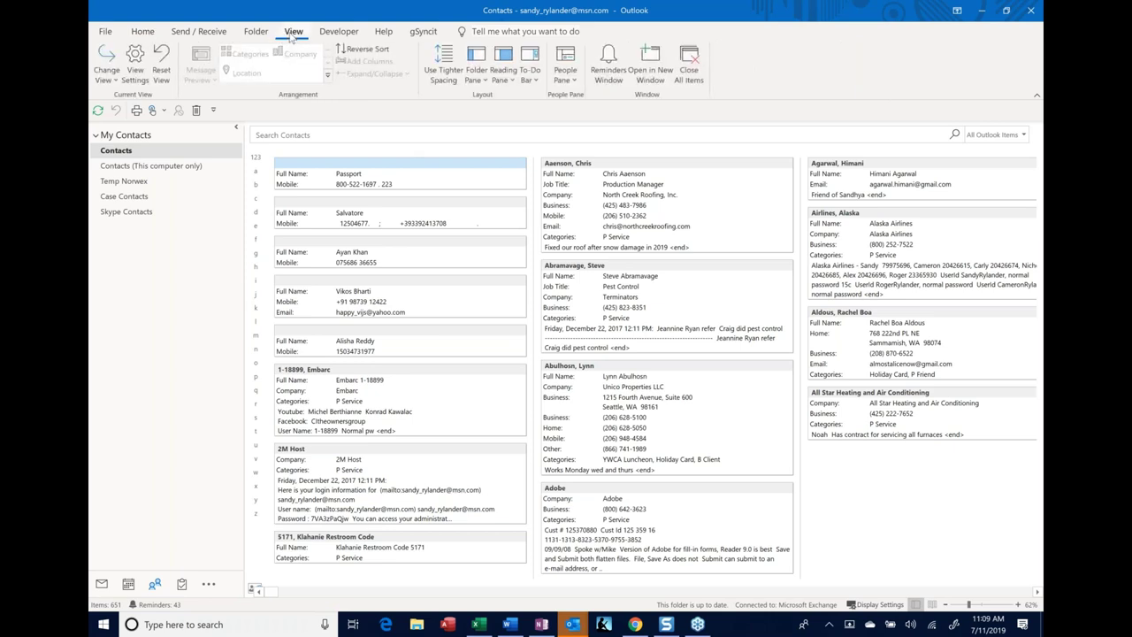
left_click(104, 76)
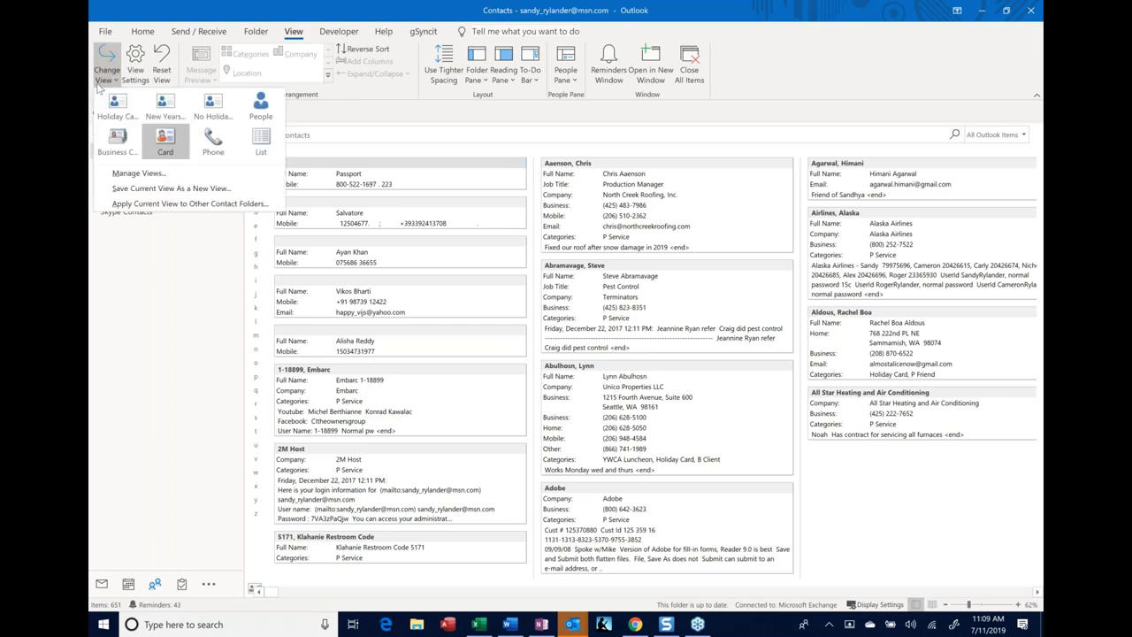
left_click(150, 174)
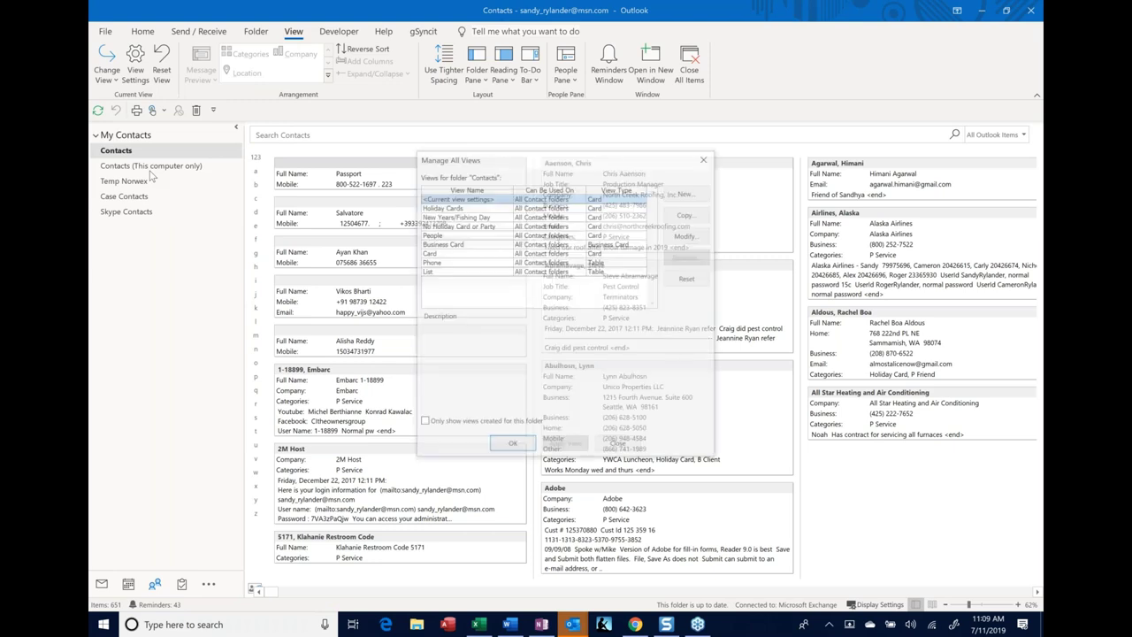
left_click(684, 237)
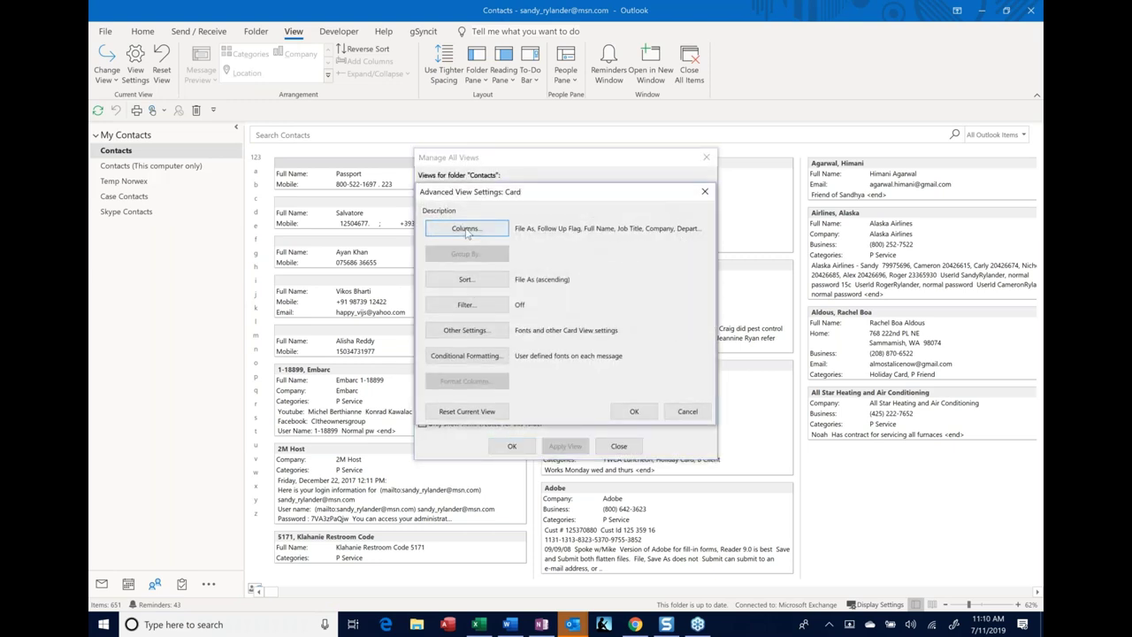
left_click(466, 230)
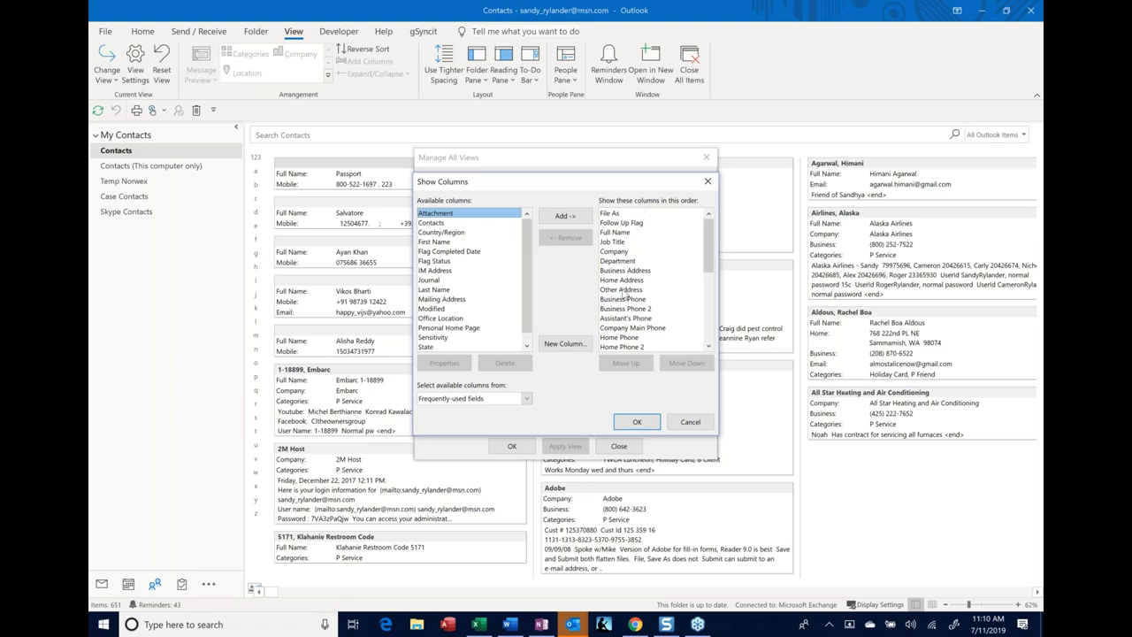
left_click(445, 261)
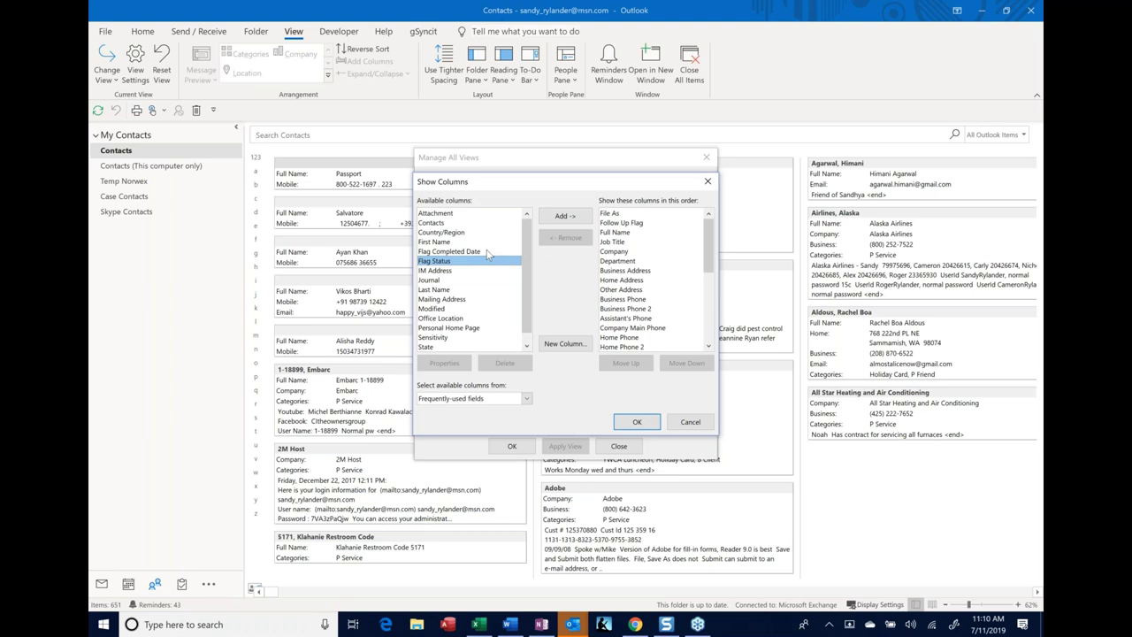
left_click(424, 245)
left_click_drag(423, 248, 509, 285)
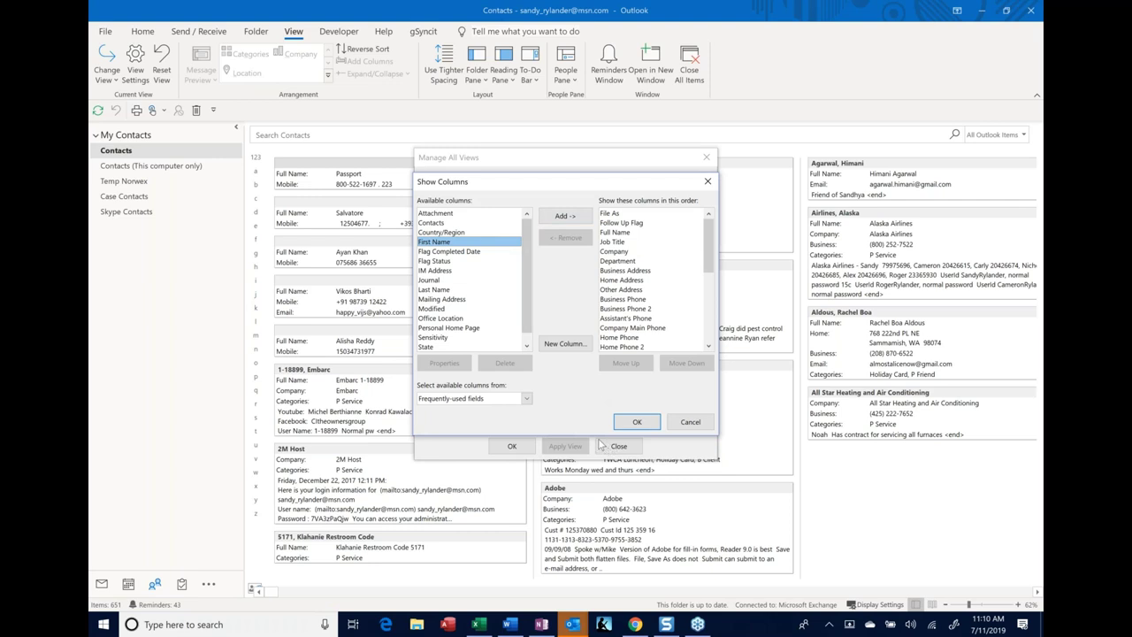
- Look at the field groups offered for the Card view's columns, and leave the view settings without changing anything
left_click(469, 403)
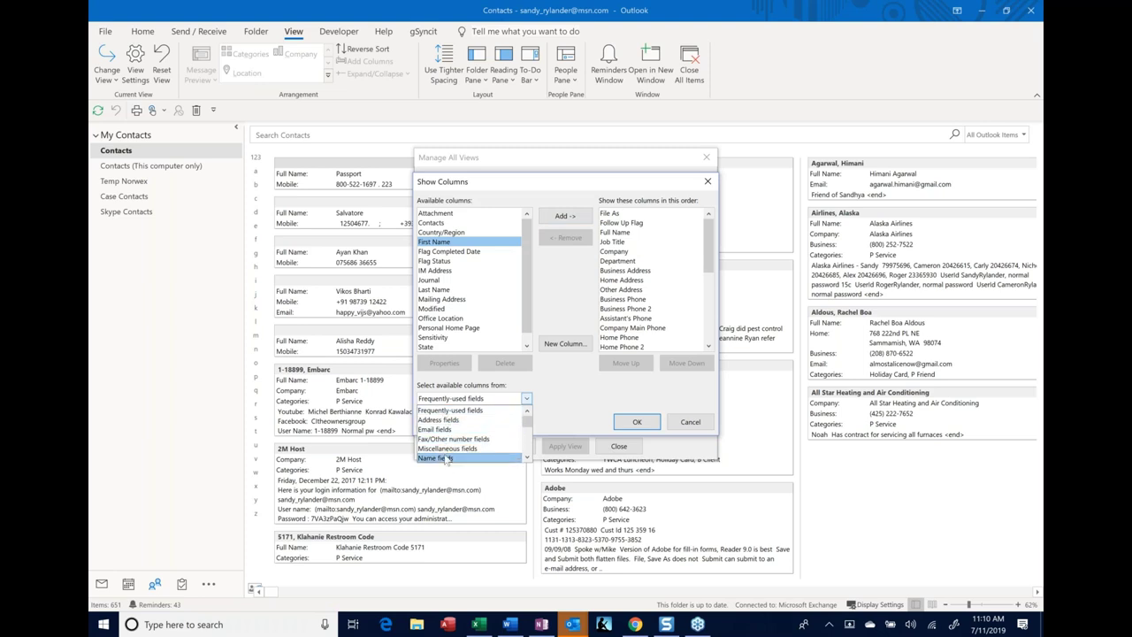
left_click(599, 380)
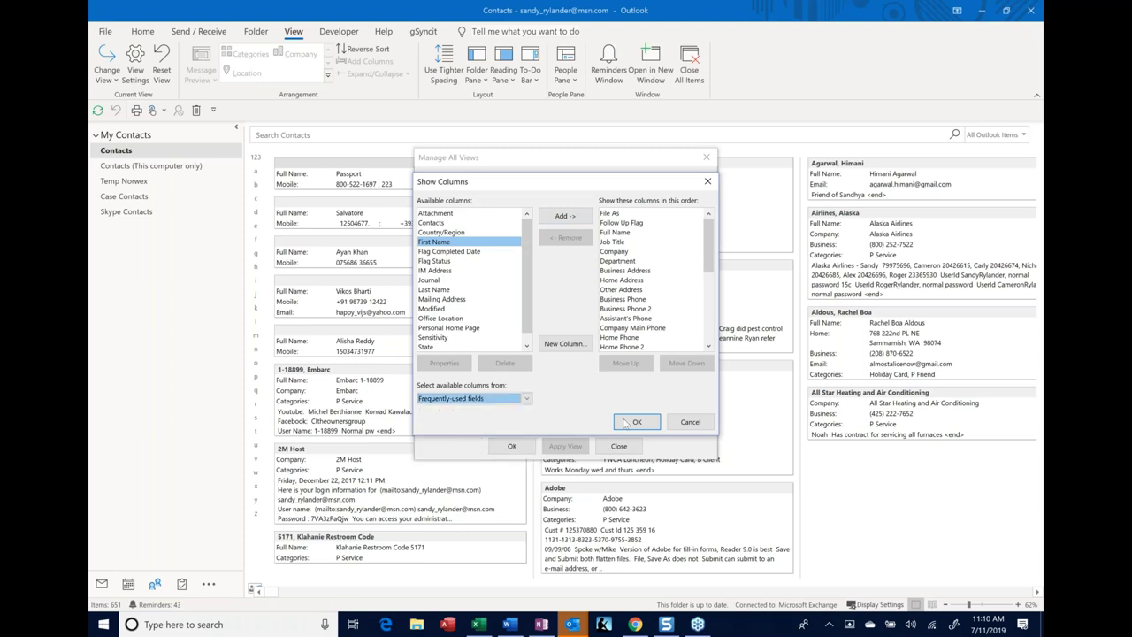
left_click(690, 422)
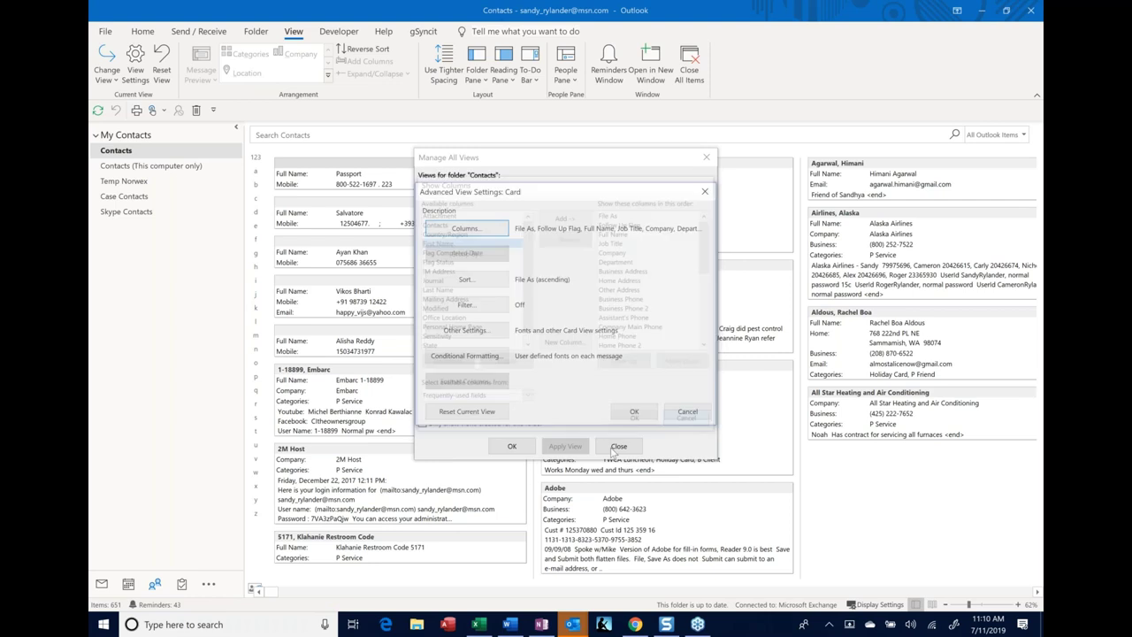
left_click(687, 411)
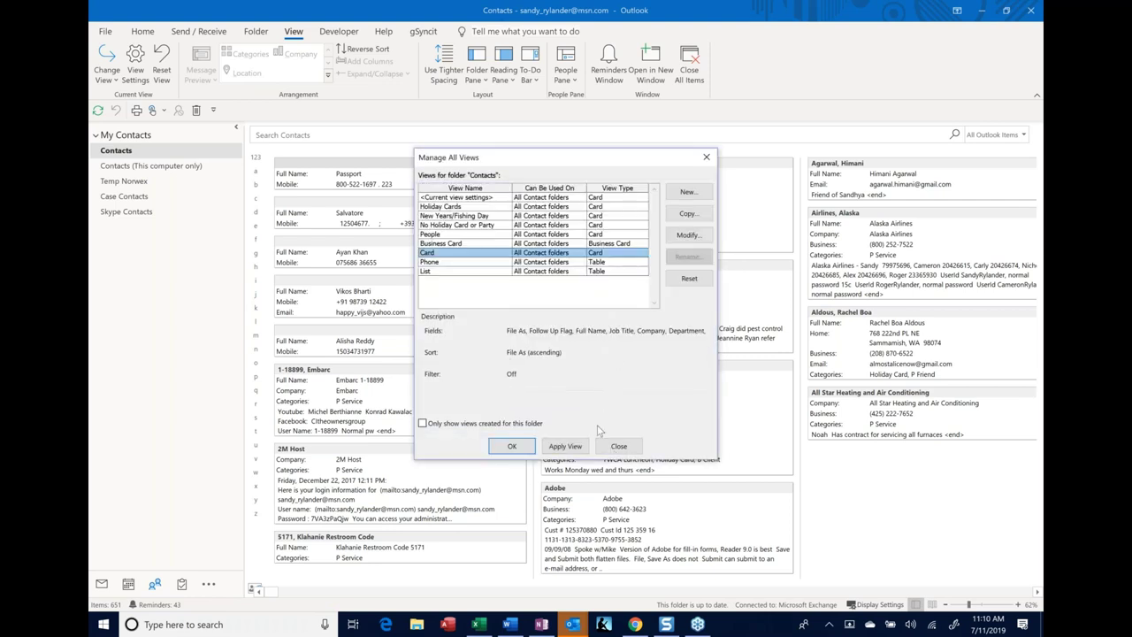
left_click(513, 448)
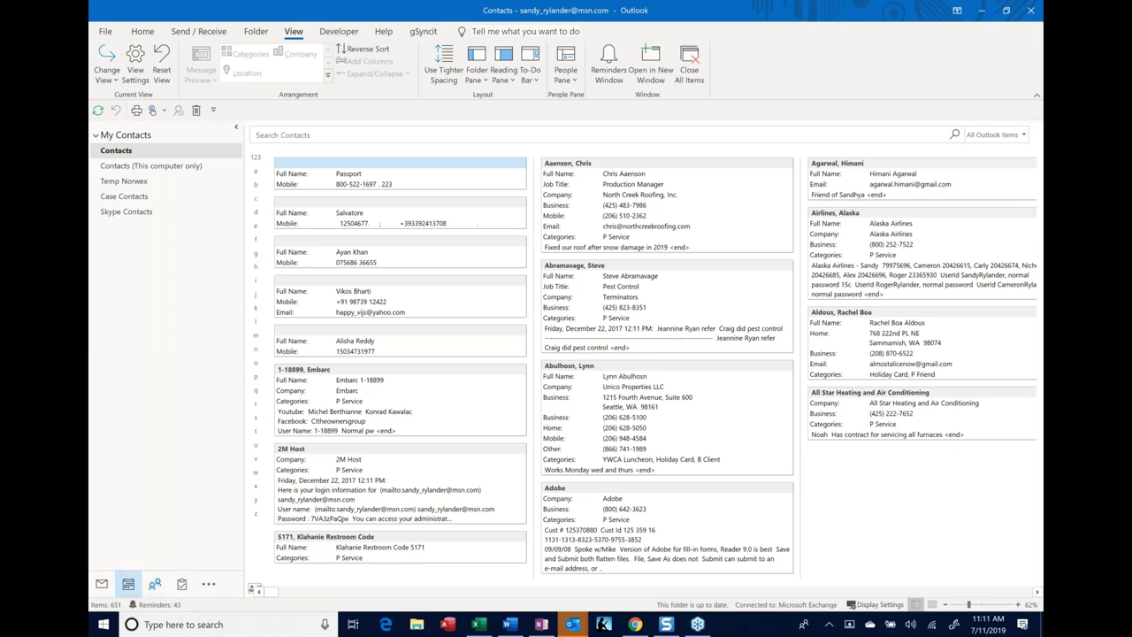
- Switch to the calendar and show July 2019 in Month view
left_click(128, 584)
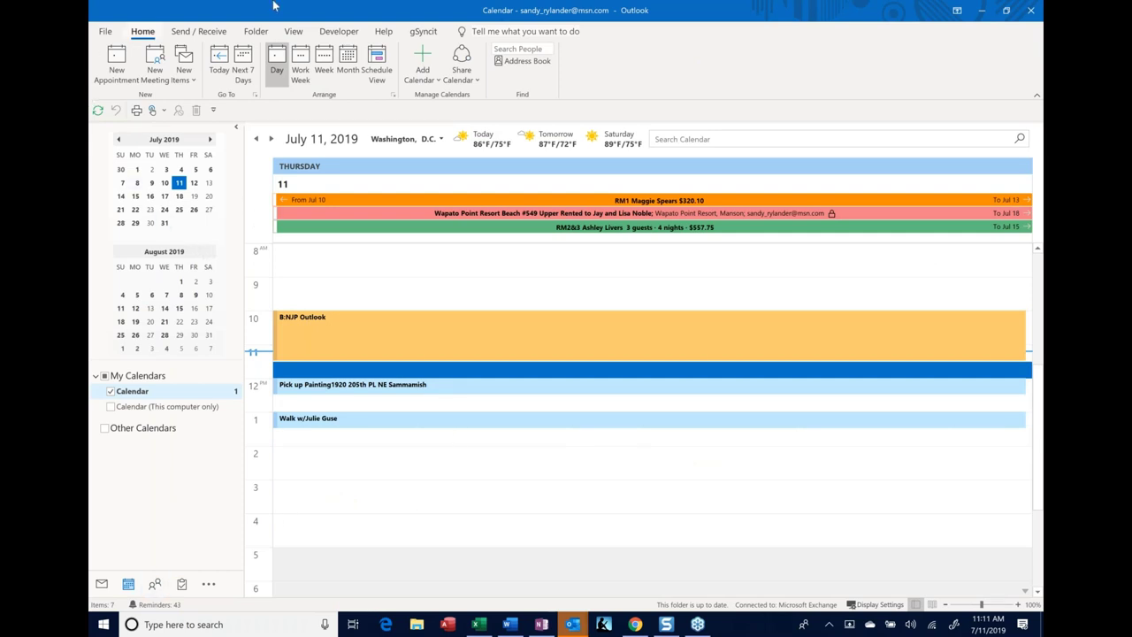
left_click(348, 62)
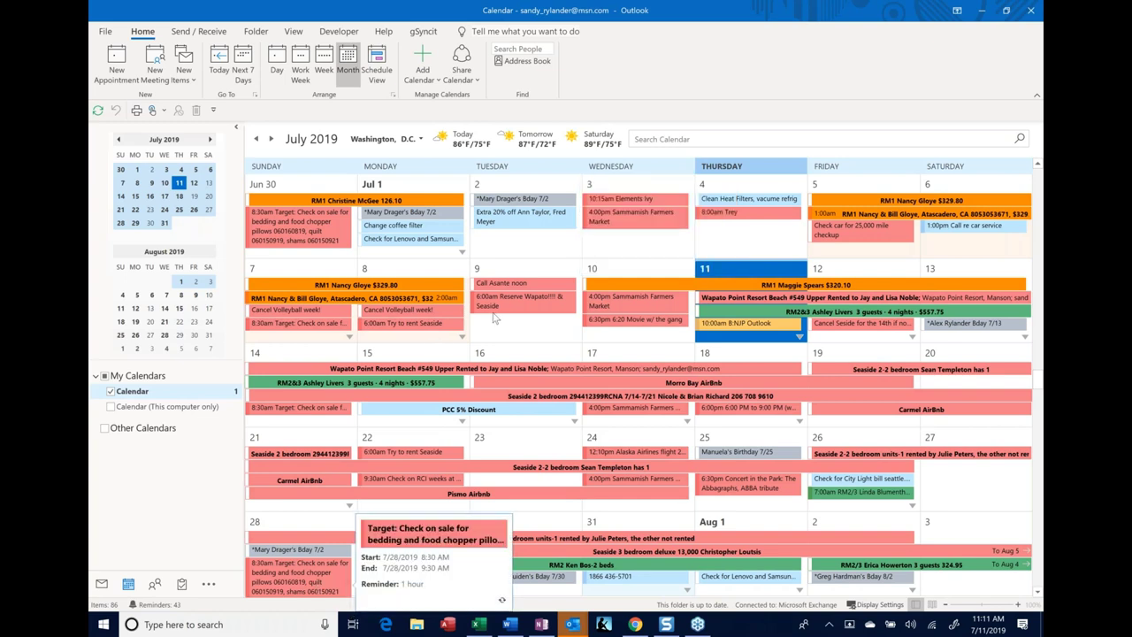
mouse_move(495, 318)
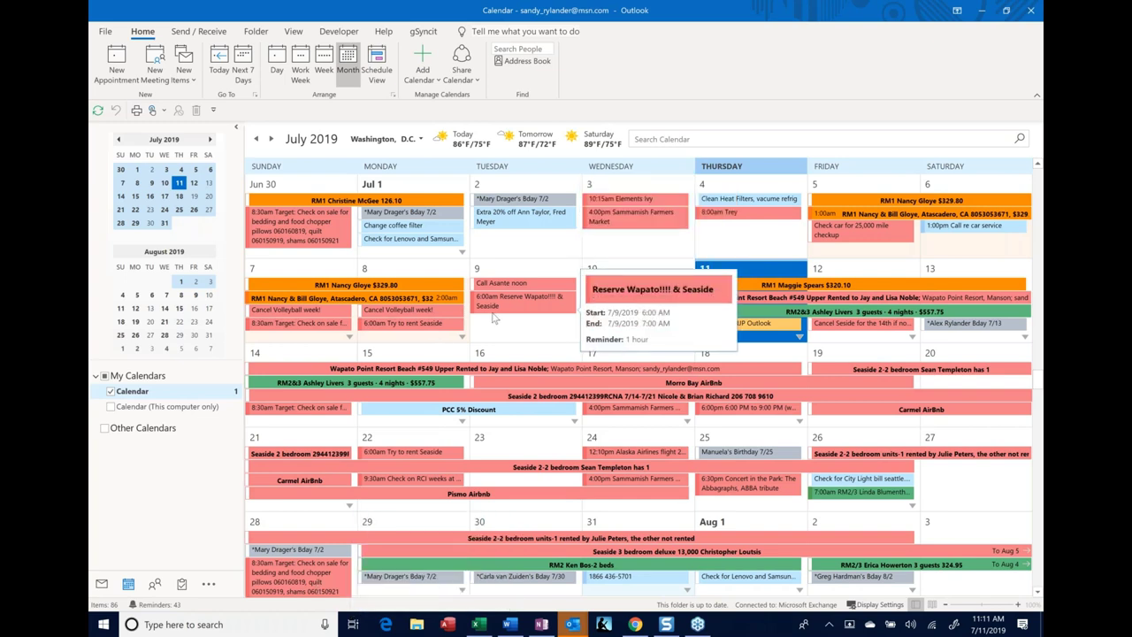
- Look at the categories offered for the July 2 "Extra 20% off" appointment and examine the color-coded calendar entries
left_click(505, 223)
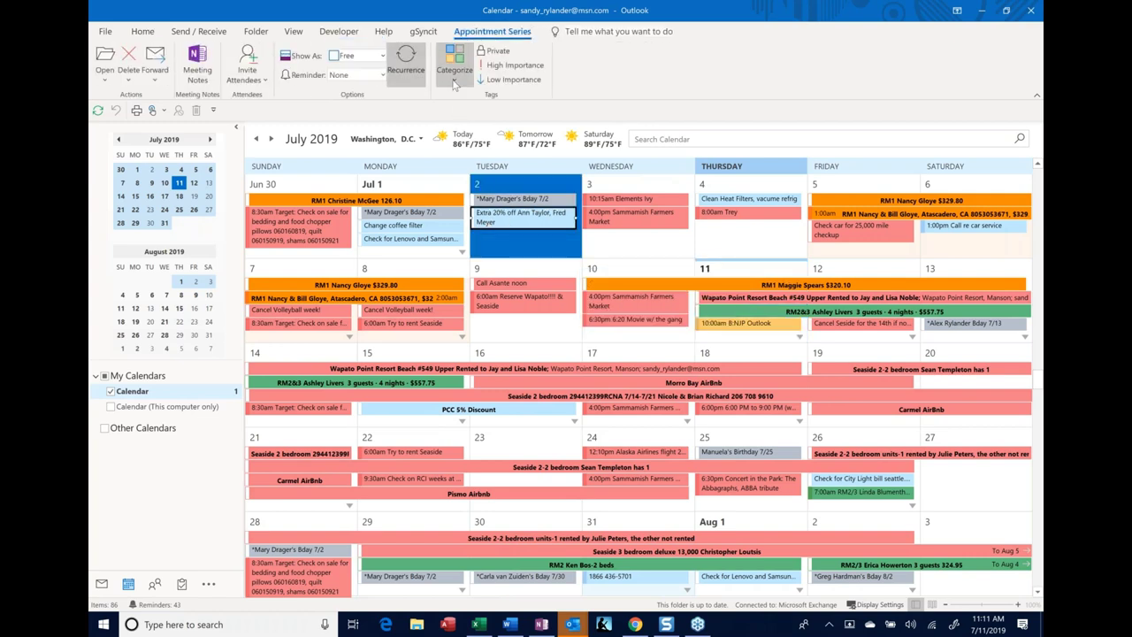
left_click(455, 80)
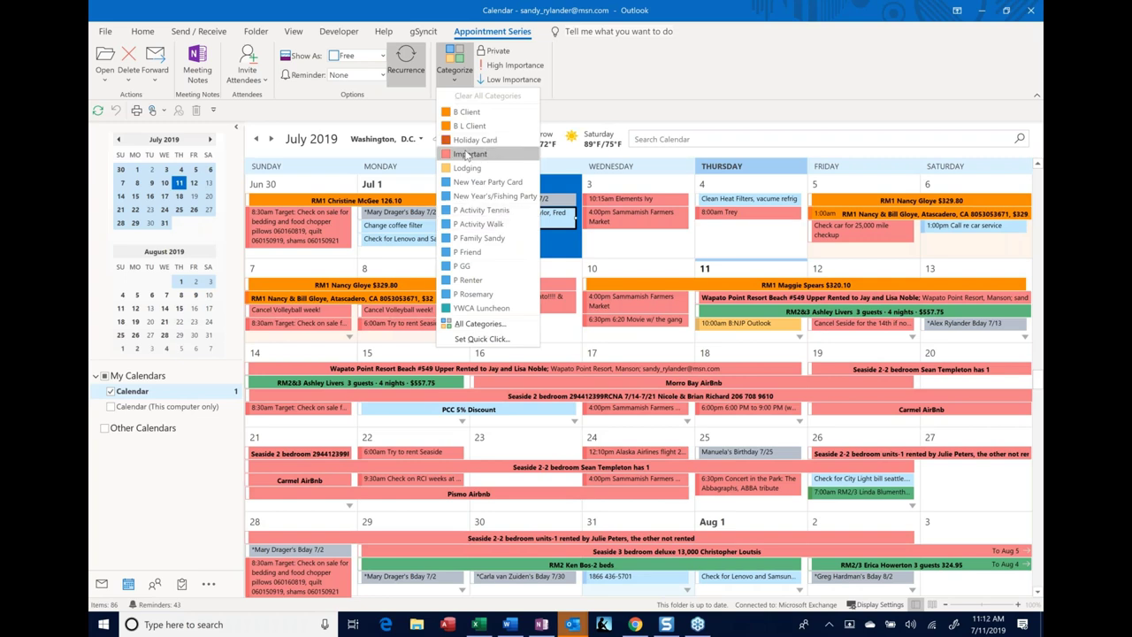
left_click(632, 56)
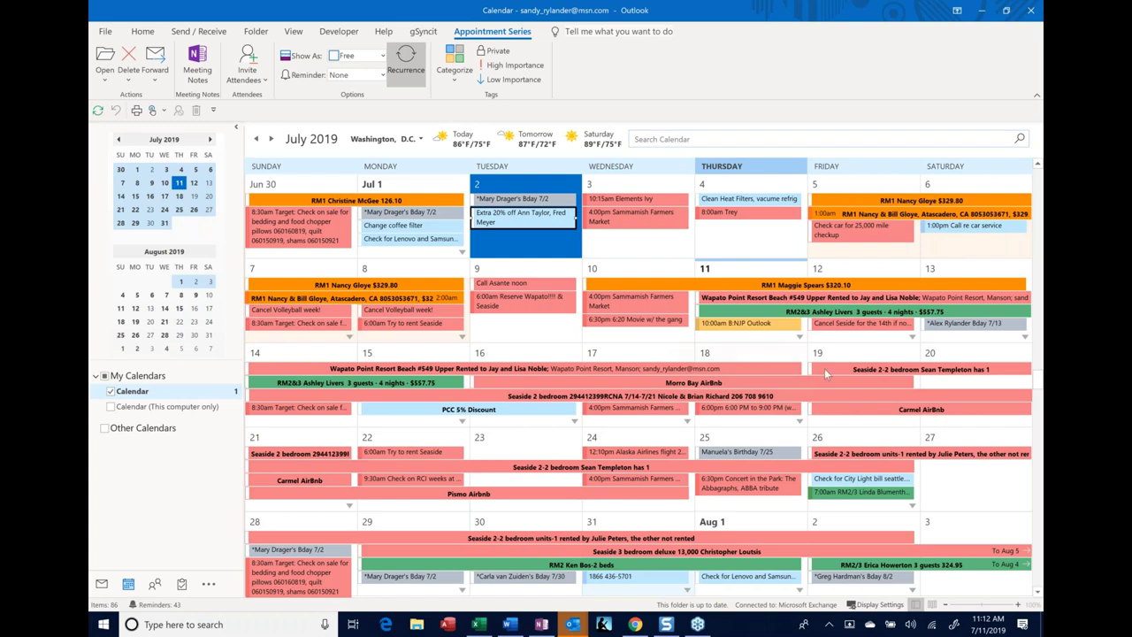
mouse_move(885, 202)
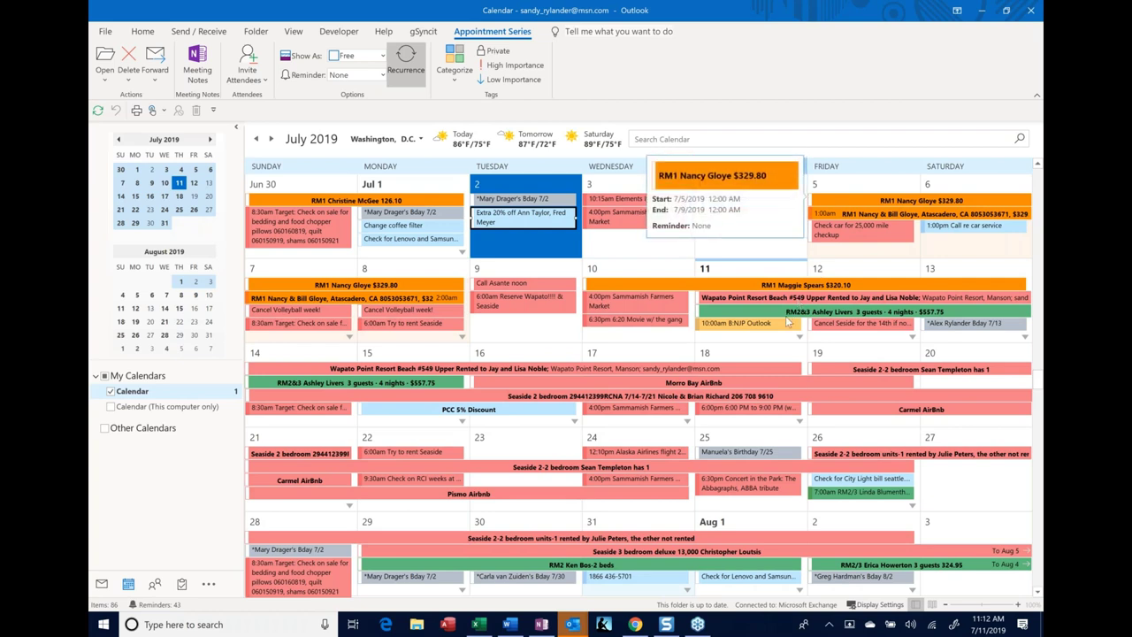
mouse_move(786, 314)
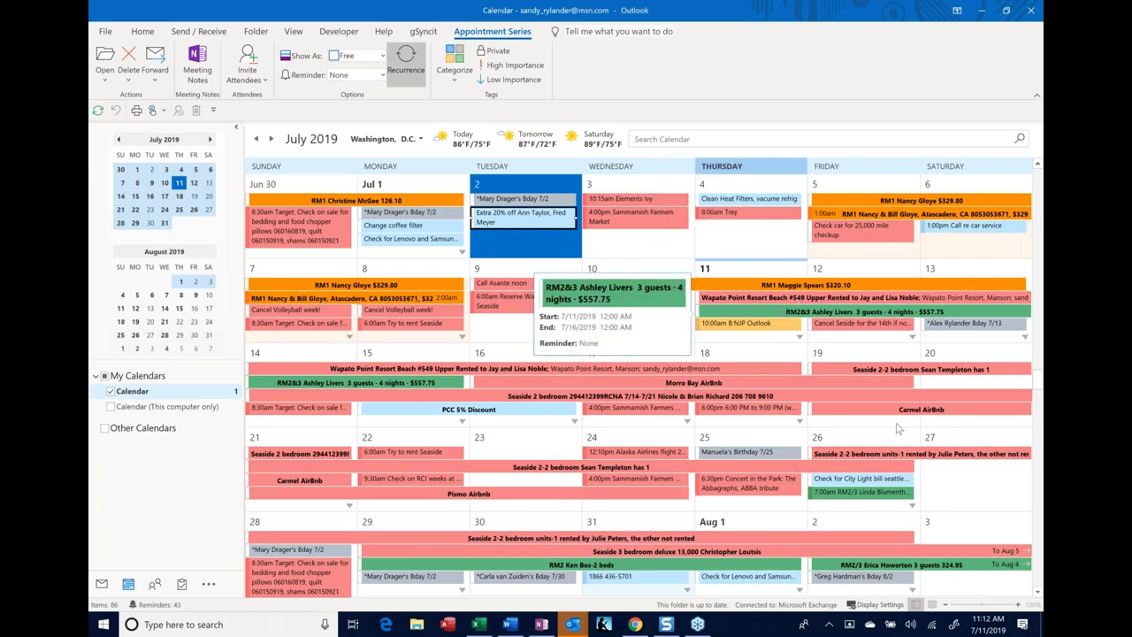
left_click(743, 324)
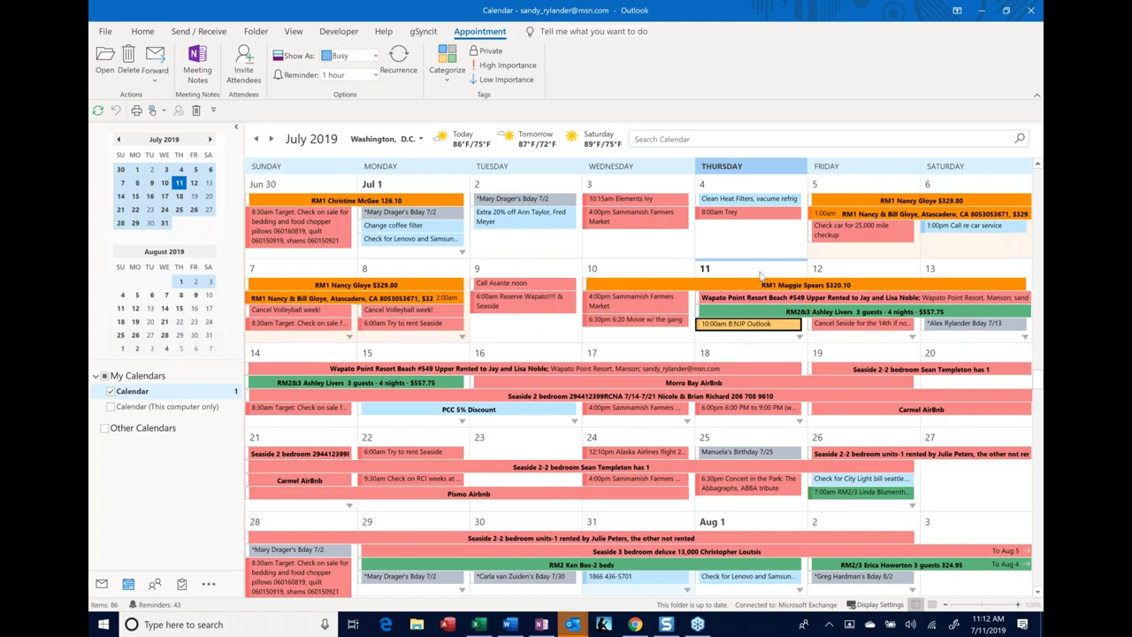
- Add an all-day entry titled "B:Teach" on July 4
left_click(724, 236)
type("8p")
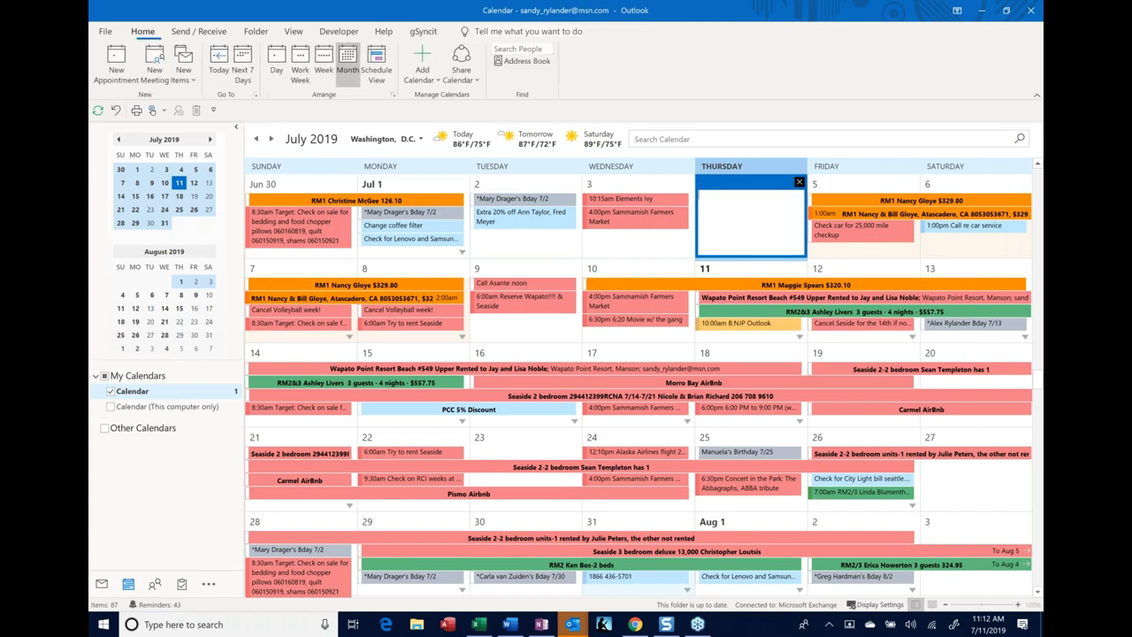
key("BackSpace")
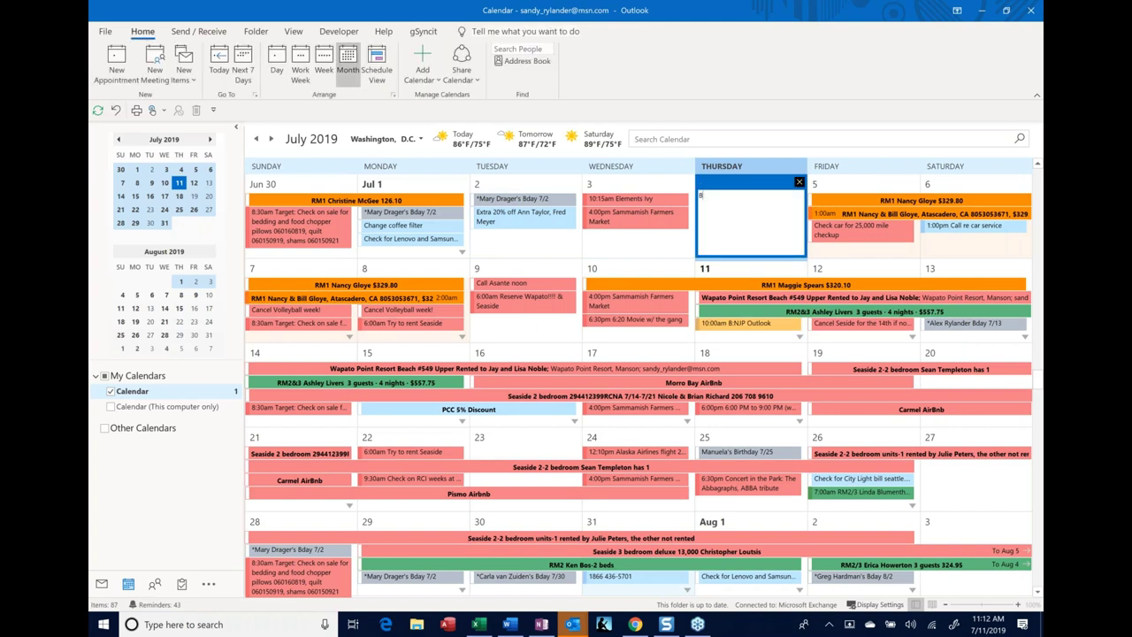
type("Trey")
key("Return")
type("8:Teach")
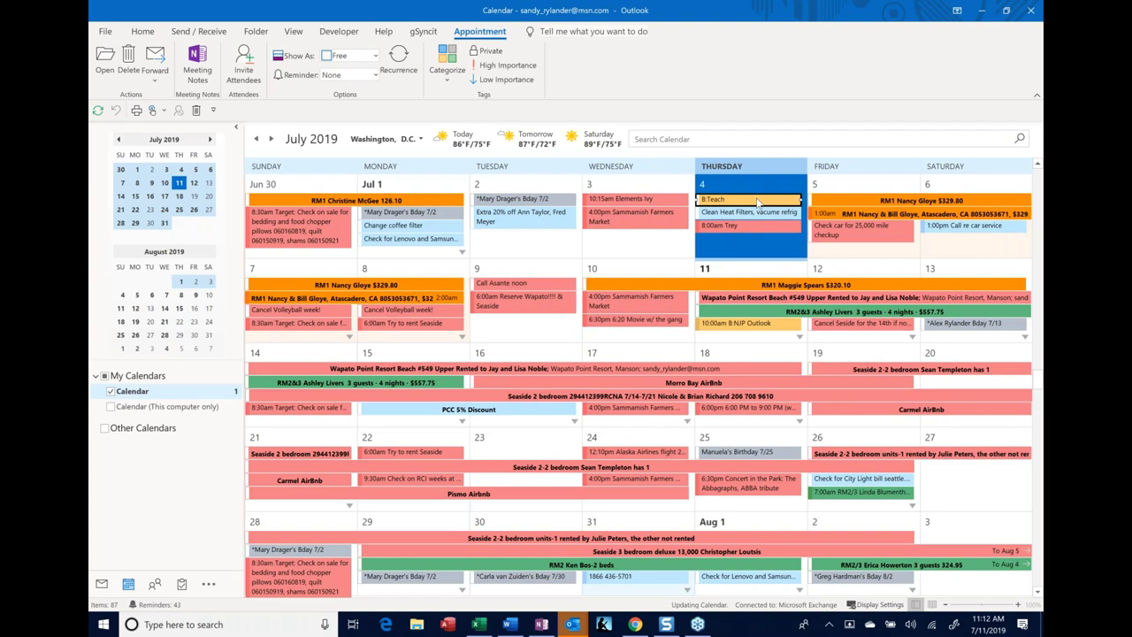
- Delete the "B:Teach" entry from July 4
mouse_move(757, 203)
left_click(748, 200)
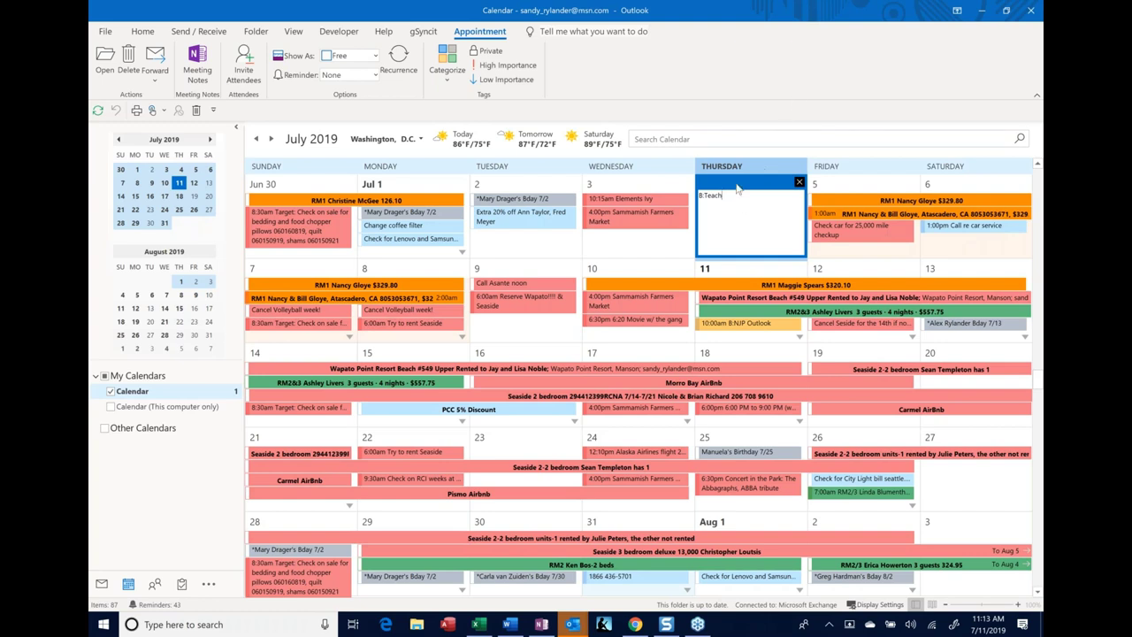
left_click(830, 324)
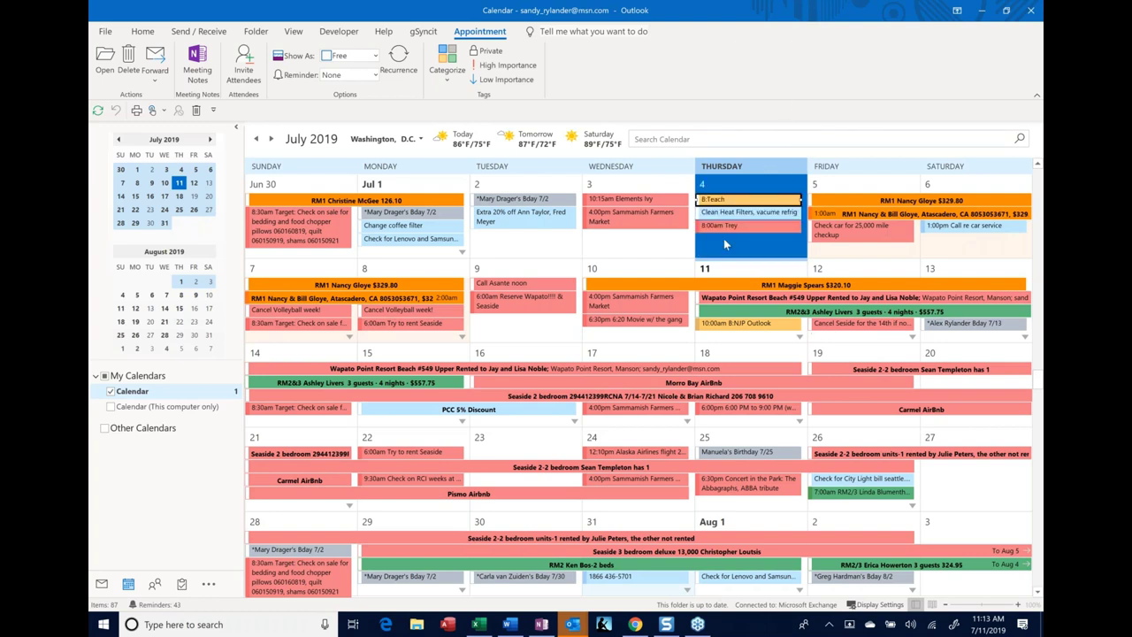
left_click(724, 201)
key("Delete")
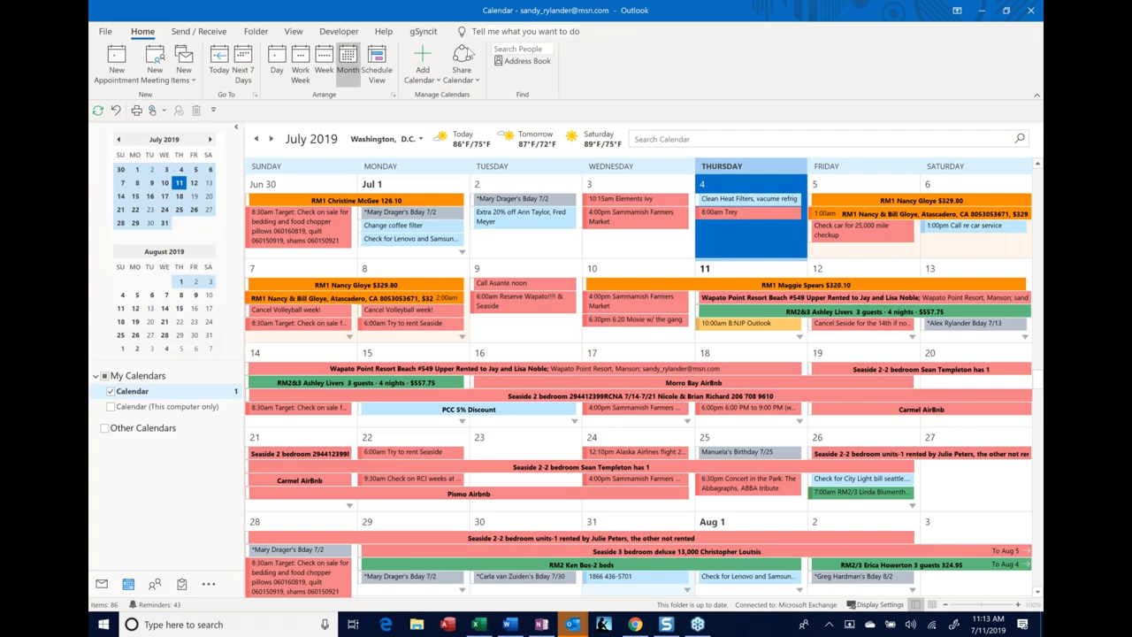
- Open the conditional formatting rules in the calendar's view settings
left_click(298, 37)
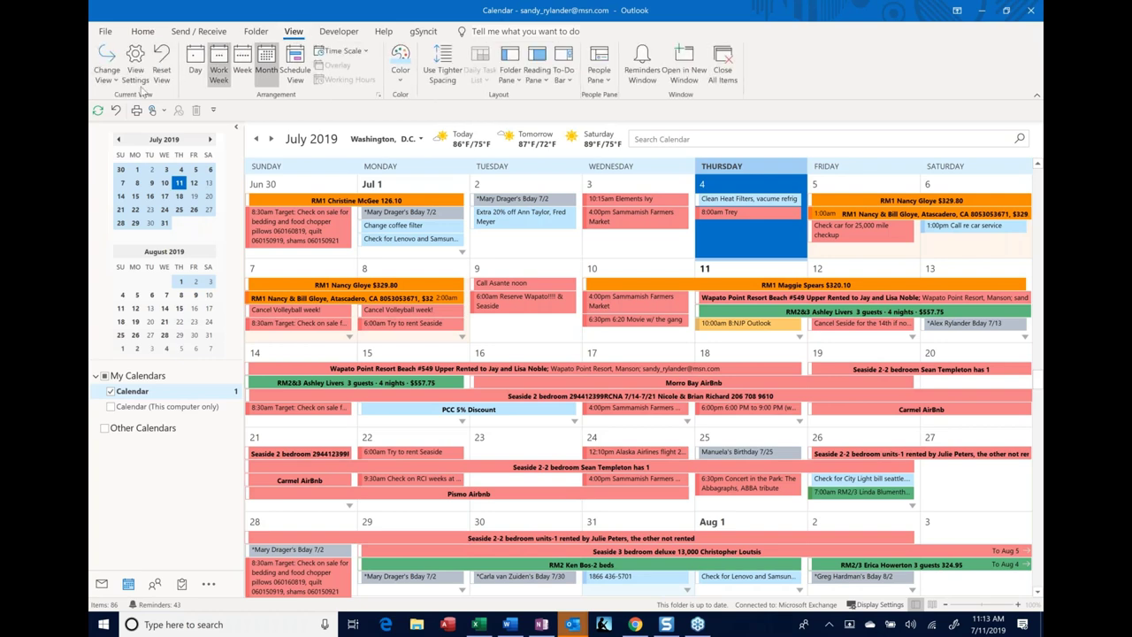
left_click(108, 84)
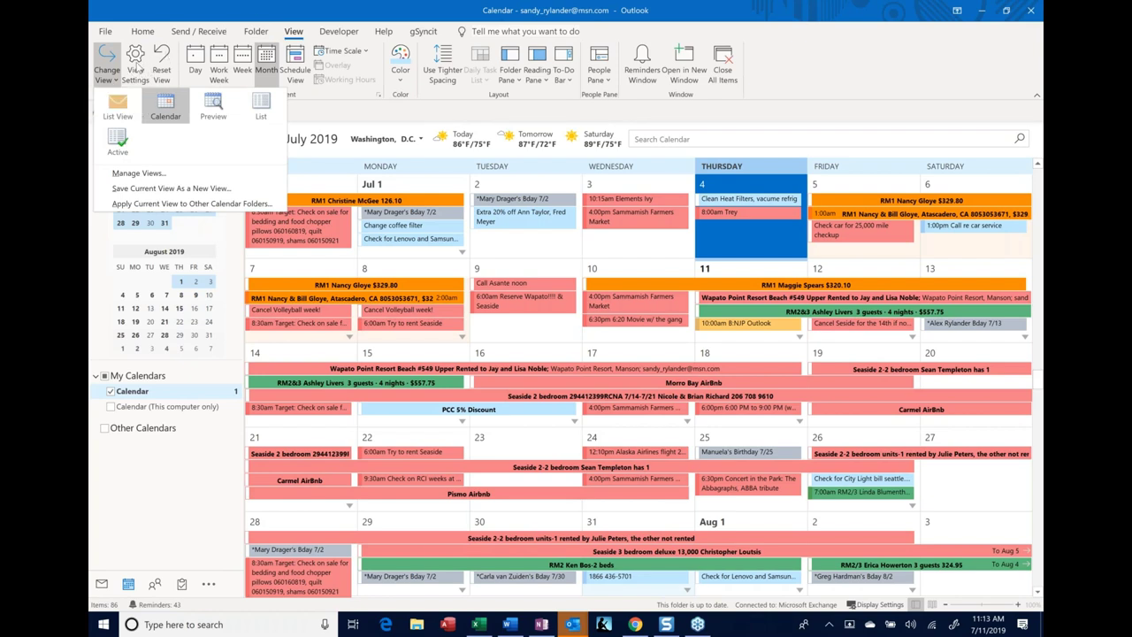
left_click(136, 66)
left_click(135, 64)
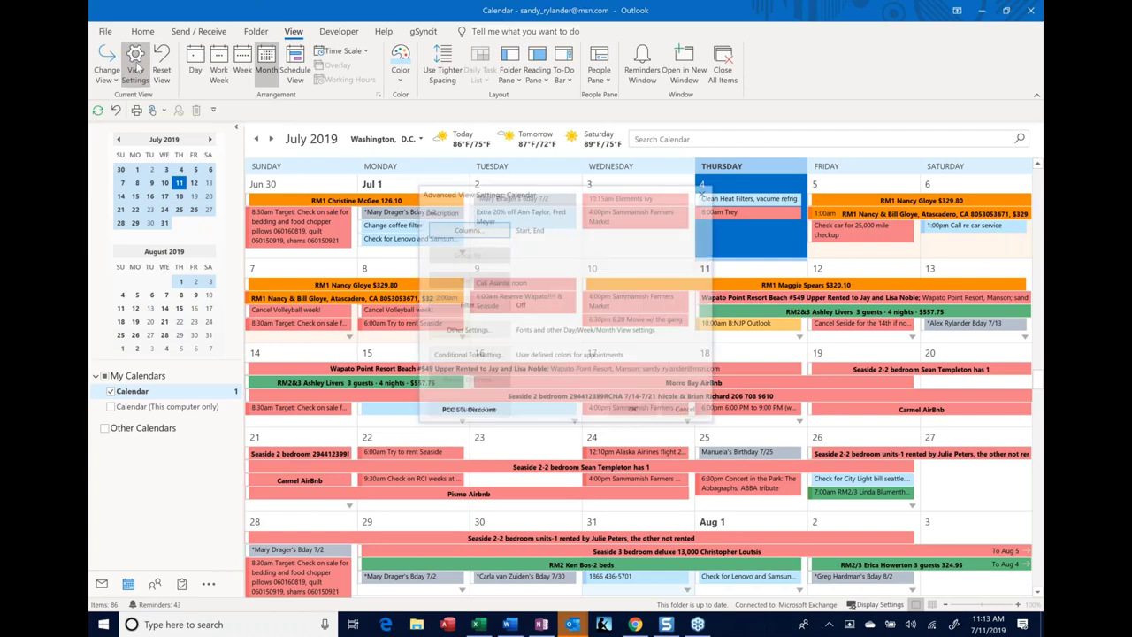
left_click(445, 355)
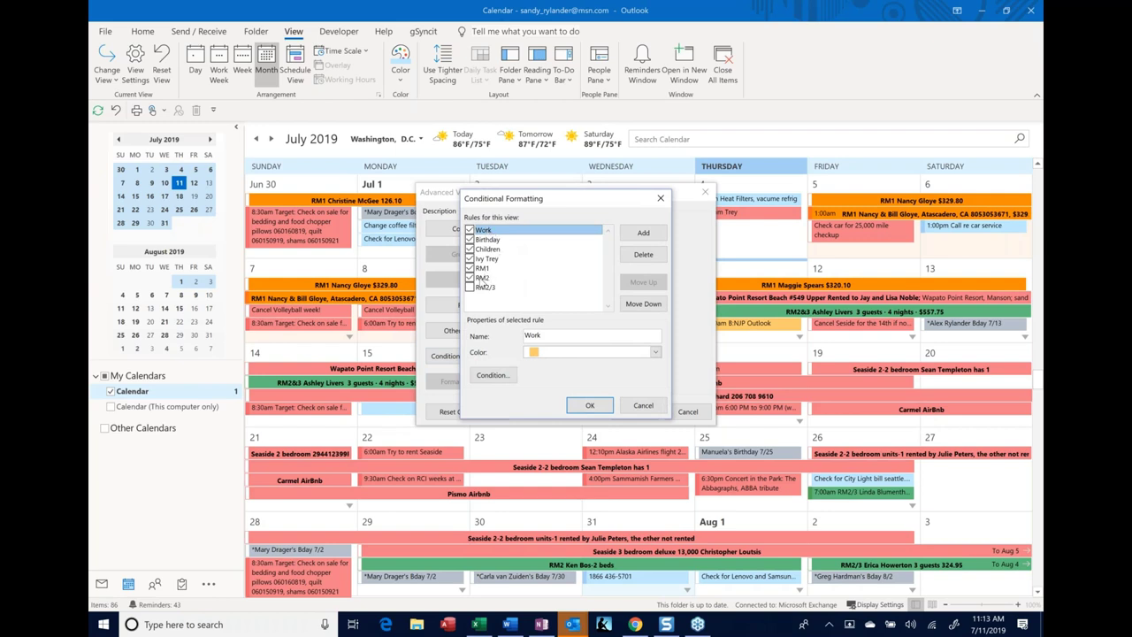
- Add a conditional formatting rule named Training and set its color to blue
left_click(641, 233)
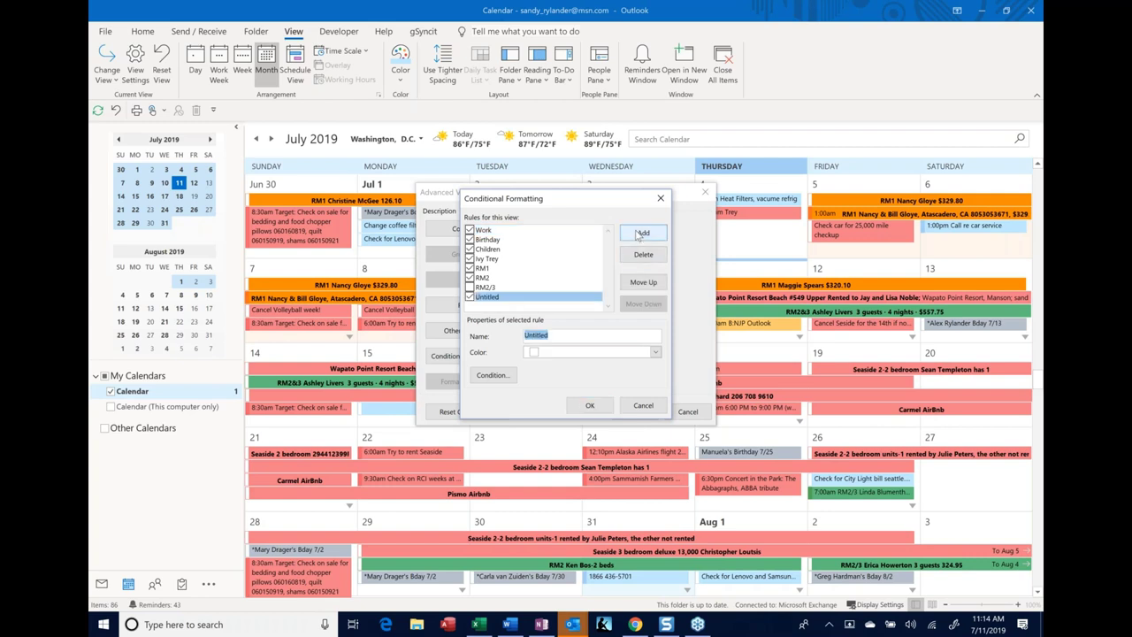
type("Training")
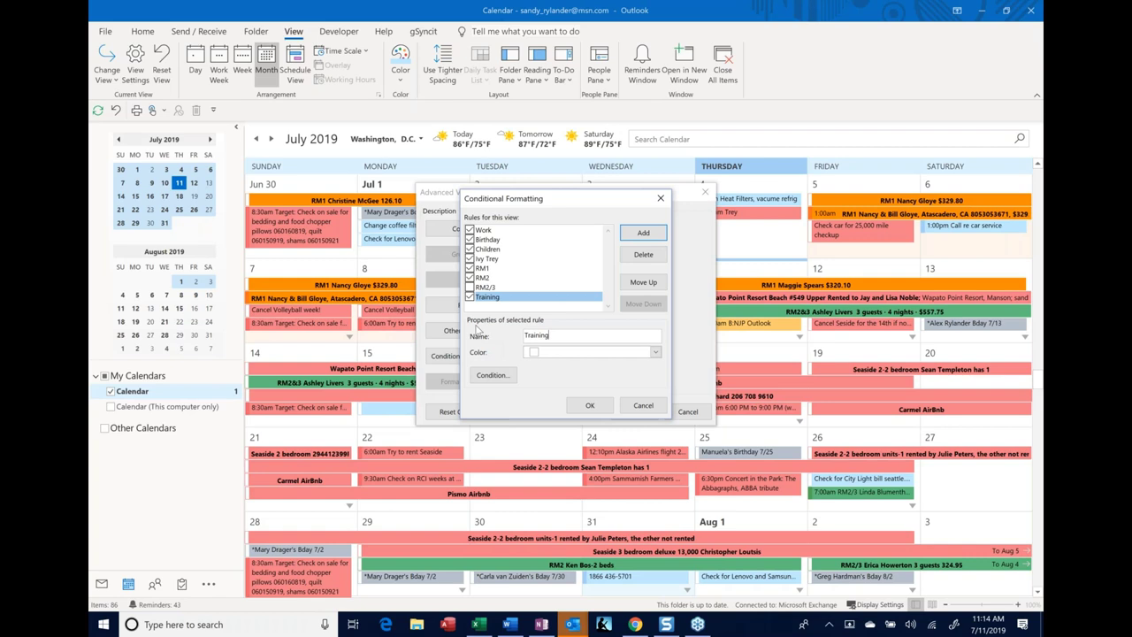
left_click(637, 354)
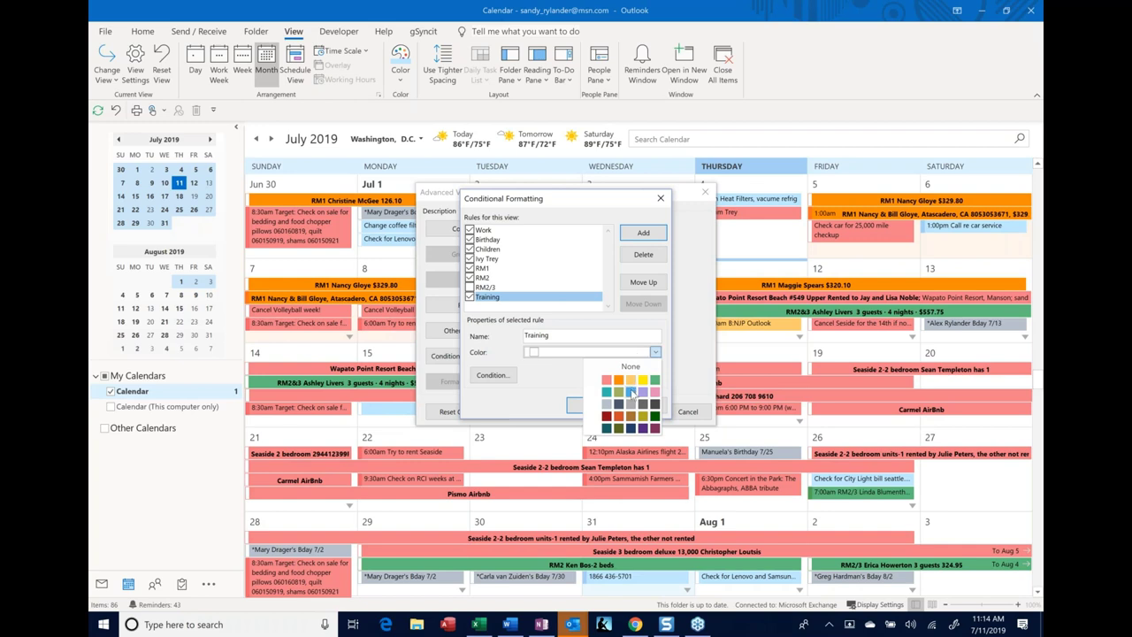
left_click(630, 392)
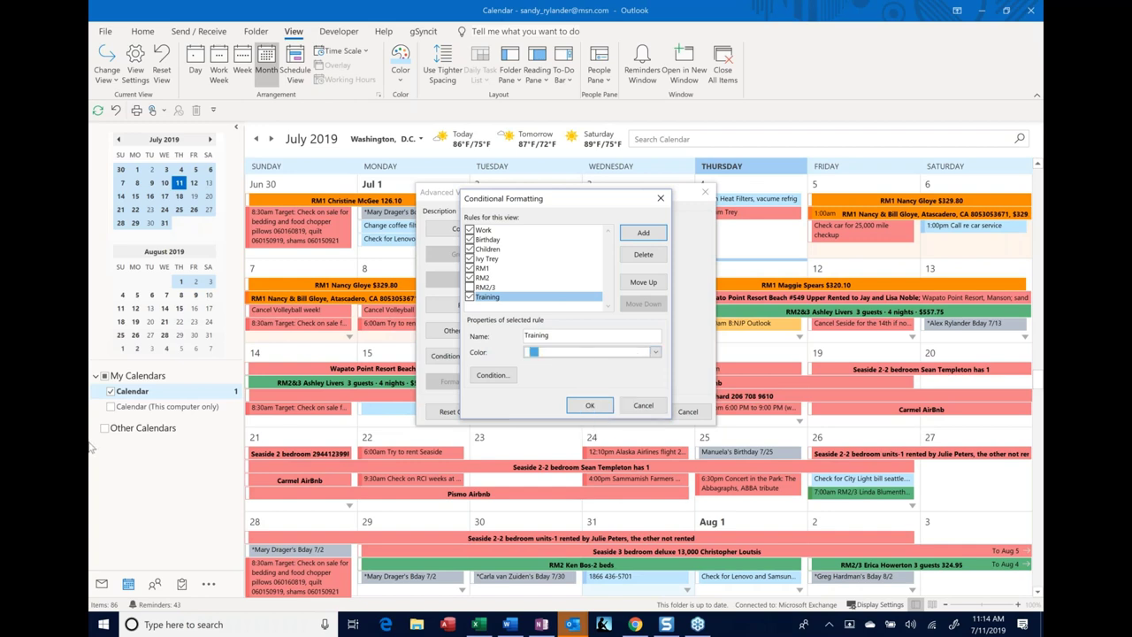
- Set the Training rule's condition to search the subject field for "Train, training, teach" and apply the view settings
left_click(487, 379)
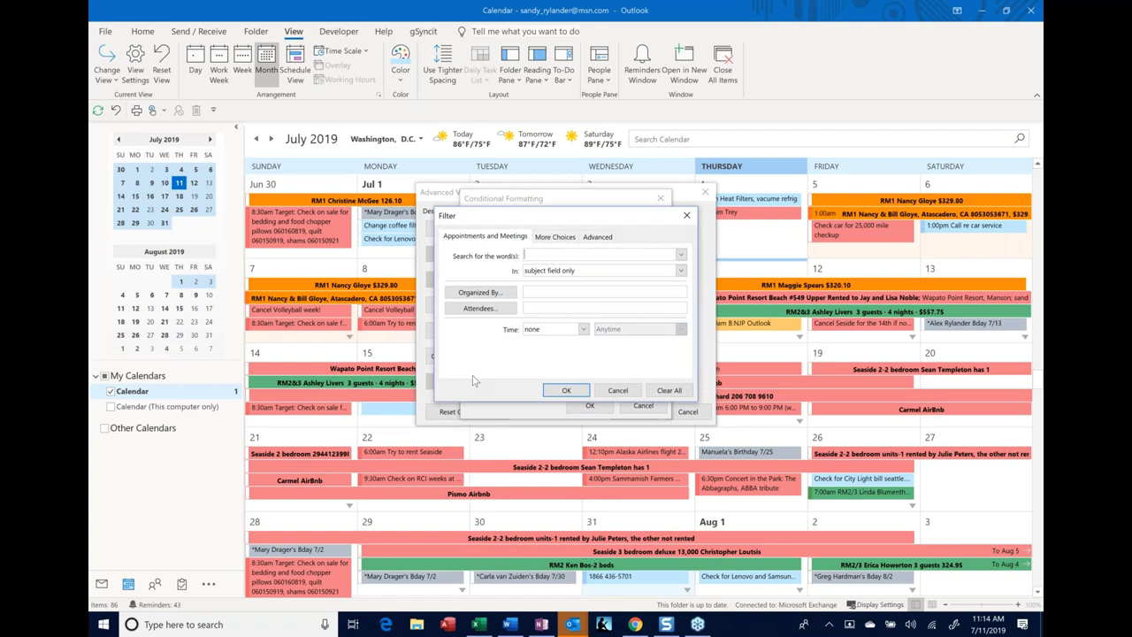
type("Train, training, te")
type("ach")
left_click(566, 392)
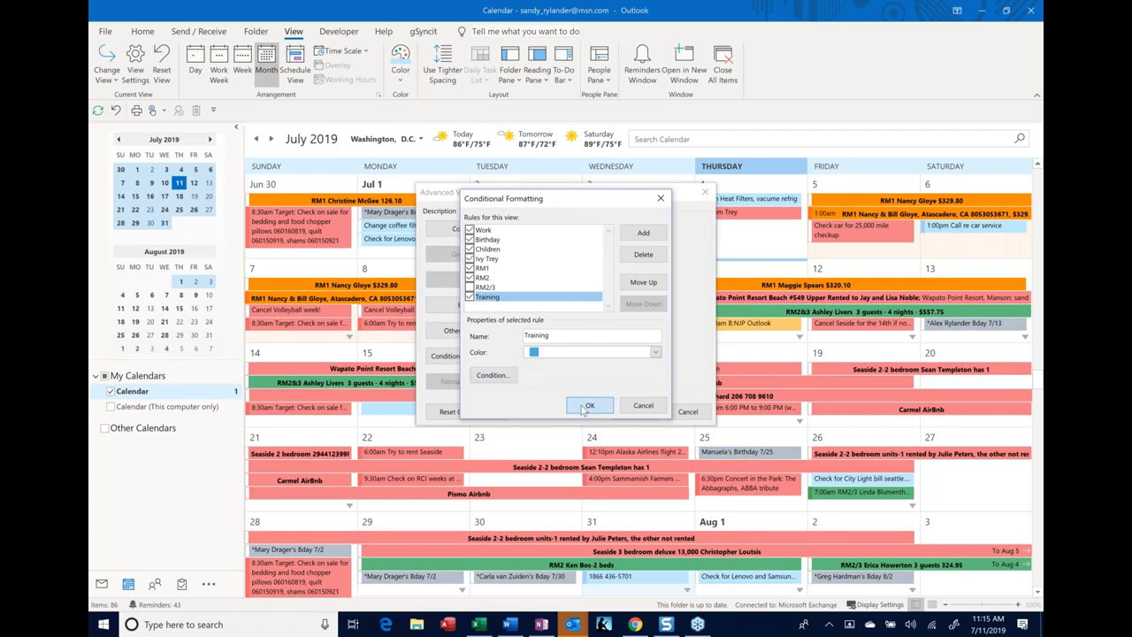
left_click(586, 406)
left_click(634, 412)
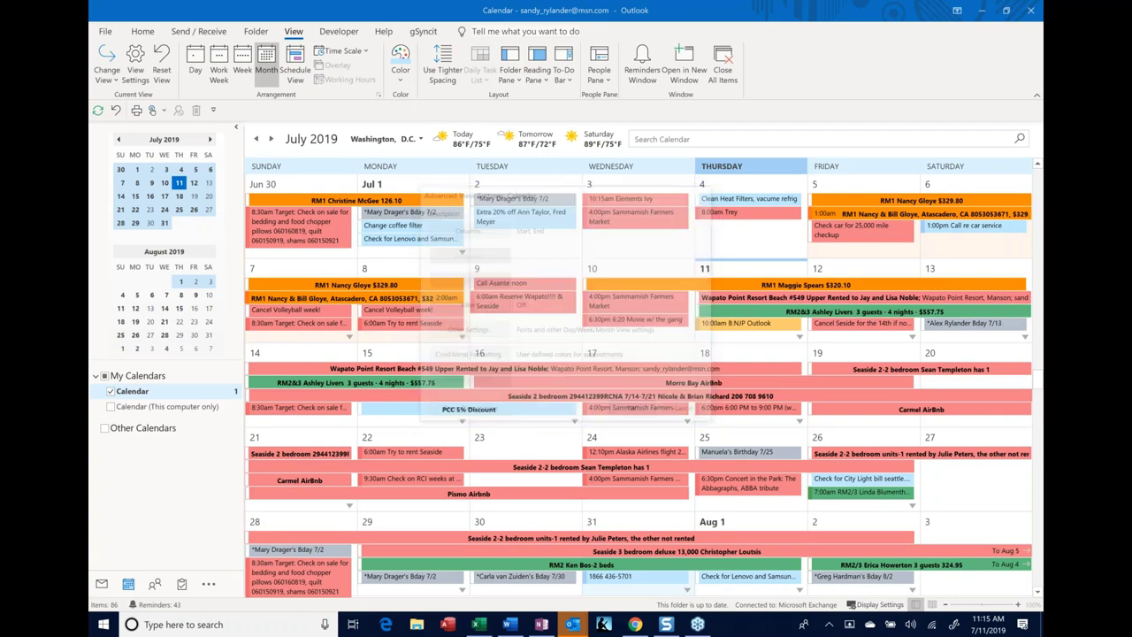
- Add an all-day entry titled "Outlook Training" on July 4
left_click(730, 230)
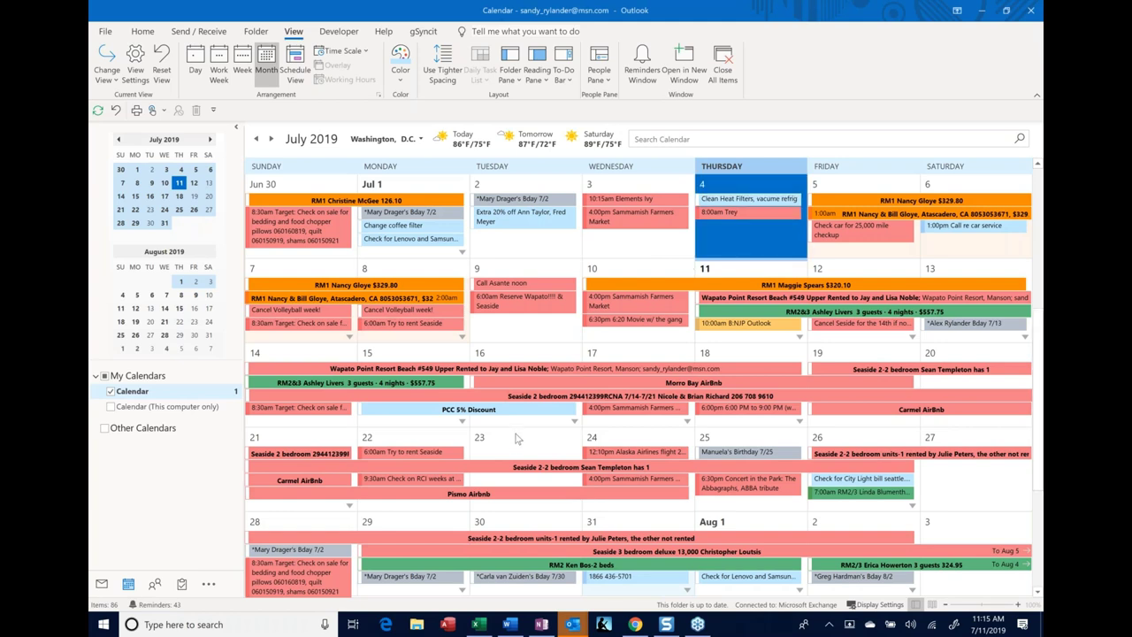
left_click(731, 236)
type("Outlook")
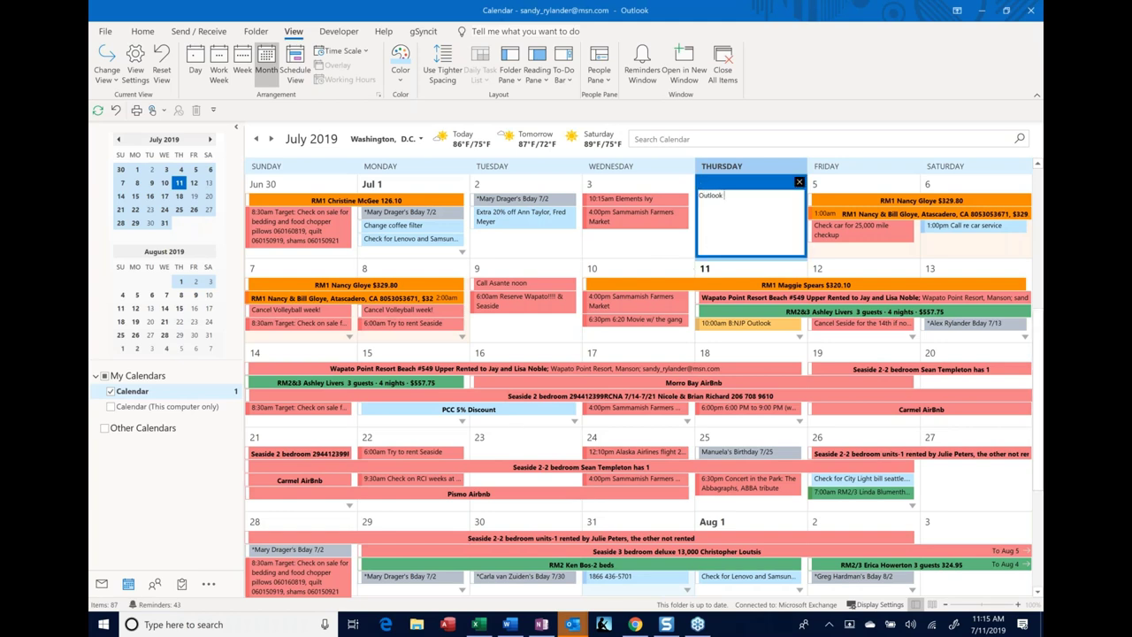
type(" Training")
key("Return")
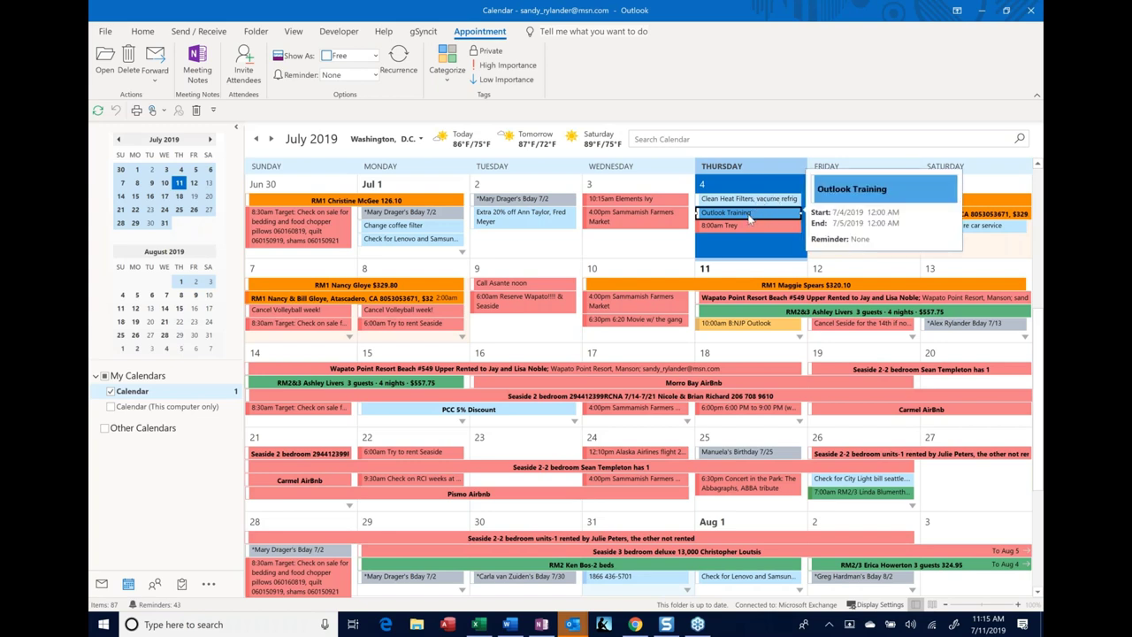
- Delete the "Outlook Training" entry from July 4
left_click(750, 218)
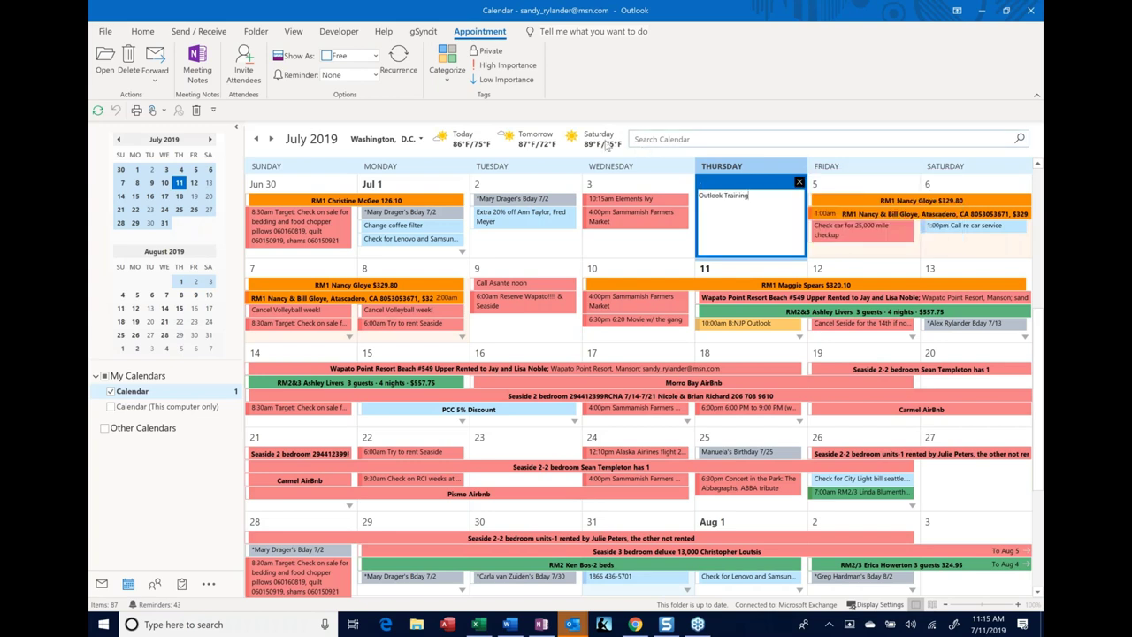
left_click(138, 74)
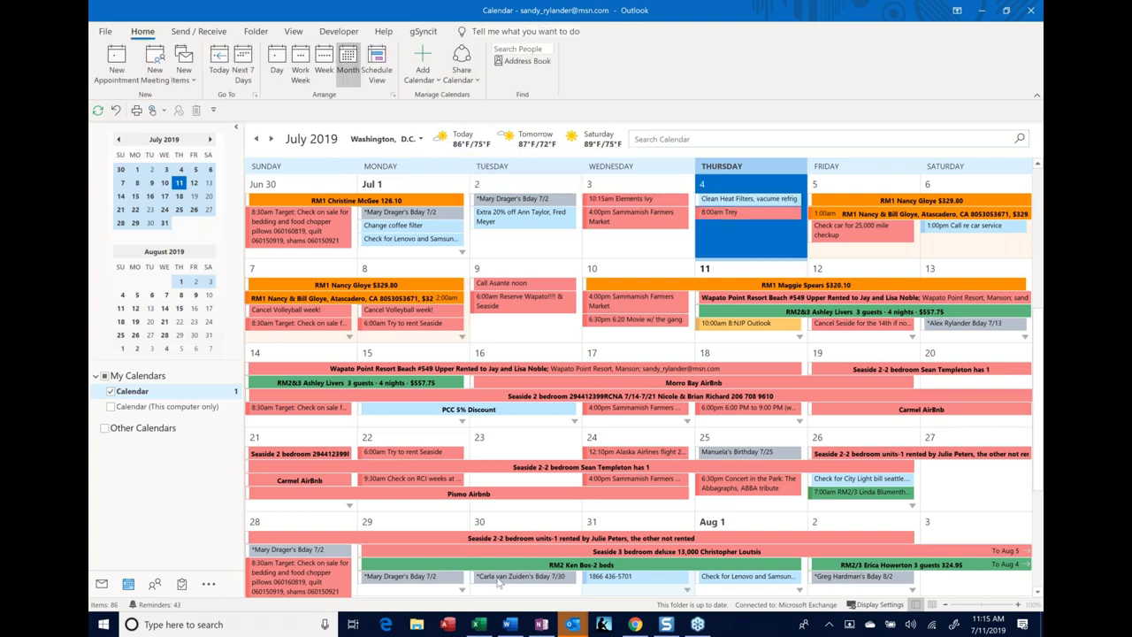
- Delete the Training rule from the calendar view's conditional formatting rules
scroll(497, 580, "down", 1)
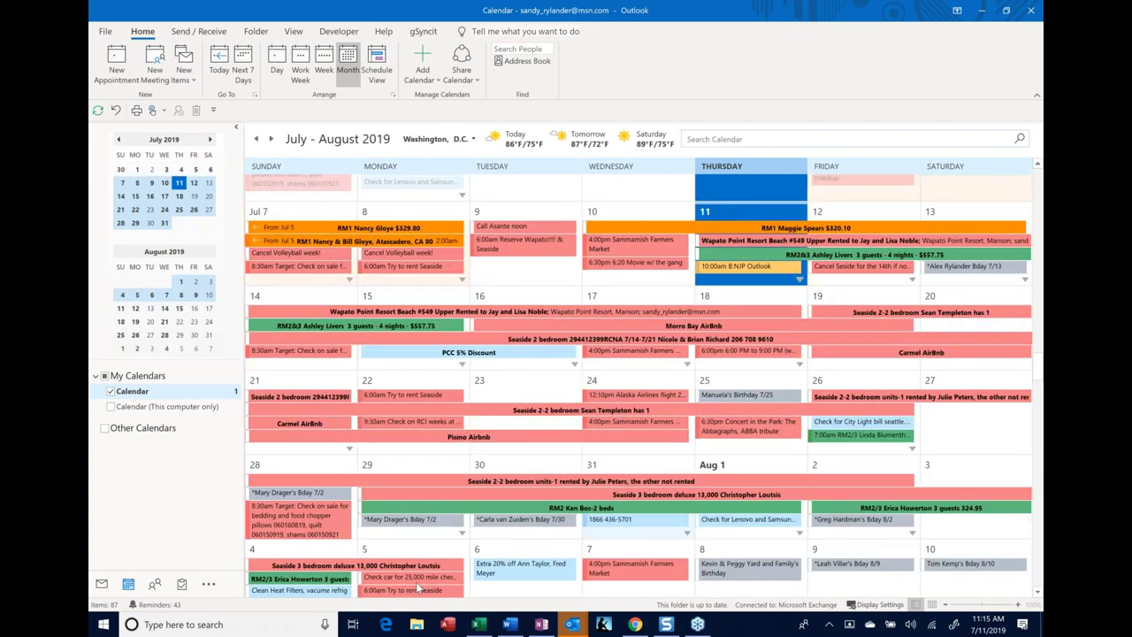
scroll(419, 588, "down", 1)
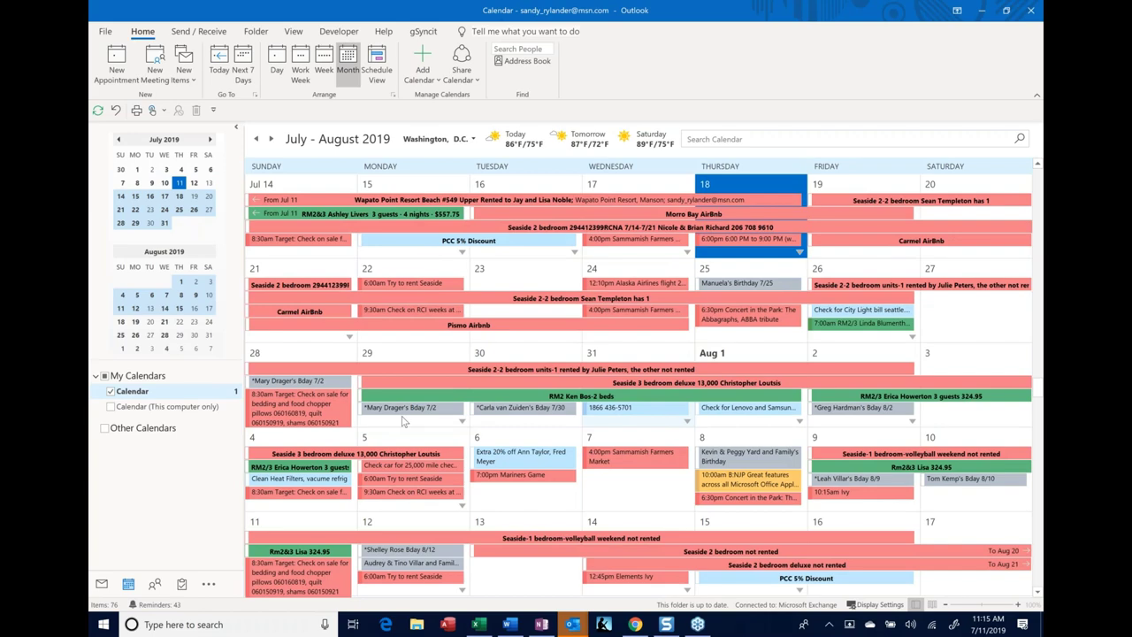
scroll(403, 421, "down", 1)
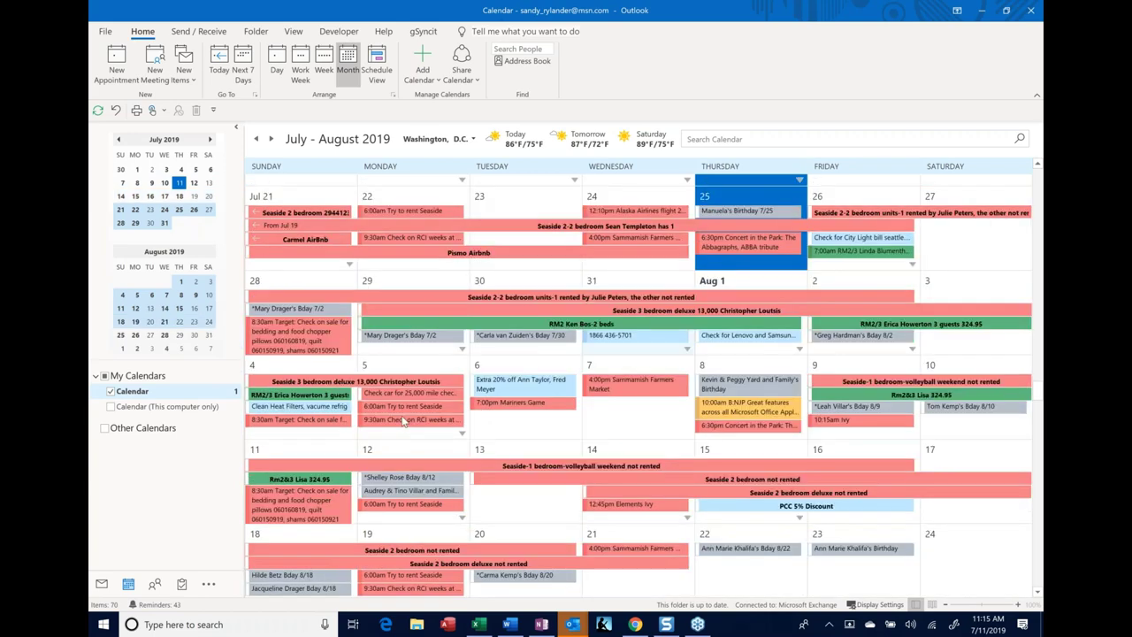
scroll(402, 422, "down", 1)
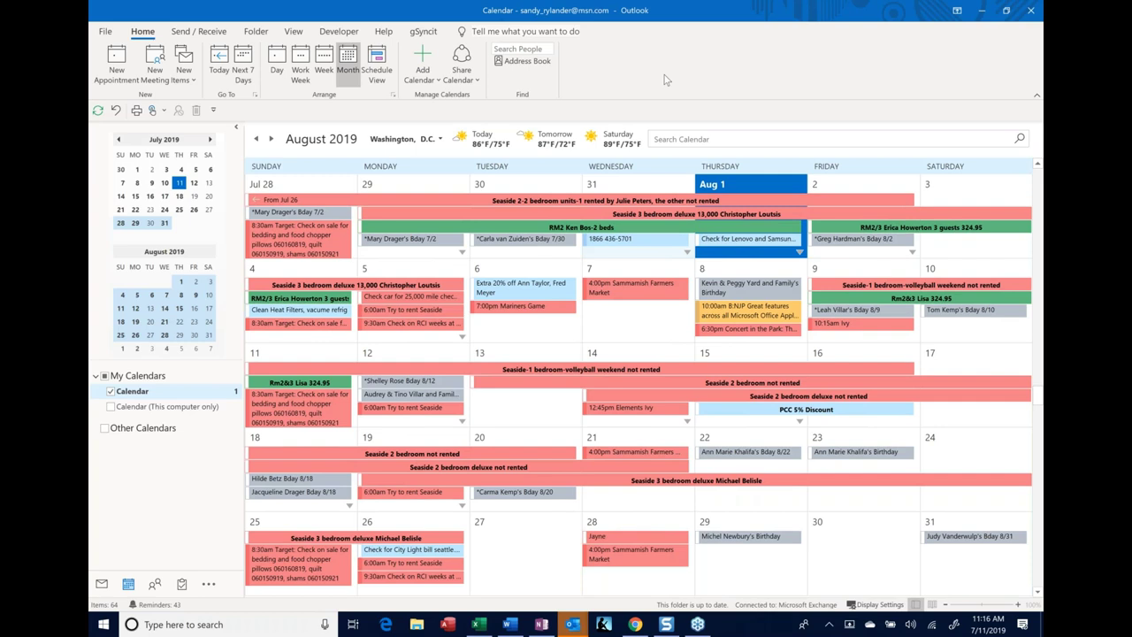
left_click(293, 32)
left_click(135, 71)
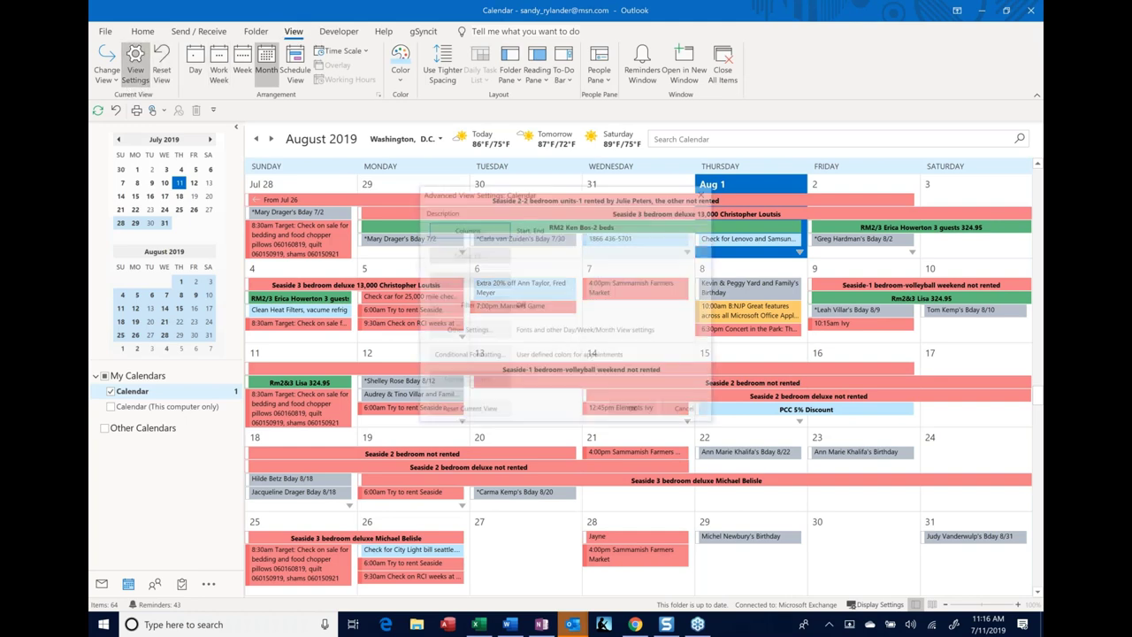
left_click(460, 354)
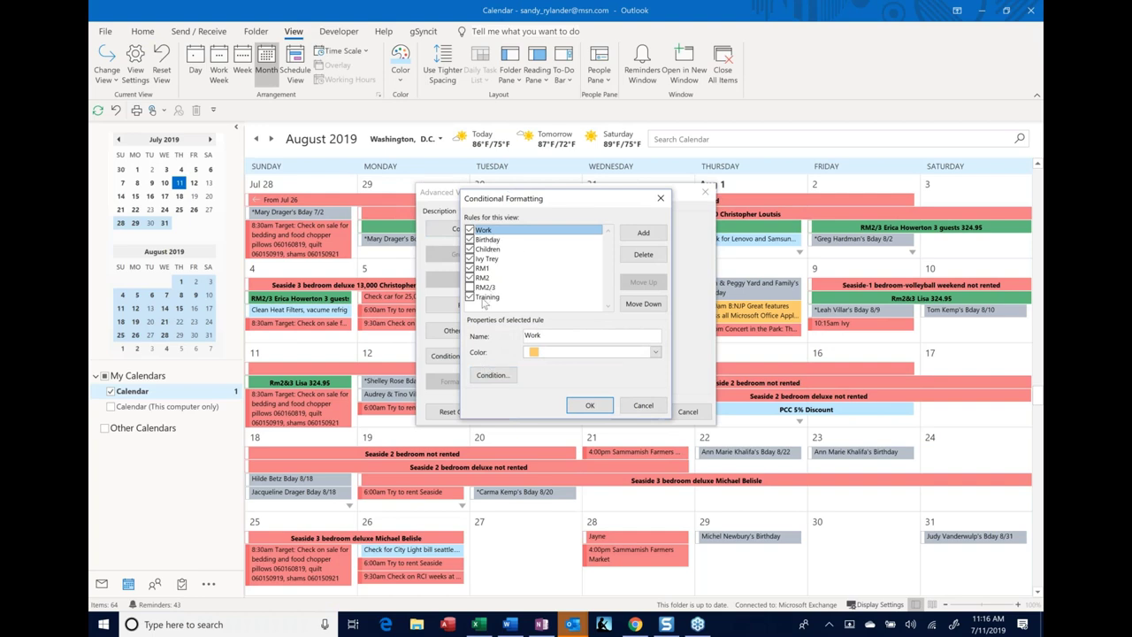
left_click(580, 298)
left_click(643, 253)
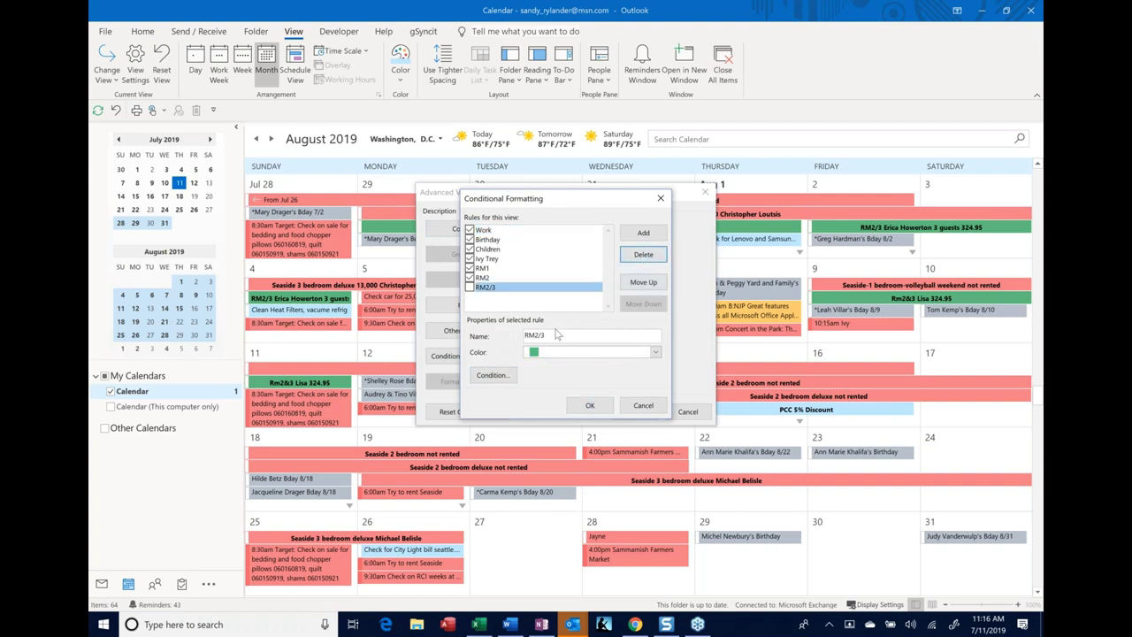
- Check the search words in the Birthday rule's condition and save the calendar's conditional formatting settings
left_click(487, 239)
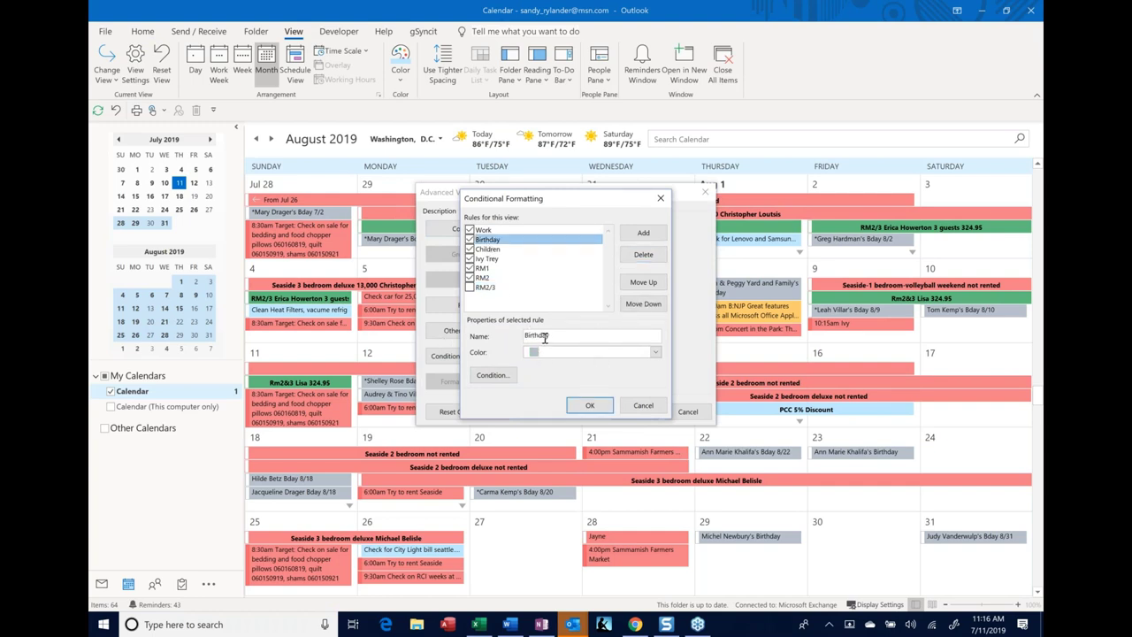
left_click(507, 379)
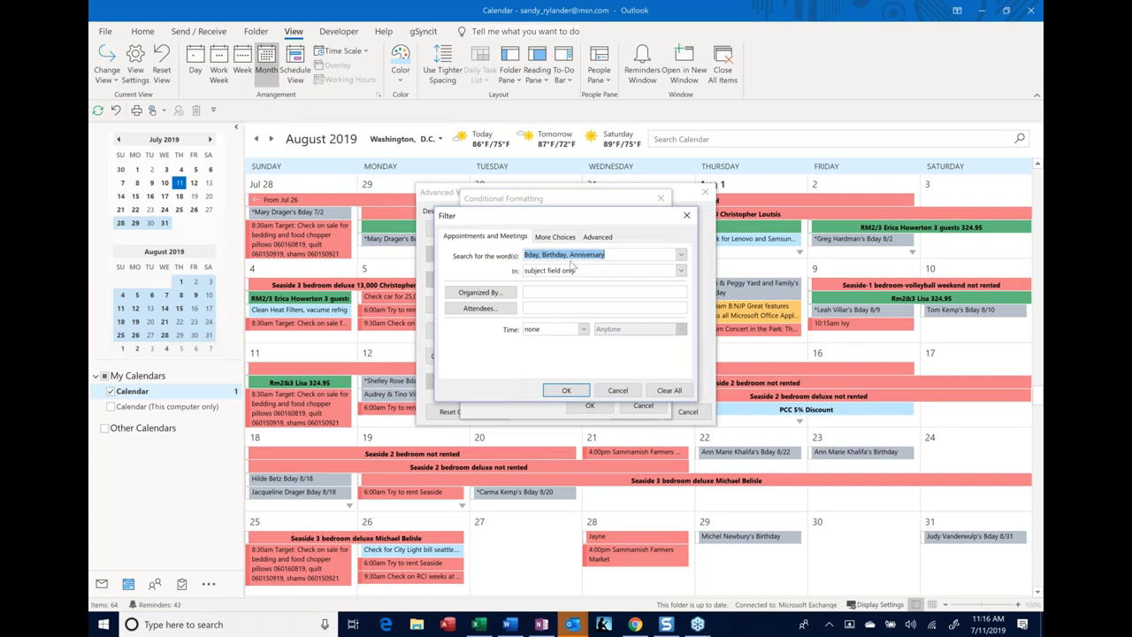
left_click(568, 390)
left_click(587, 407)
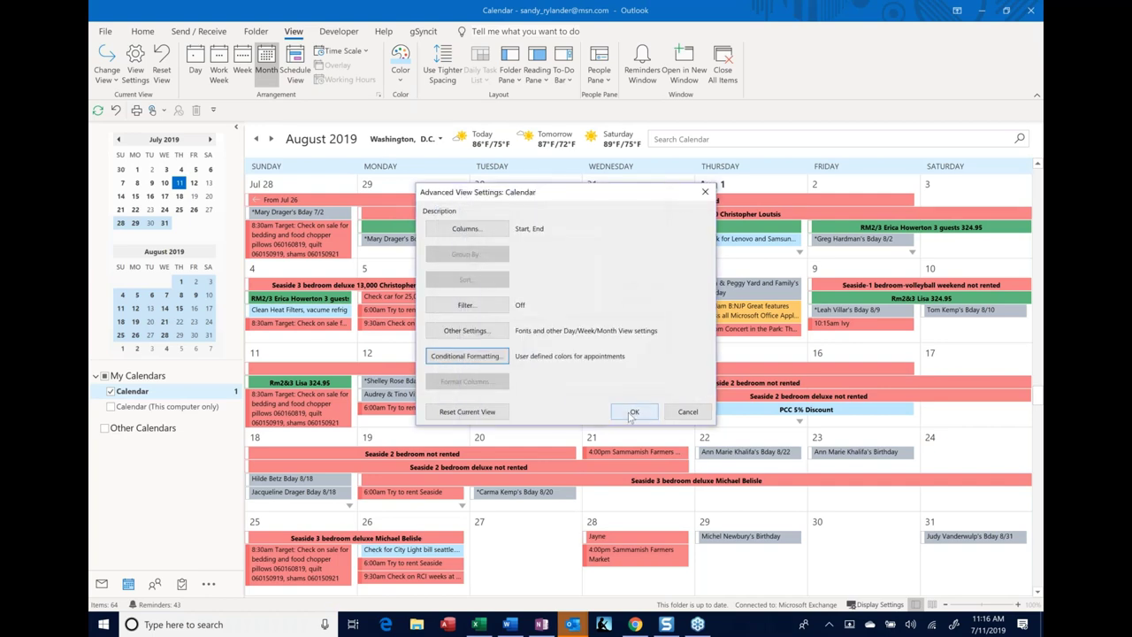
left_click(633, 413)
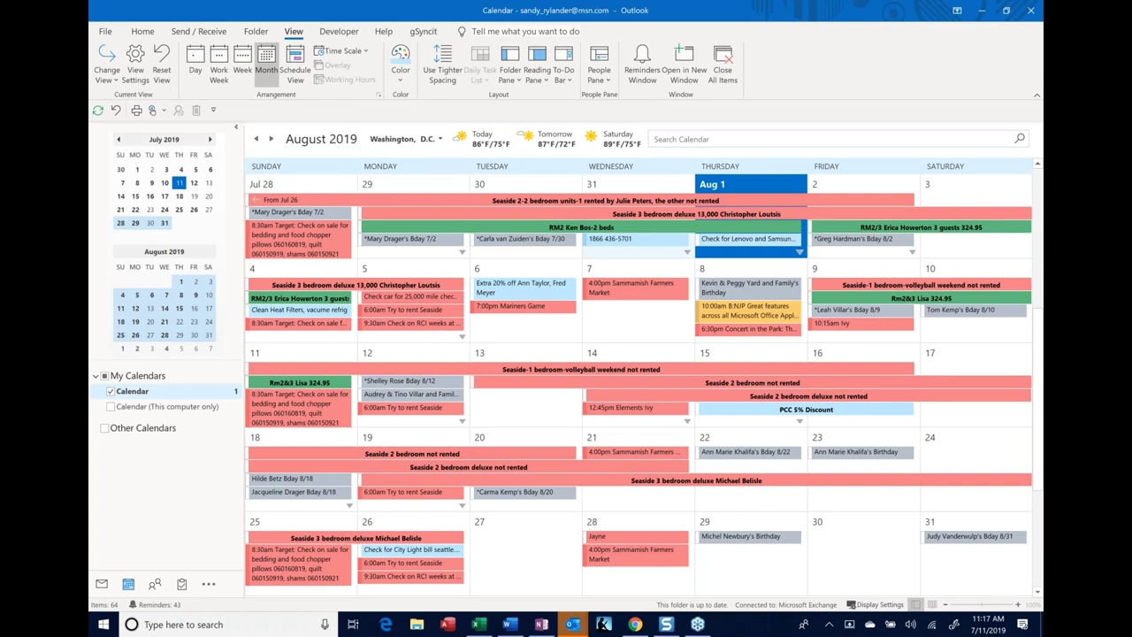
- Switch to the mail Inbox and open the "My DOR: Temporary Password" message
left_click(101, 583)
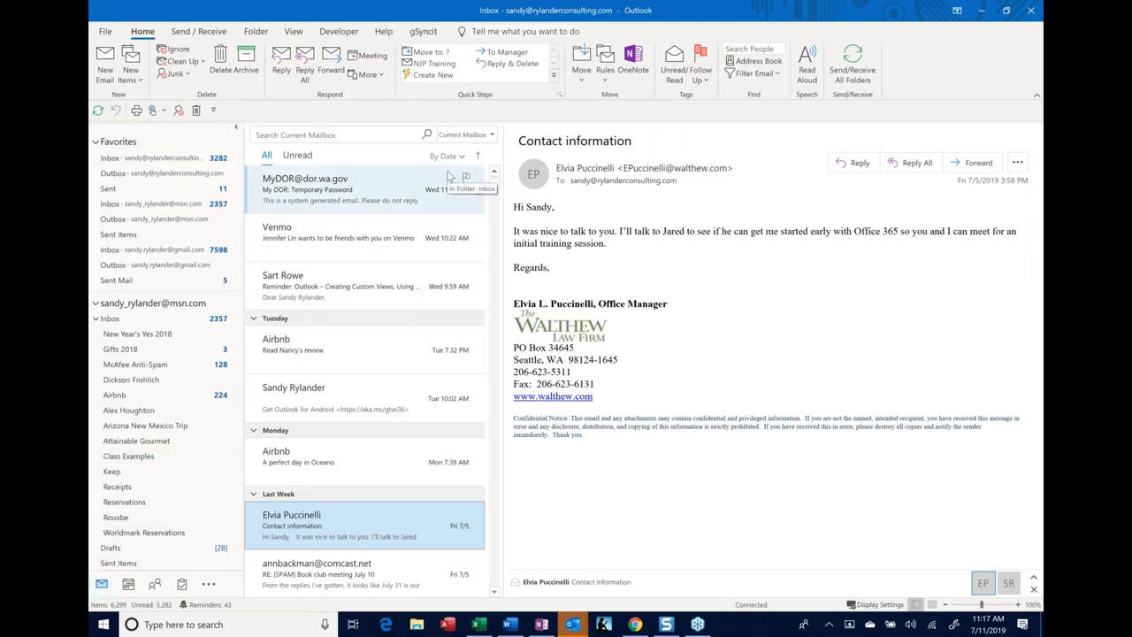
left_click(387, 200)
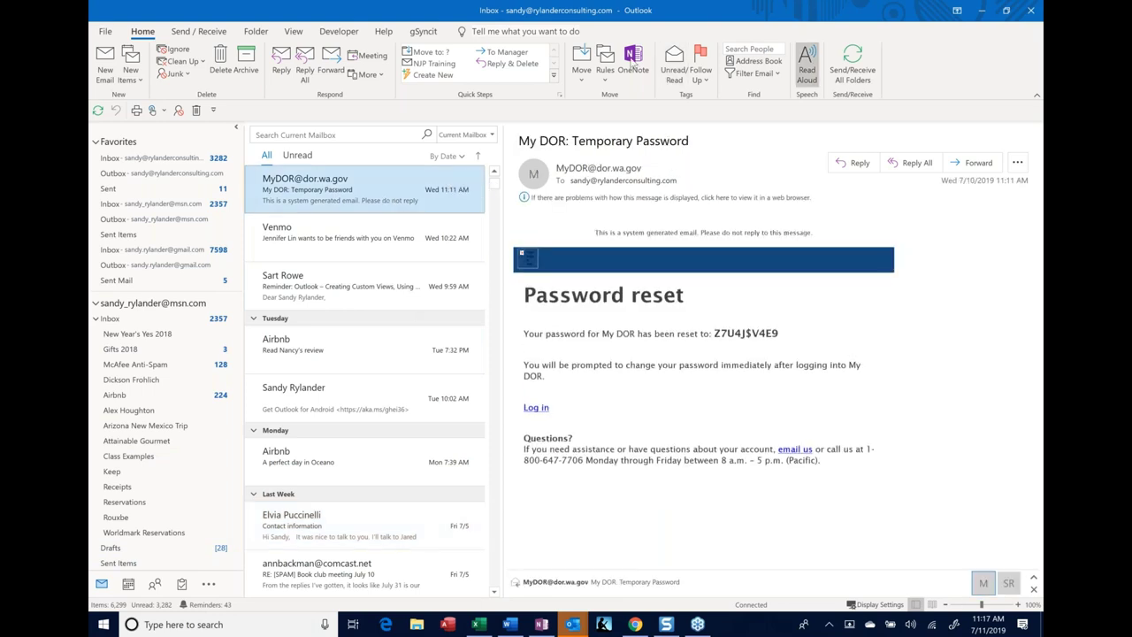
- Open the Inbox's current view for modification through view management and review its font, grid line and reading pane settings
left_click(295, 31)
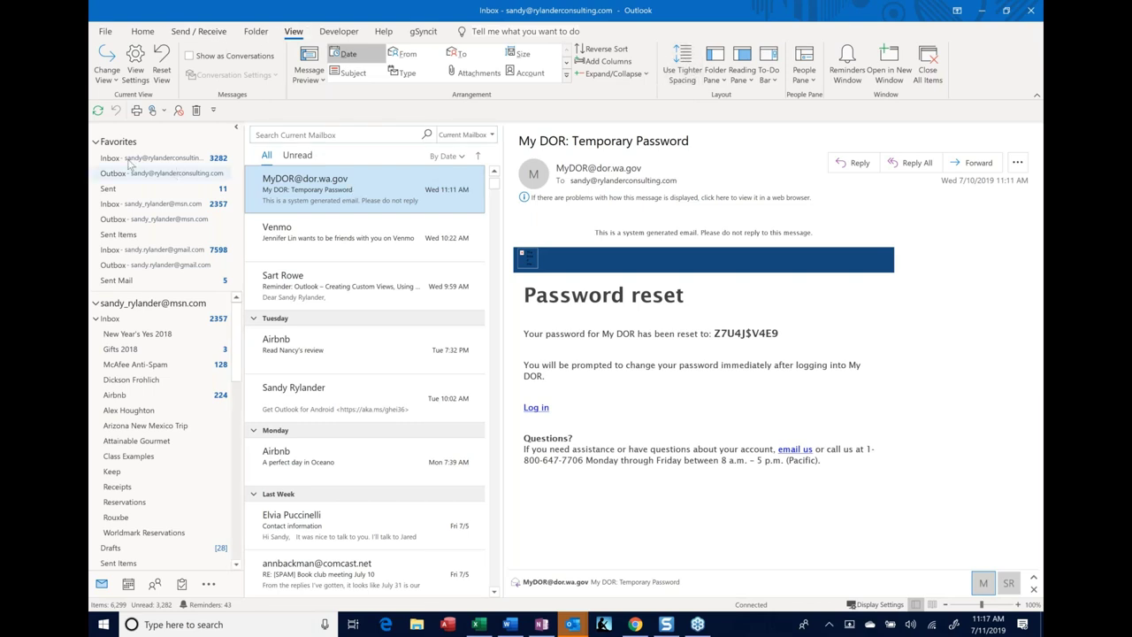
left_click(119, 82)
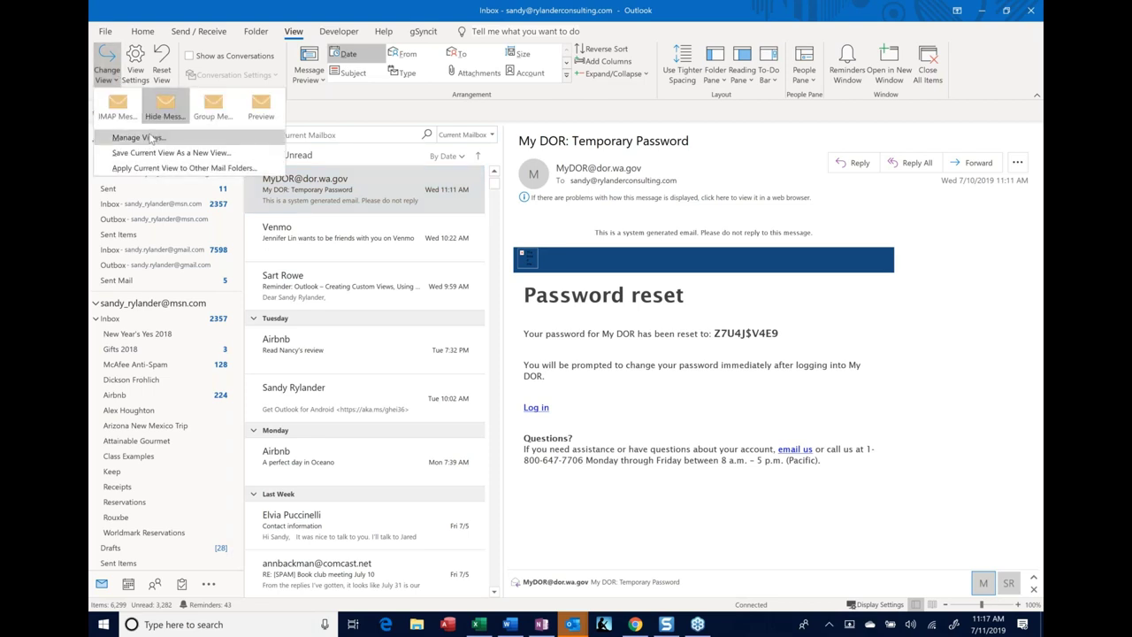
left_click(137, 138)
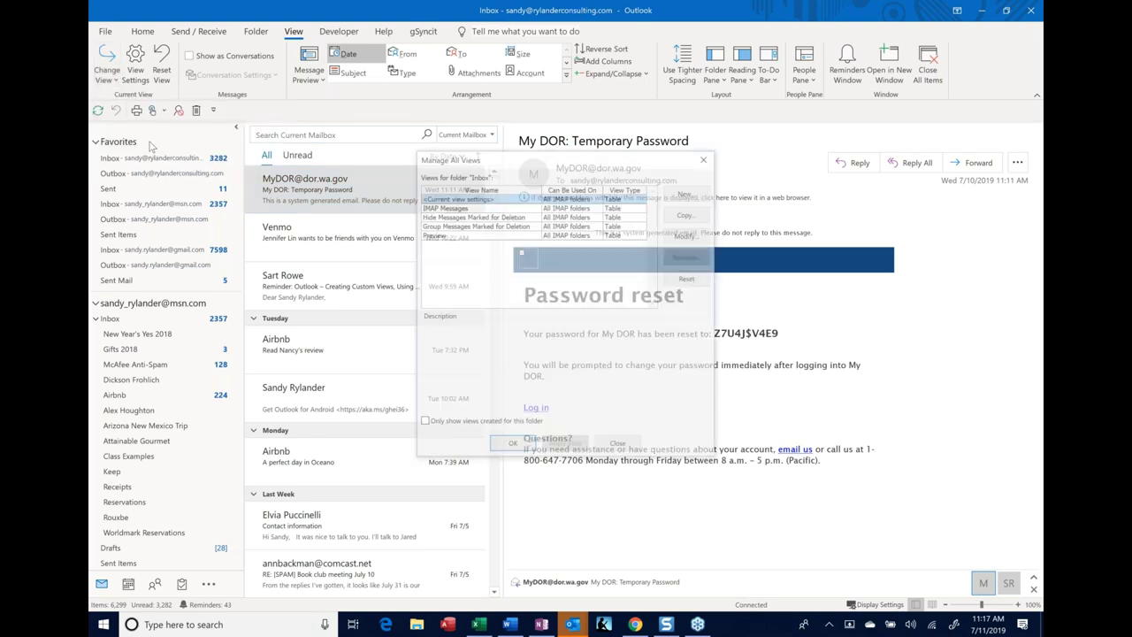
left_click(689, 241)
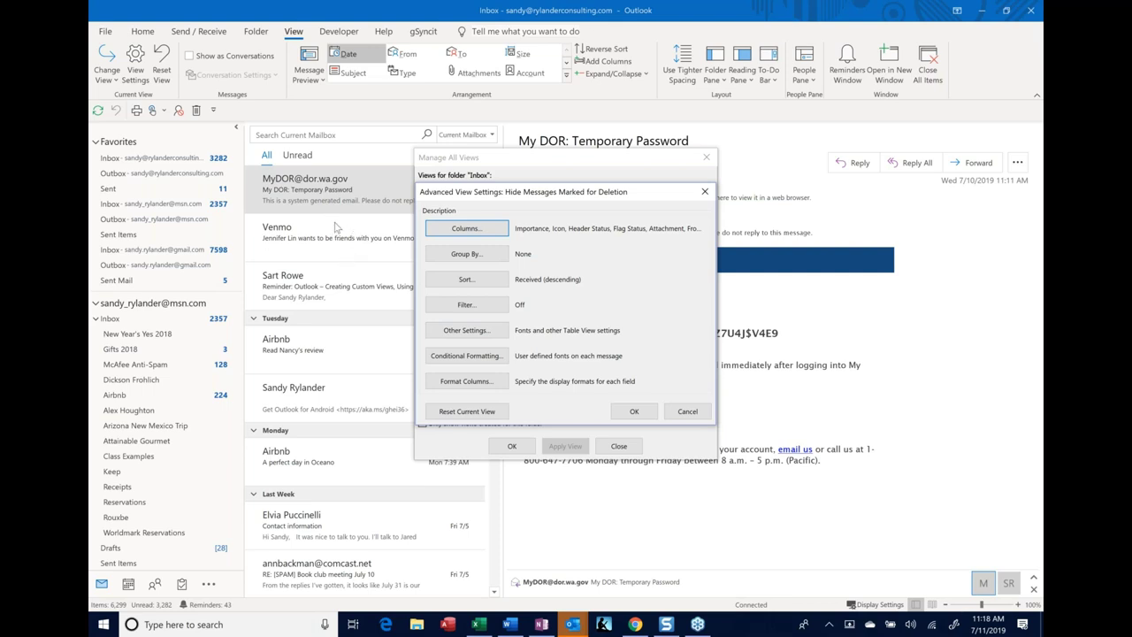
left_click(484, 334)
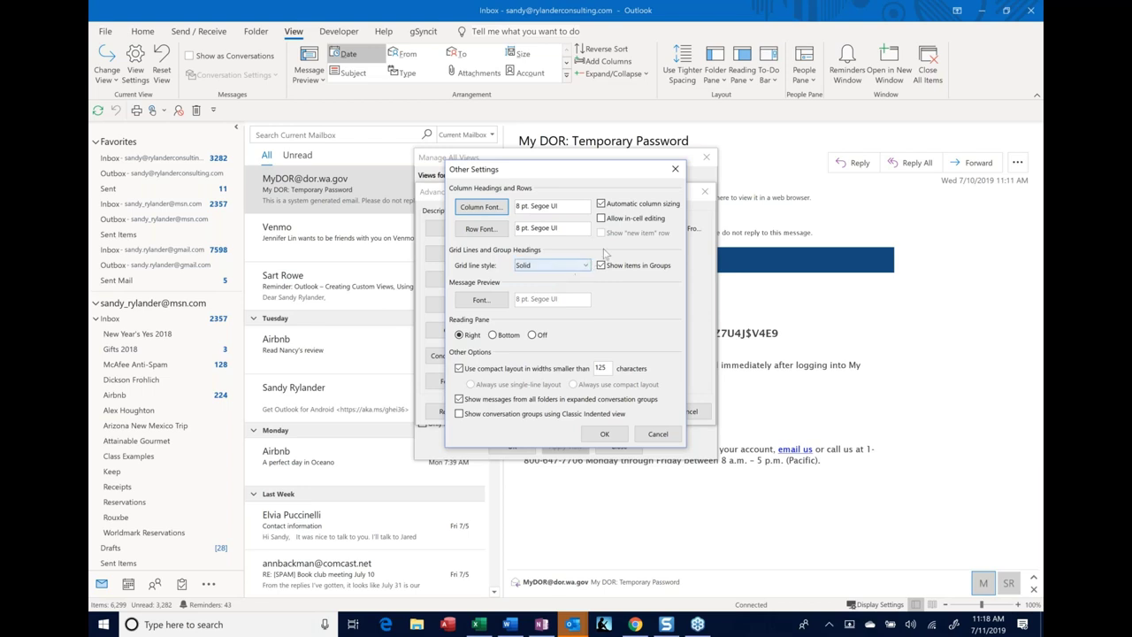
left_click(601, 435)
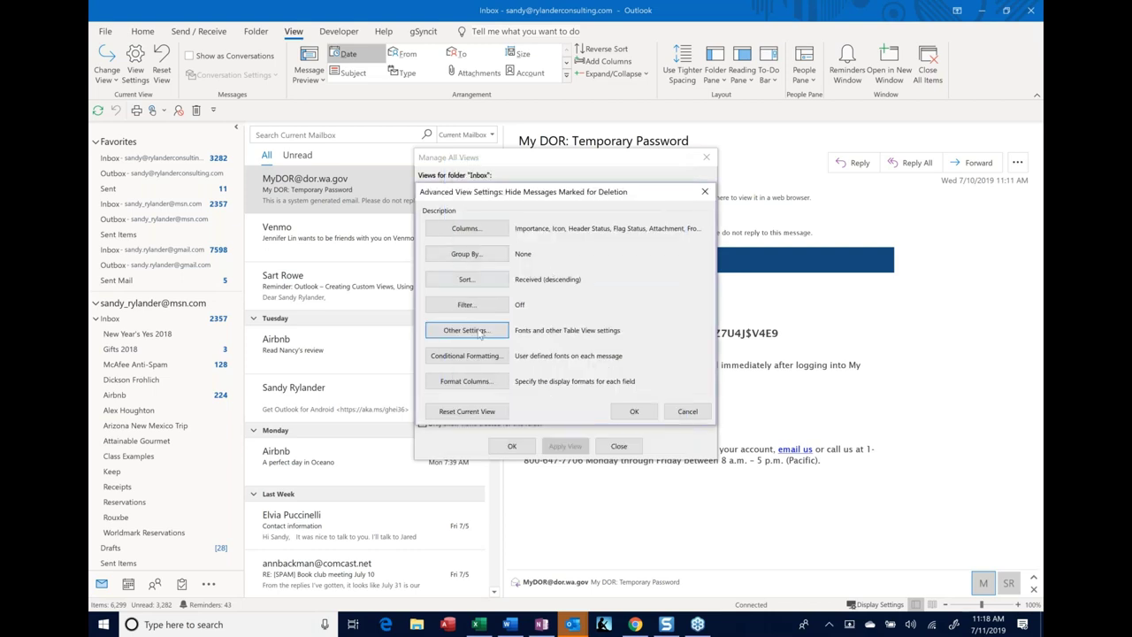
- Examine the Inbox view's conditional formatting rules and column formats, and close the view management without changing them
left_click(471, 356)
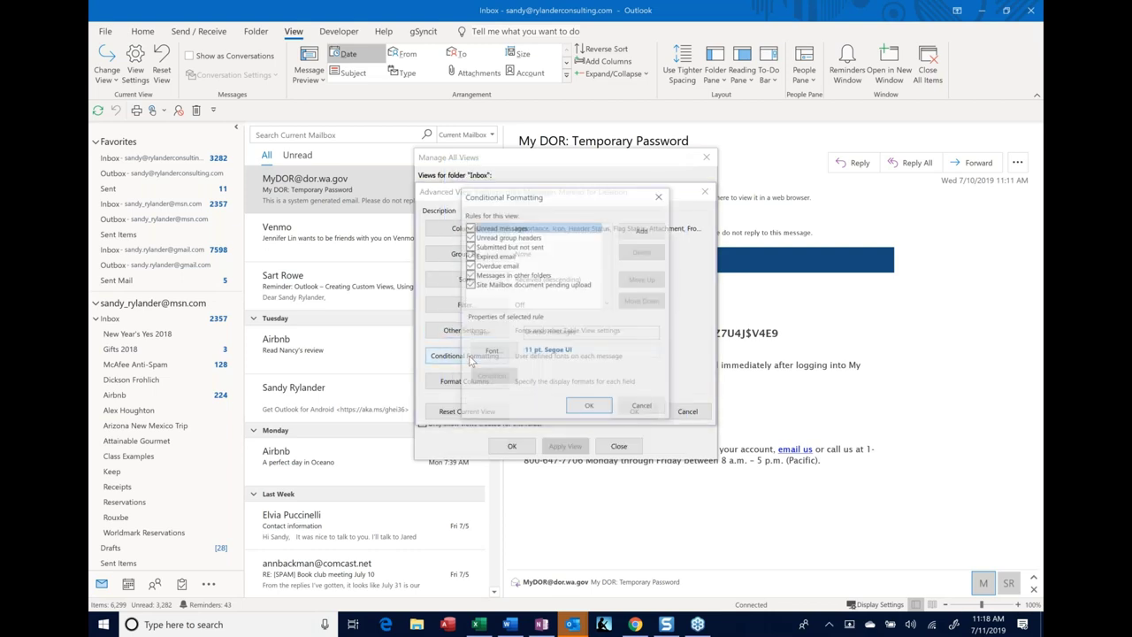
left_click(642, 406)
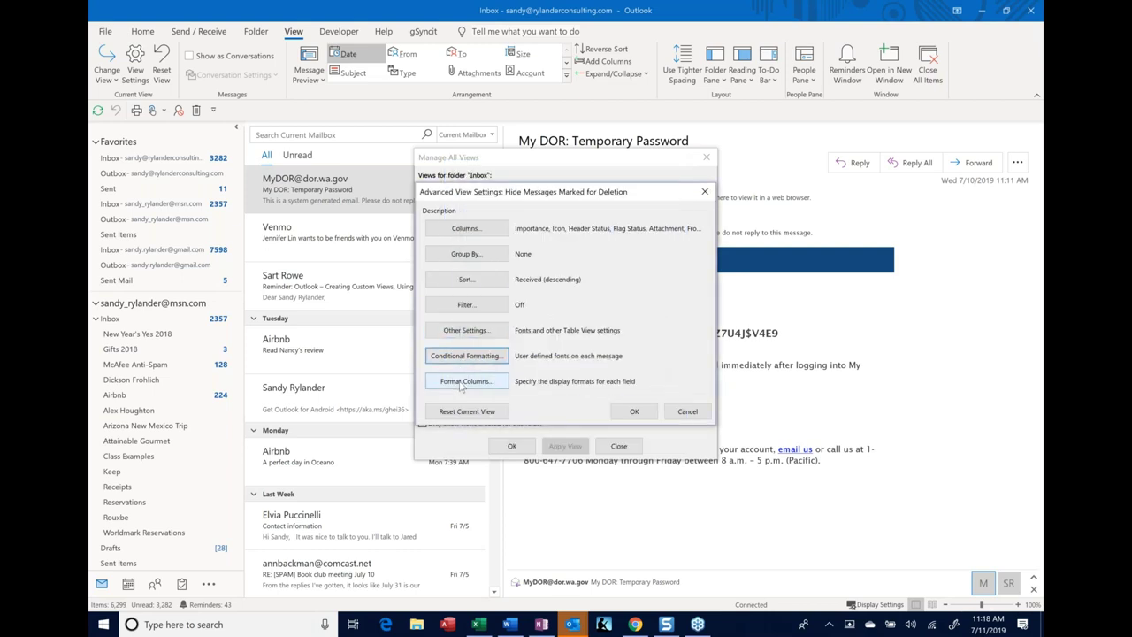
left_click(490, 382)
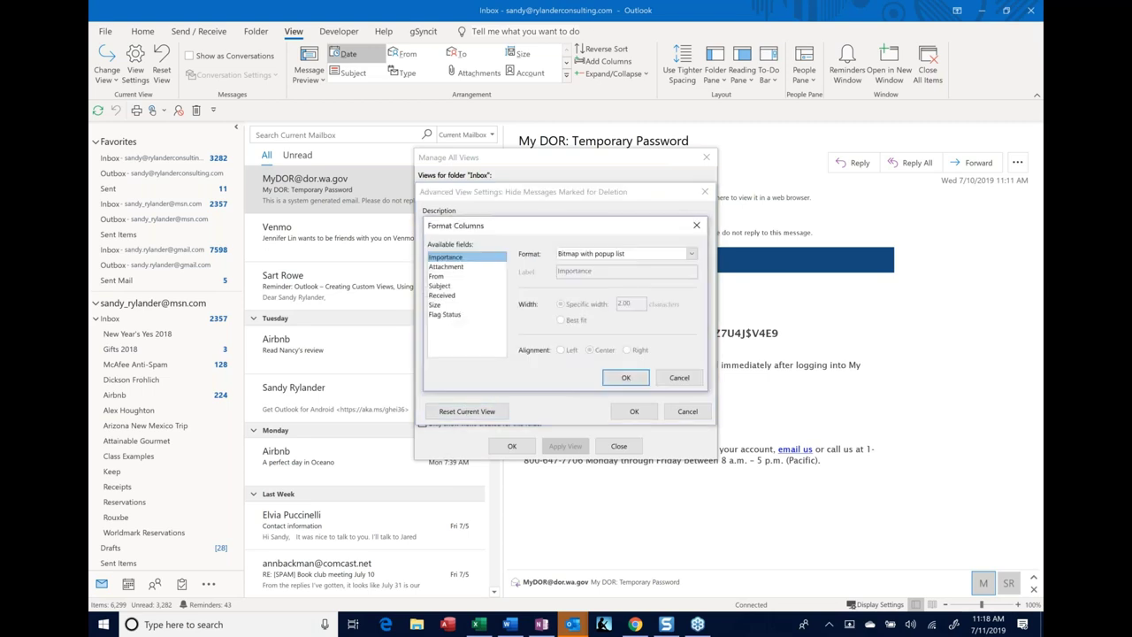
left_click(679, 378)
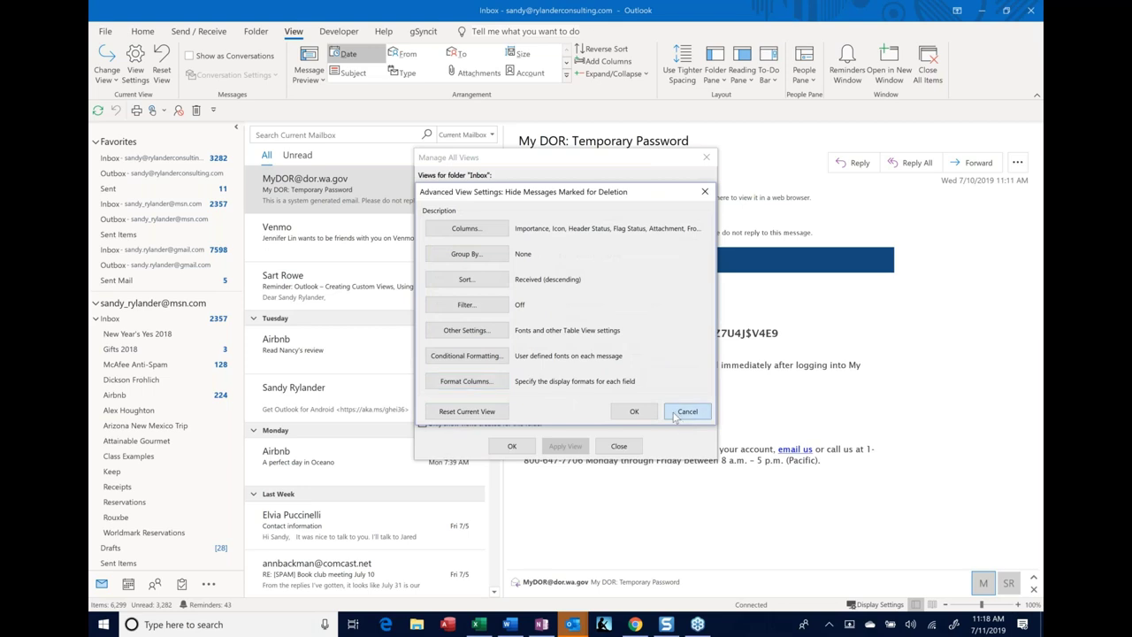
left_click(684, 412)
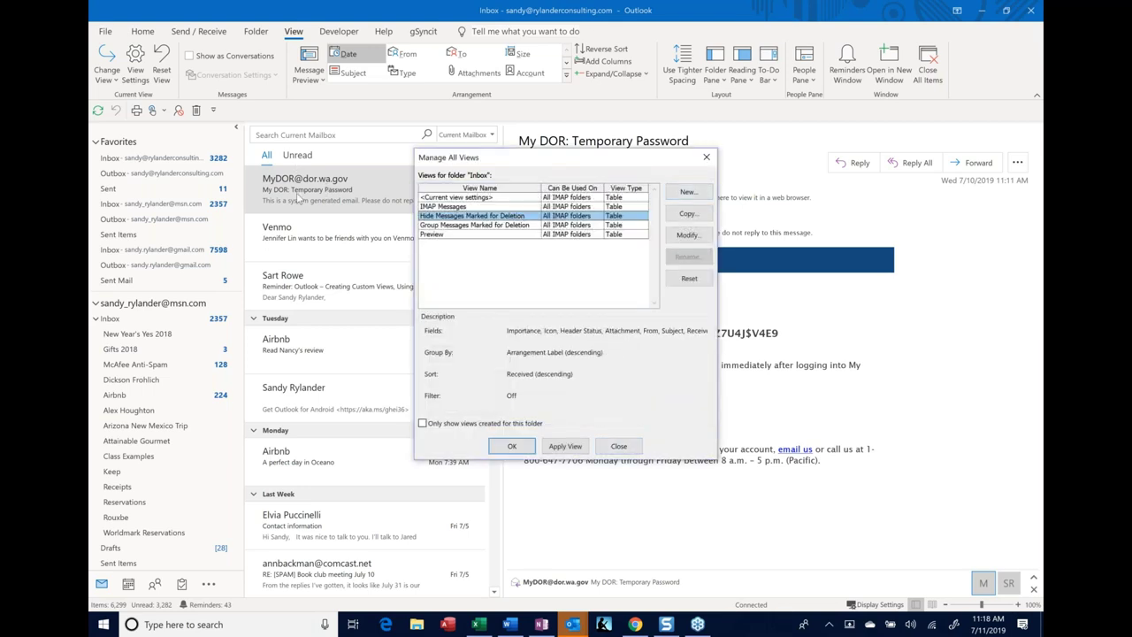
left_click(524, 449)
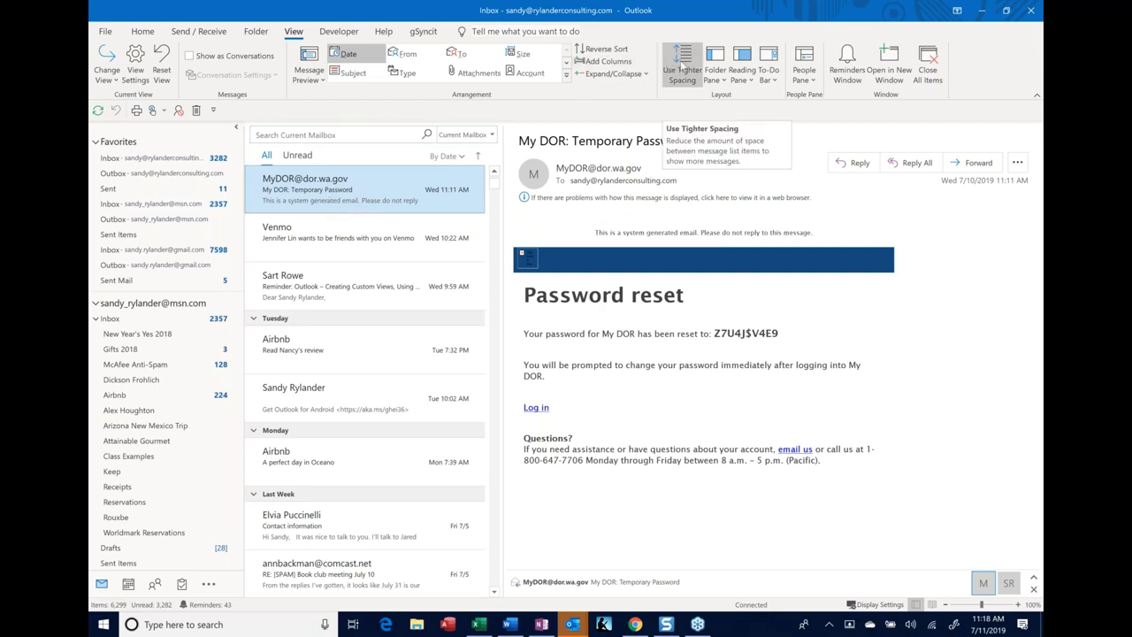
- Turn on tighter spacing for the Inbox message list
left_click(684, 70)
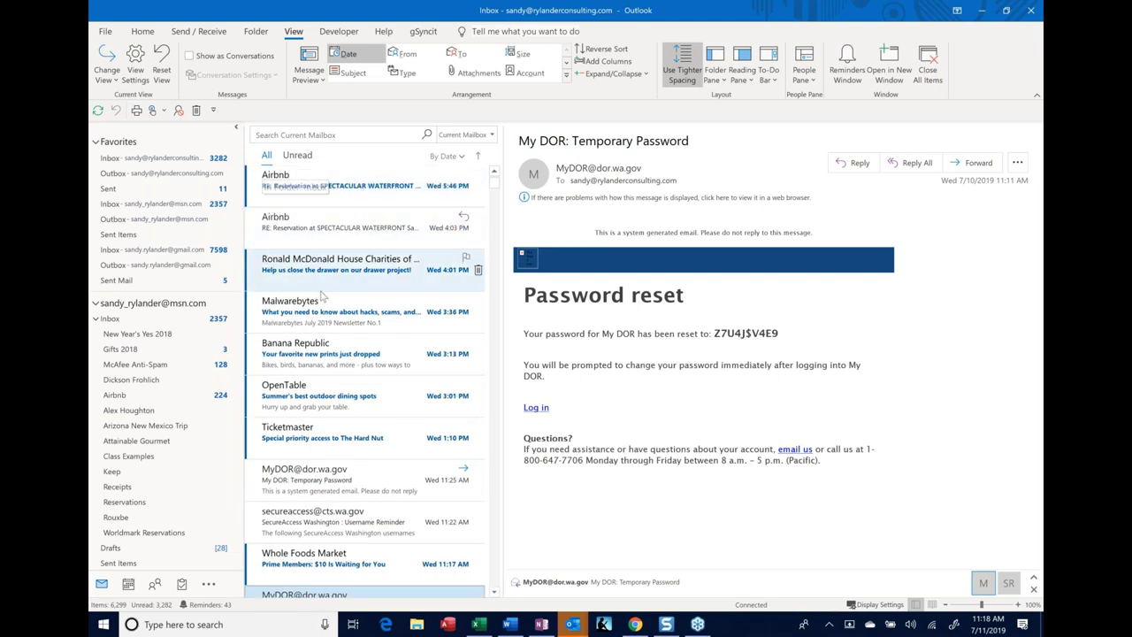
scroll(310, 327, "down", 3)
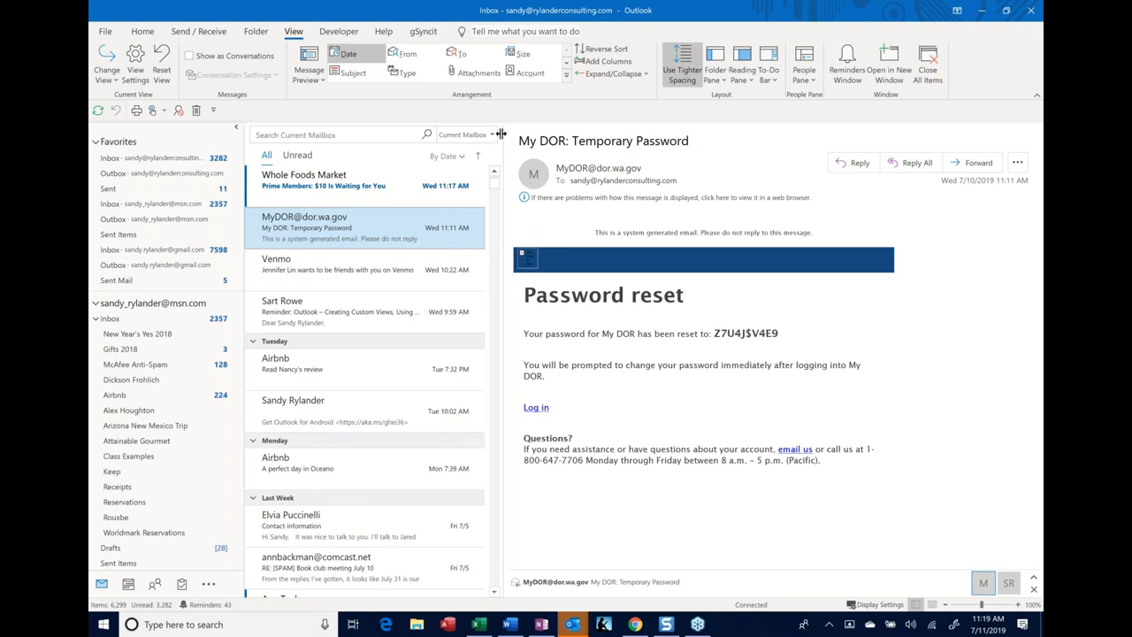
- Examine the Inbox message list's filter, arrangement and sort options, keeping the messages arranged by date
left_click(463, 158)
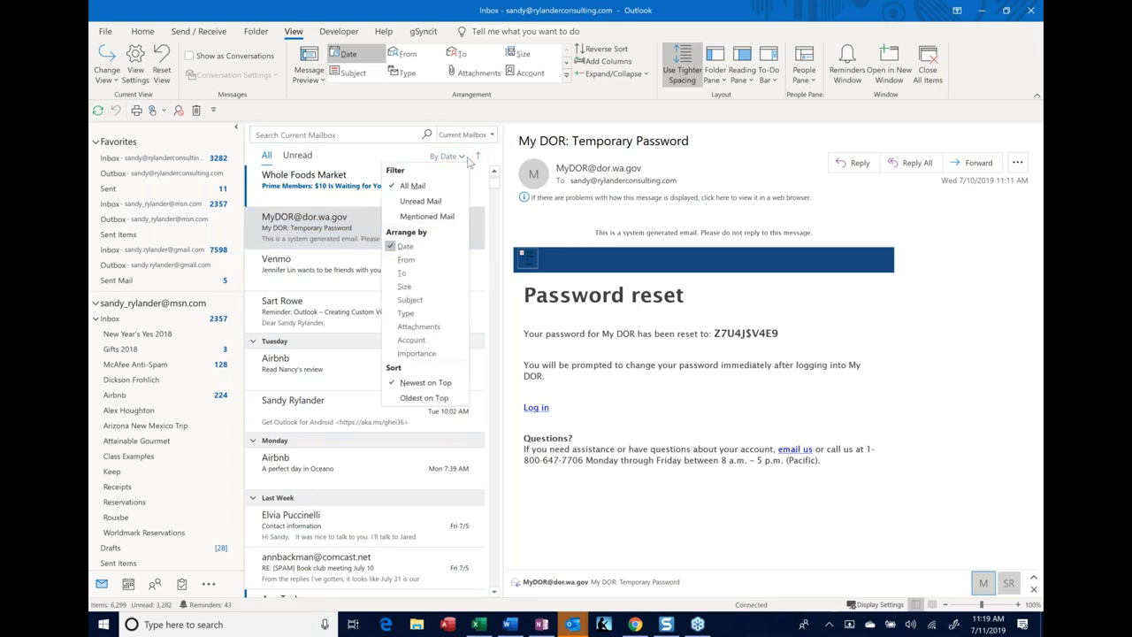
left_click(391, 253)
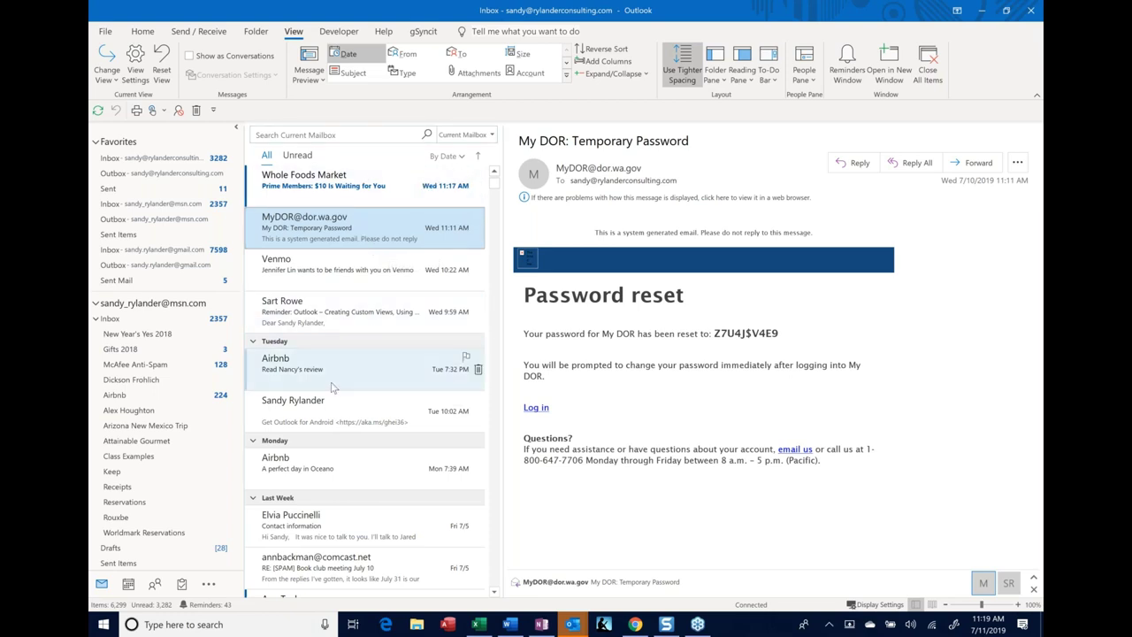
left_click(449, 155)
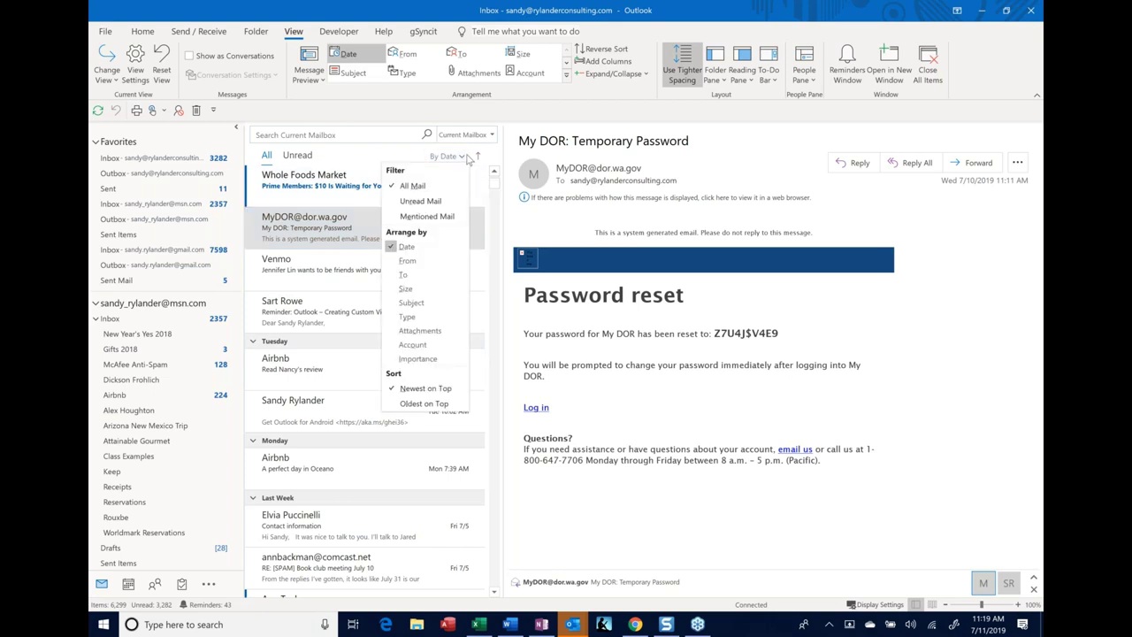
left_click(404, 250)
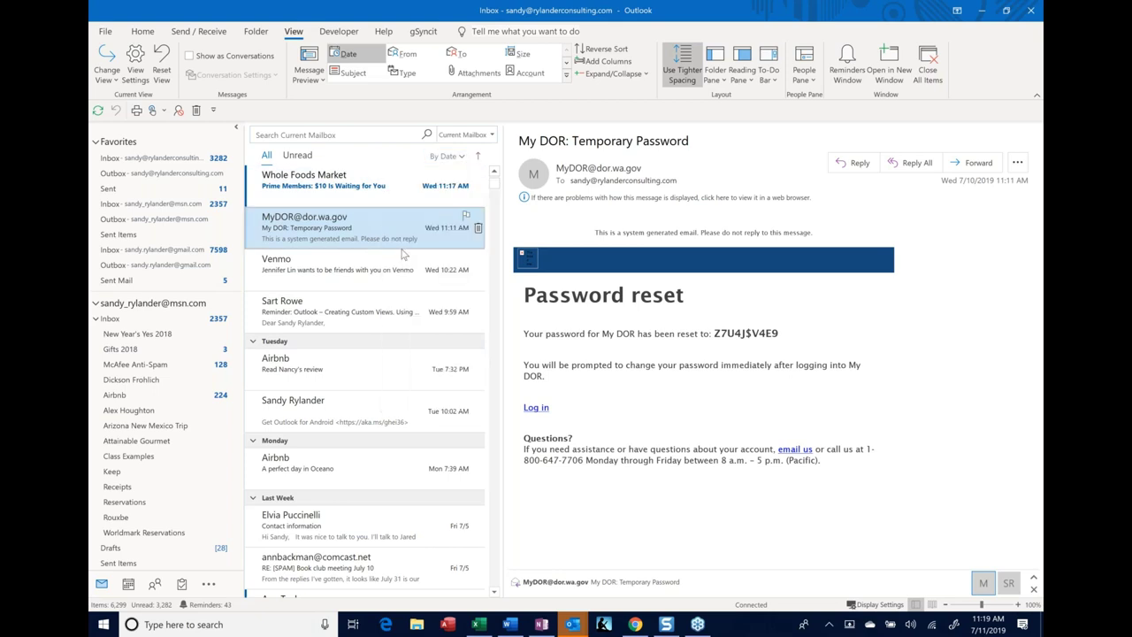
left_click(460, 157)
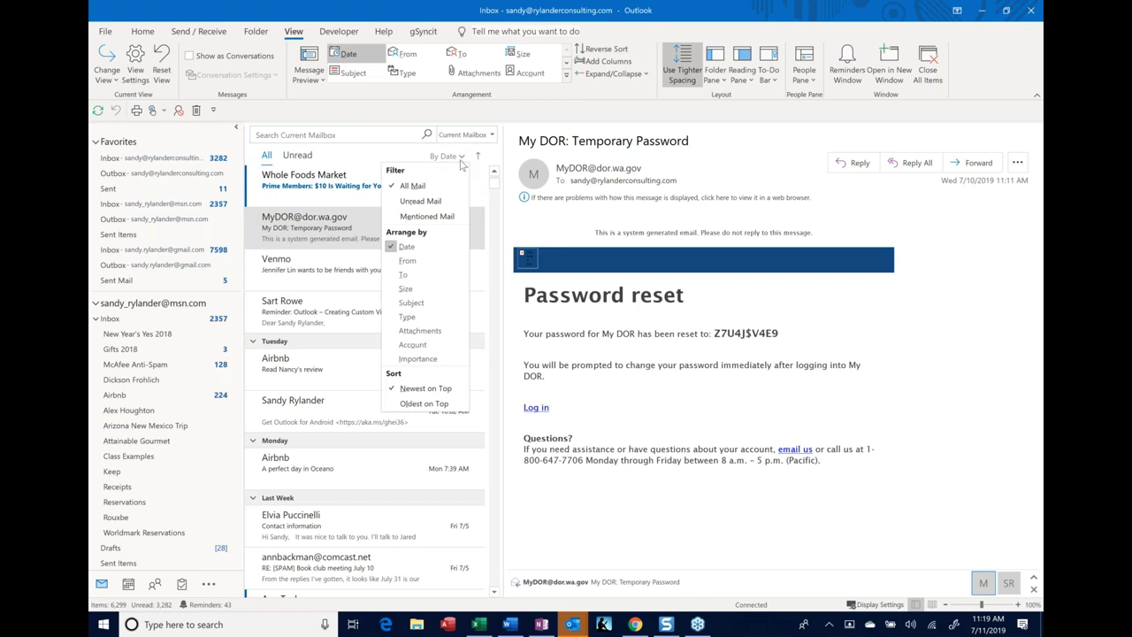
left_click(391, 249)
left_click(459, 157)
left_click(544, 113)
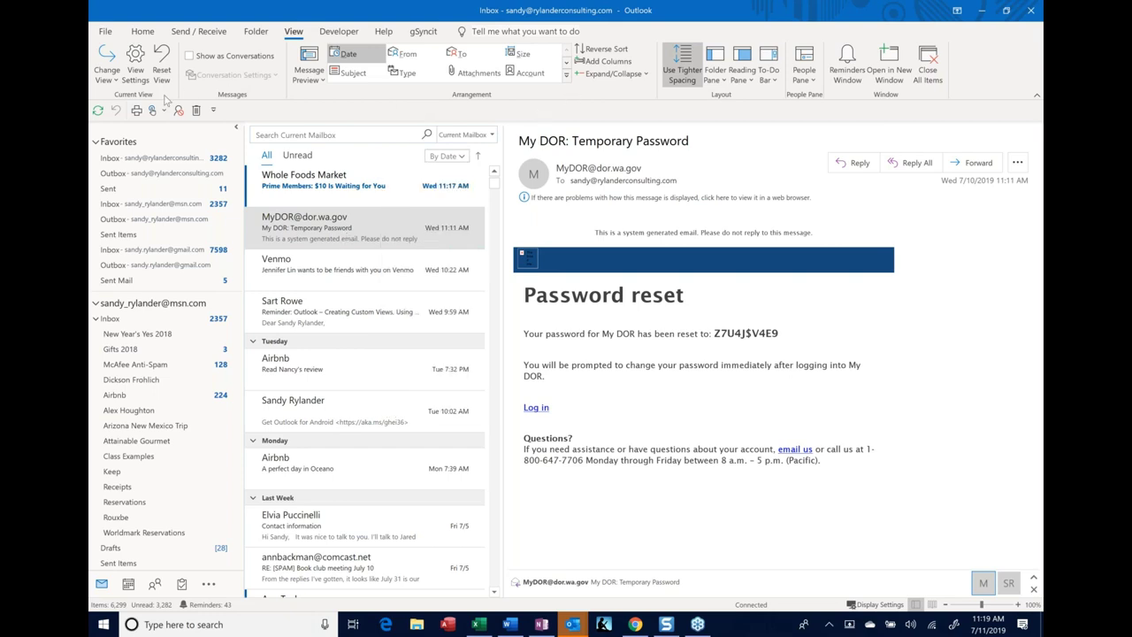
- Open the Hide Messages Marked for Deletion view for modification, accept automatic grouping according to arrangement, and close view management
left_click(110, 76)
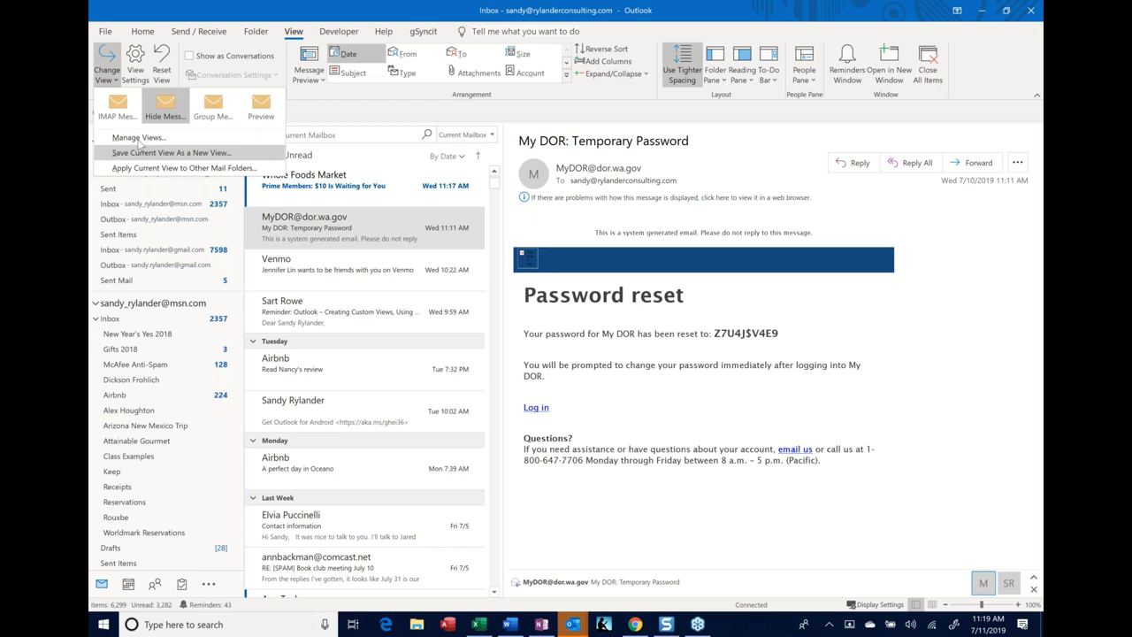
key("Escape")
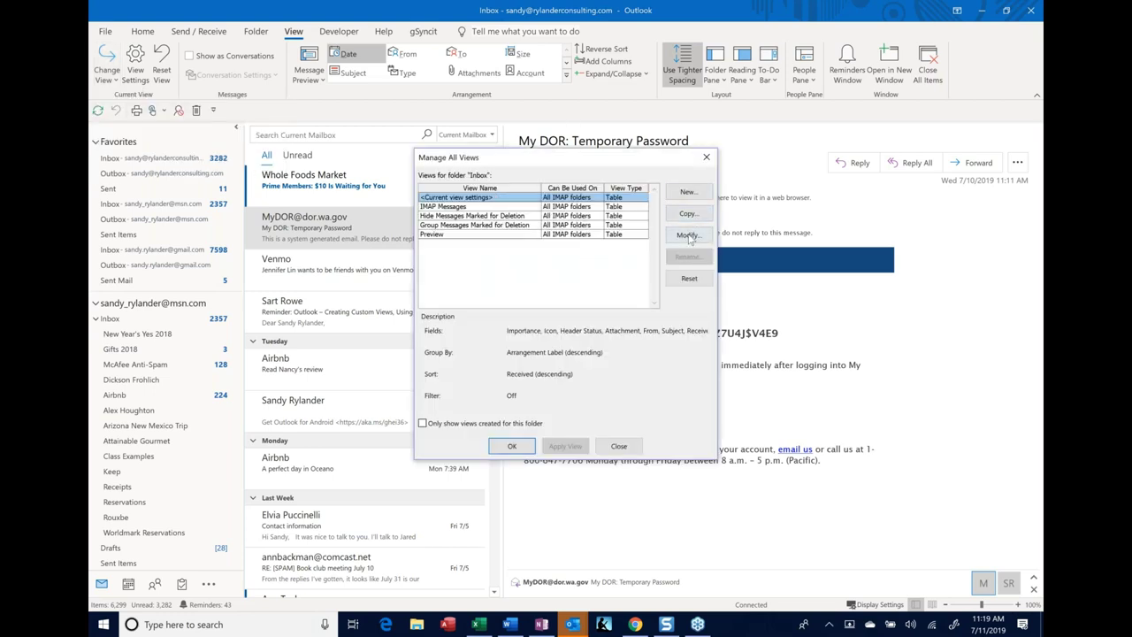
left_click(473, 215)
left_click(688, 235)
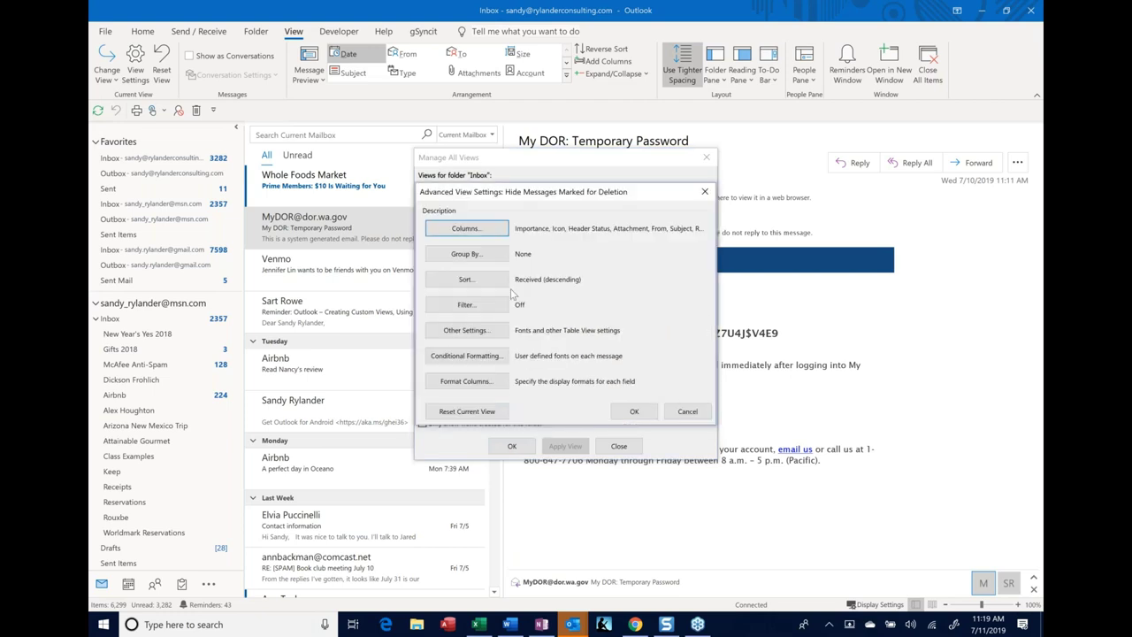
left_click(466, 255)
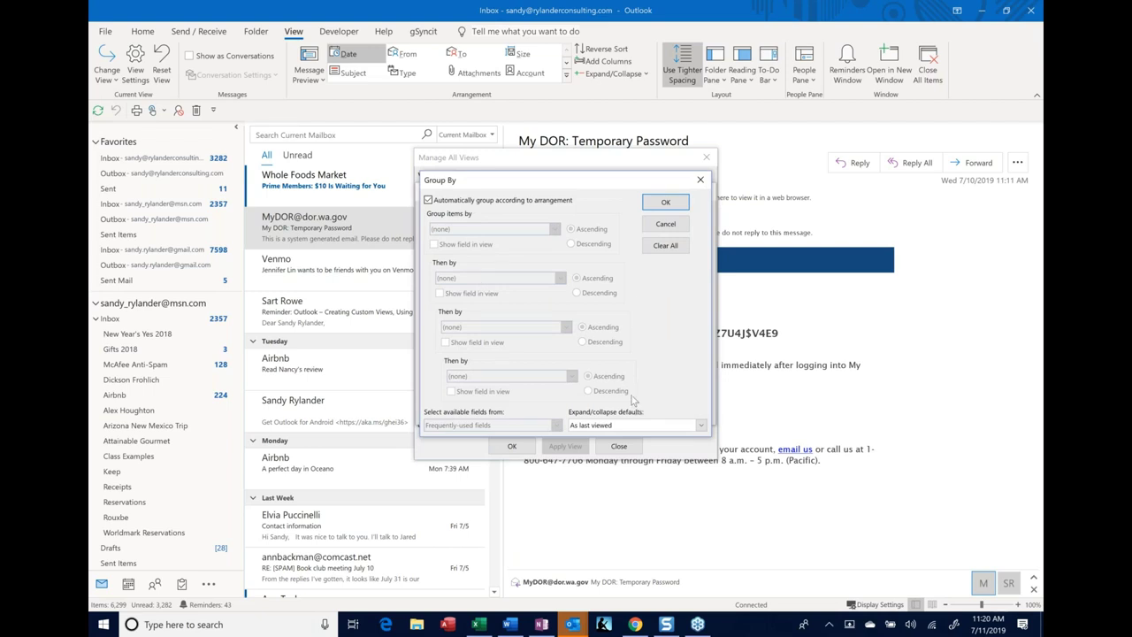
left_click(670, 205)
left_click(633, 409)
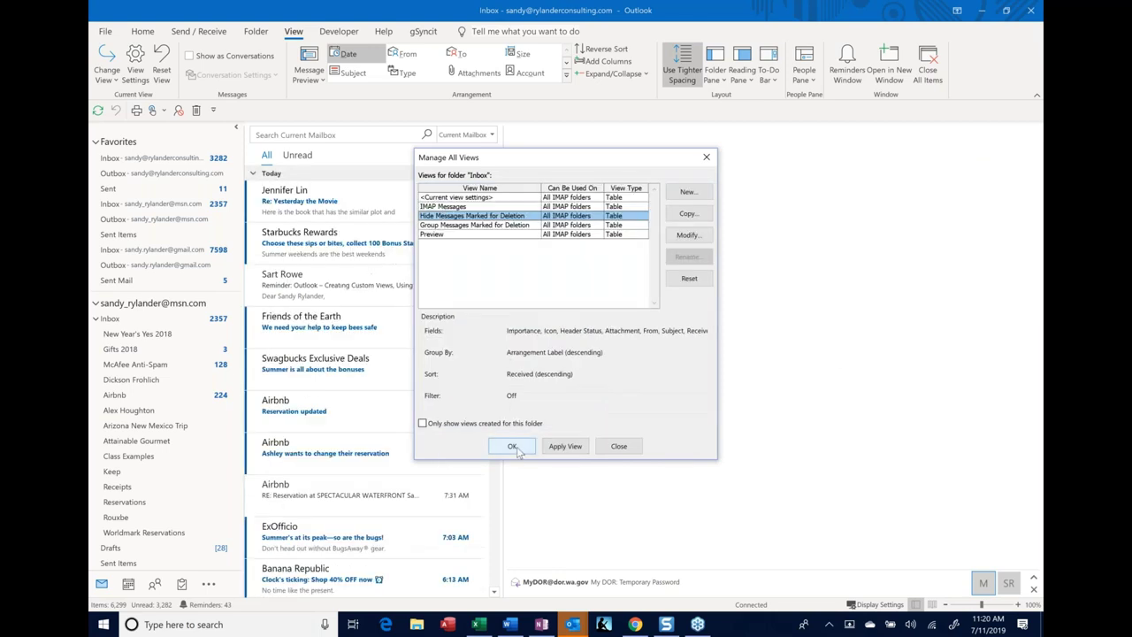
left_click(513, 446)
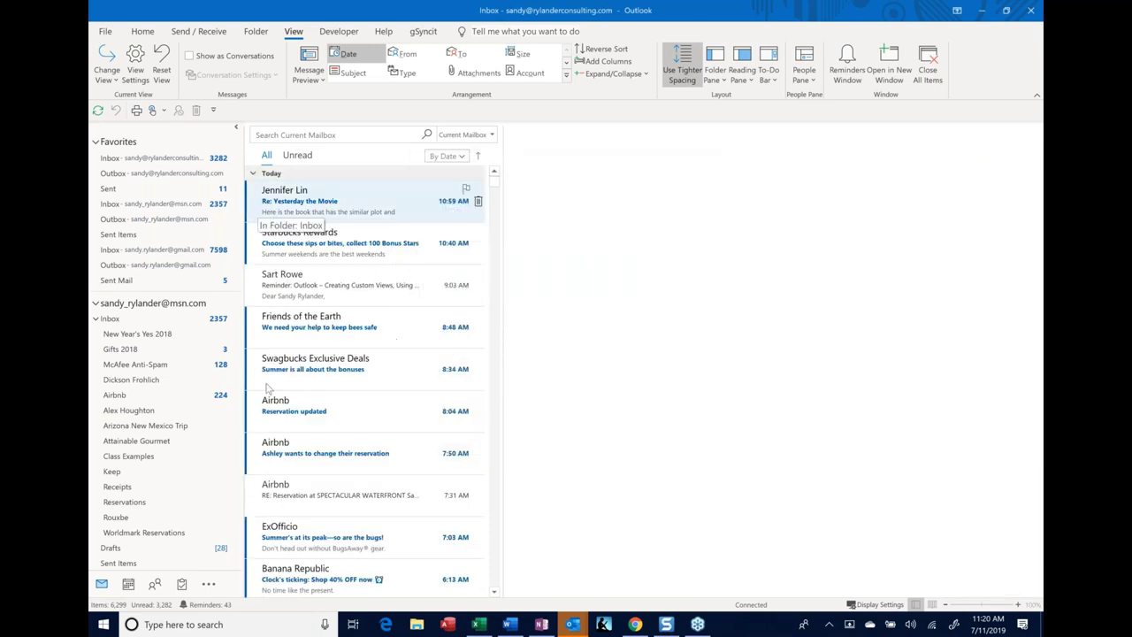
- Examine the commands available for the Yesterday message group and recheck the message list's arrangement options
scroll(272, 383, "down", 4)
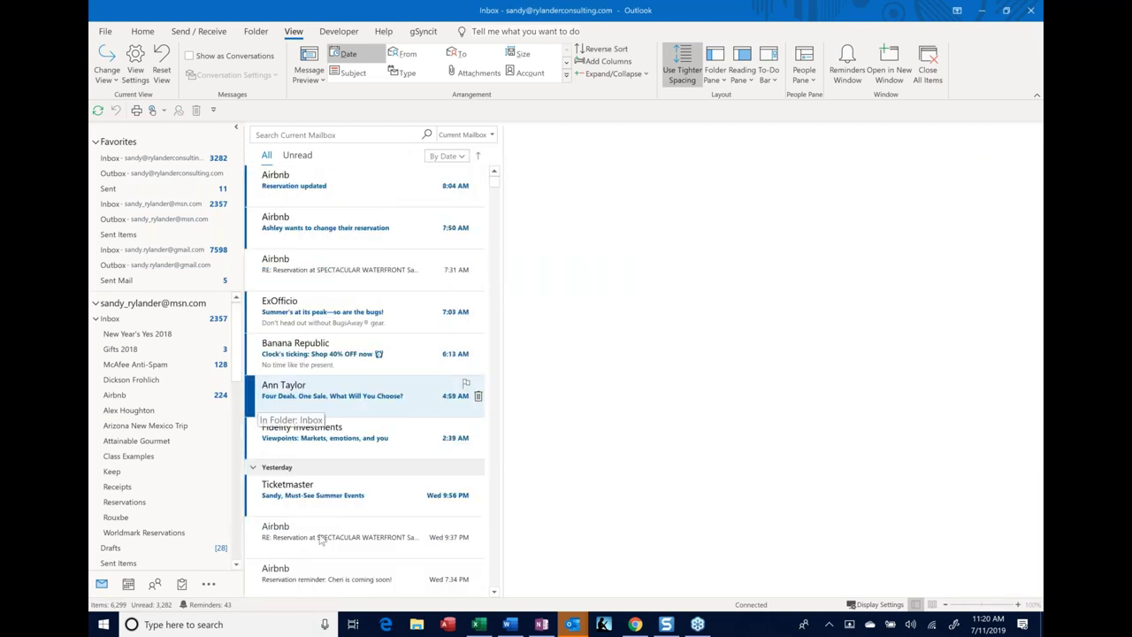
right_click(348, 473)
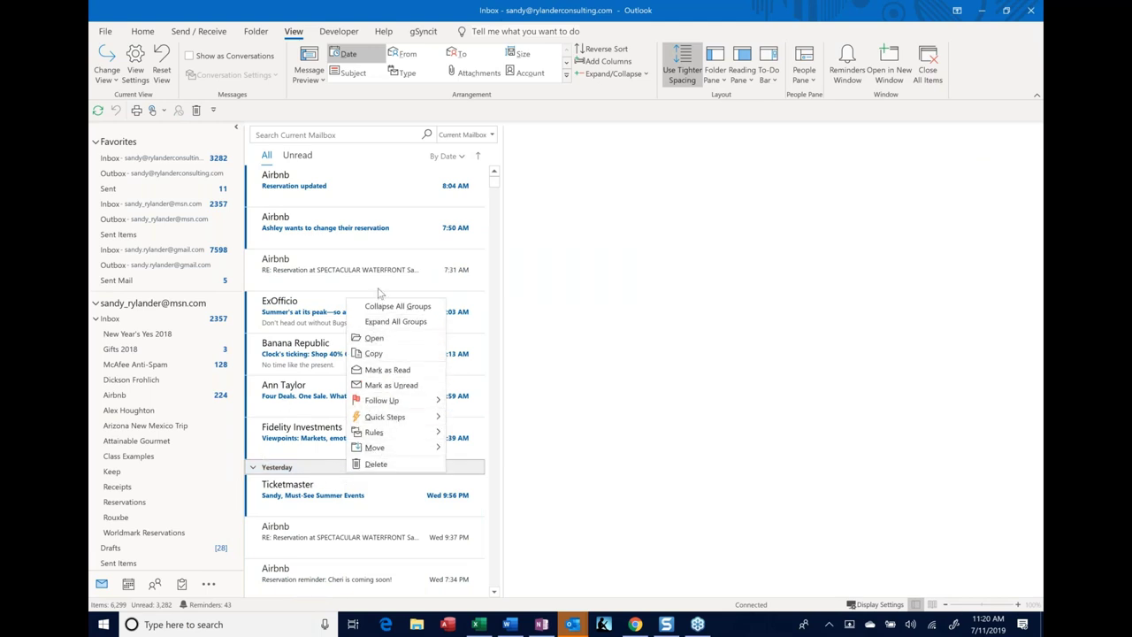
mouse_move(370, 440)
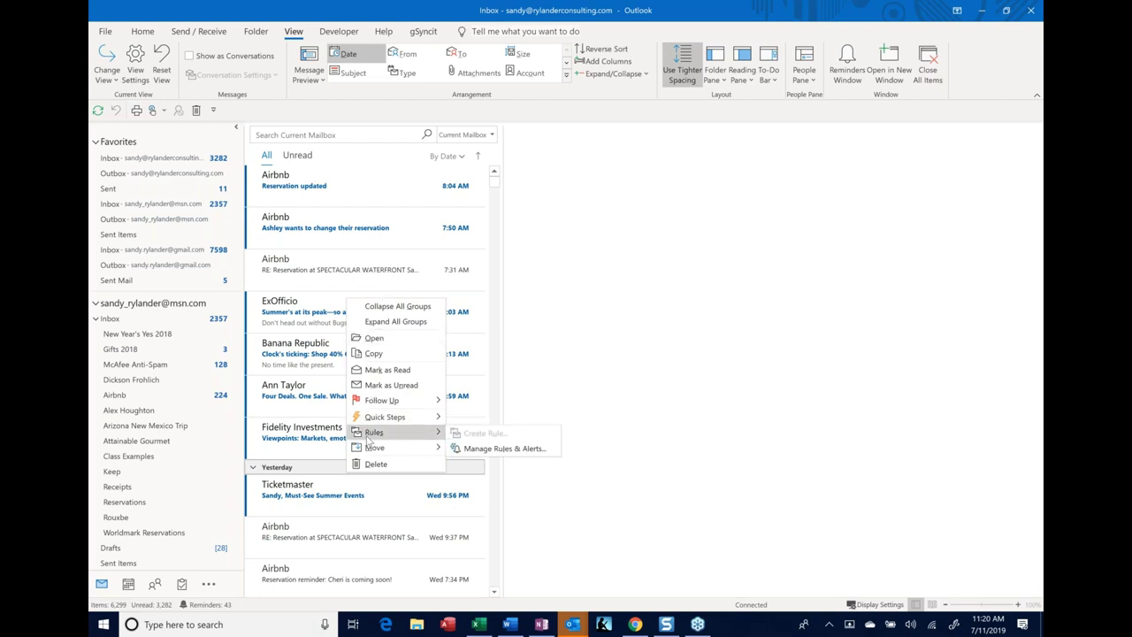
left_click(269, 474)
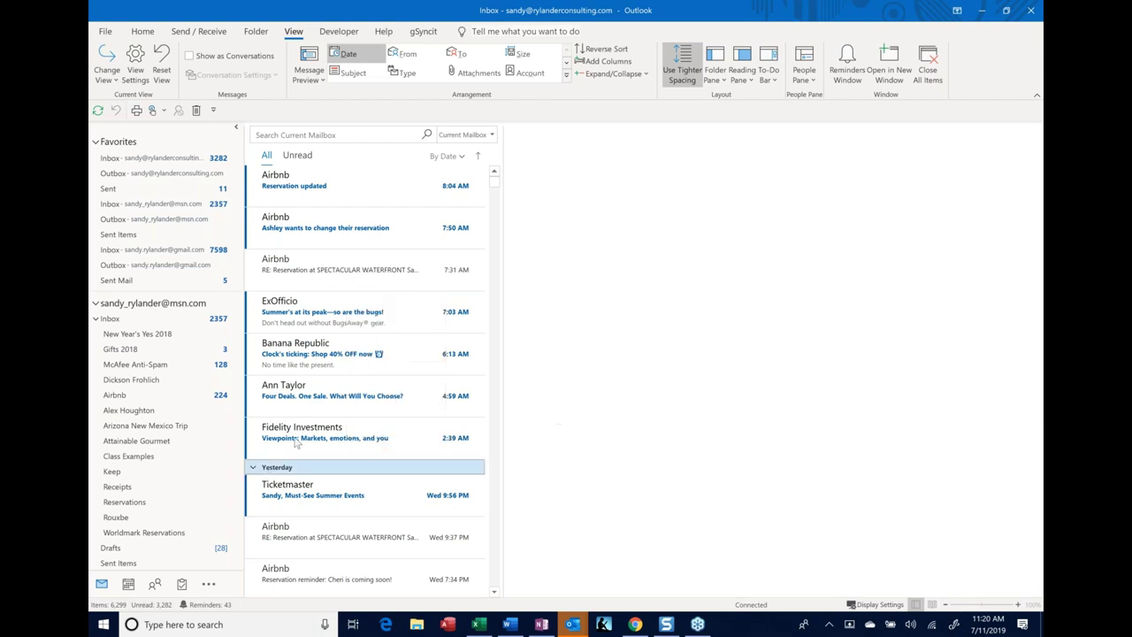
left_click(457, 156)
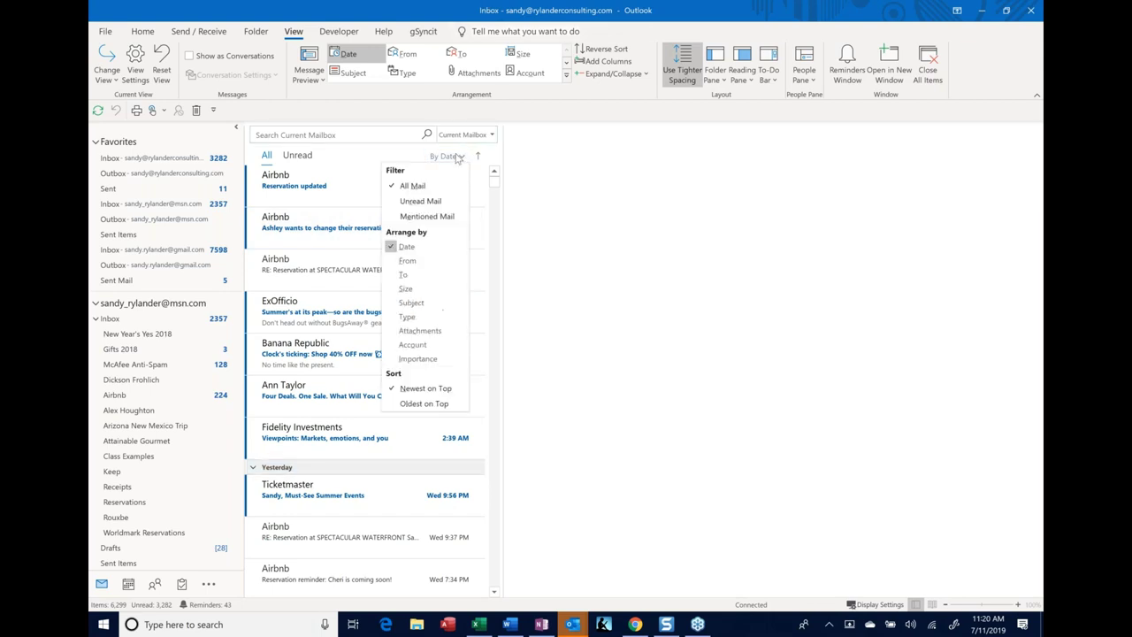
left_click(389, 249)
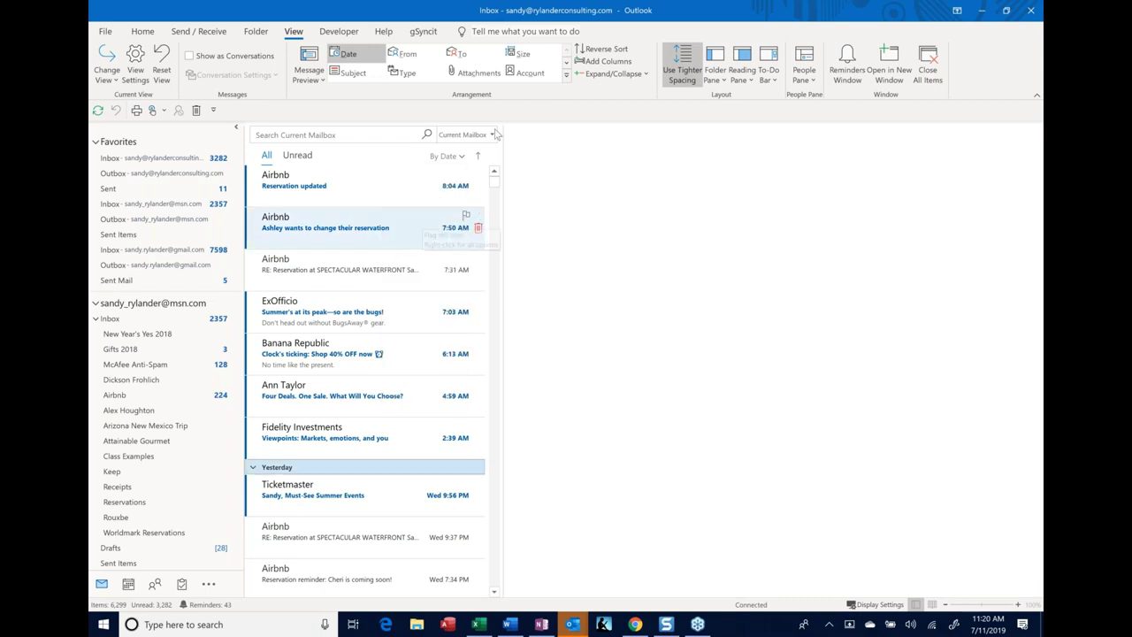
left_click(451, 157)
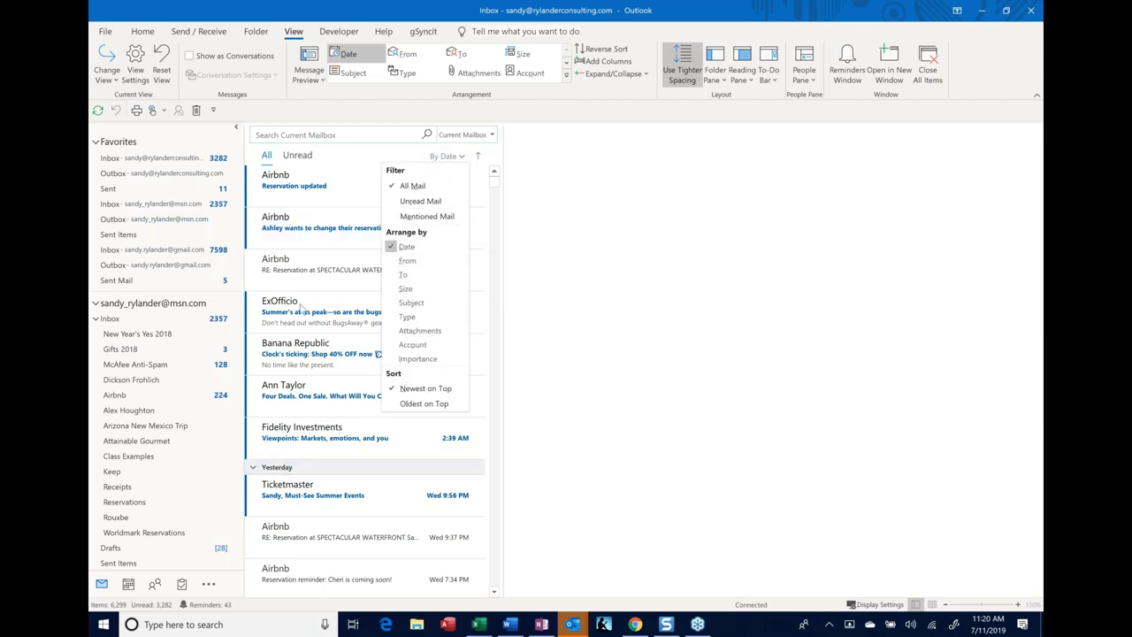
left_click(300, 309)
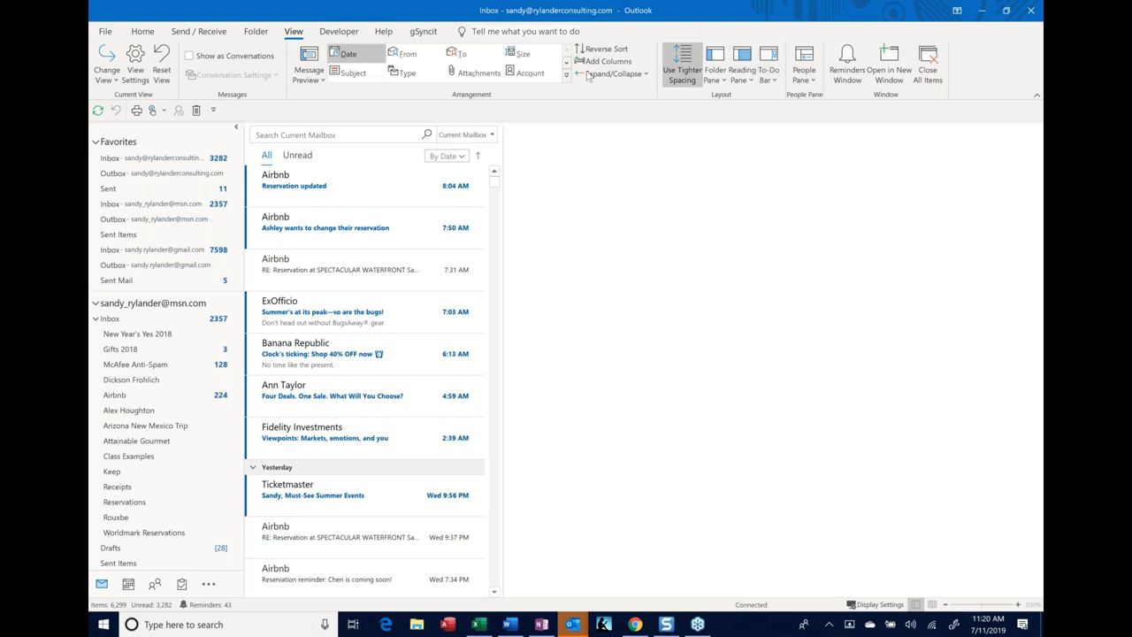
- Review the message preview line options and try turning the preview off, cancelling the change
left_click(322, 80)
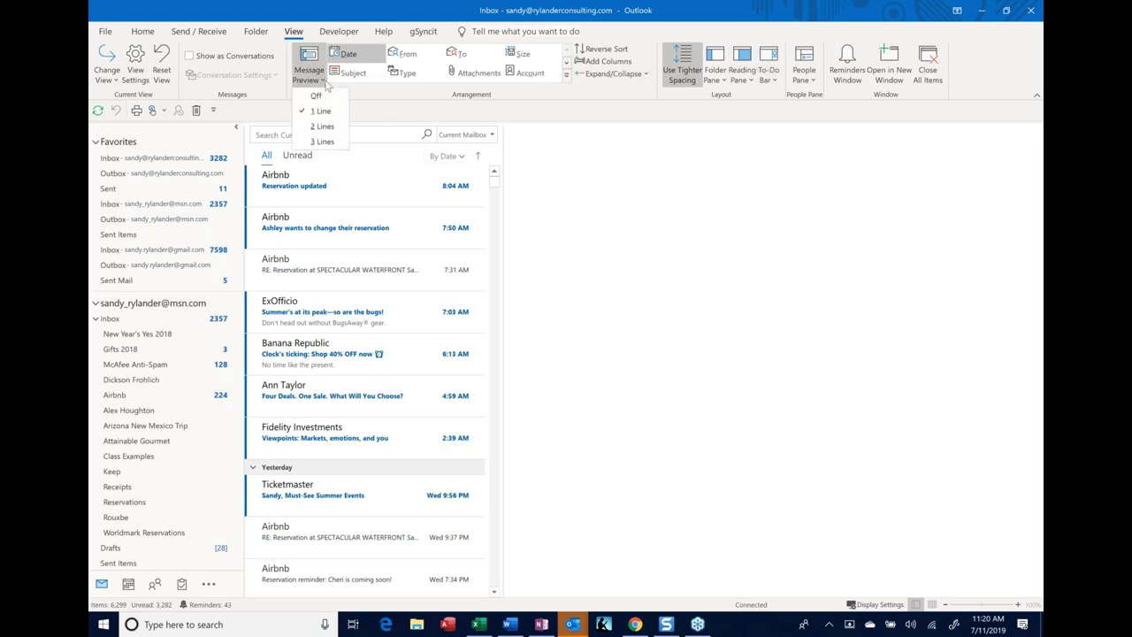
left_click(326, 84)
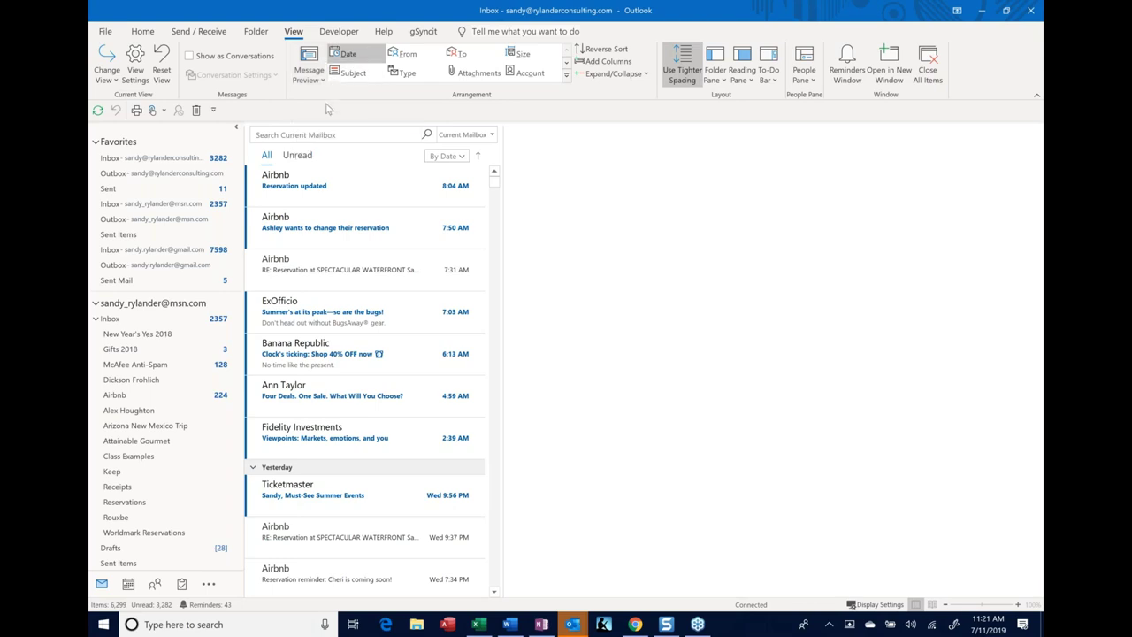
left_click(307, 80)
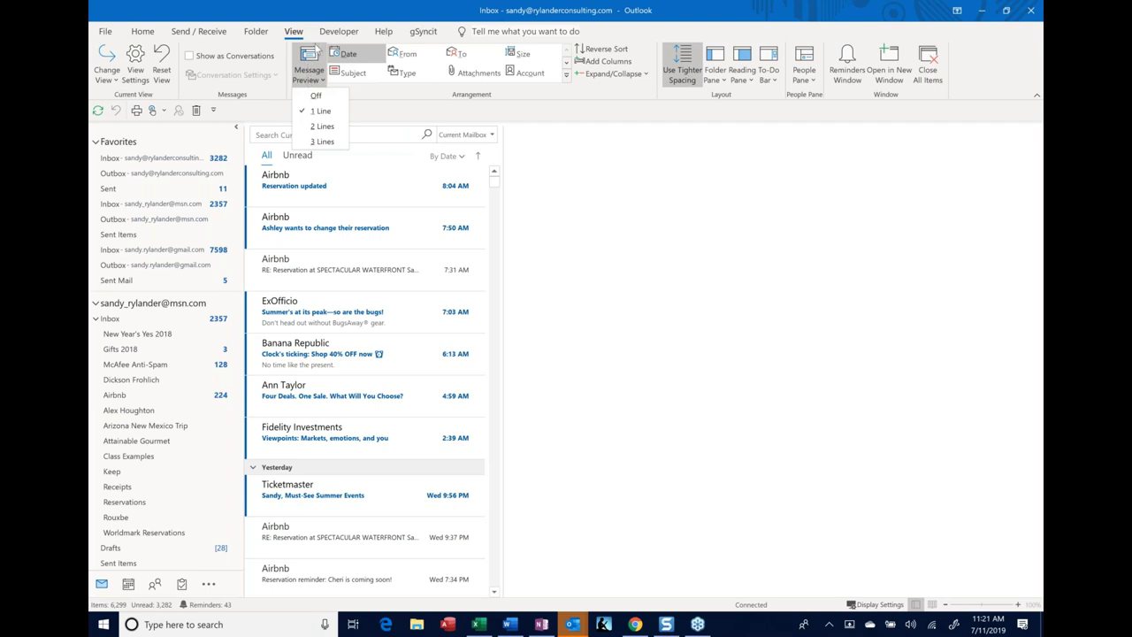
left_click(315, 97)
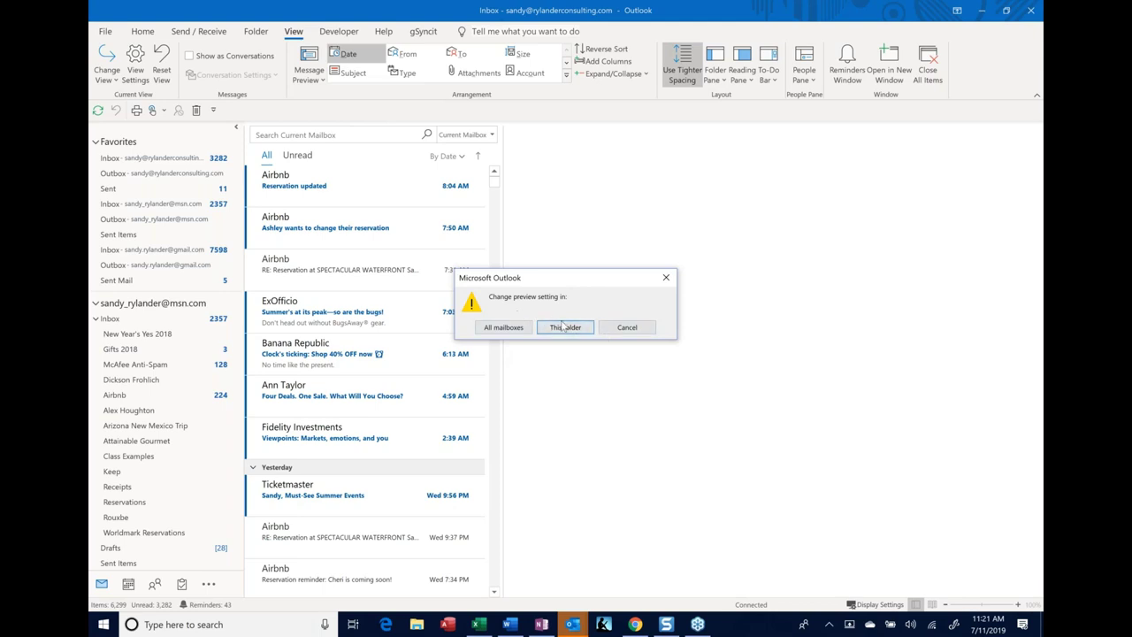
left_click(625, 332)
- Widen the message list until it switches to full columns, and narrow it back to the compact layout
left_click_drag(539, 315, 983, 302)
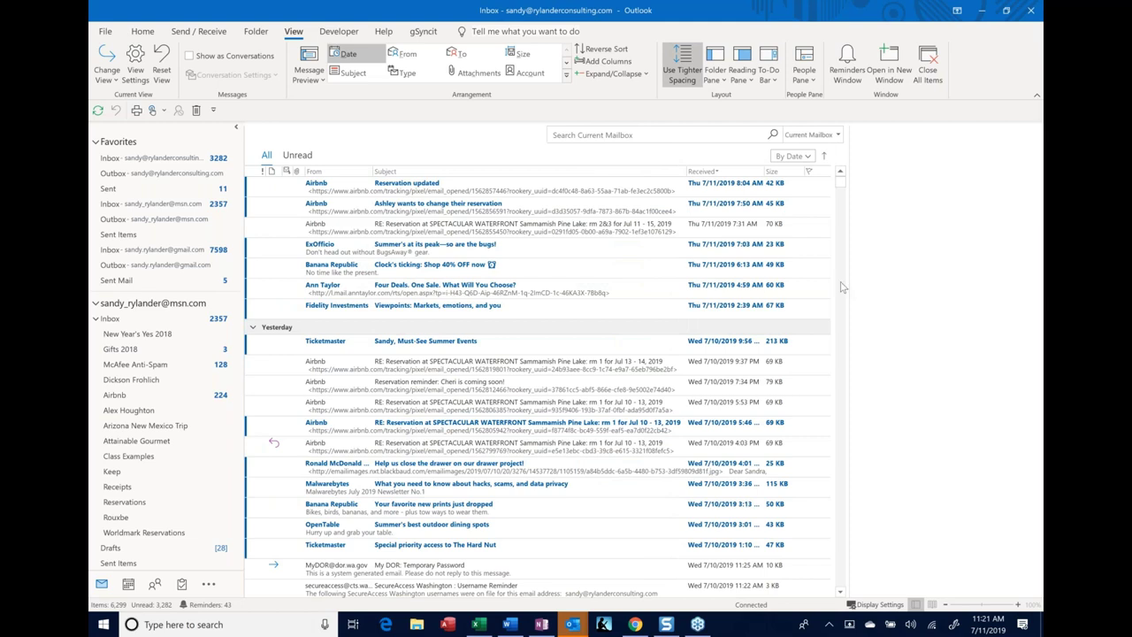
left_click(516, 187)
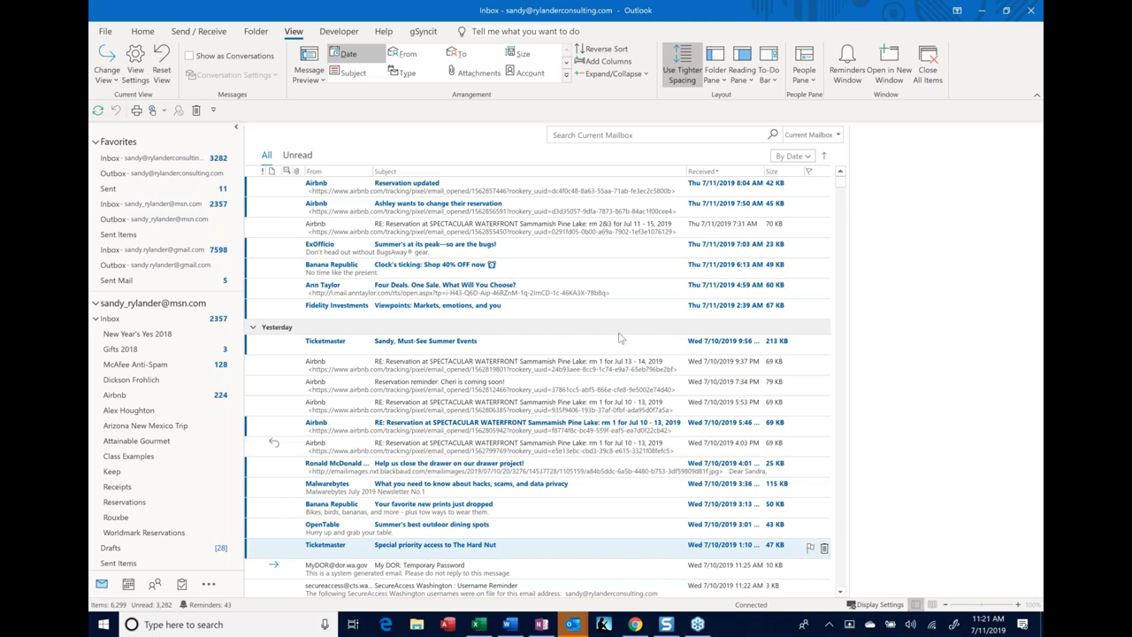
left_click_drag(851, 277, 528, 283)
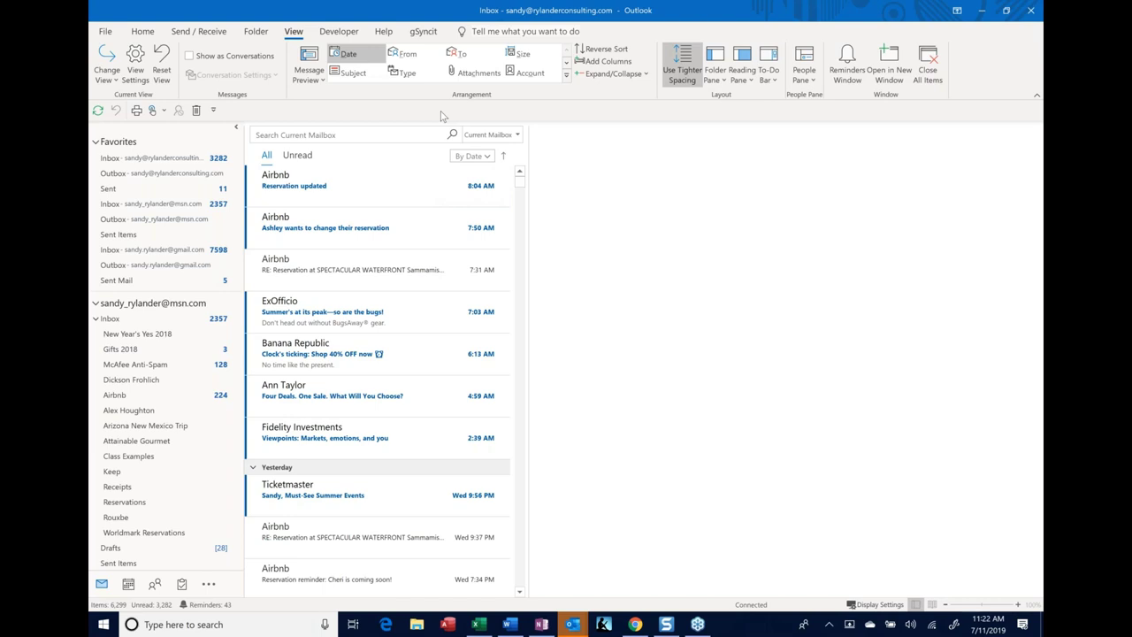
- Try changing the profile from the account settings, cancel the restart, and return to the Inbox
left_click(105, 32)
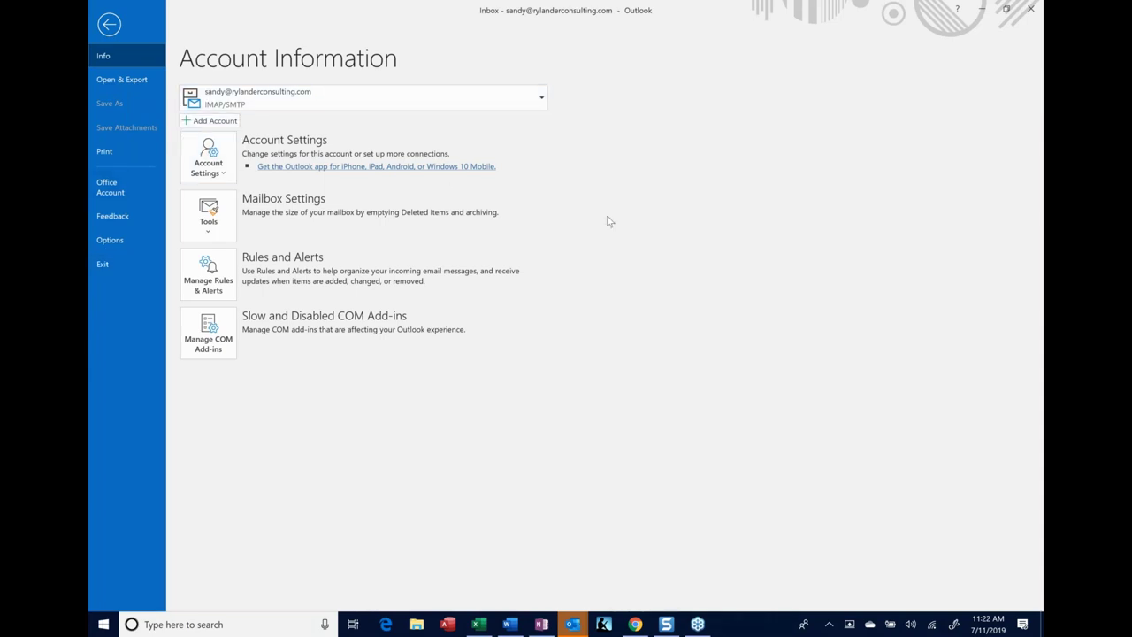
left_click(224, 173)
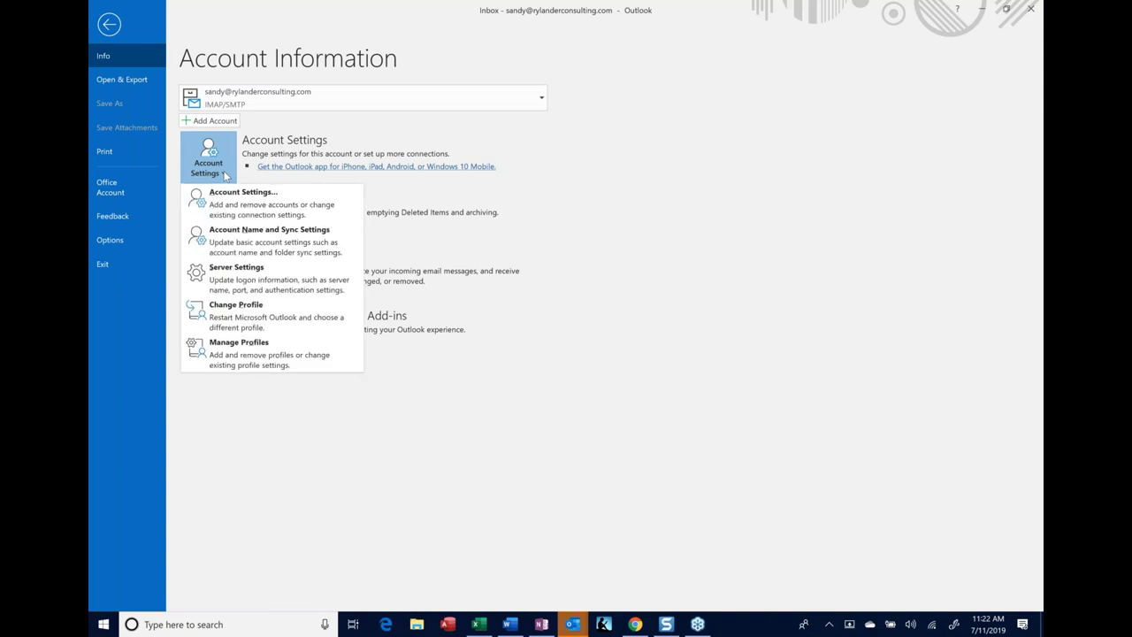
left_click(262, 324)
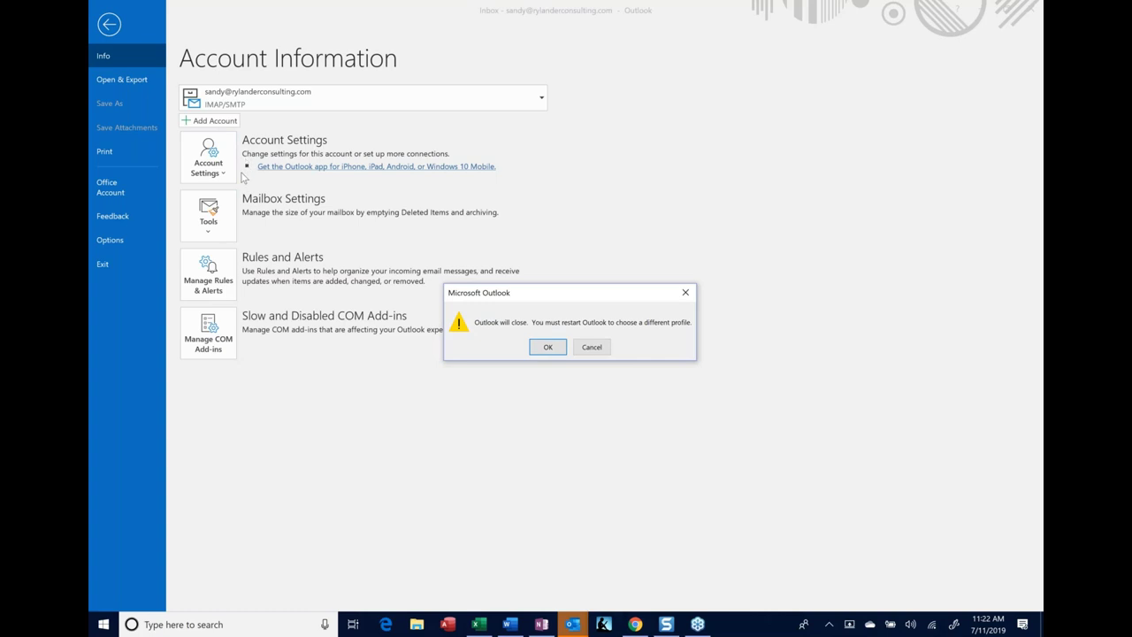
left_click(591, 347)
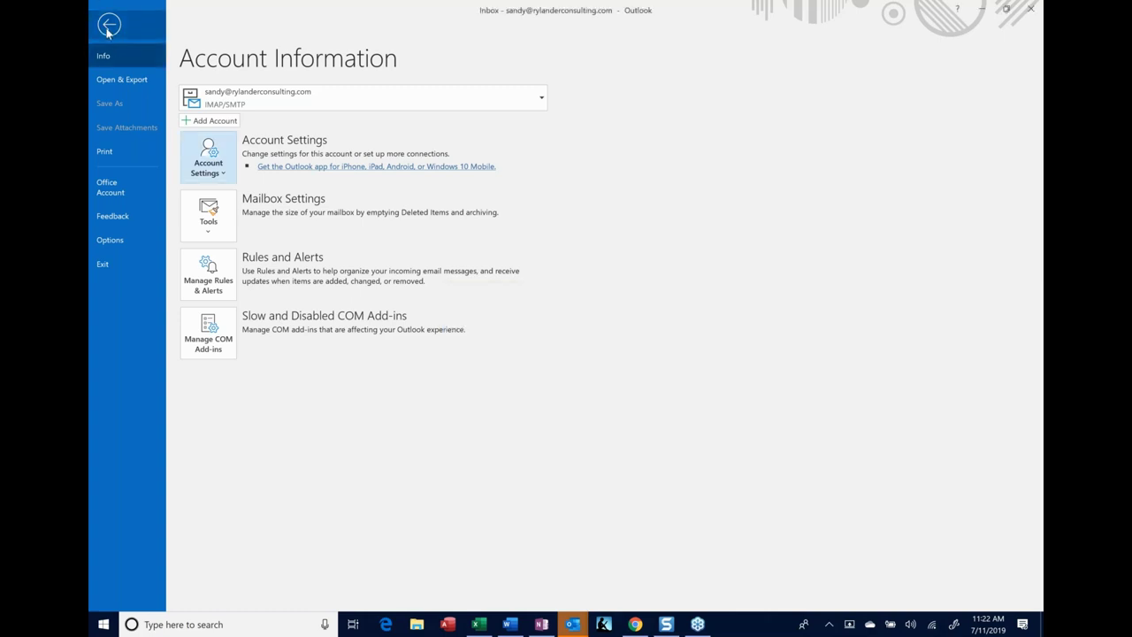
left_click(109, 36)
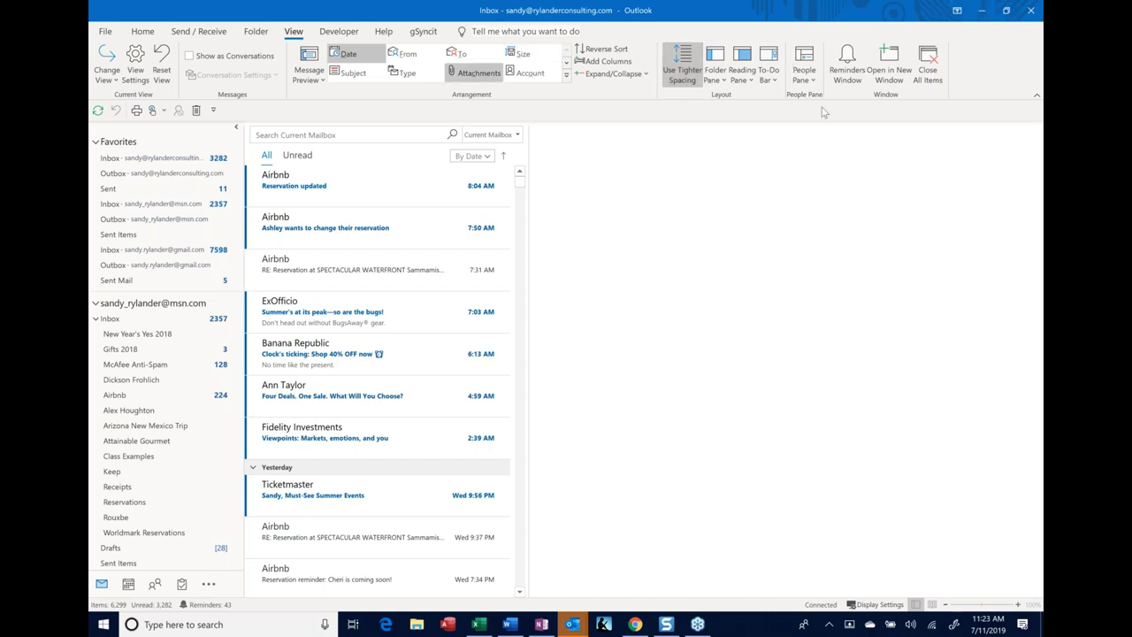
- Reduce the Outlook window from full screen, narrow it to condense the ribbon, and maximize it again
left_click(1006, 13)
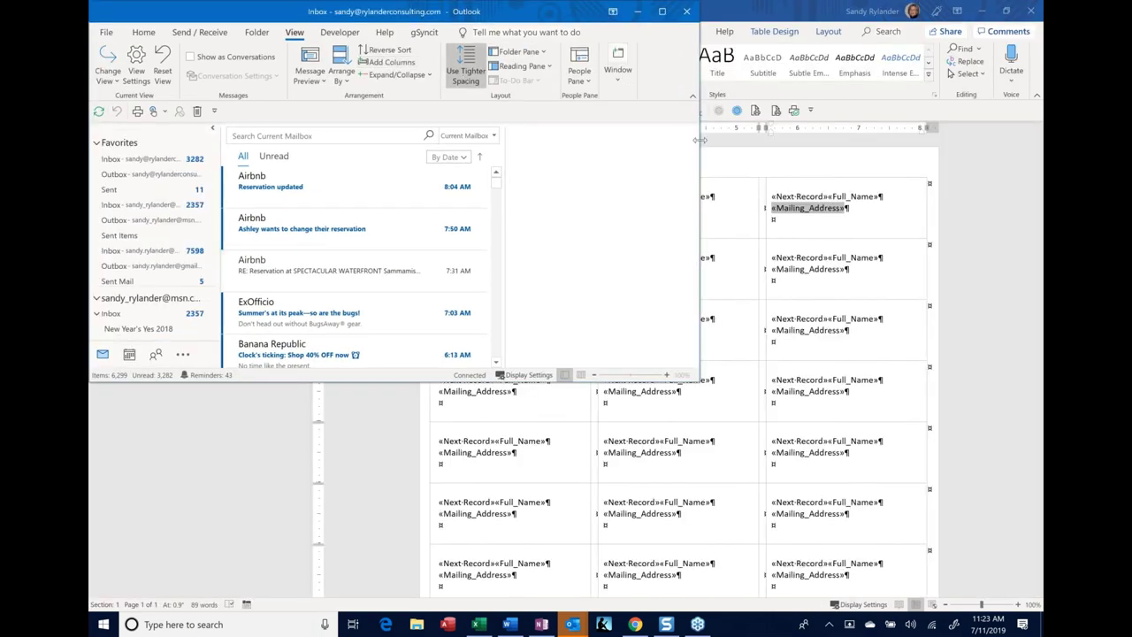
left_click_drag(684, 130, 343, 126)
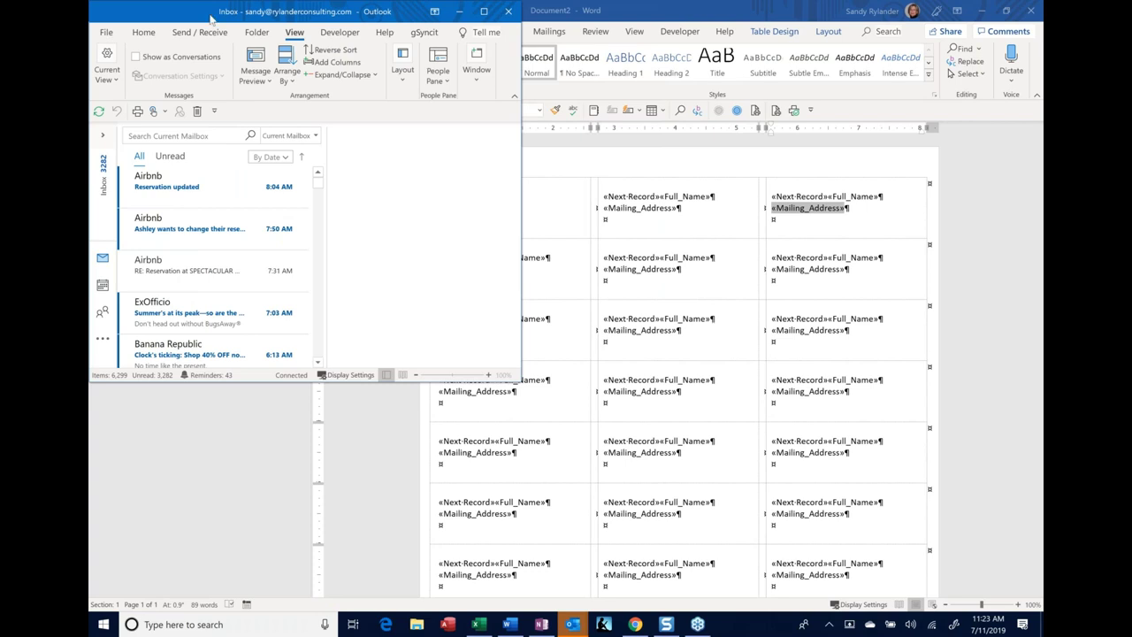
key("super+d")
left_click_drag(210, 19, 213, 2)
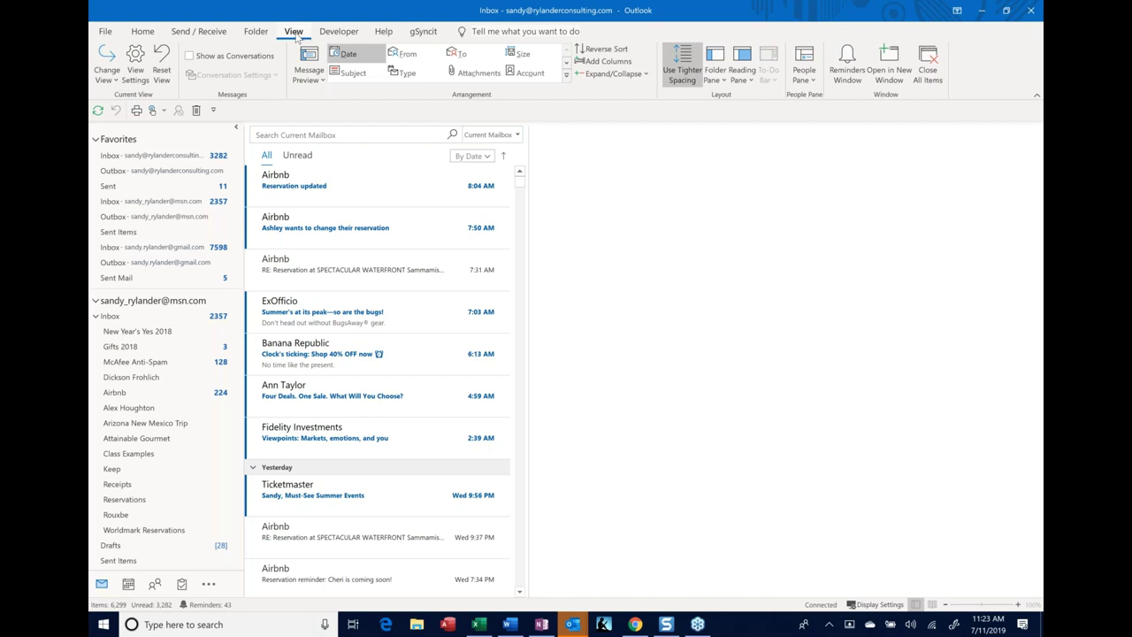
- Shrink the Outlook window to check the collapsed Layout options on the ribbon, and return the window to full screen
double_click(695, 16)
left_click(402, 69)
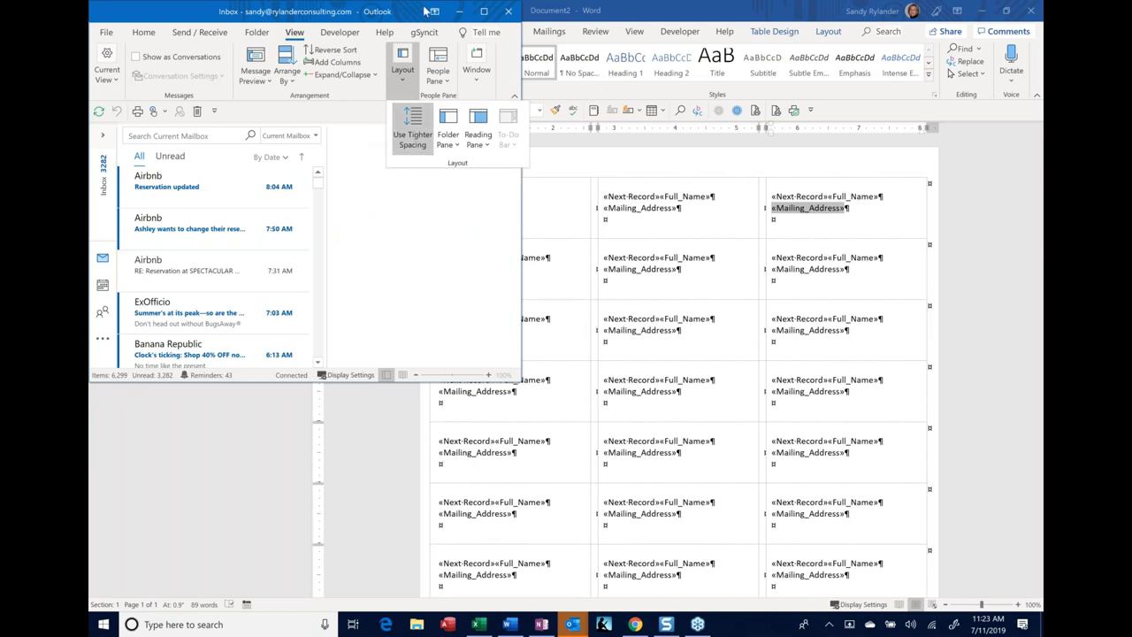
left_click(485, 14)
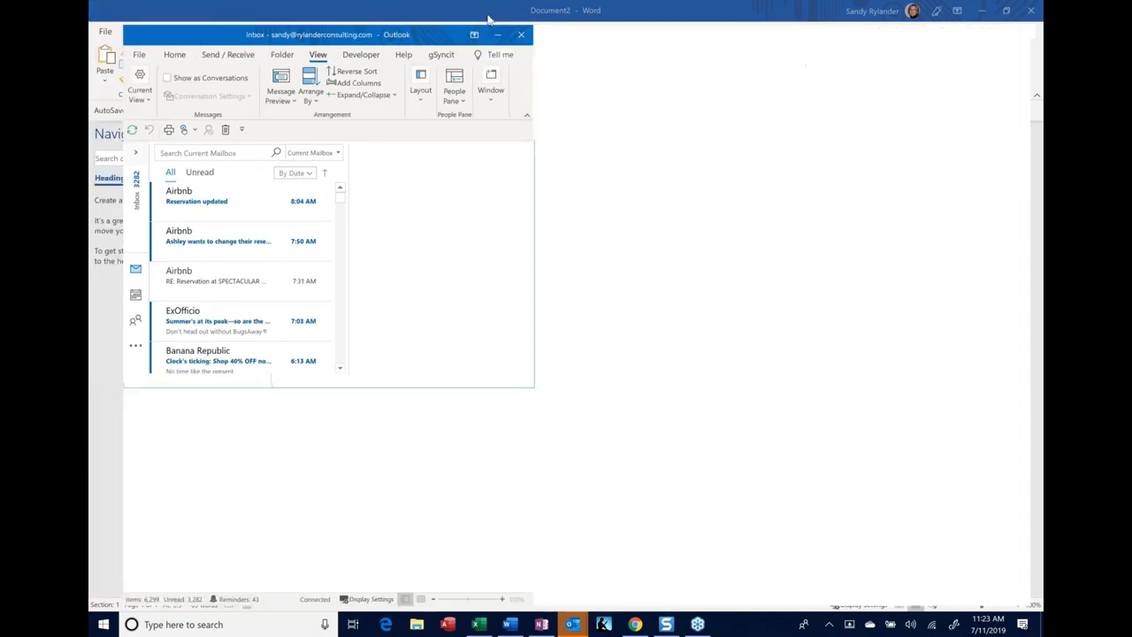
left_click(484, 12)
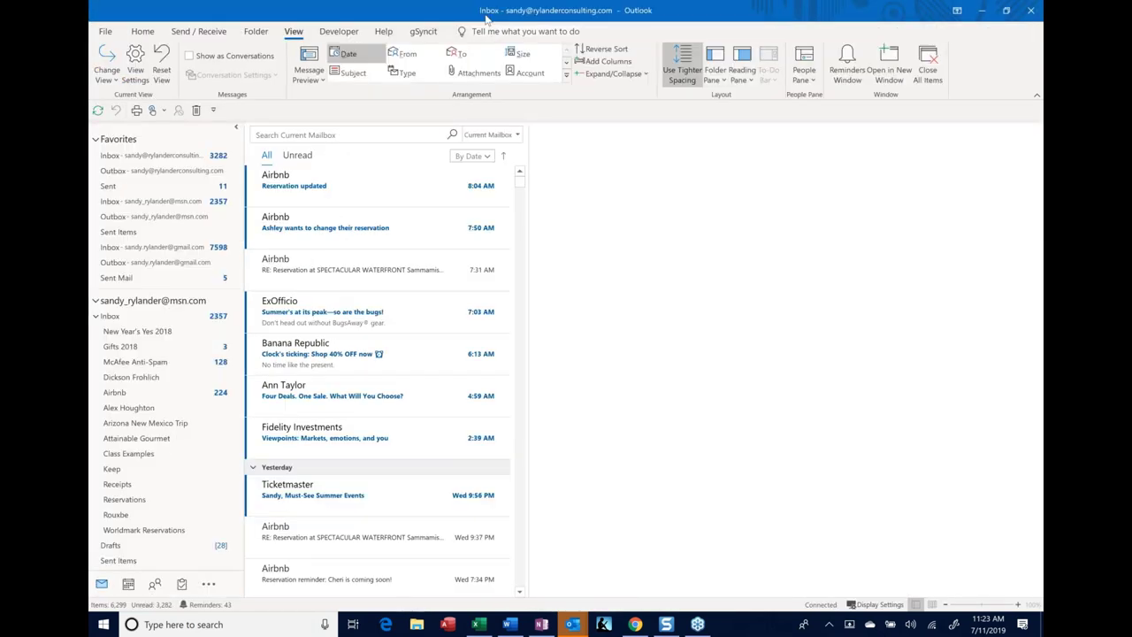
- Show Calendar (This computer only) together with the main calendar and overlay the two in the month view
left_click(129, 584)
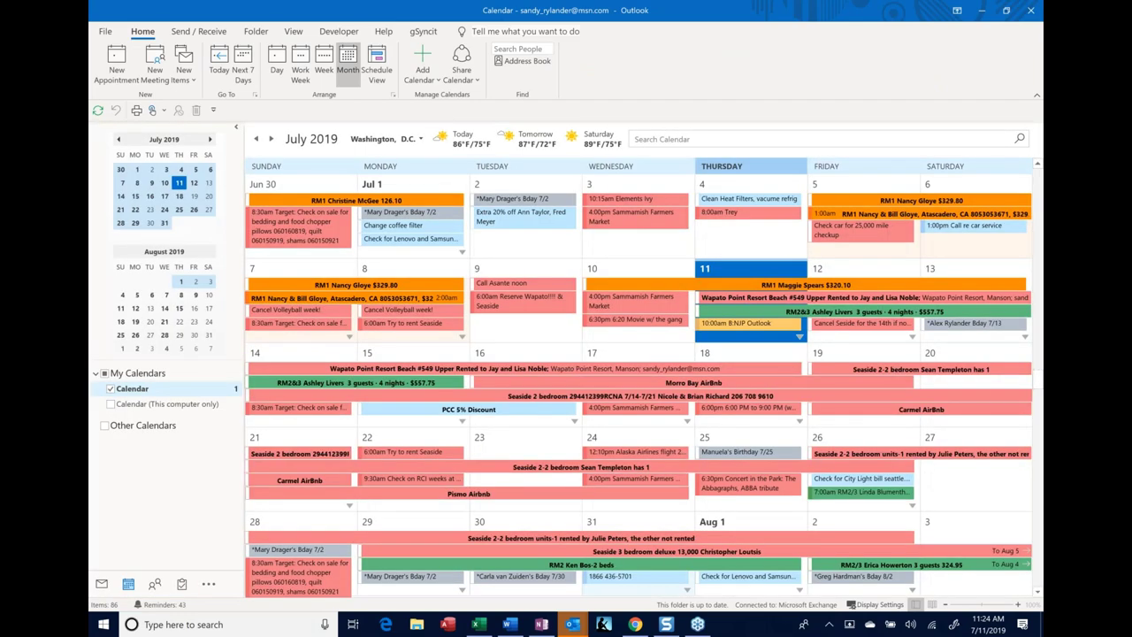
left_click(111, 404)
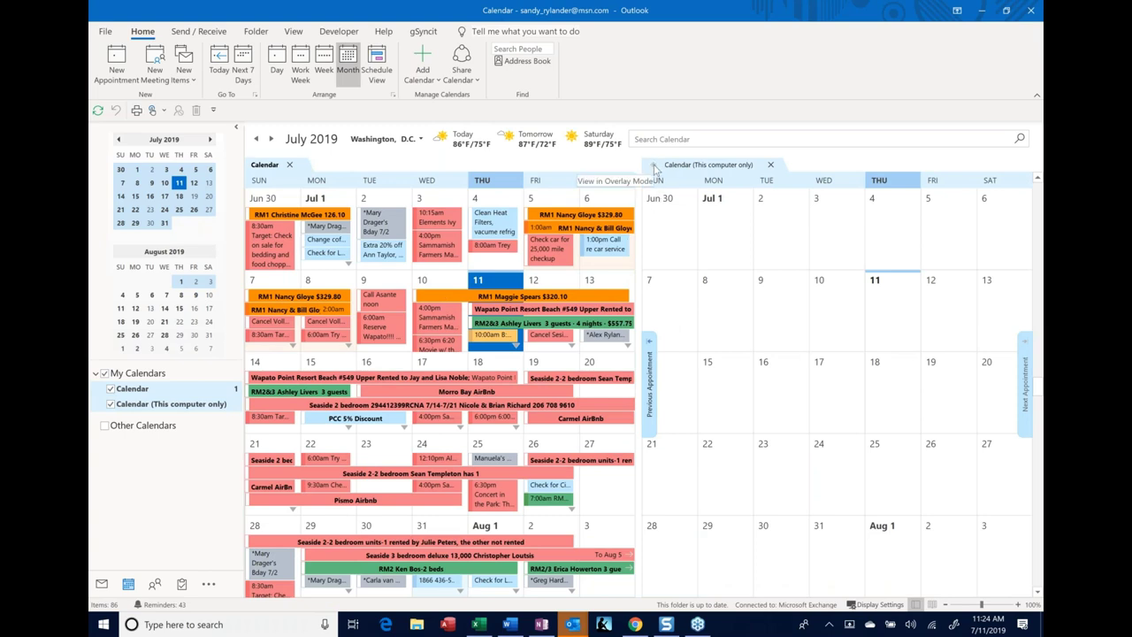
left_click(655, 168)
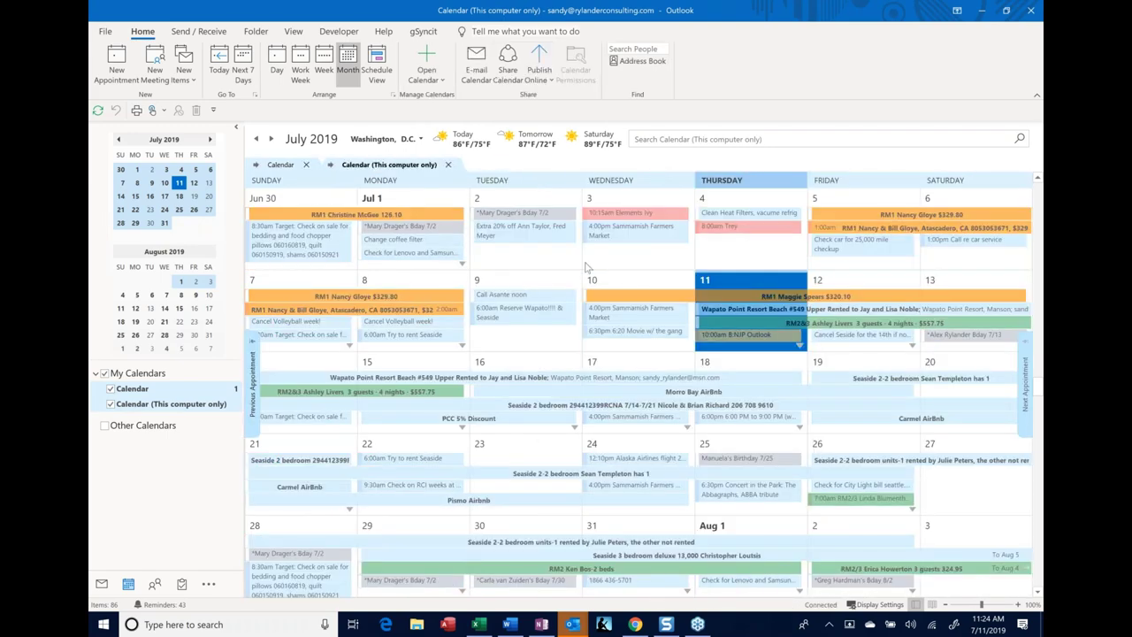
- Separate the overlaid calendars and hide Calendar (This computer only), leaving only the main calendar
left_click(332, 167)
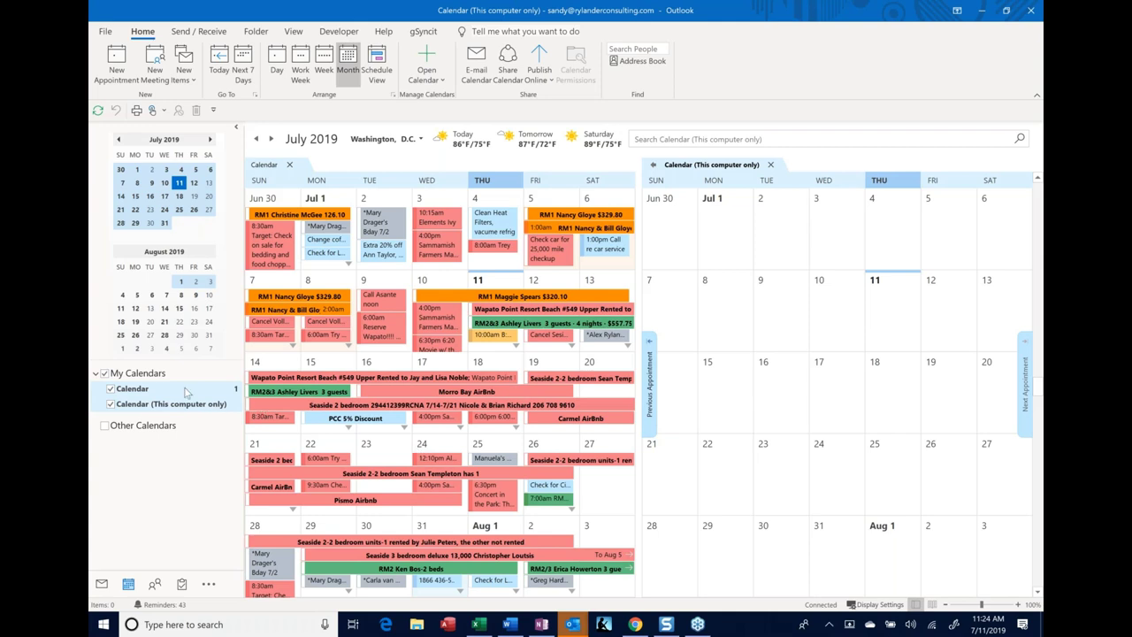
left_click(111, 405)
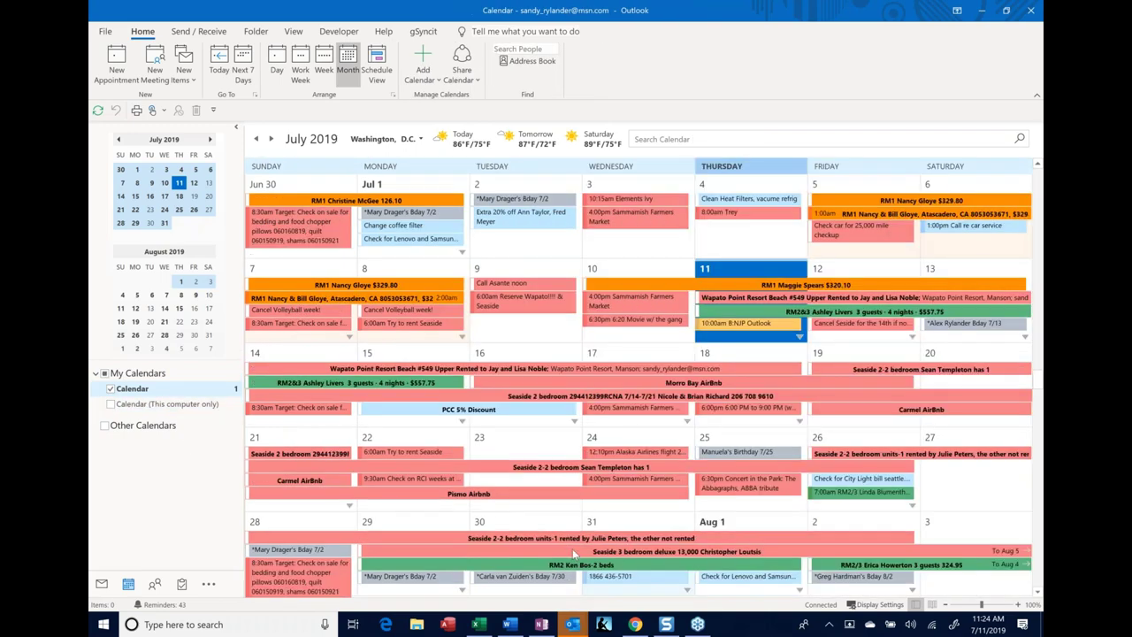
mouse_move(573, 553)
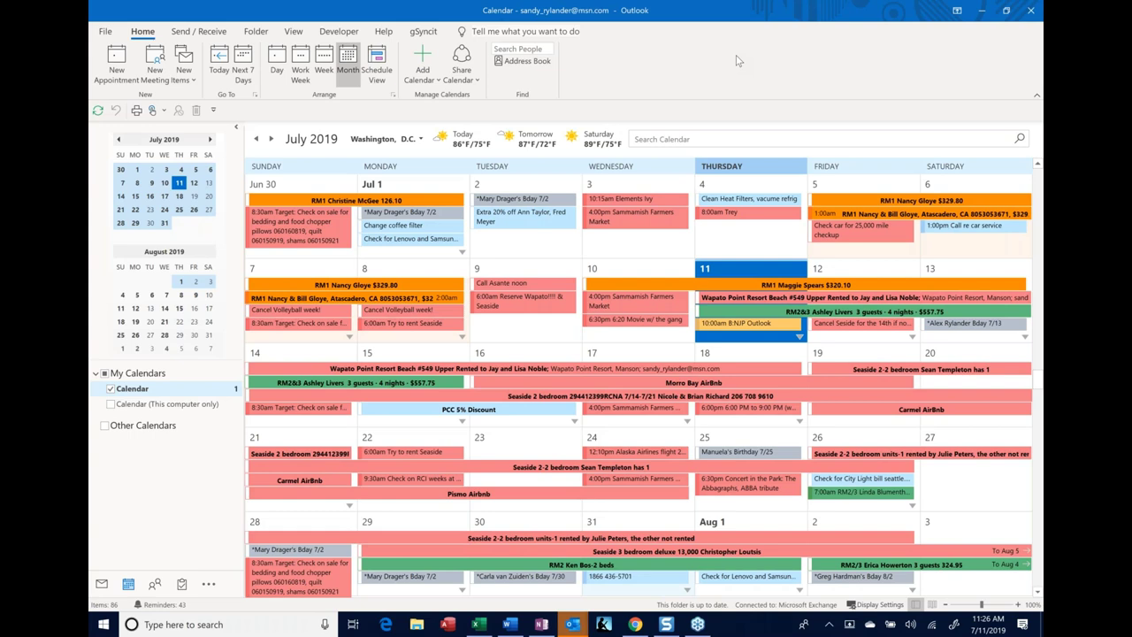
- Return to the Inbox and review its advanced view settings, including Other Settings, without changing any option
left_click(102, 585)
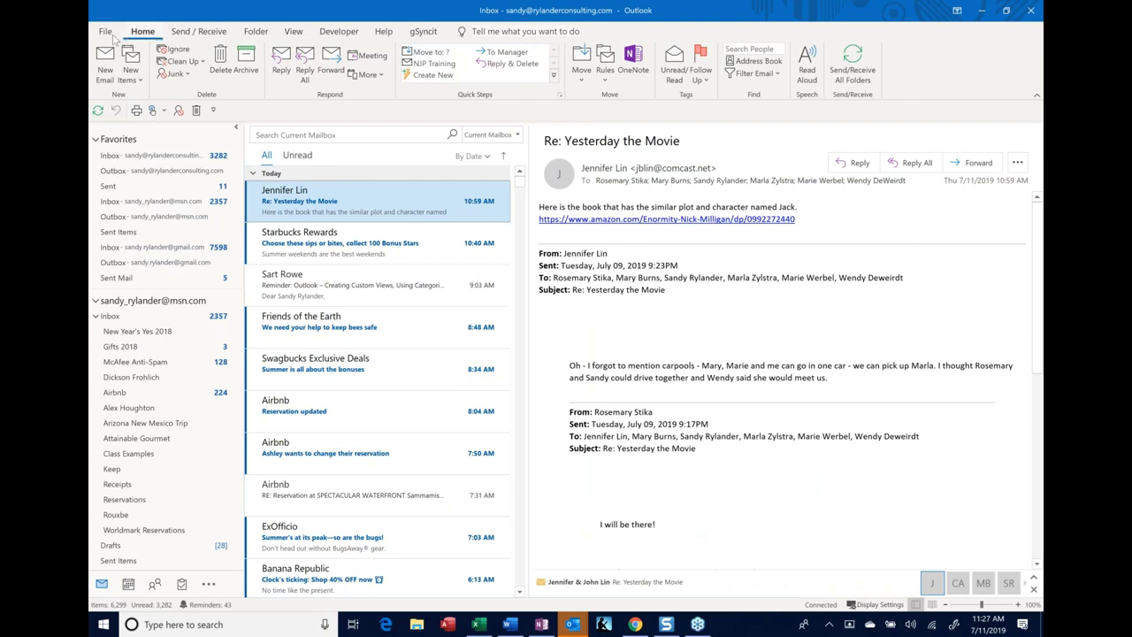
left_click(295, 33)
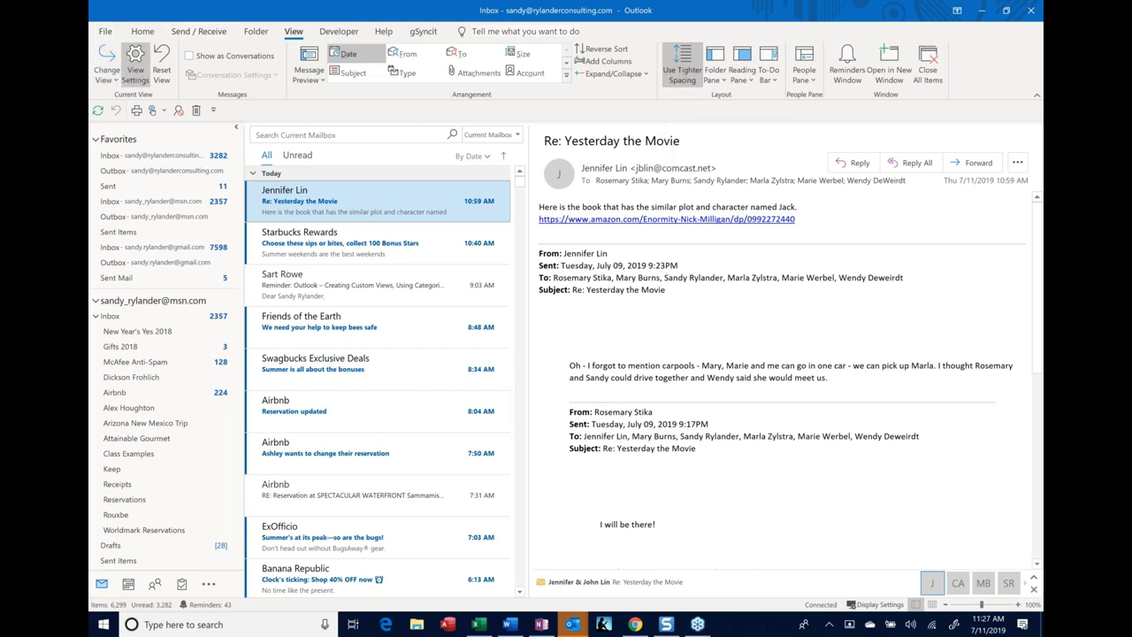
left_click(134, 61)
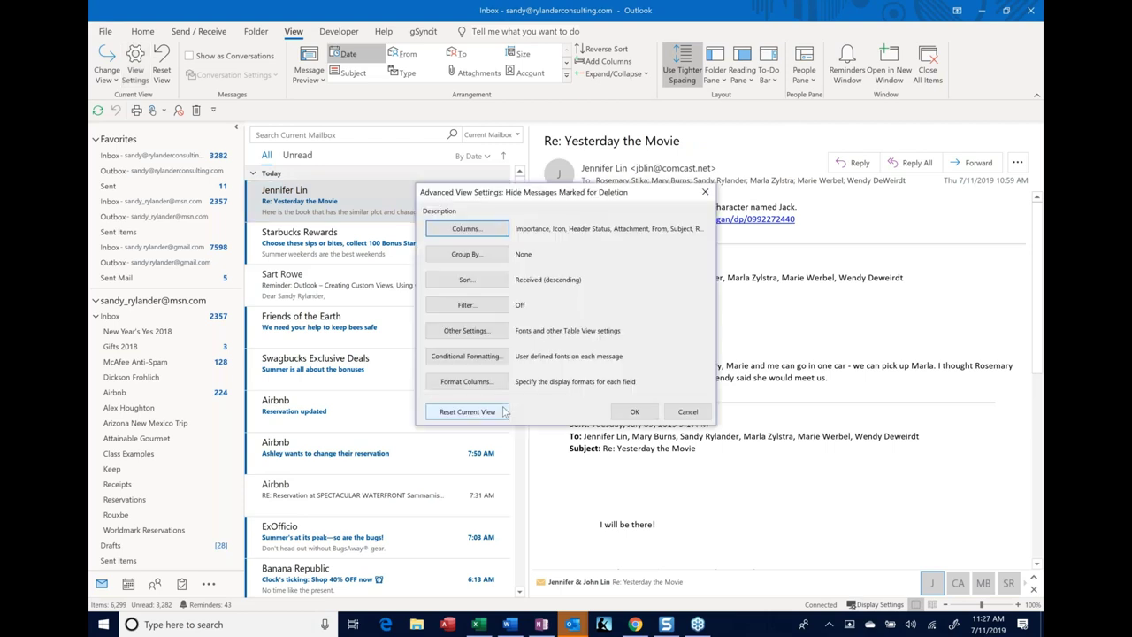
left_click(483, 335)
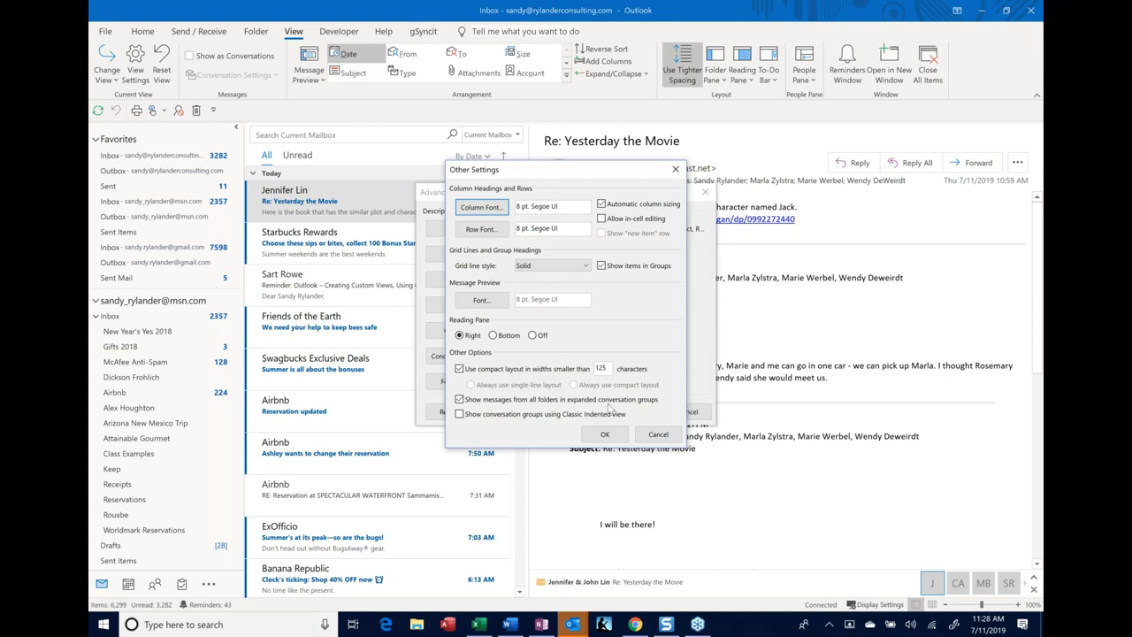
left_click(657, 433)
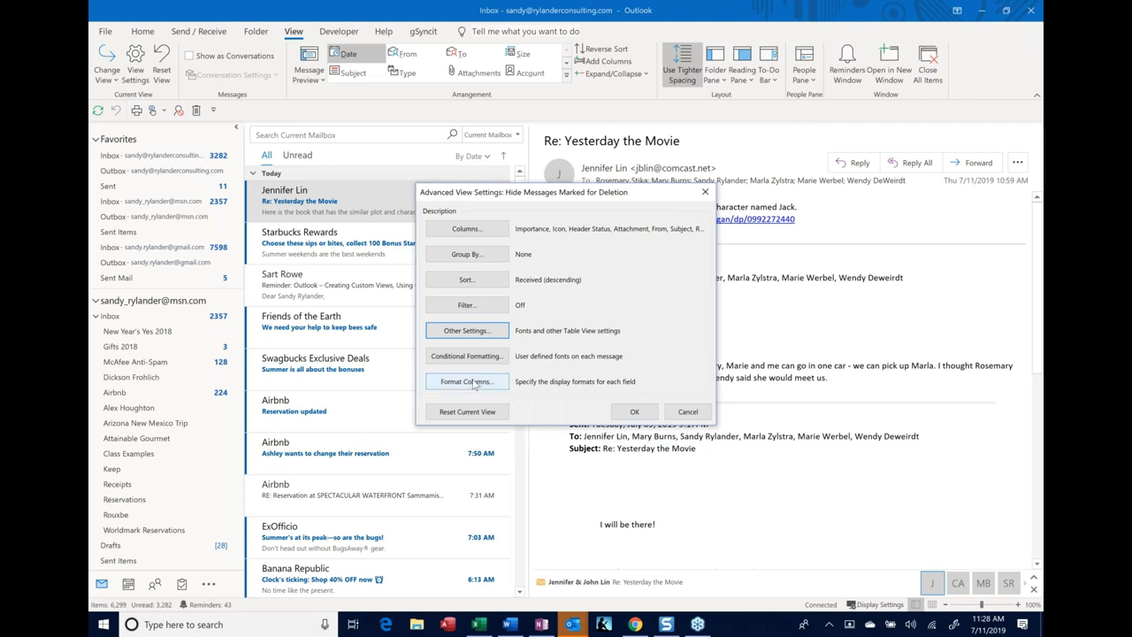
left_click(694, 415)
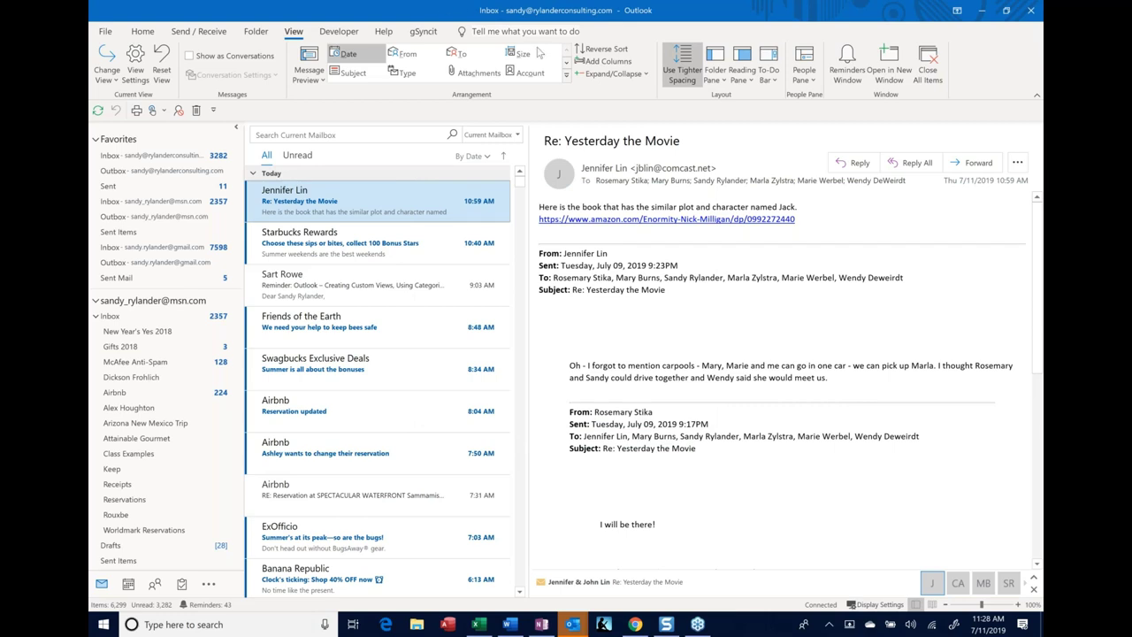
left_click(131, 84)
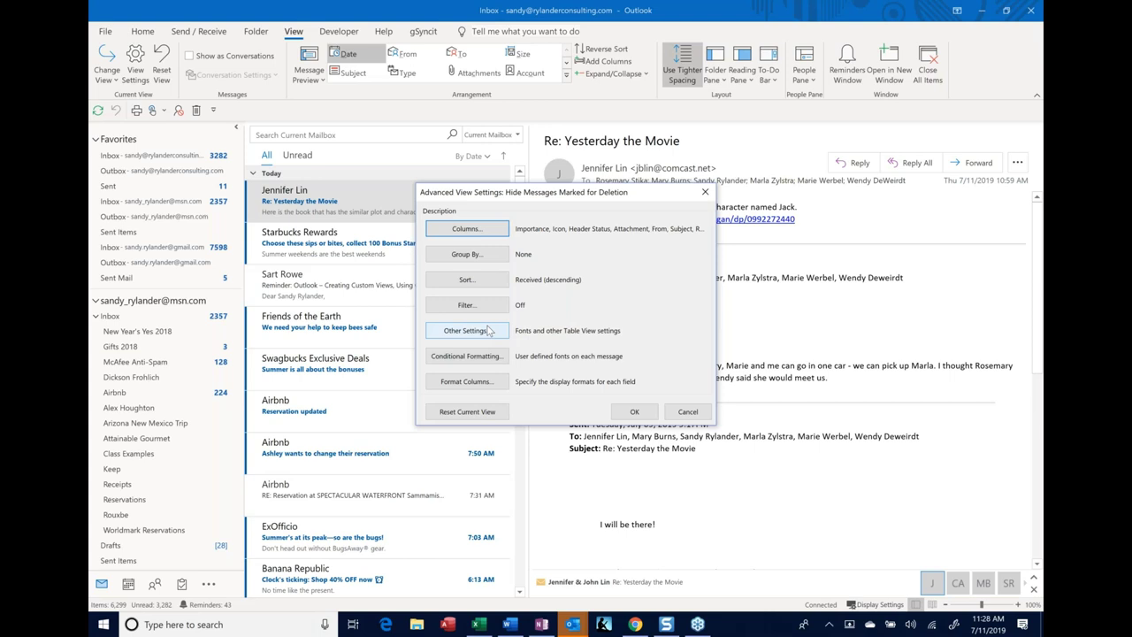
left_click(649, 415)
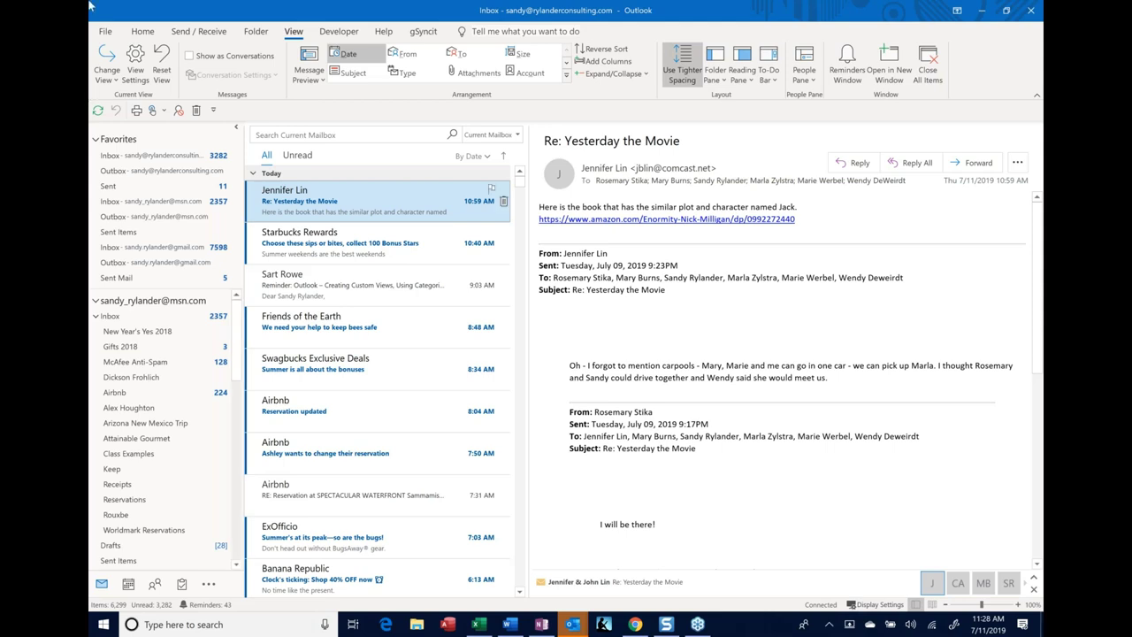
- Look through the General settings in Outlook Options and cancel without changing anything
left_click(104, 32)
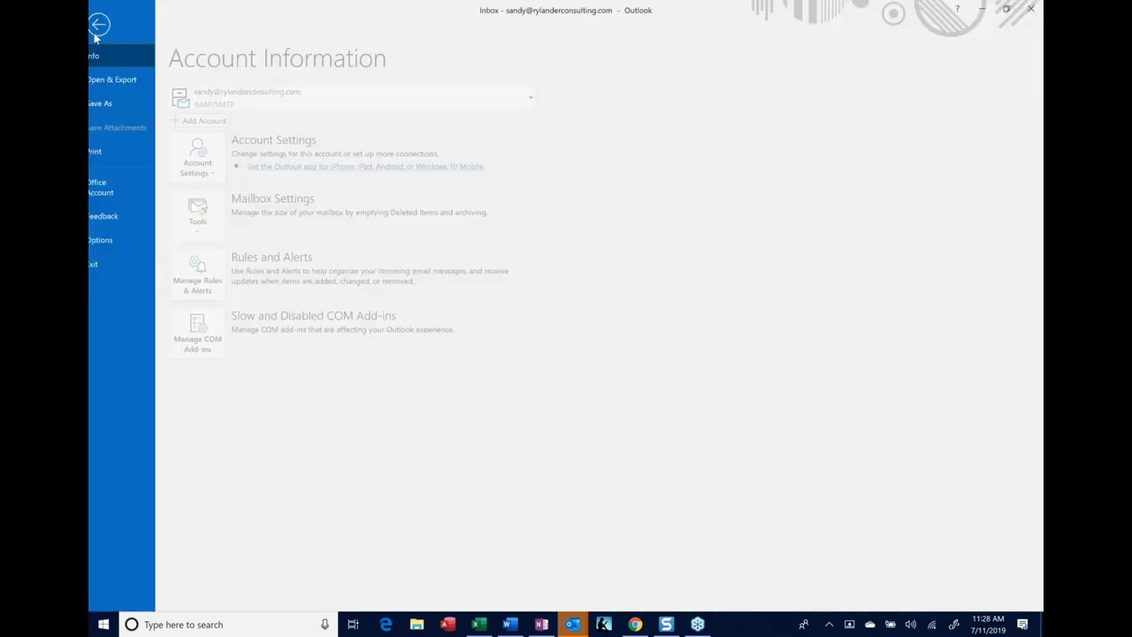
left_click(119, 245)
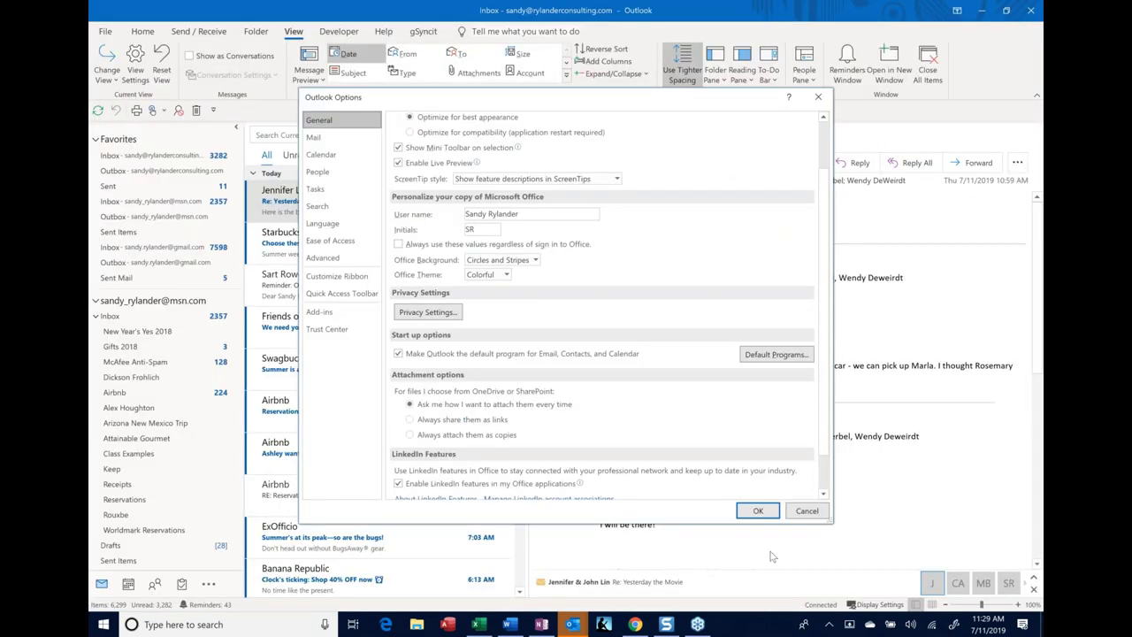
left_click(807, 511)
- Review the list of configured email accounts in Account Settings and close it
left_click(105, 31)
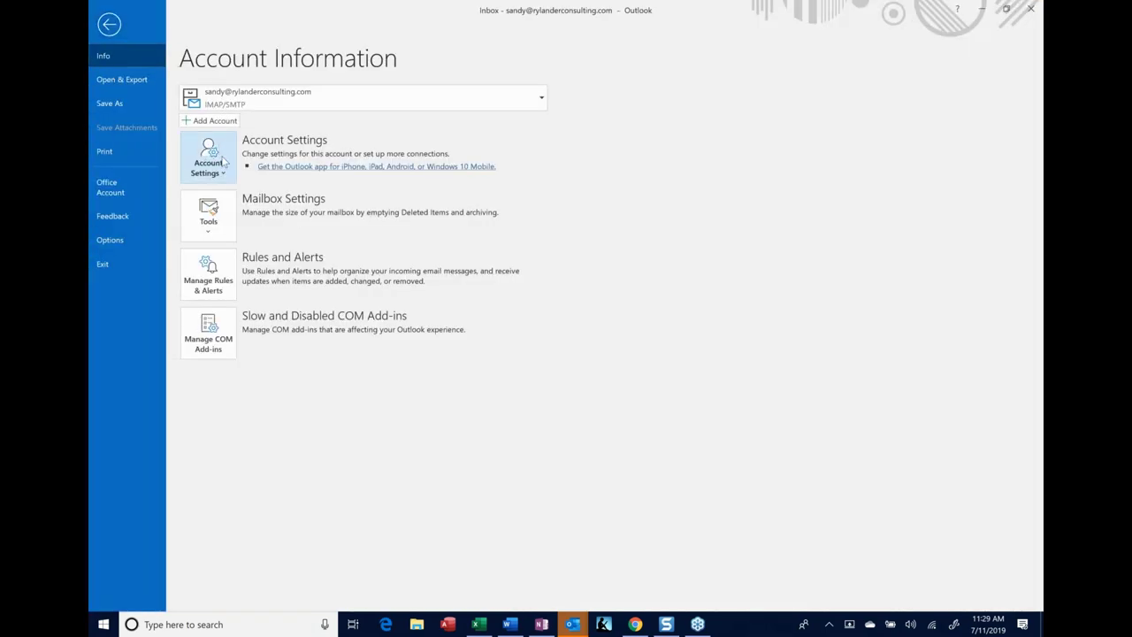
left_click(221, 164)
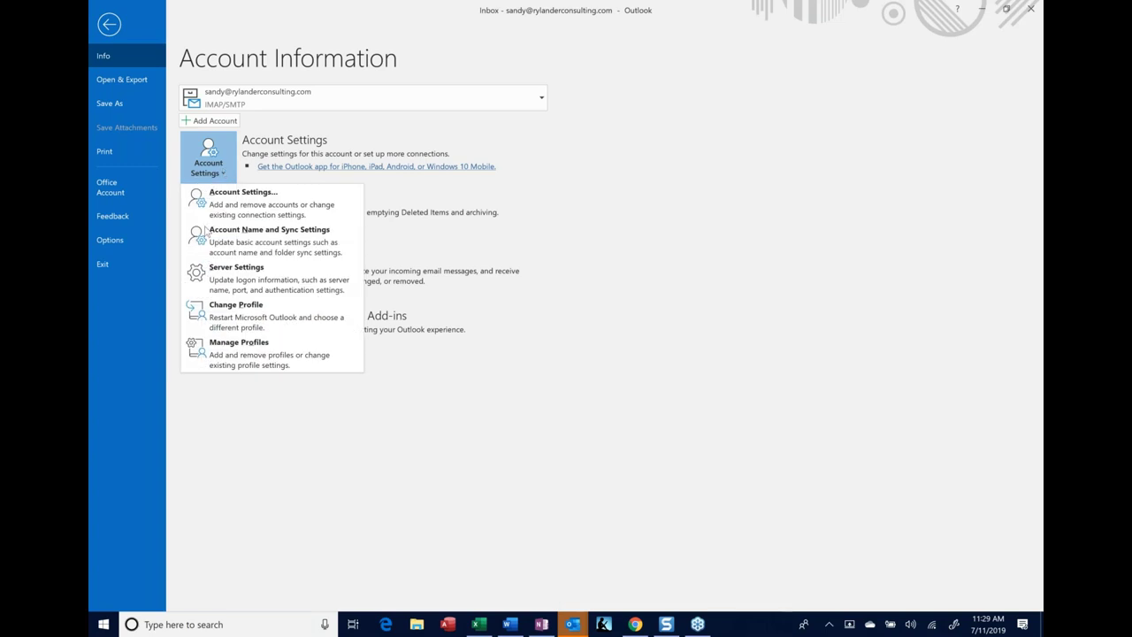
left_click(217, 208)
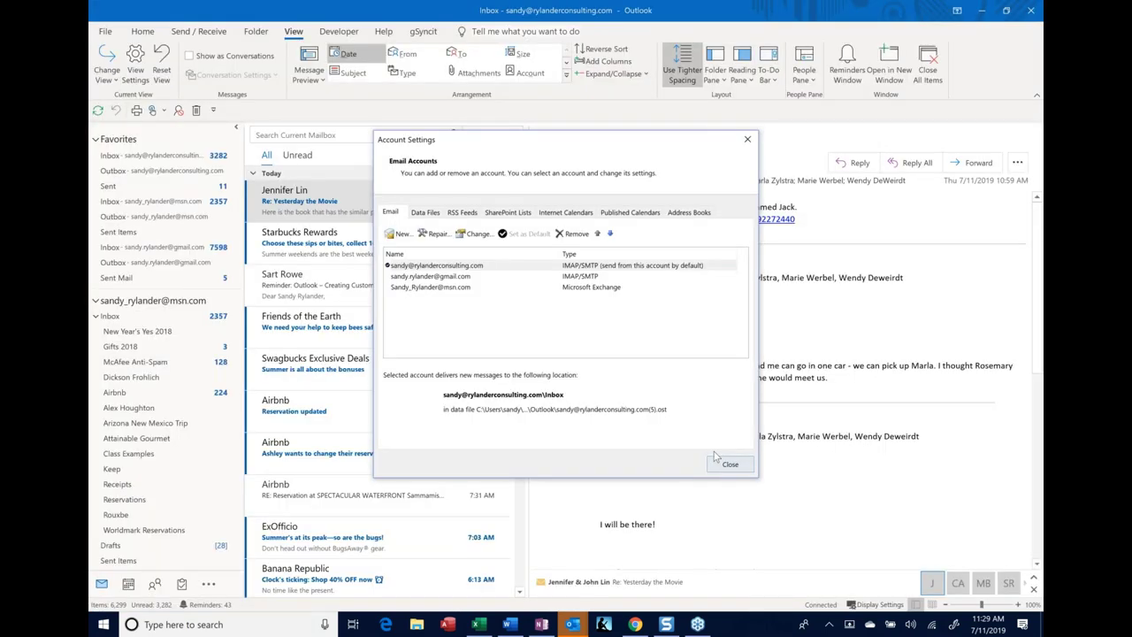
key("Escape")
- Check the Office Account product information and the About Outlook version details
left_click(104, 31)
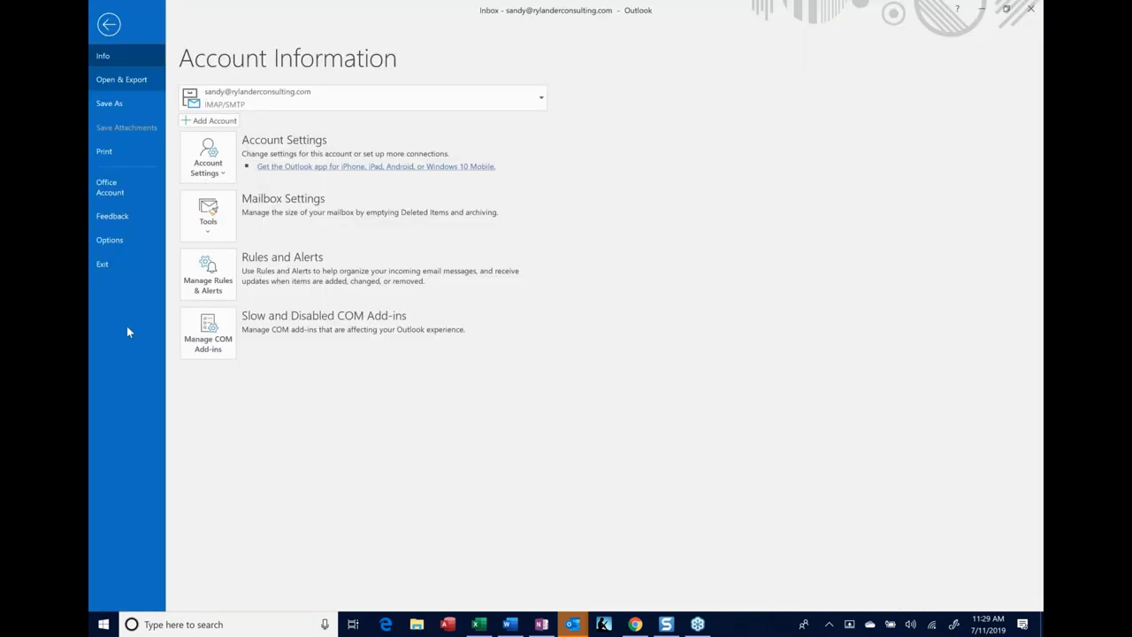
left_click(138, 186)
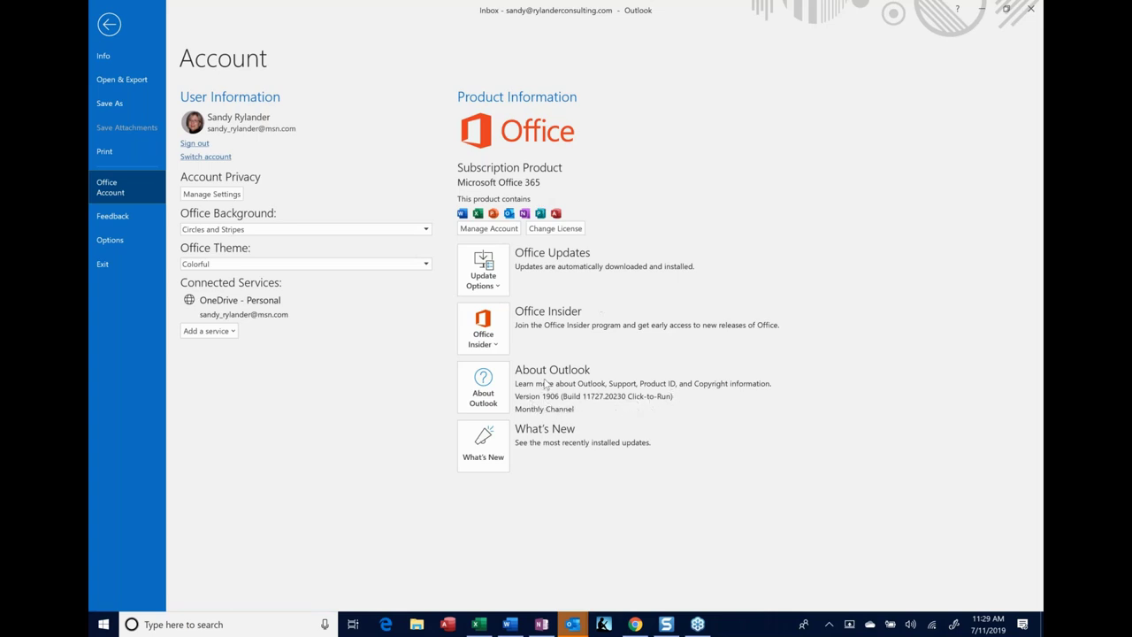
left_click(506, 389)
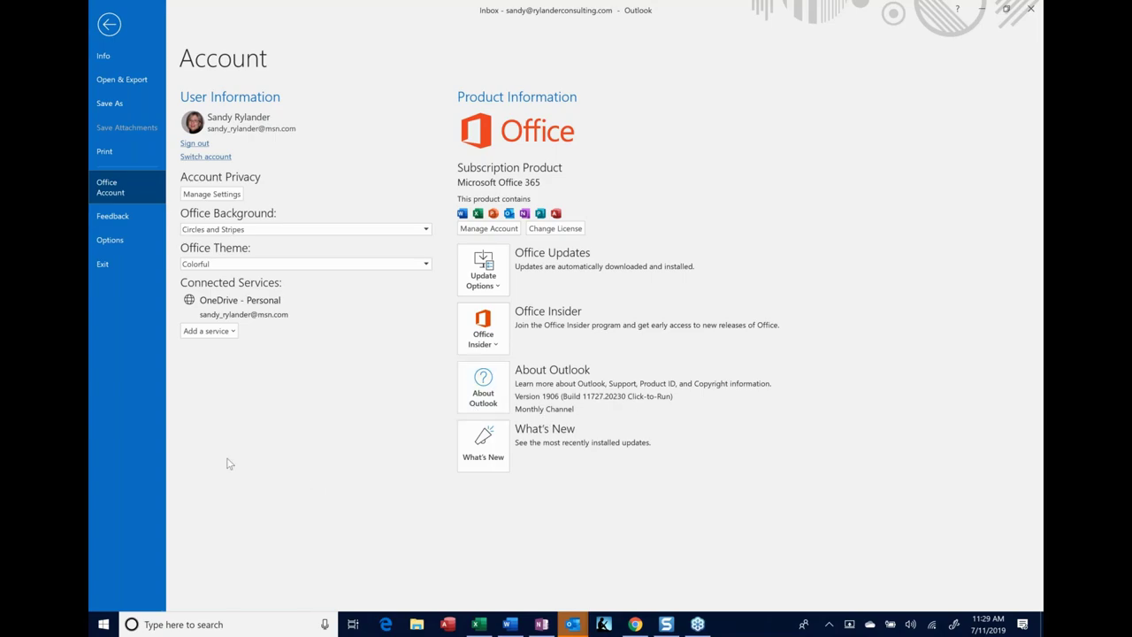